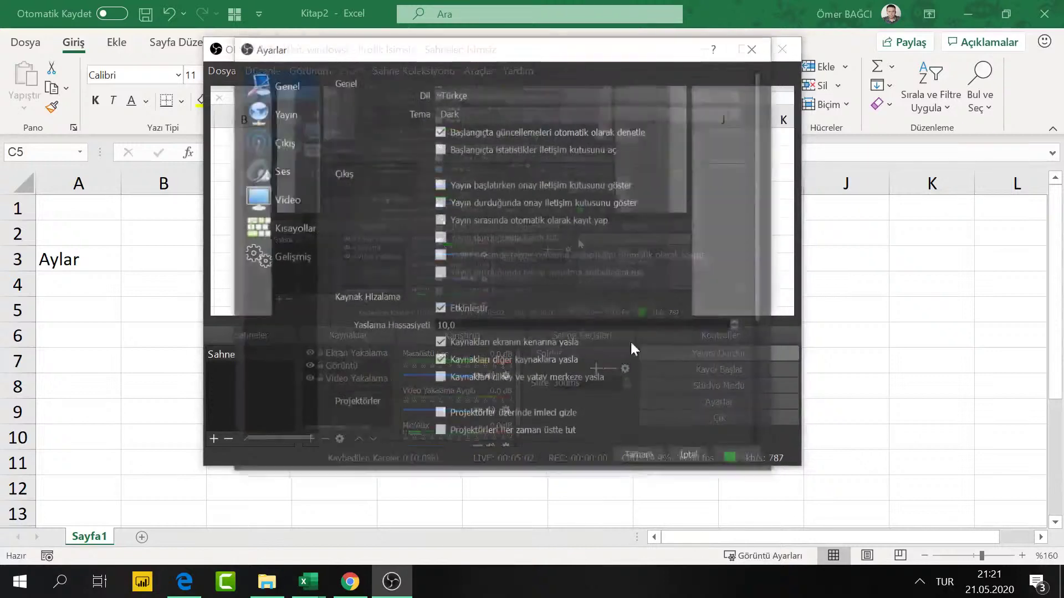
Step: Lower the OBS streaming video bitrate from 750 to 500 and minimize the OBS window
click(277, 142)
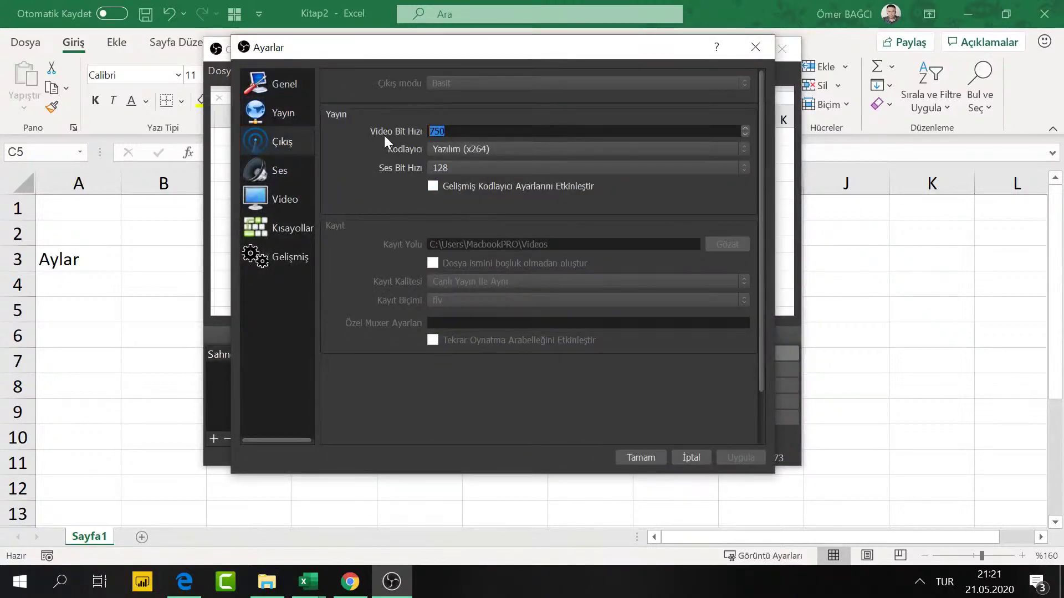
text(500)
click(653, 460)
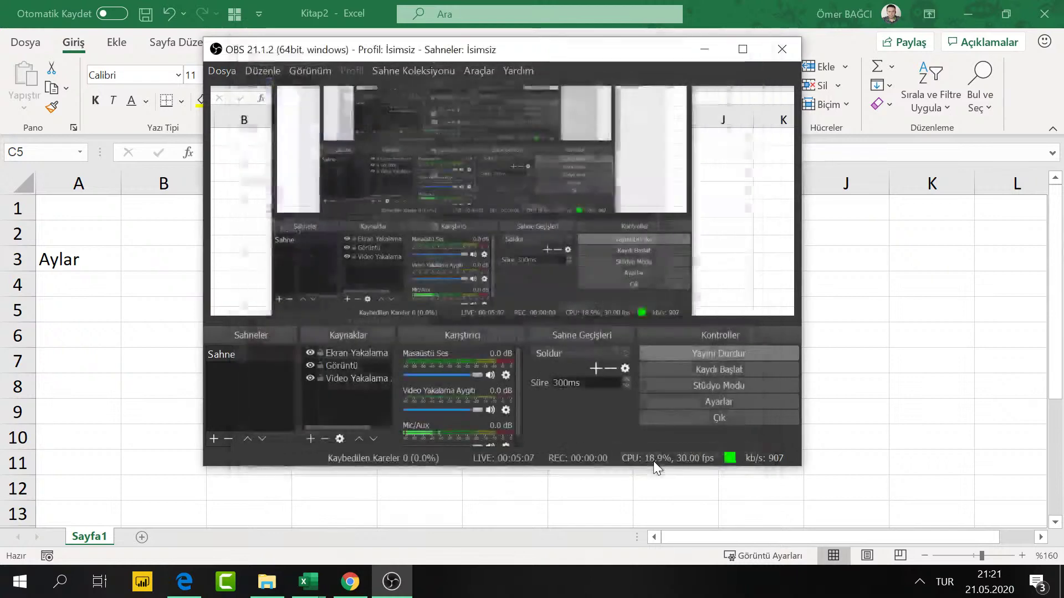
click(701, 45)
Step: In the Tarih Seçimi Liste1 workbook, change Sayfa2's C4 calendar month from TEMMUZ to MAYIS
click(93, 267)
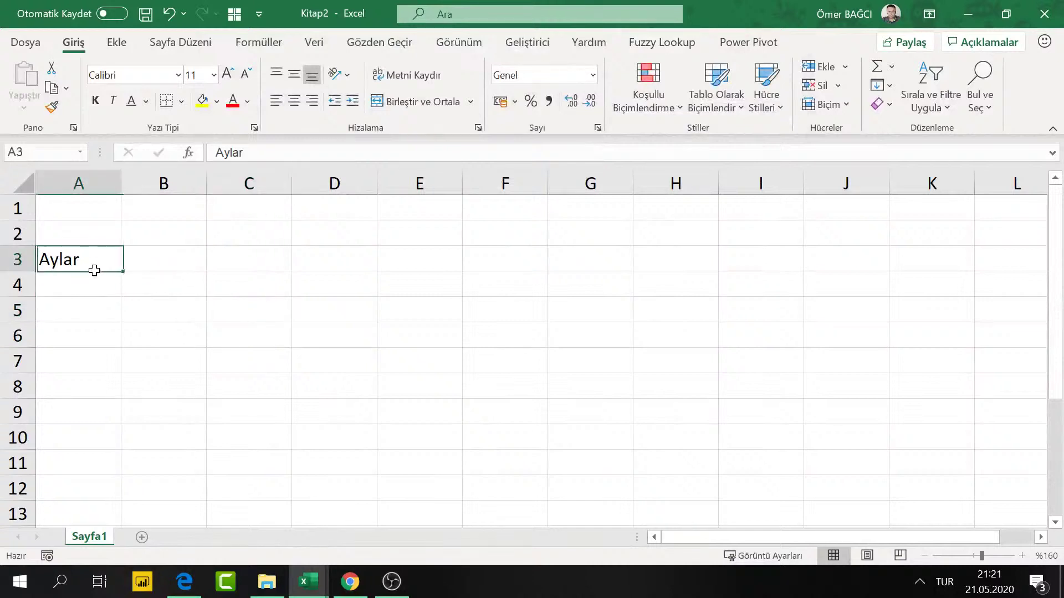
click(103, 290)
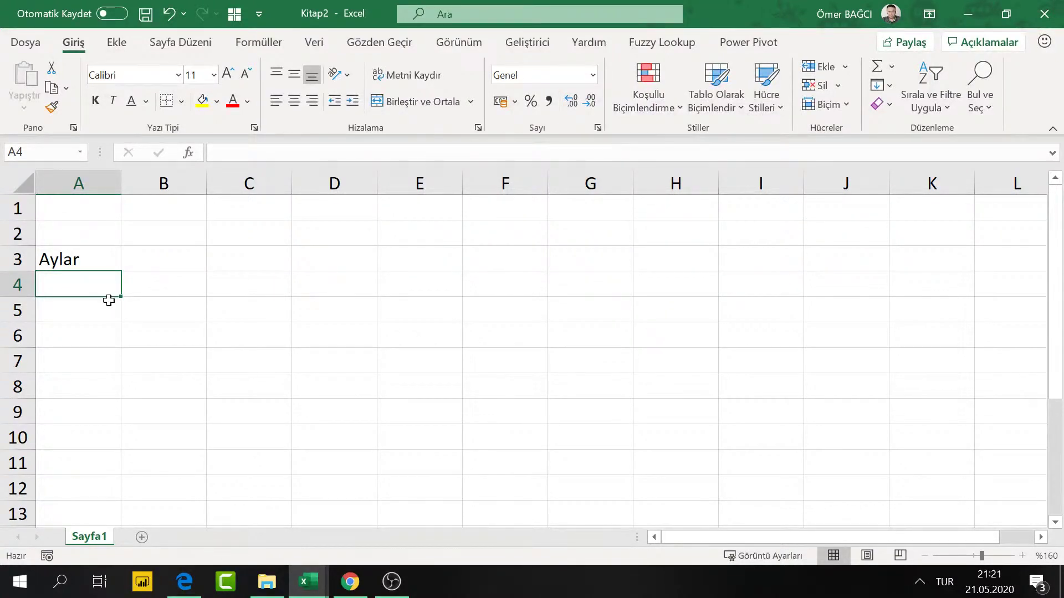
click(314, 585)
click(343, 532)
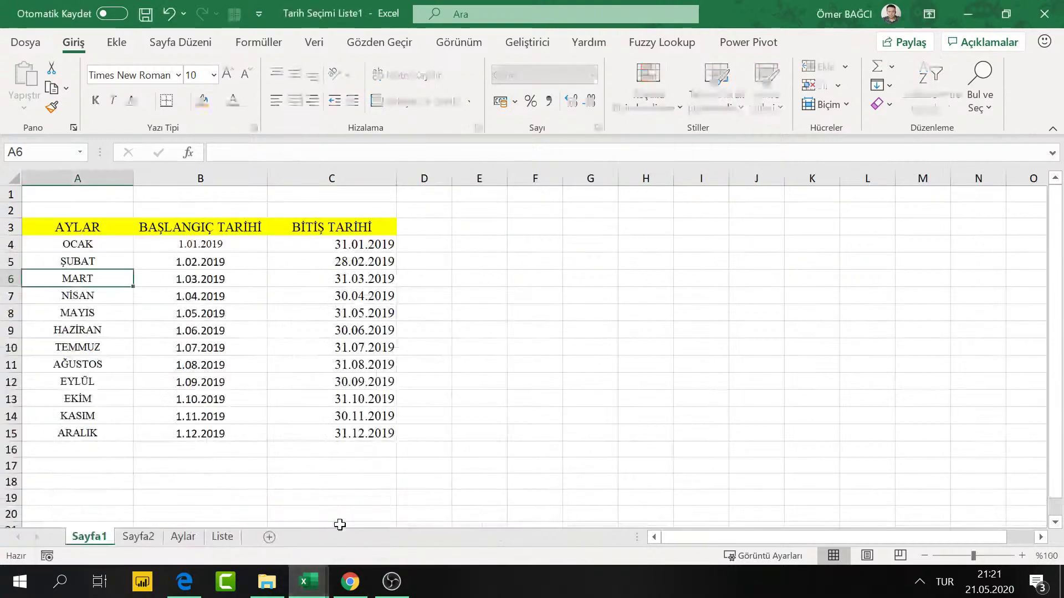
click(156, 536)
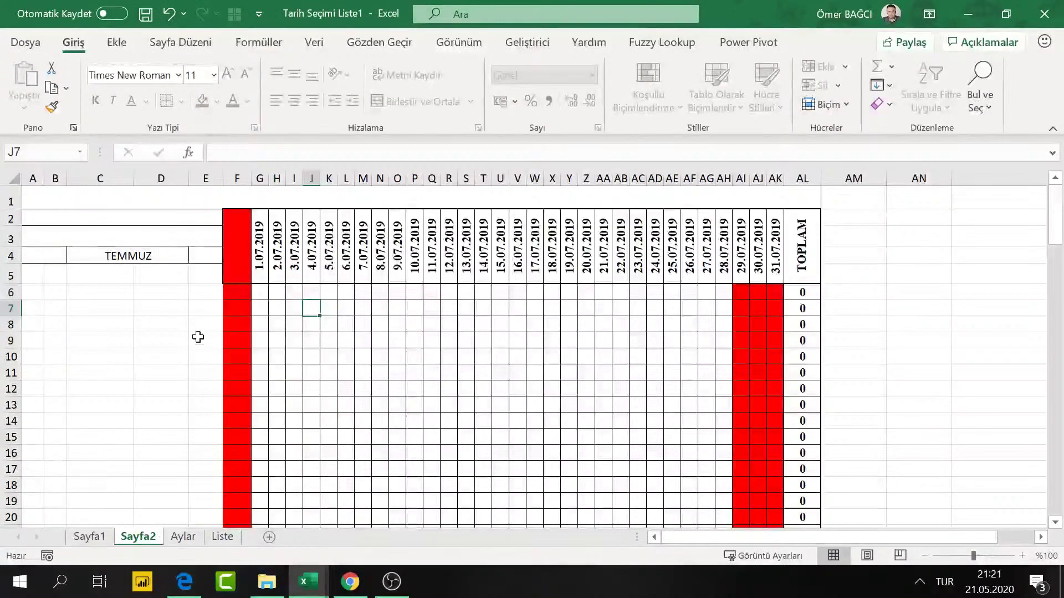
click(151, 256)
click(197, 257)
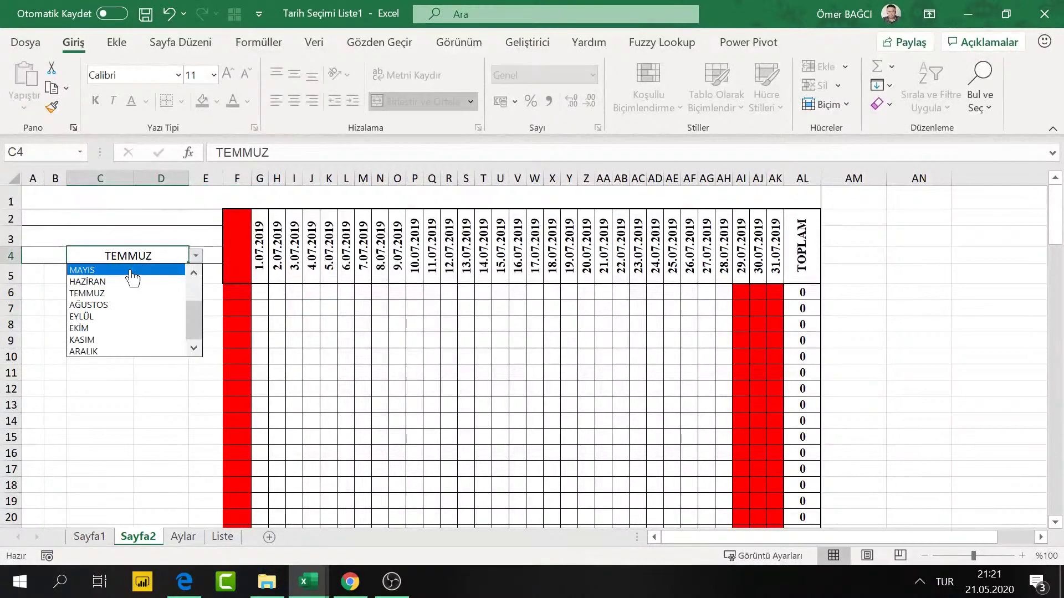
click(125, 272)
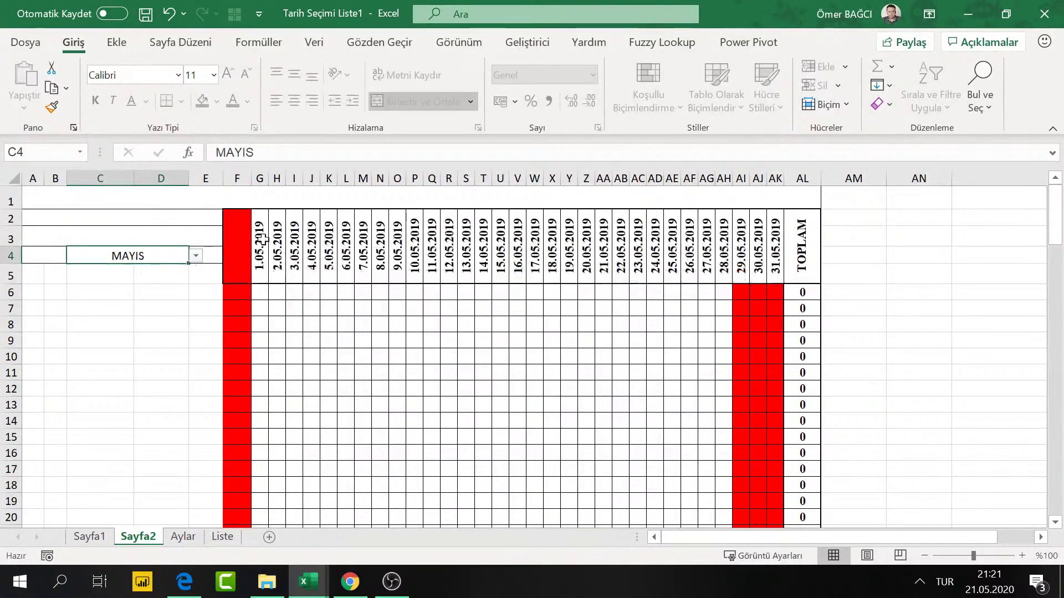
Step: Select the May date headers, then return to the Kitap2 workbook
drag(257, 241, 794, 232)
click(773, 250)
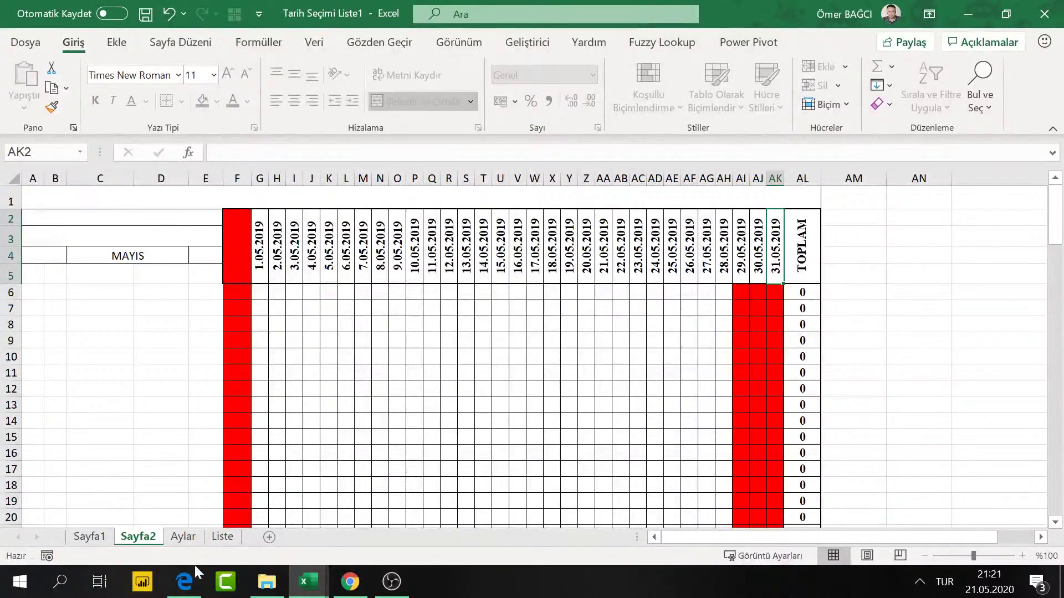
mouse_move(304, 582)
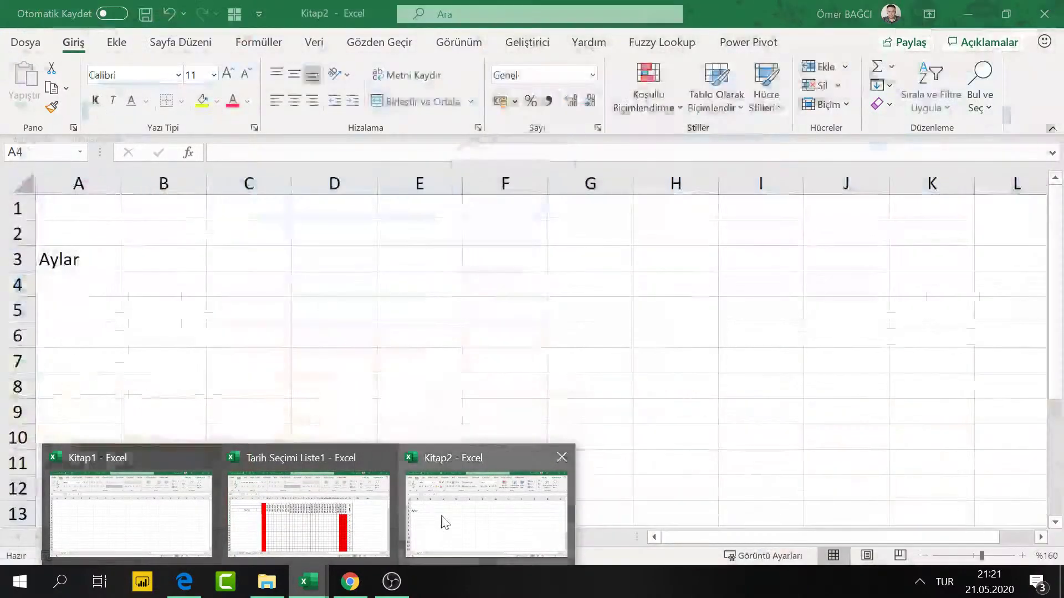
click(441, 519)
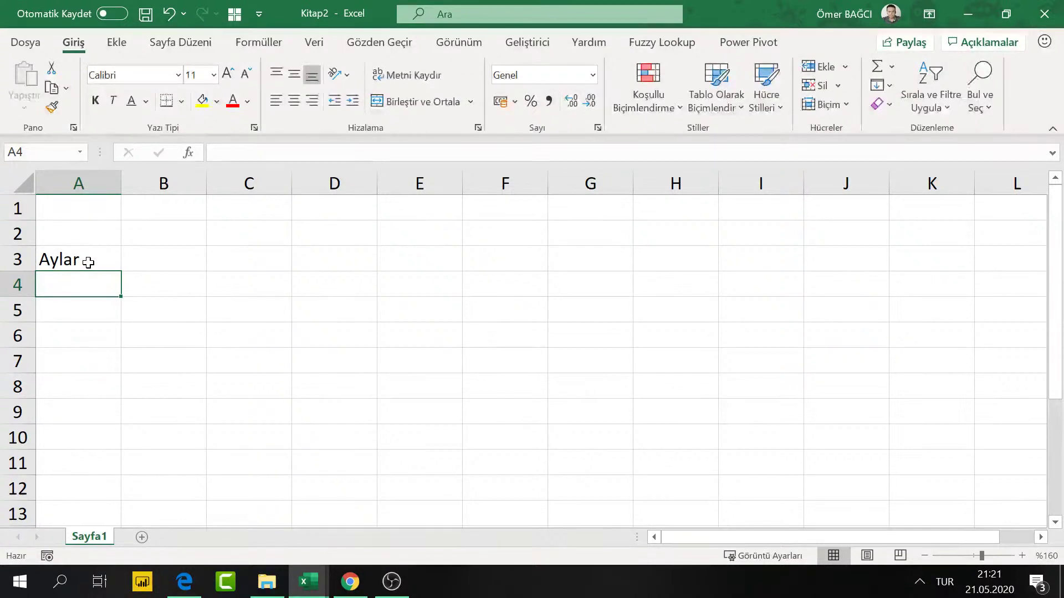
Step: Enter Ocak in A4 and fill it down to A15, producing Ocak through Aralık
text(Oc)
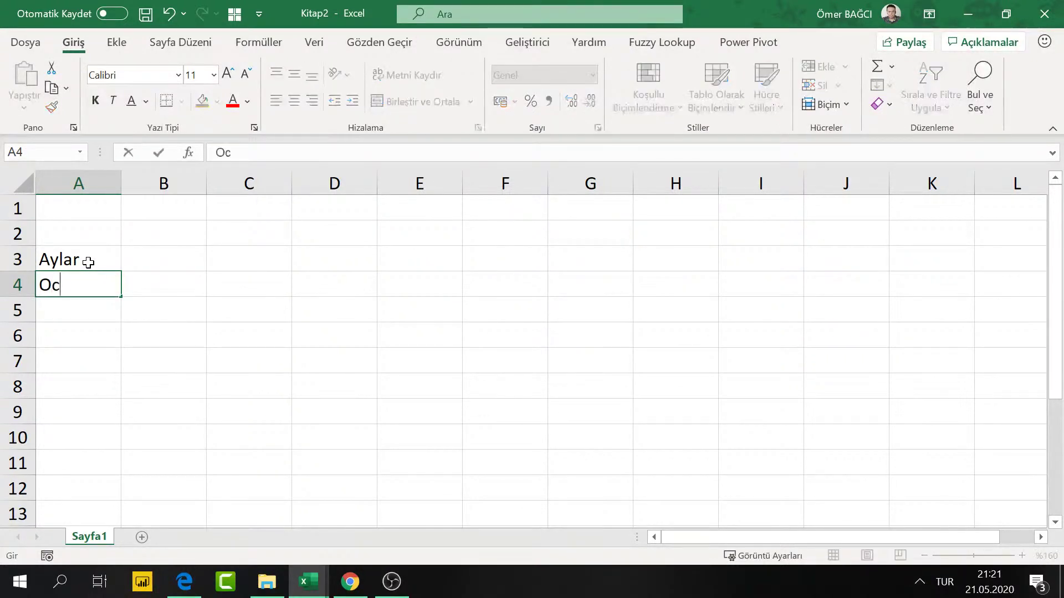
text(ak)
key(Return)
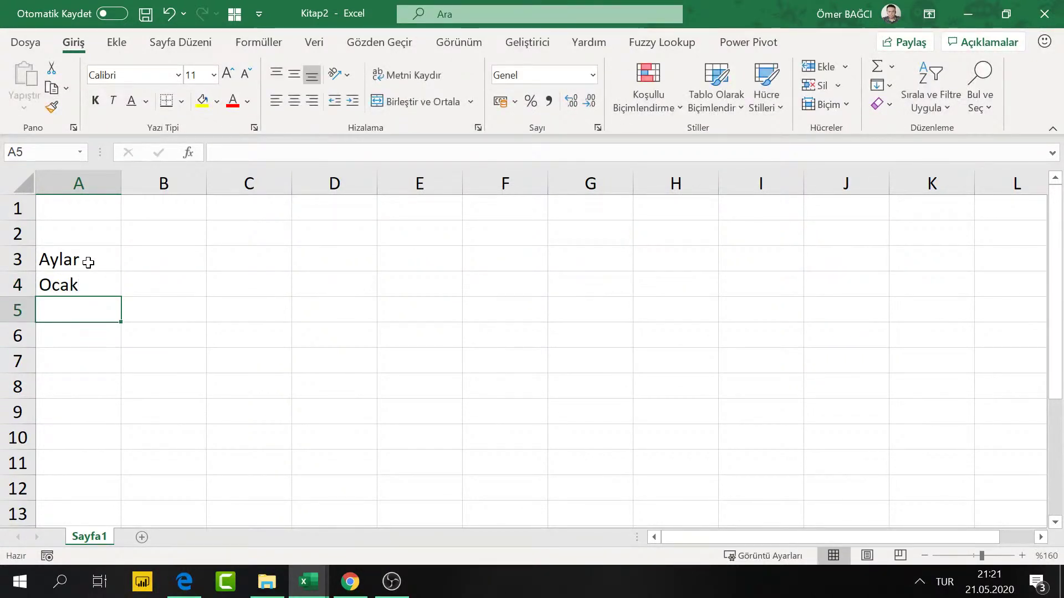
click(111, 277)
mouse_move(121, 297)
mouse_down()
mouse_move(78, 531)
mouse_move(84, 473)
mouse_up()
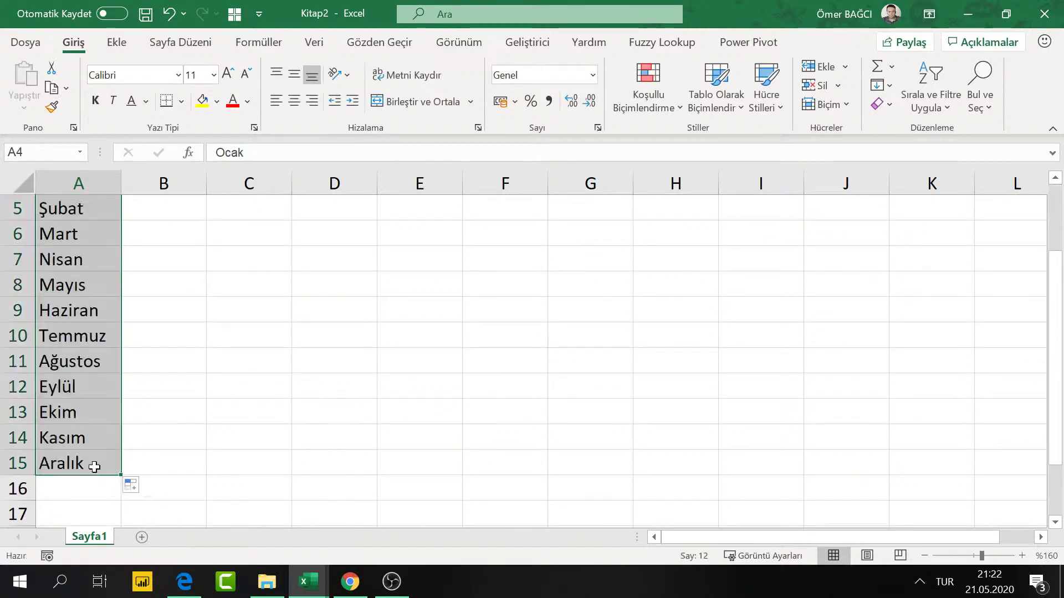
scroll(95, 463, up, 2)
scroll(169, 309, down, 1)
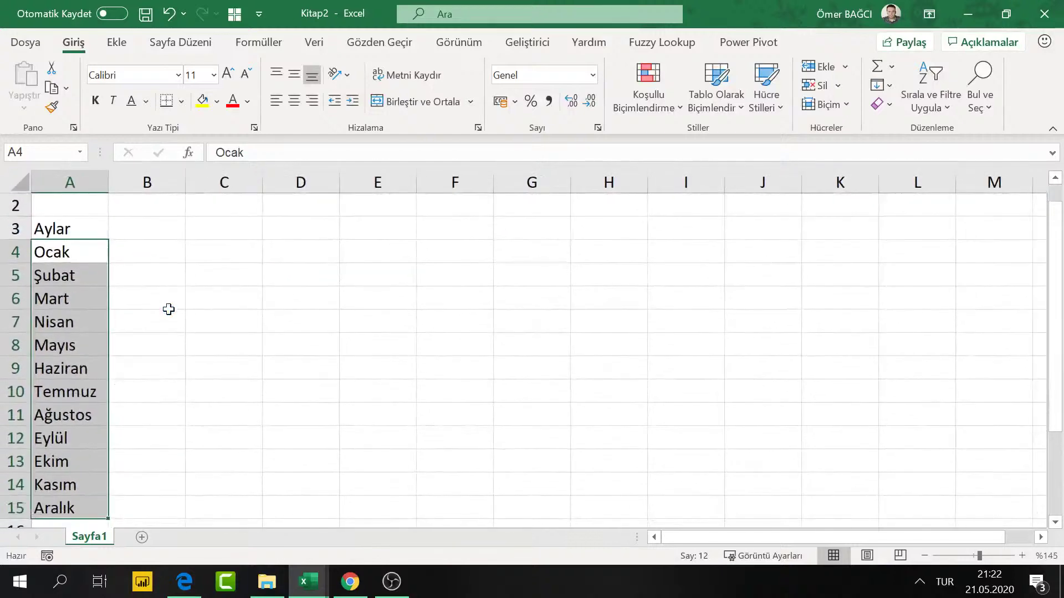
Step: Enter 1.1 in B4, format it as Kısa Tarih, and widen column B
click(141, 250)
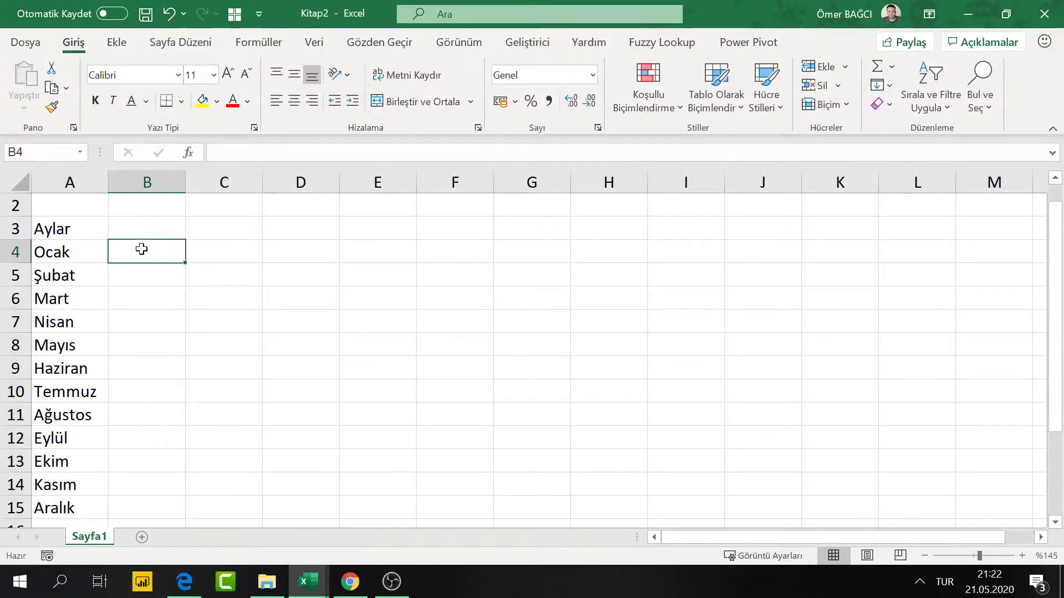
text(1.1)
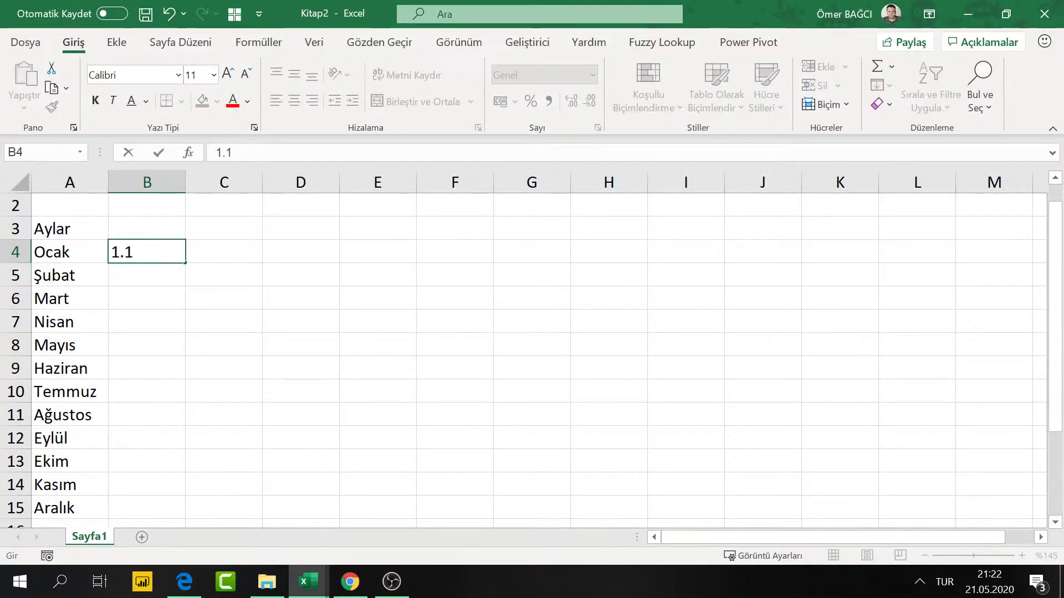
key(Return)
click(142, 250)
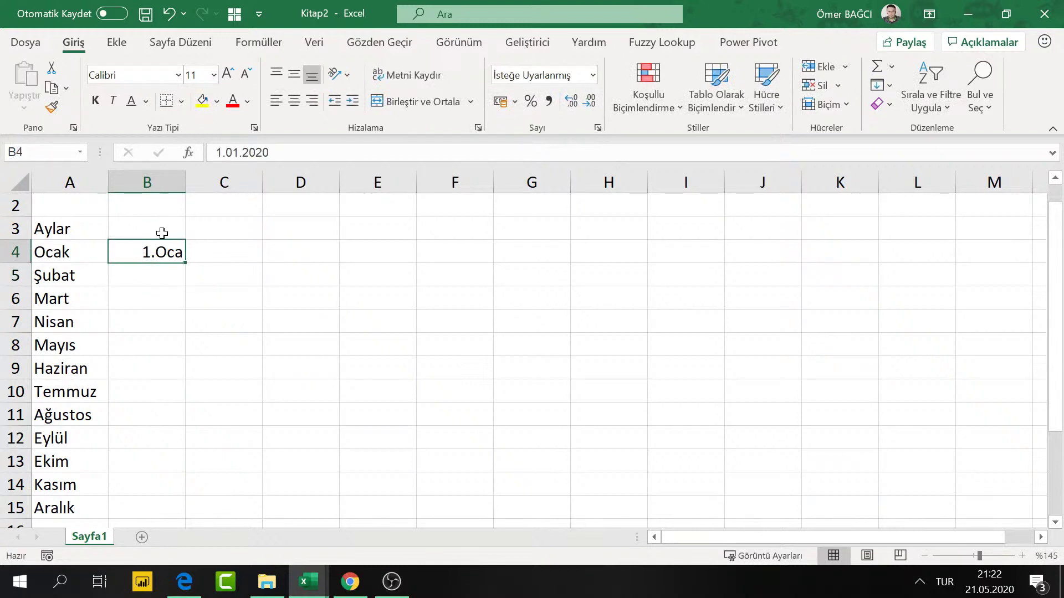
click(593, 76)
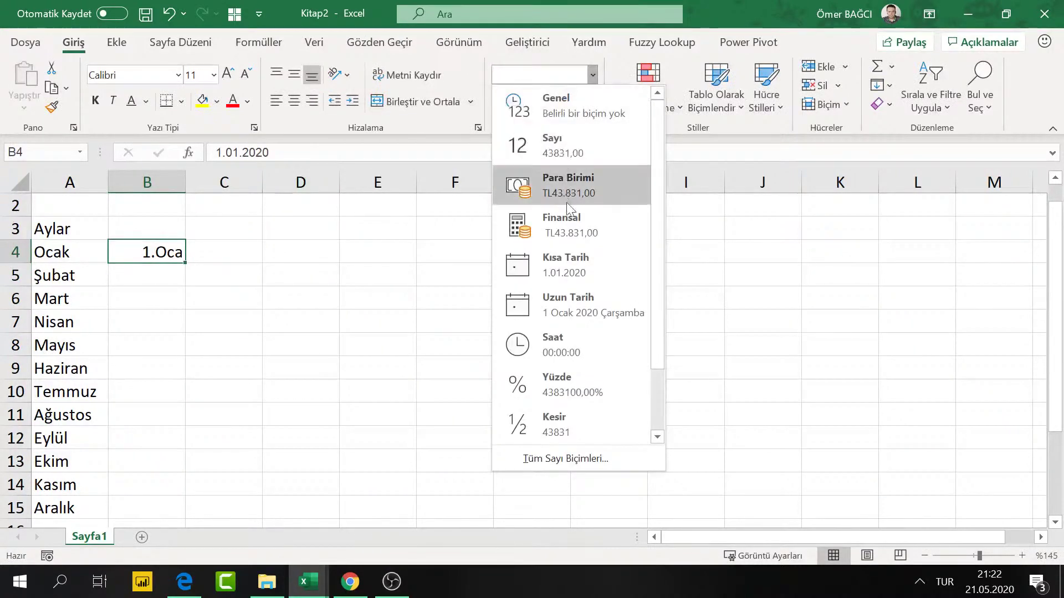
click(567, 265)
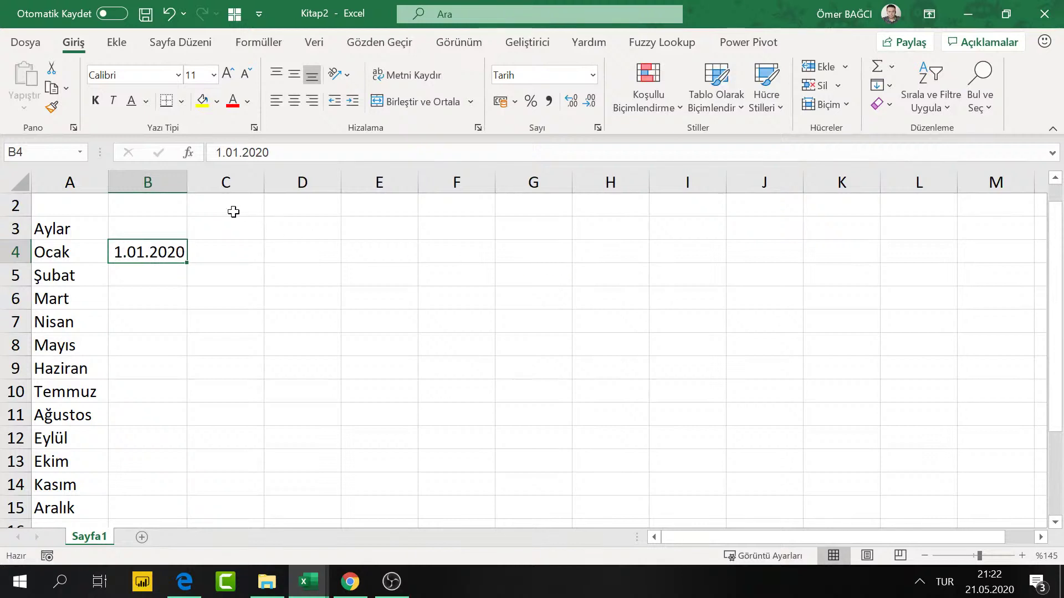
drag(188, 184, 204, 183)
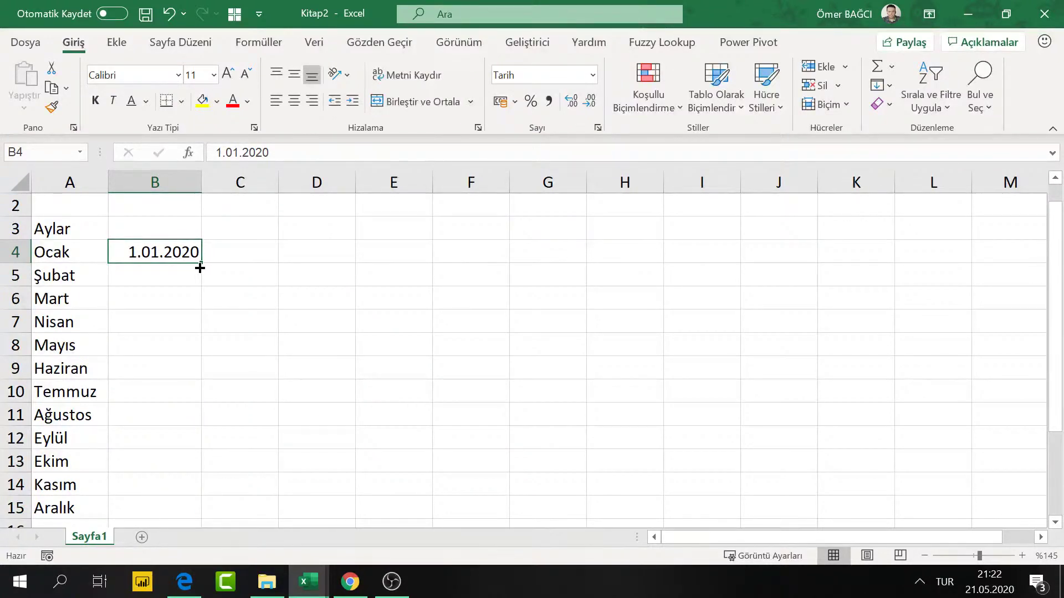
Step: Fill B4 down to B15 with Aylar Doldur, giving 1.01.2020 through 1.12.2020
drag(200, 267, 197, 509)
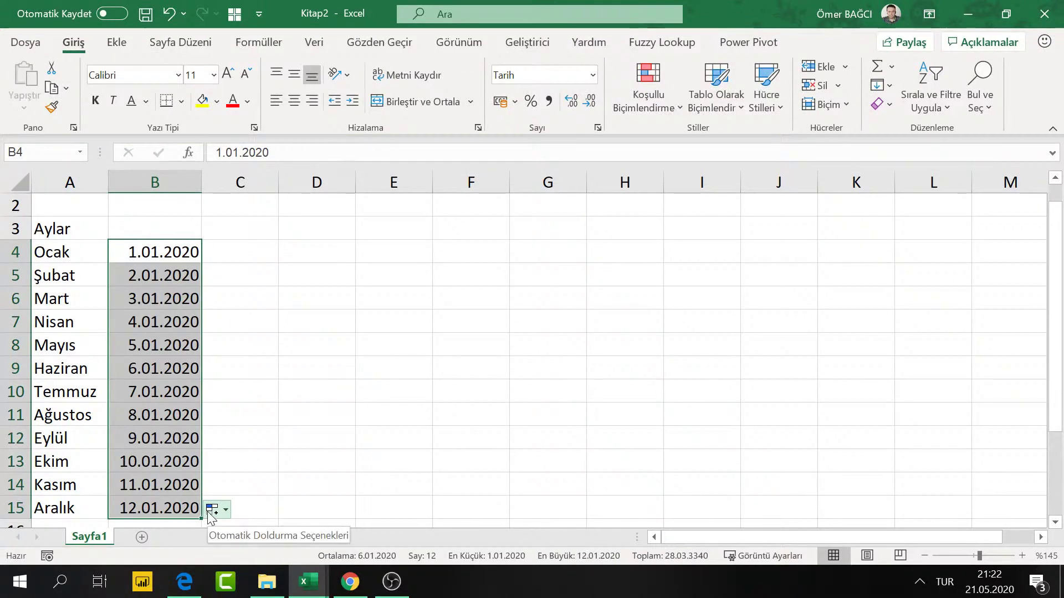
click(218, 509)
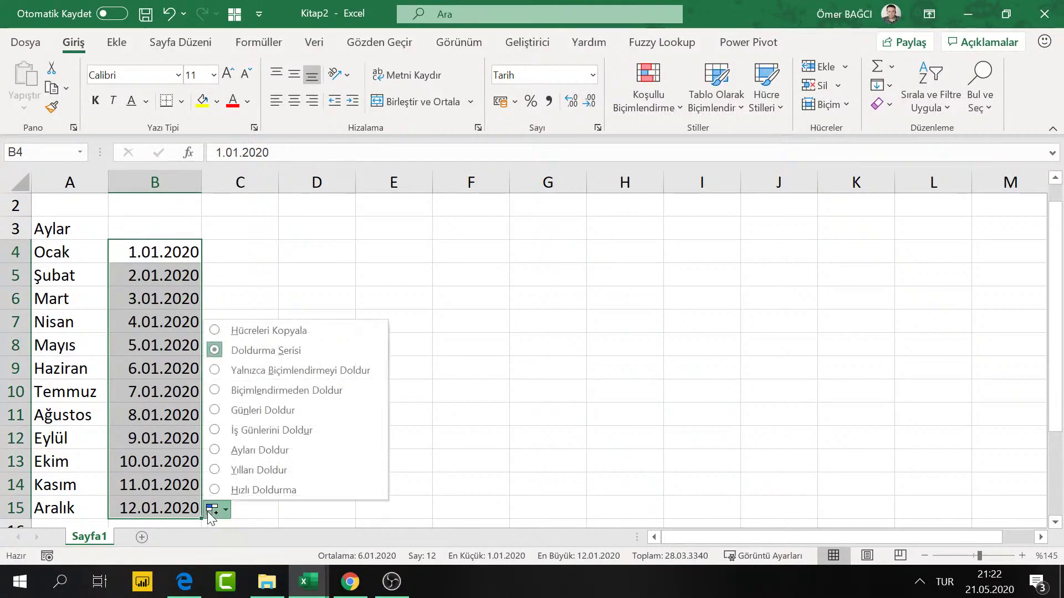
click(256, 453)
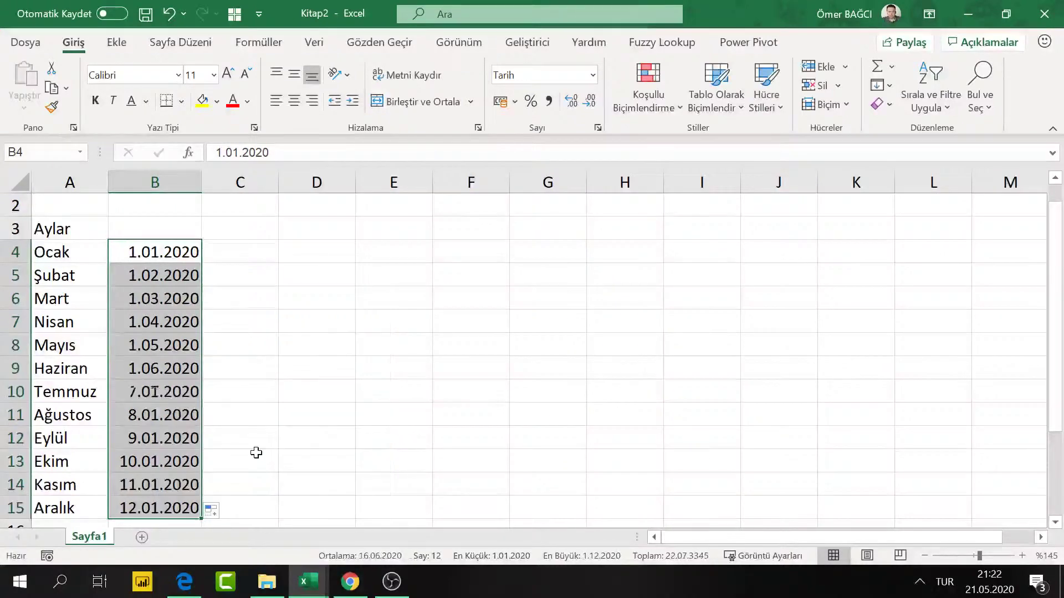
scroll(177, 332, down, 1)
scroll(166, 360, down, 1)
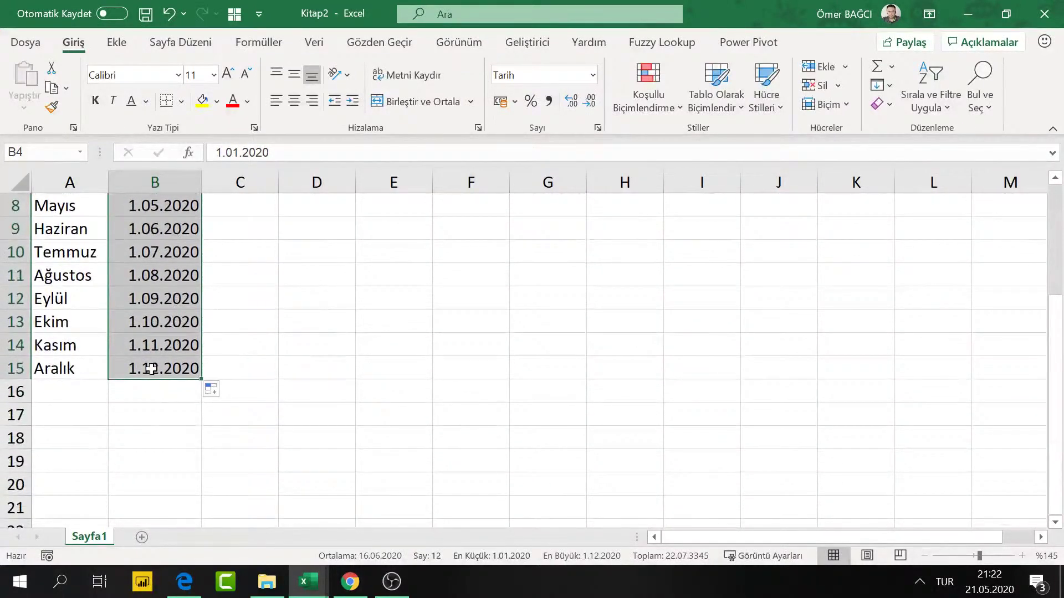
scroll(151, 369, up, 1)
scroll(151, 368, up, 1)
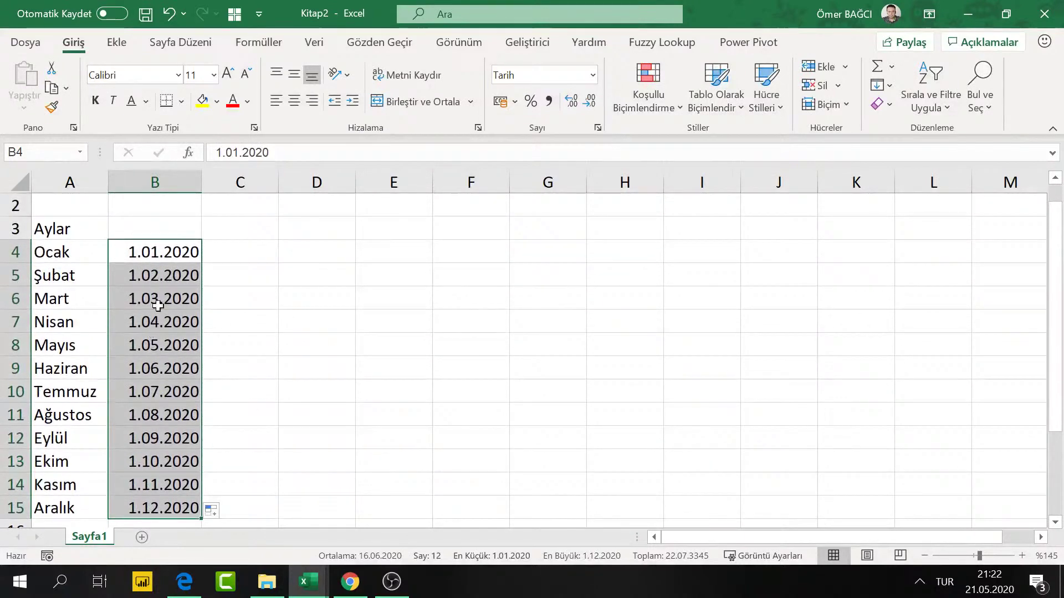
click(239, 248)
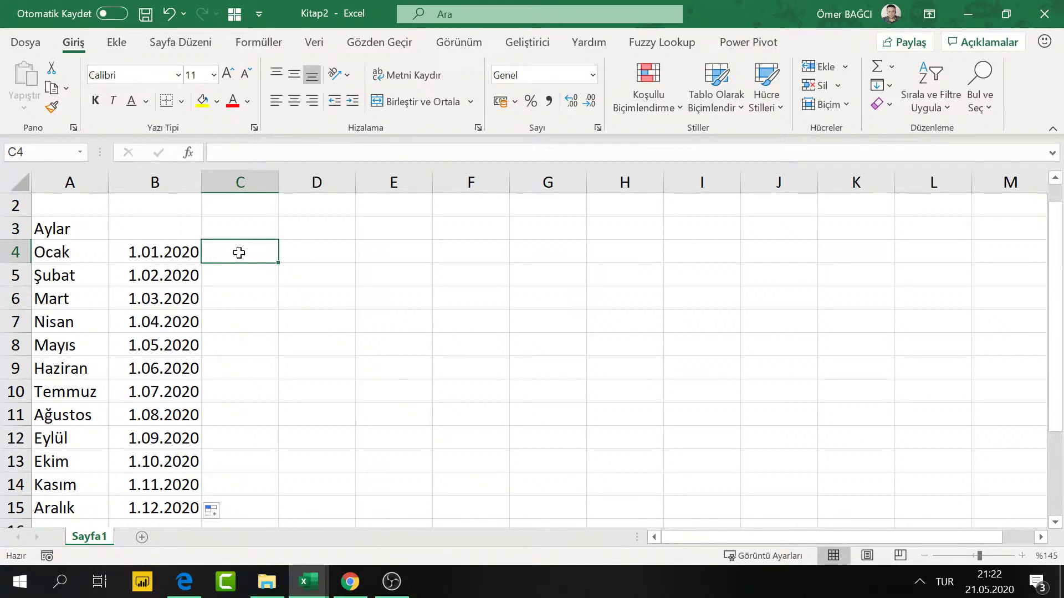
Step: Enter the formula =SERİAY(B4;1) in C4
text(=)
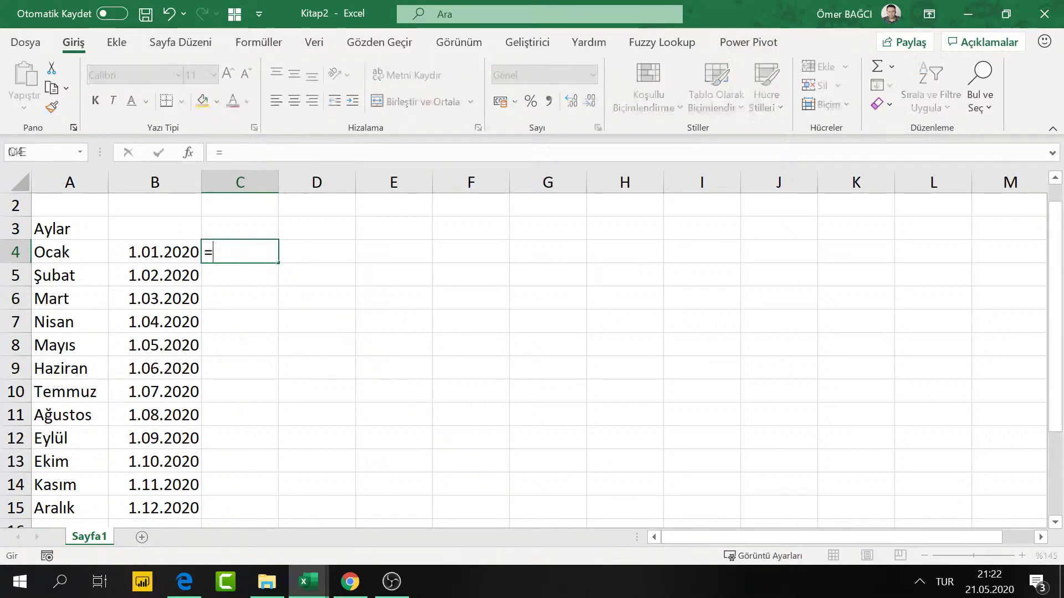
text(s)
text(e)
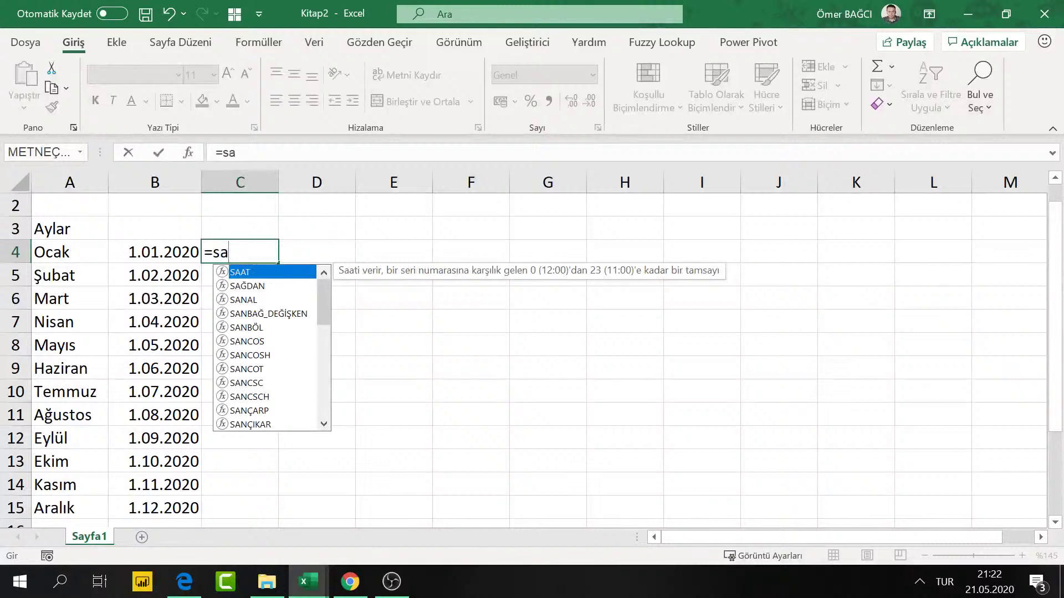
text(r)
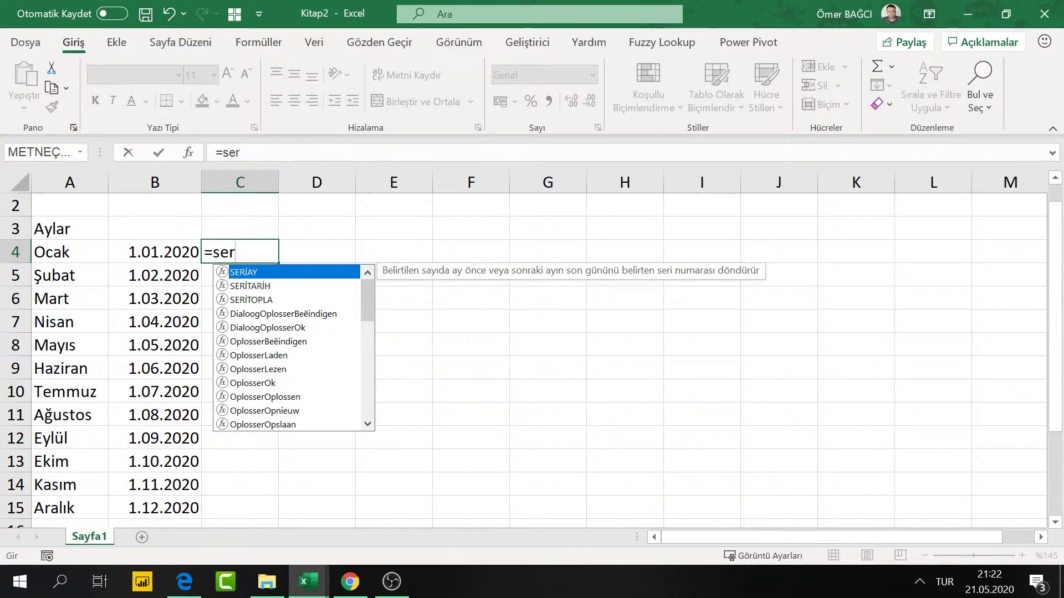
key(Tab)
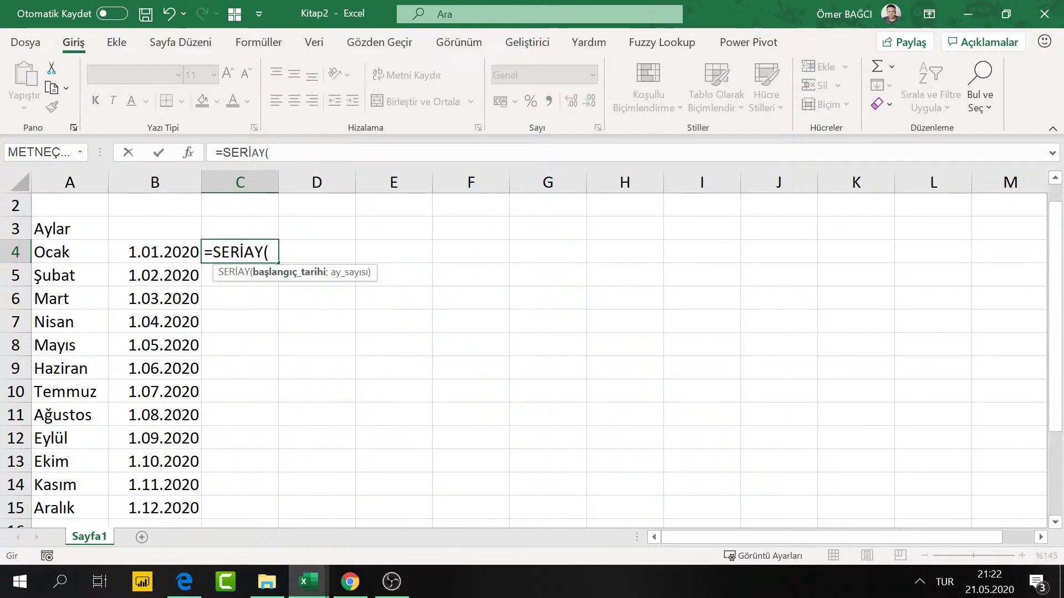
click(165, 249)
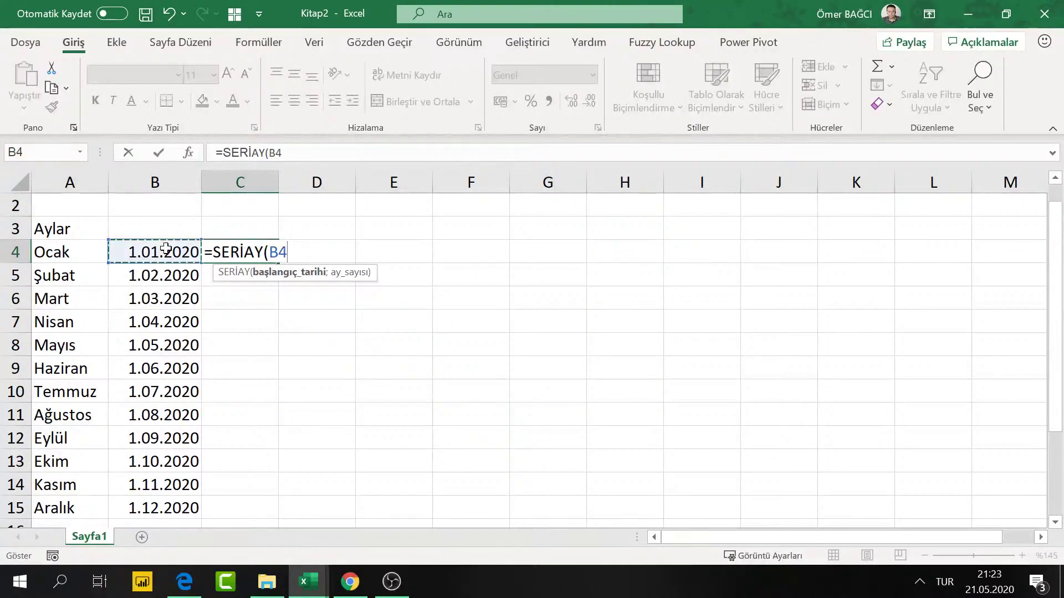
text(;)
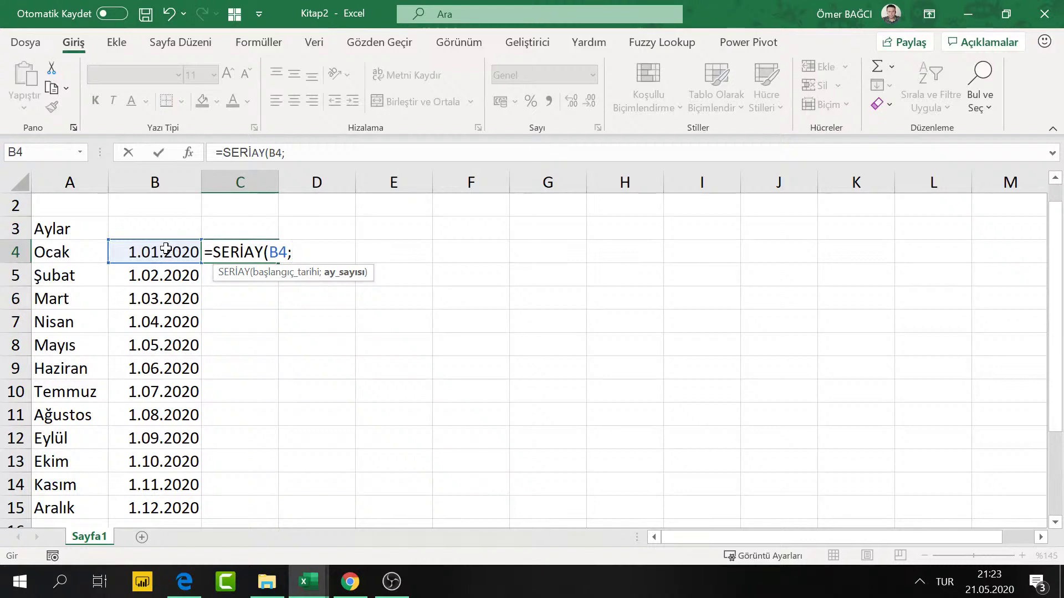
text(1))
key(Return)
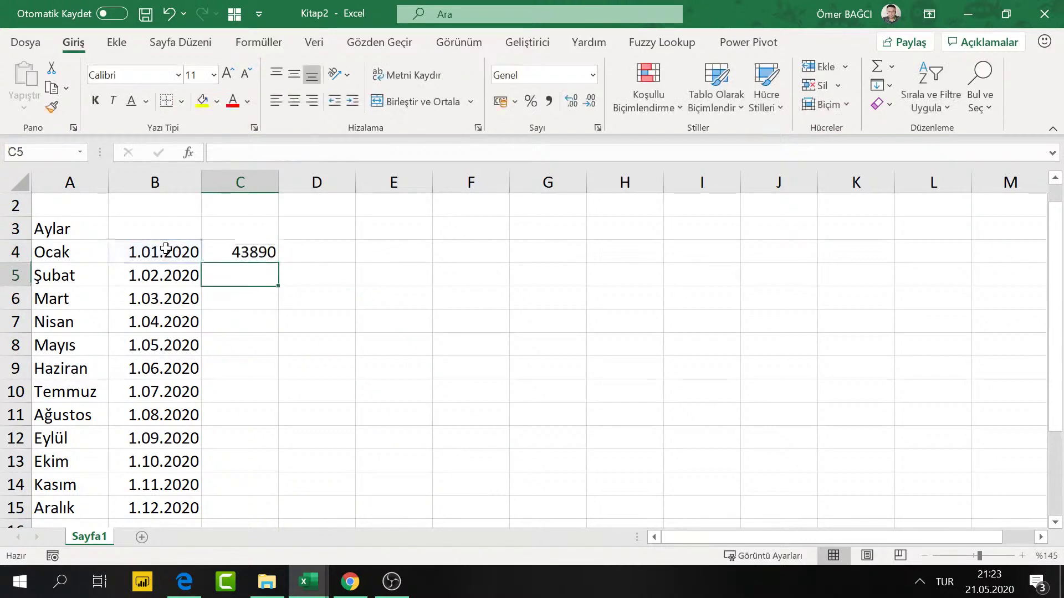
scroll(229, 289, up, 1)
Step: Format C4 as Kısa Tarih so it shows 29.02.2020
click(237, 273)
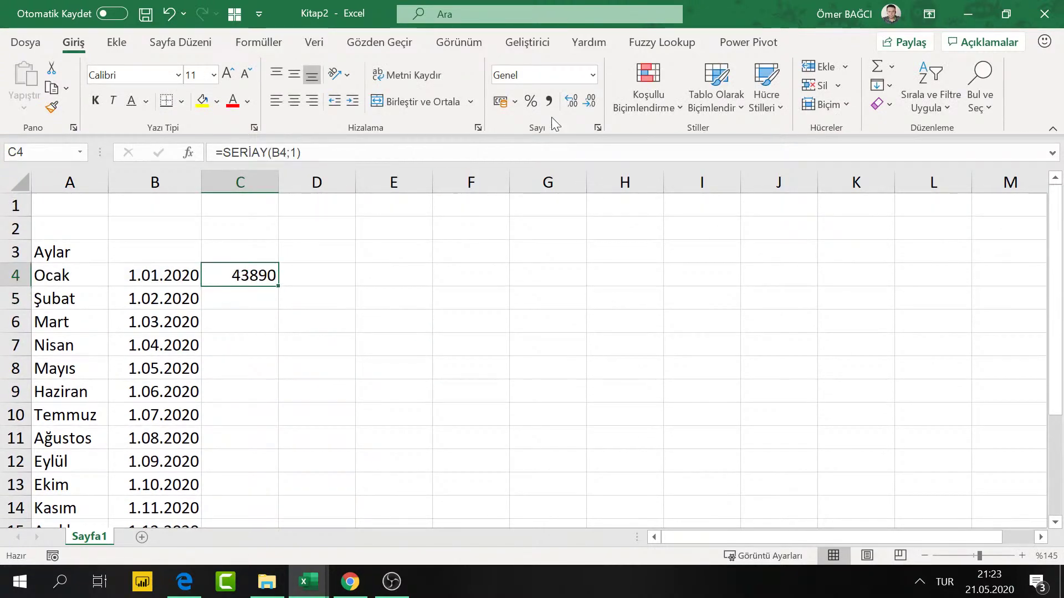
click(592, 75)
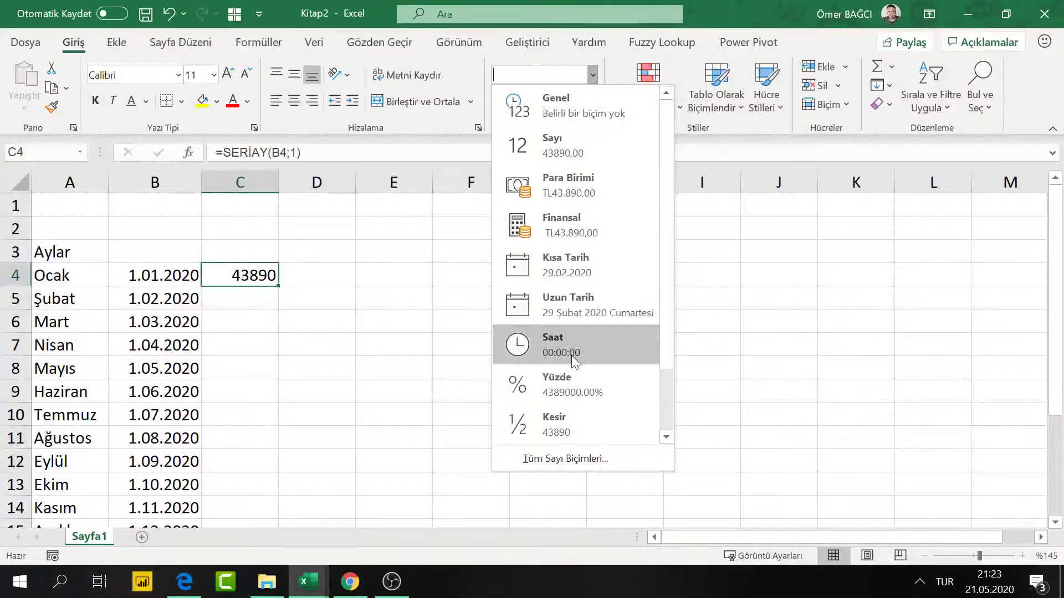
click(584, 261)
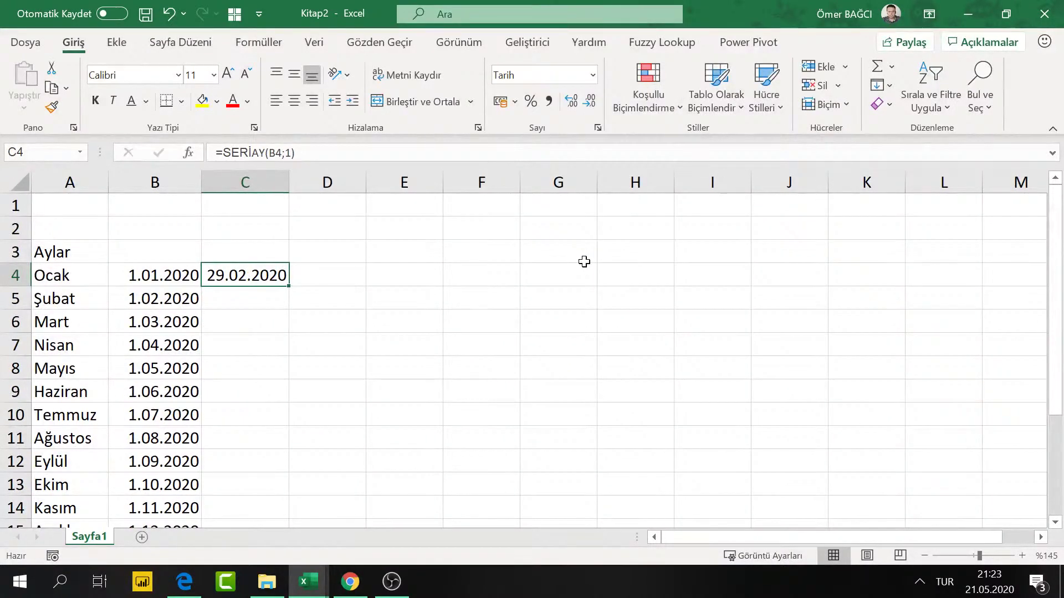
click(159, 275)
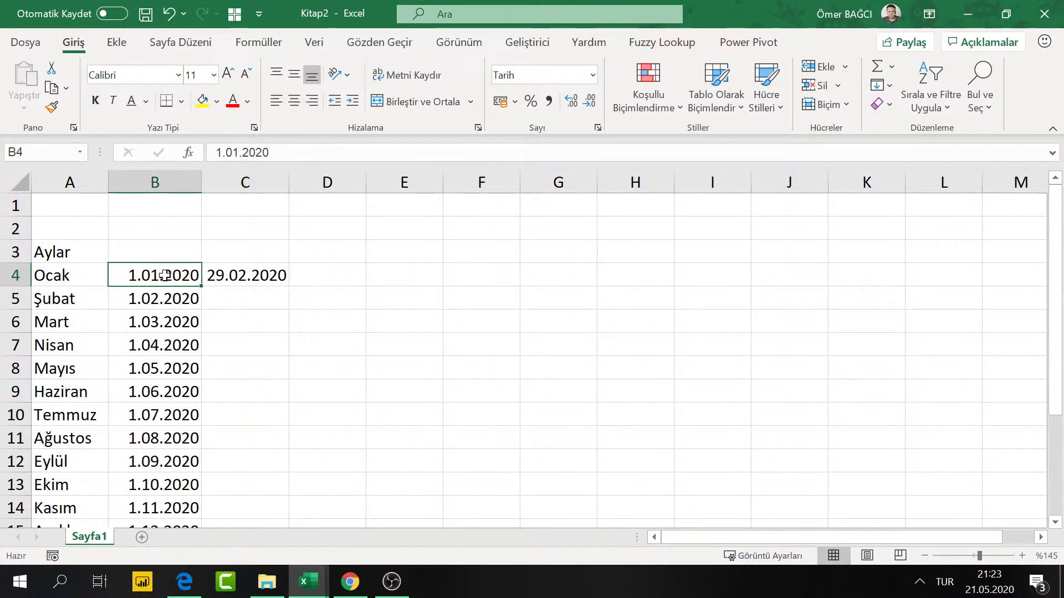
Step: Edit C4's month argument, trying 5 and then settling on =SERİAY(B4;0)
click(228, 276)
double_click(249, 279)
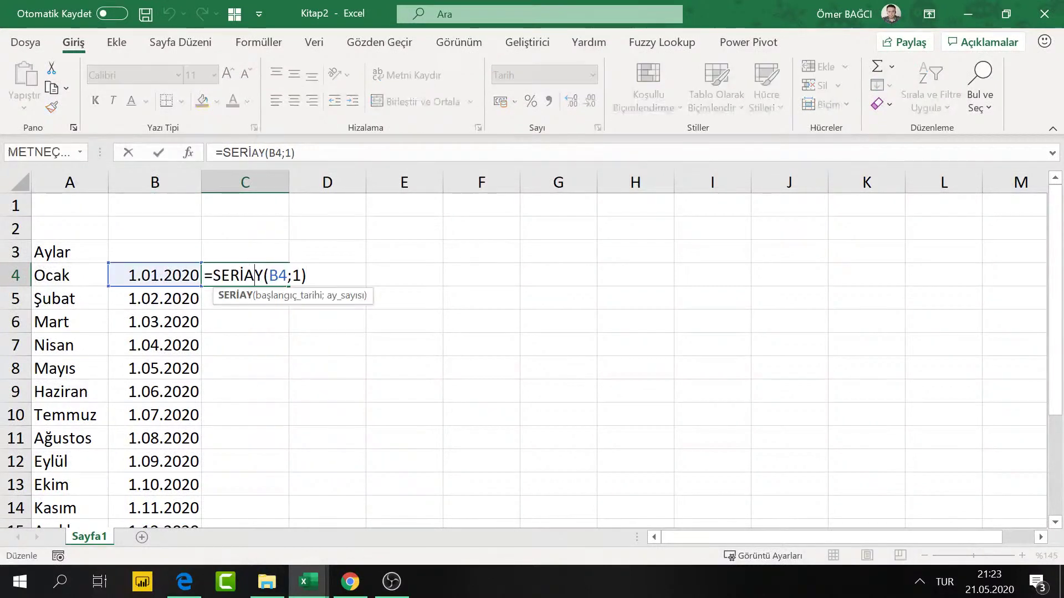
double_click(297, 275)
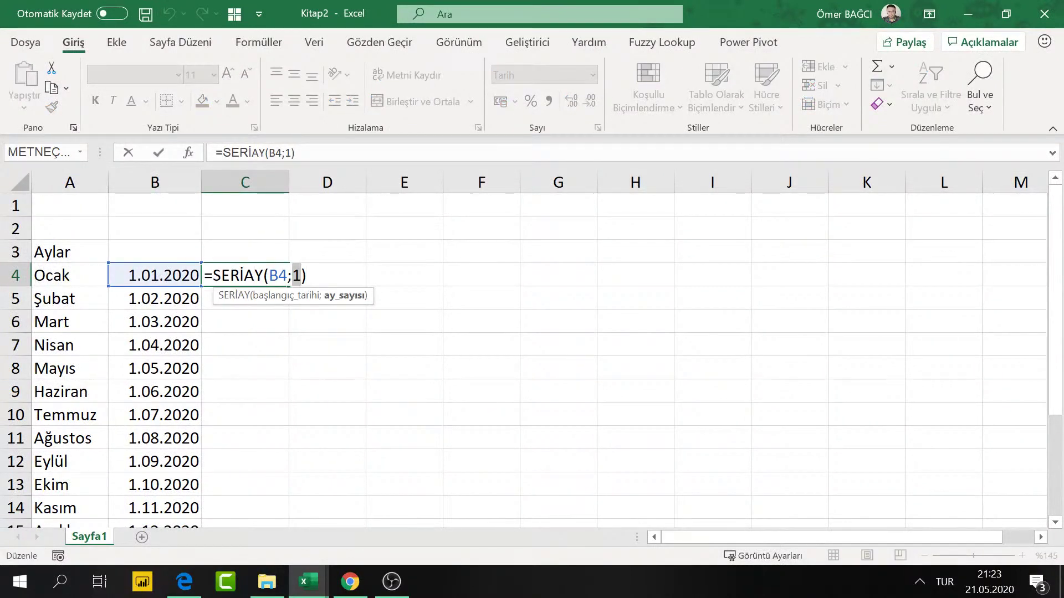
text(5)
key(Return)
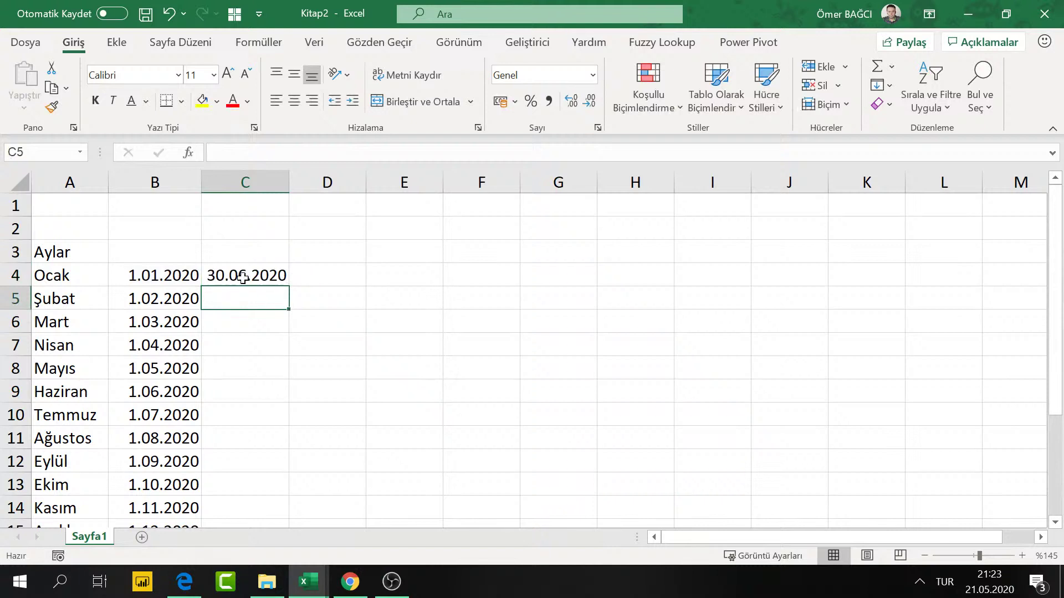
click(188, 279)
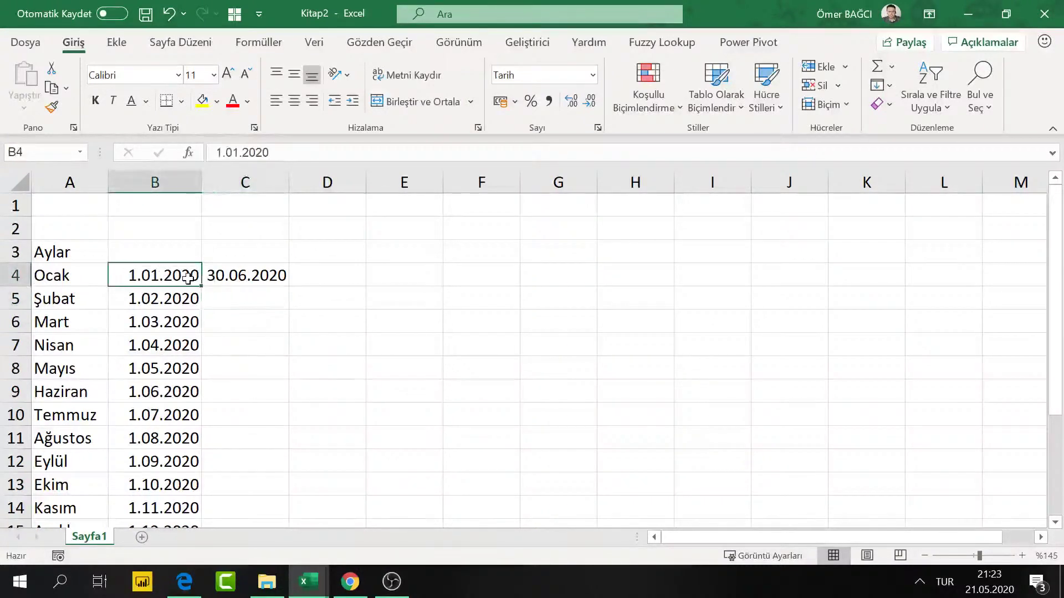
click(231, 275)
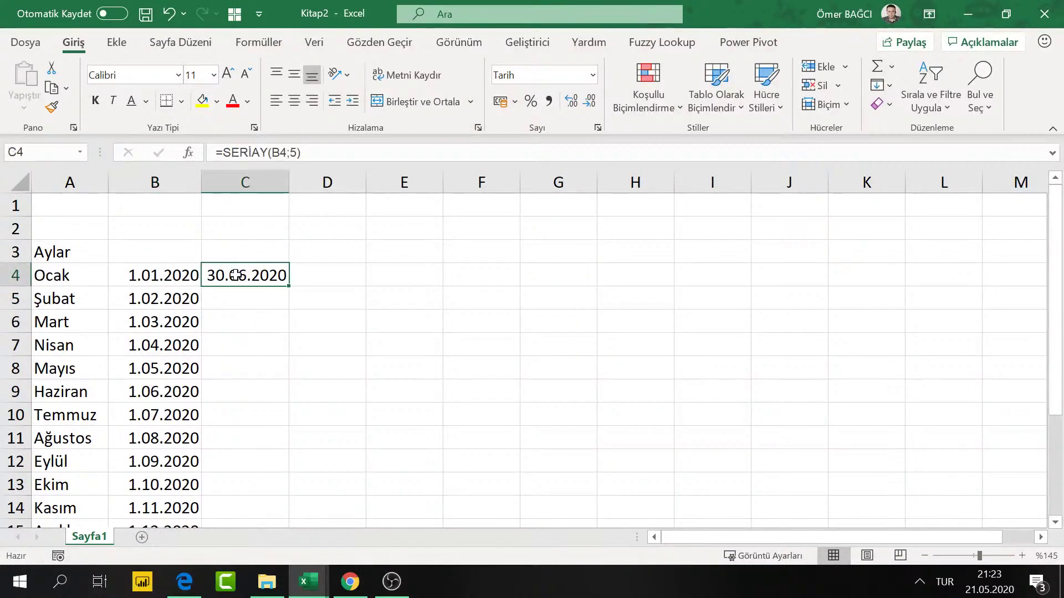
double_click(240, 276)
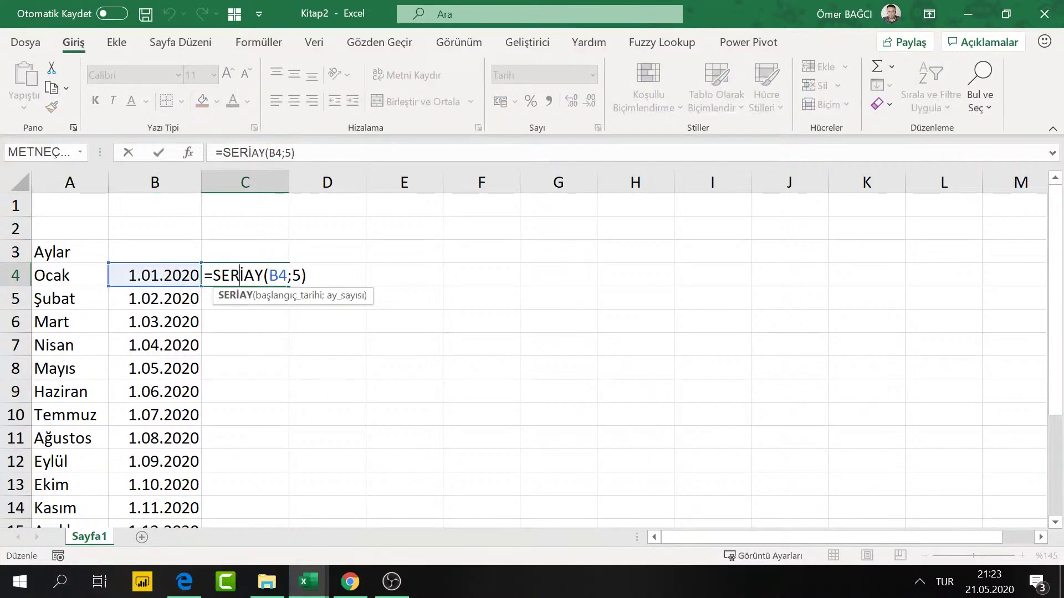
double_click(297, 275)
text(0)
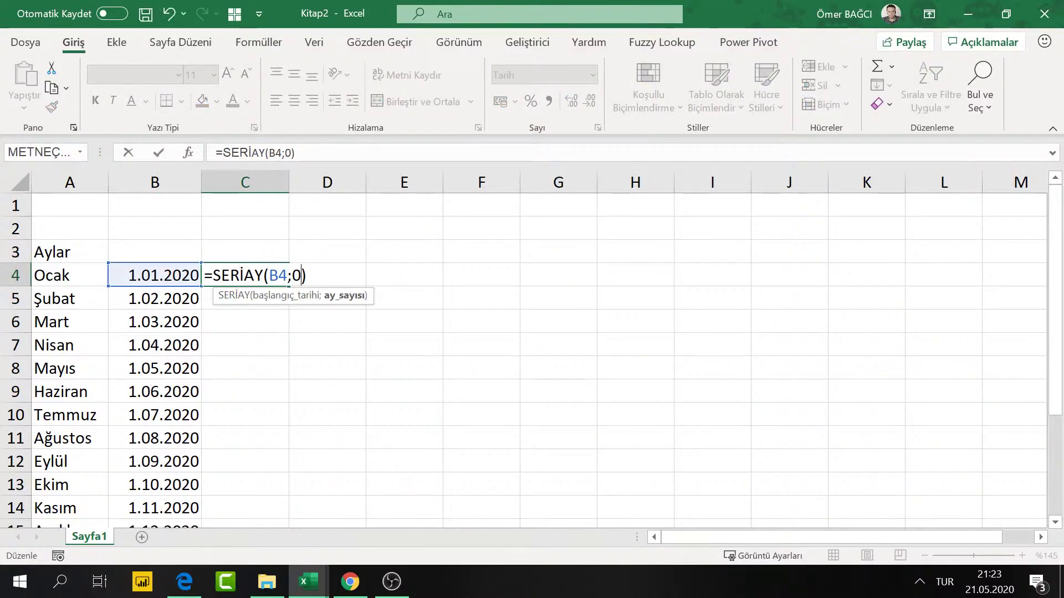
key(Return)
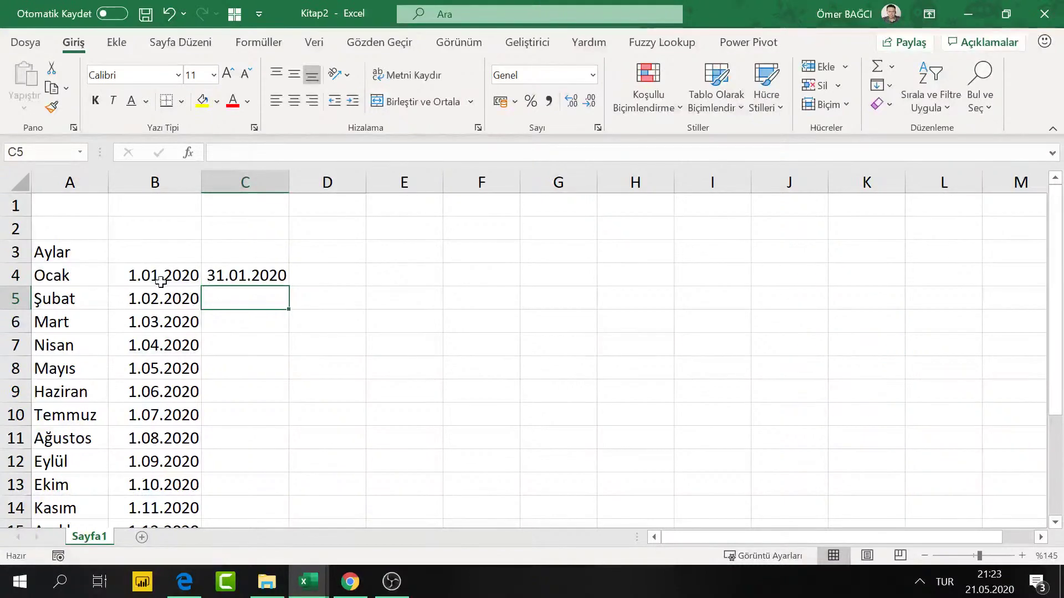
Step: Copy C4's formula down to C15 and widen column C so the month-end dates show
click(161, 280)
click(269, 279)
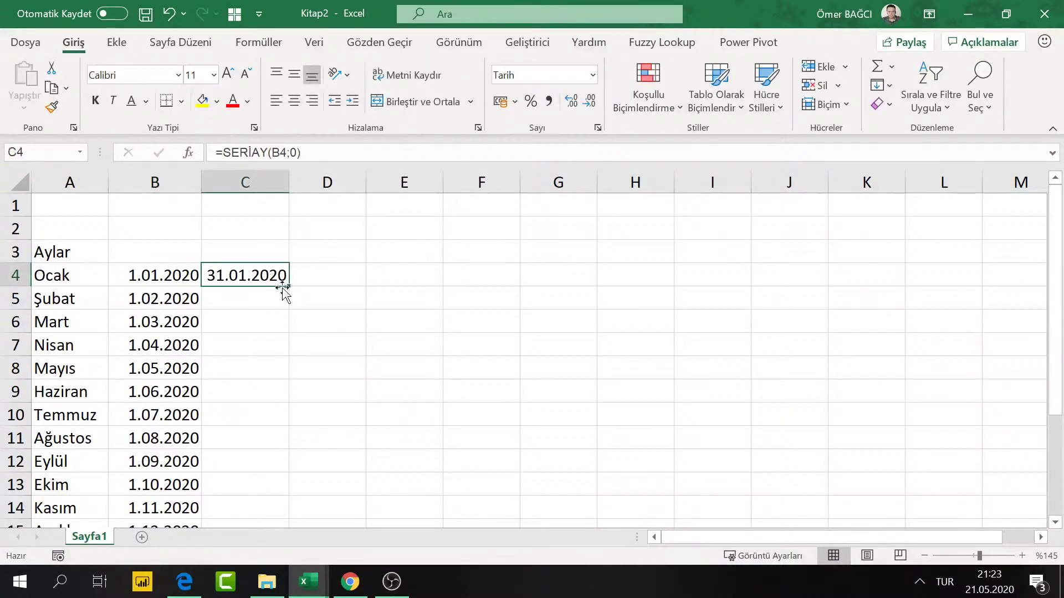
double_click(289, 287)
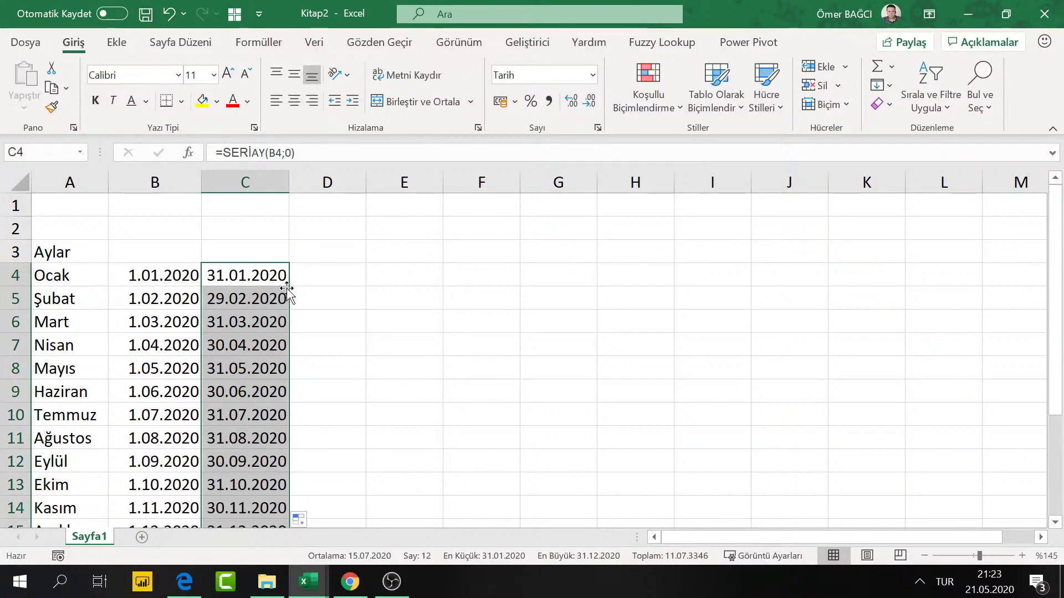
scroll(287, 288, down, 2)
scroll(289, 294, down, 2)
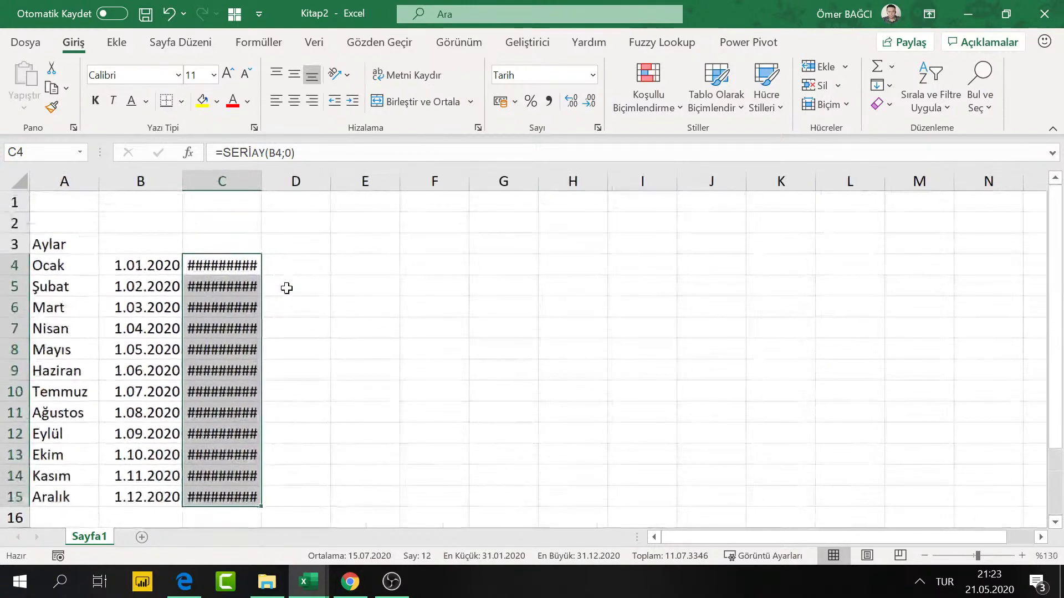
double_click(232, 179)
drag(236, 181, 248, 181)
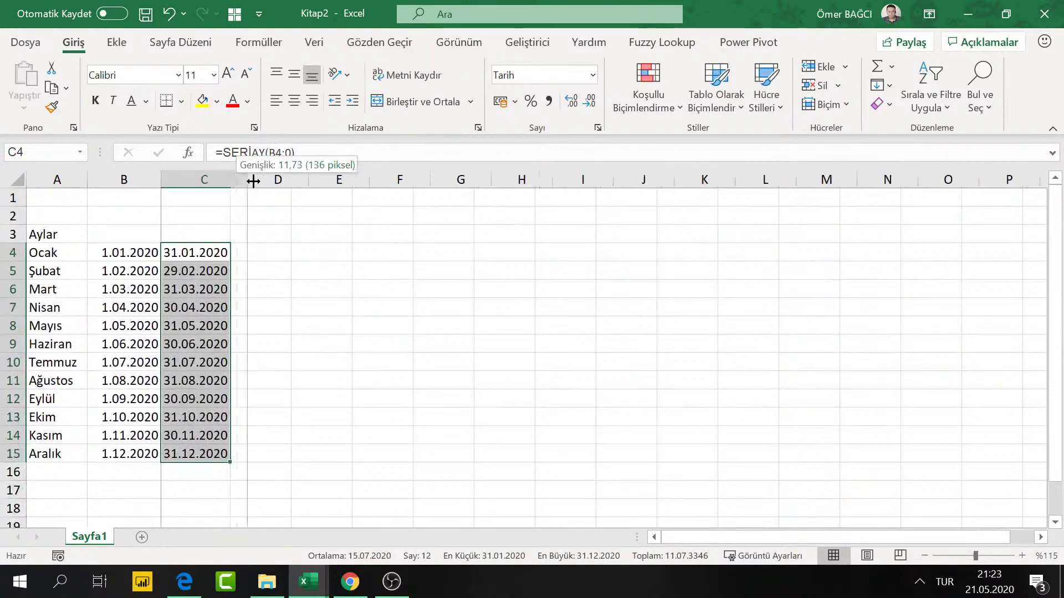
Step: Add a new sheet Sayfa2 and type the heading Aylar in B3
click(142, 537)
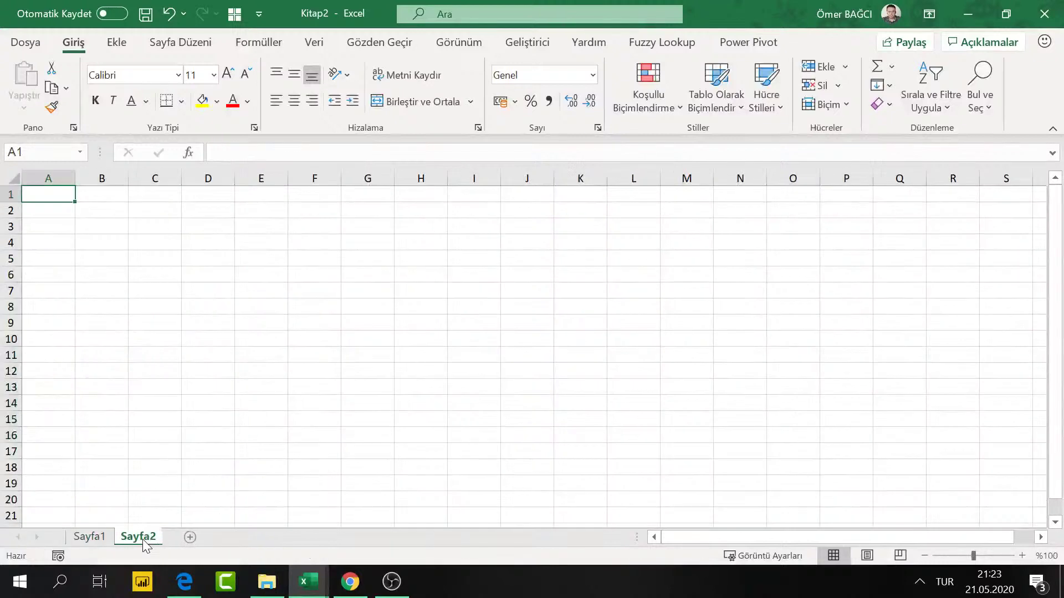
click(49, 230)
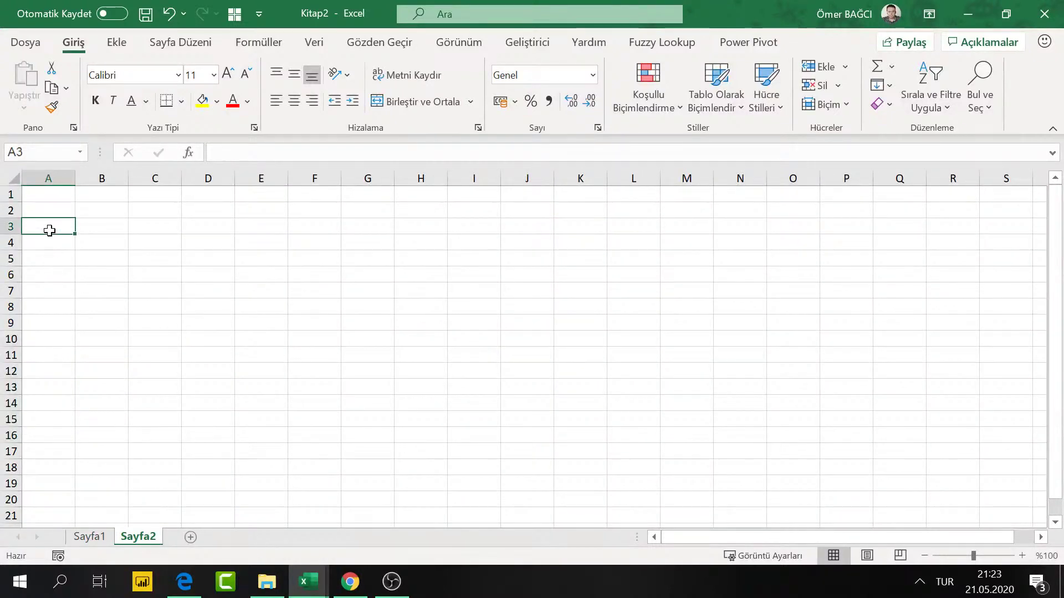
key(Right)
key(Up)
key(Down)
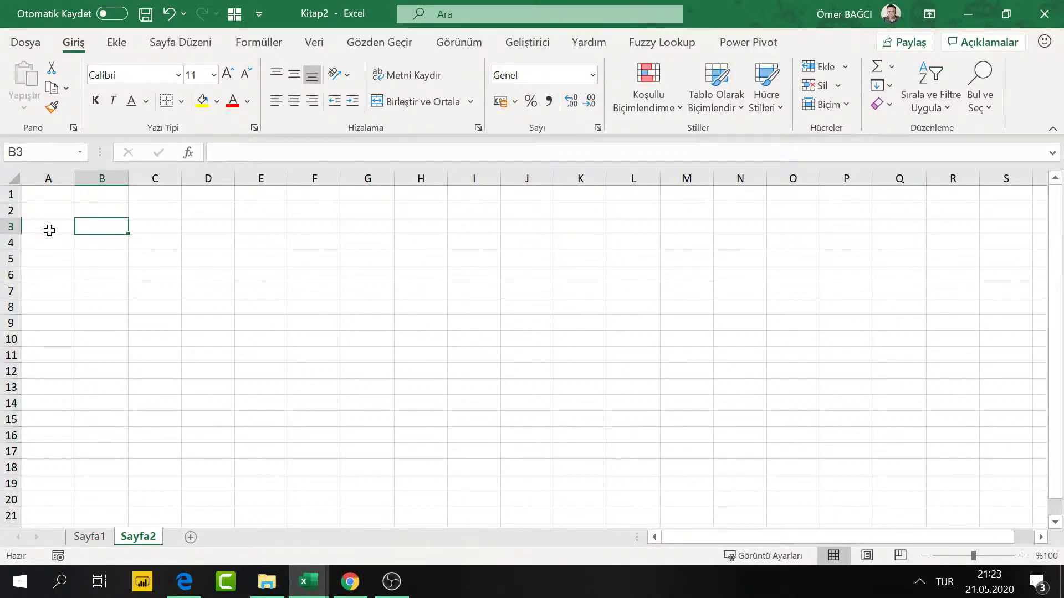
text(Aylar)
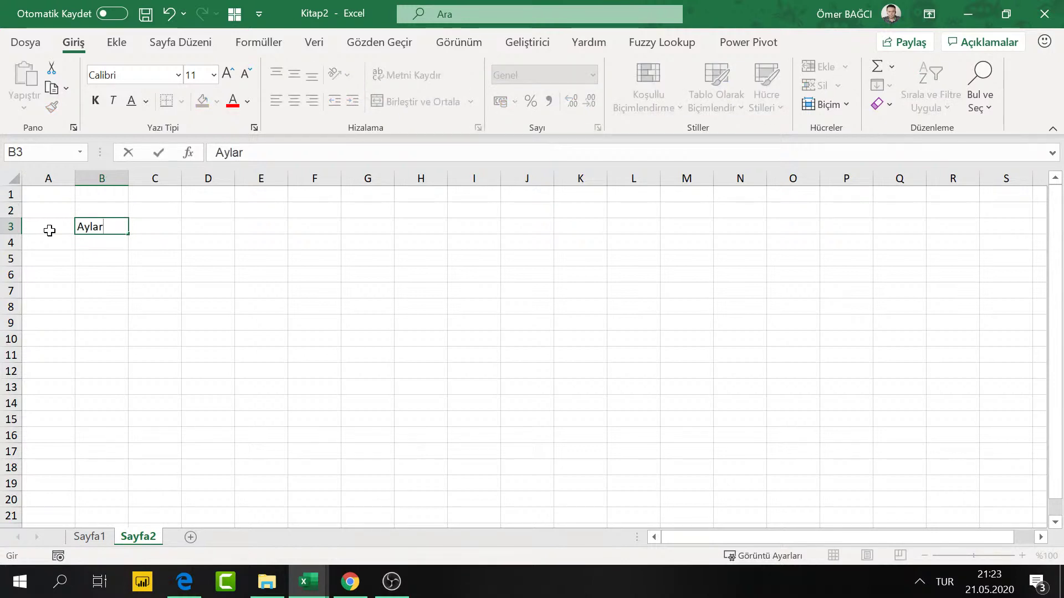
key(Return)
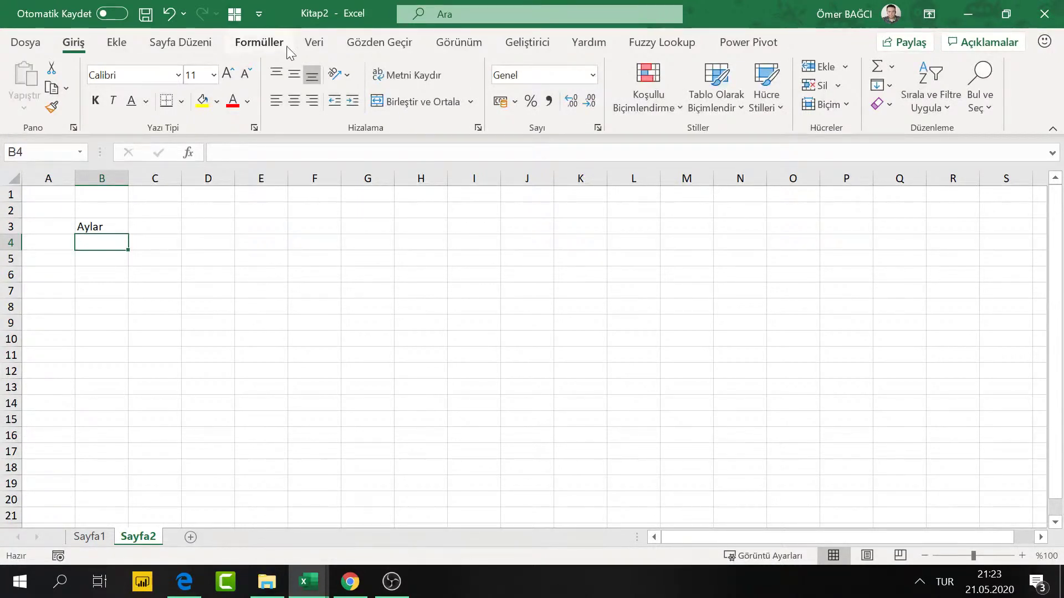
click(314, 44)
Step: Give B4 a Liste data validation sourced from the month names on Sayfa1
click(722, 104)
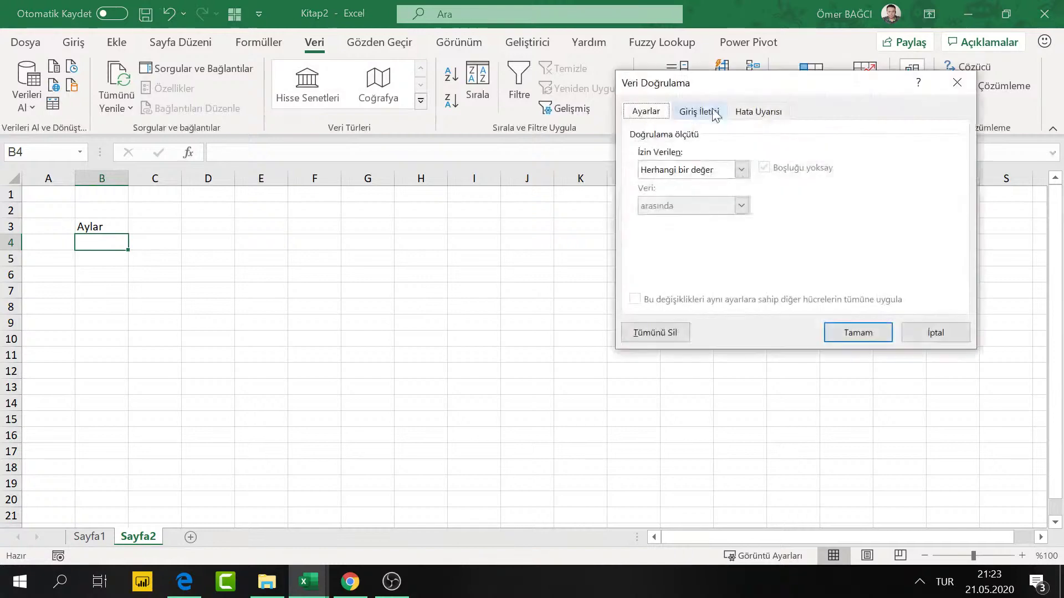
click(683, 169)
click(667, 220)
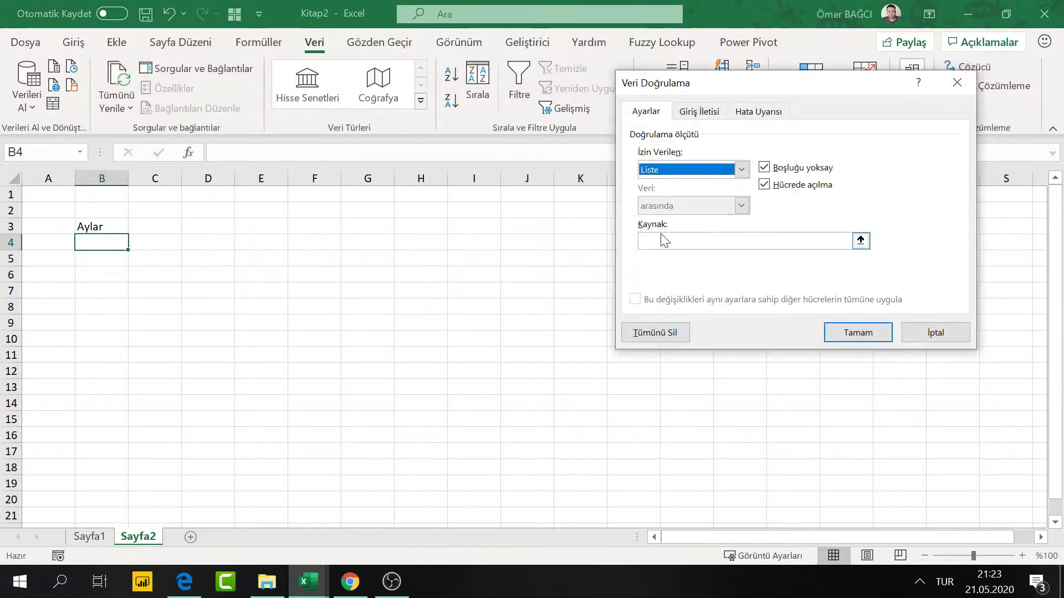
click(665, 242)
click(88, 536)
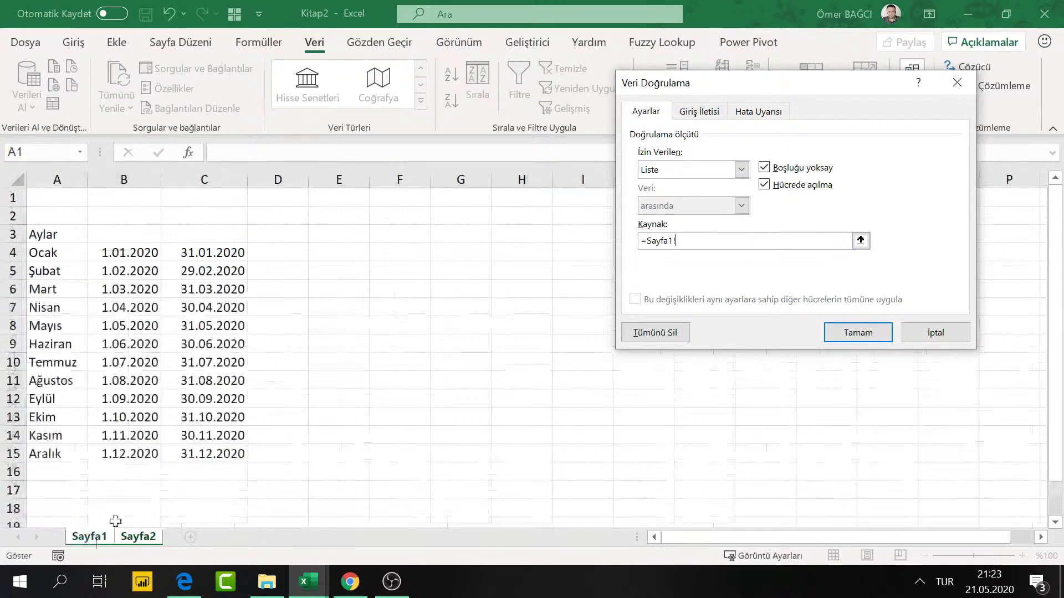
drag(72, 255, 46, 454)
key(Return)
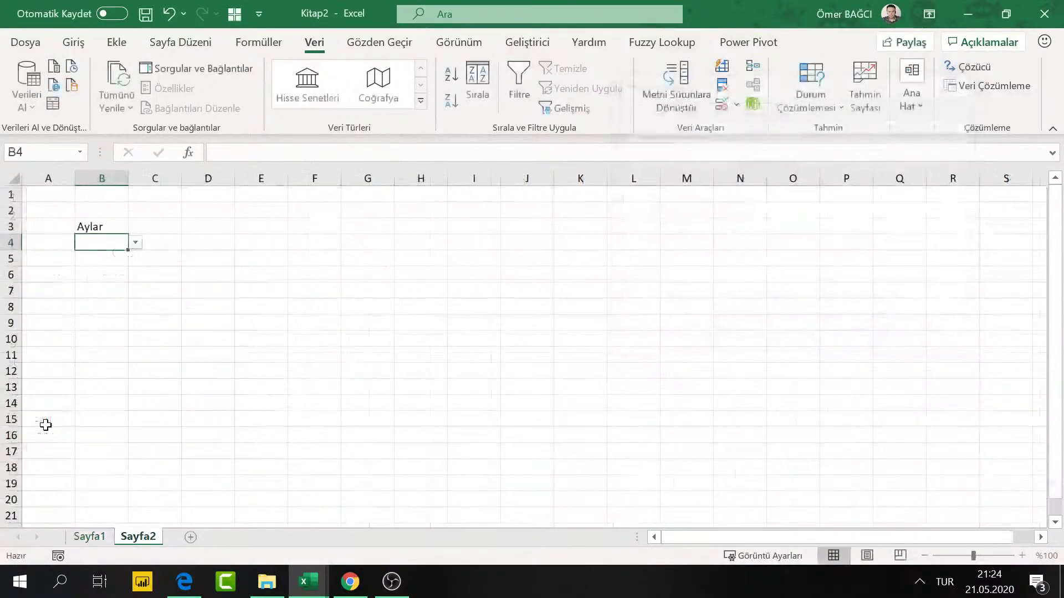
Step: Choose Nisan from B4's month dropdown
click(135, 246)
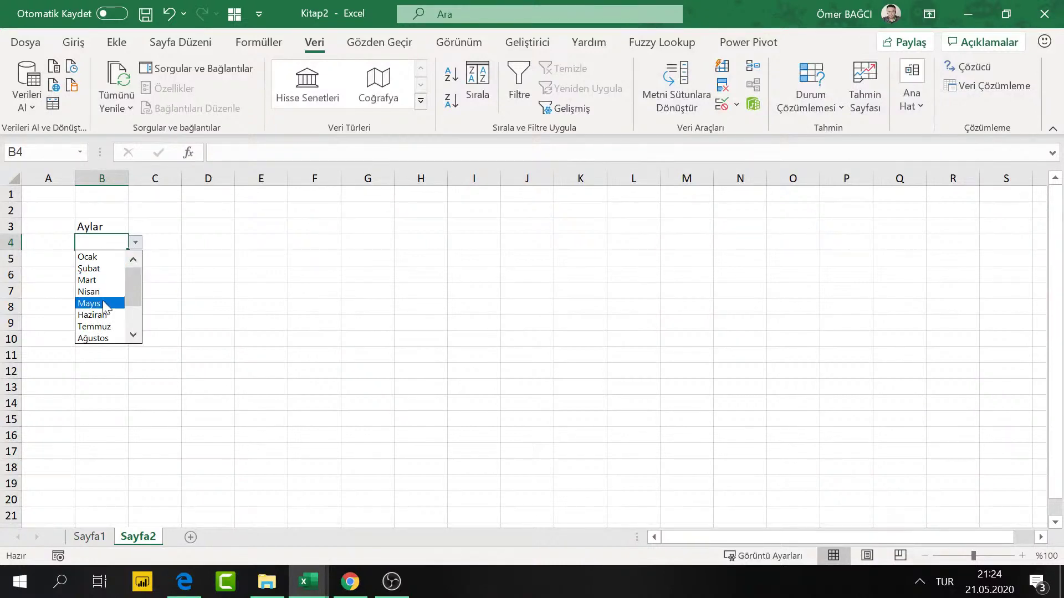
click(101, 291)
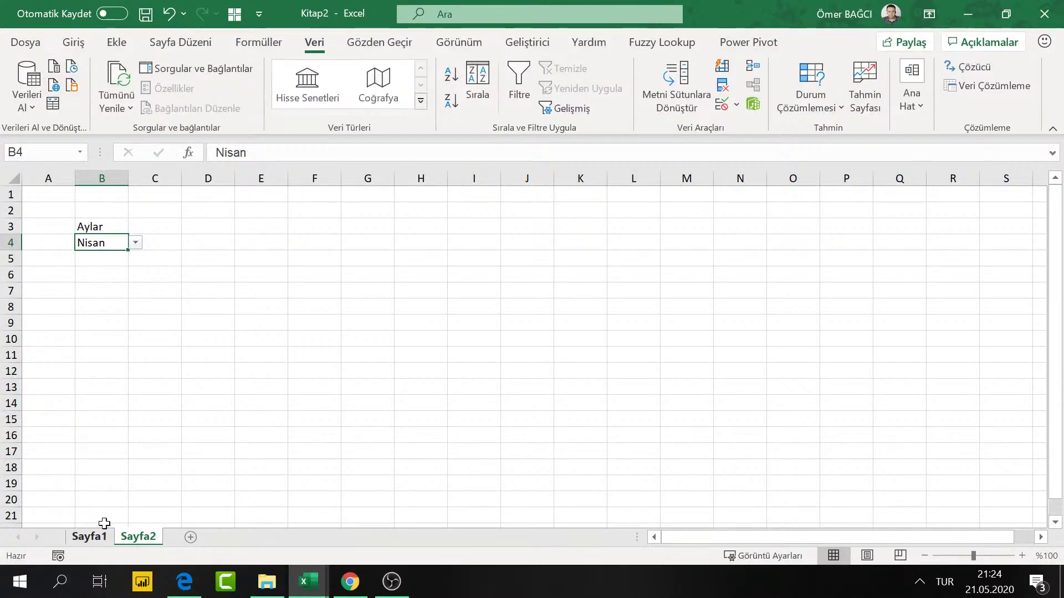
click(196, 210)
Step: Make row 2 taller and enter =DÜŞEYARA(B4;Sayfa1!A:C;2;0) in D1
drag(11, 218, 11, 262)
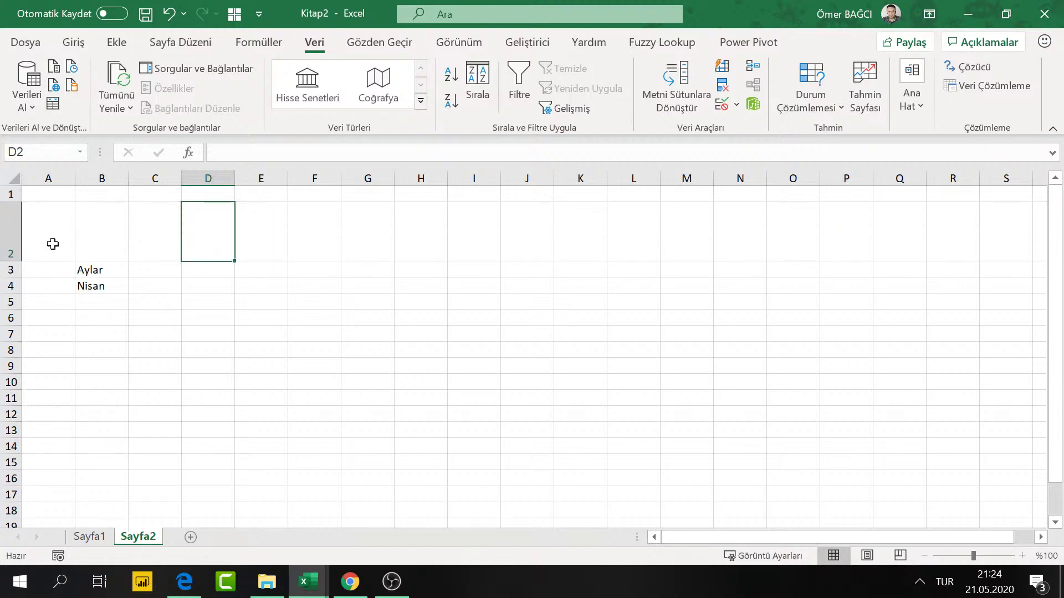
drag(232, 226, 817, 234)
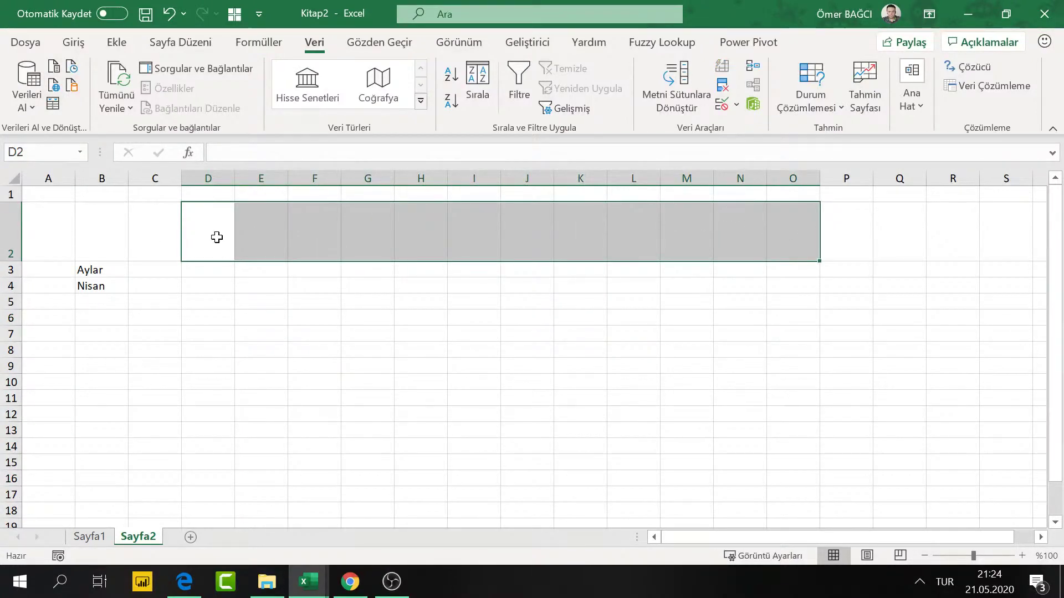
click(204, 195)
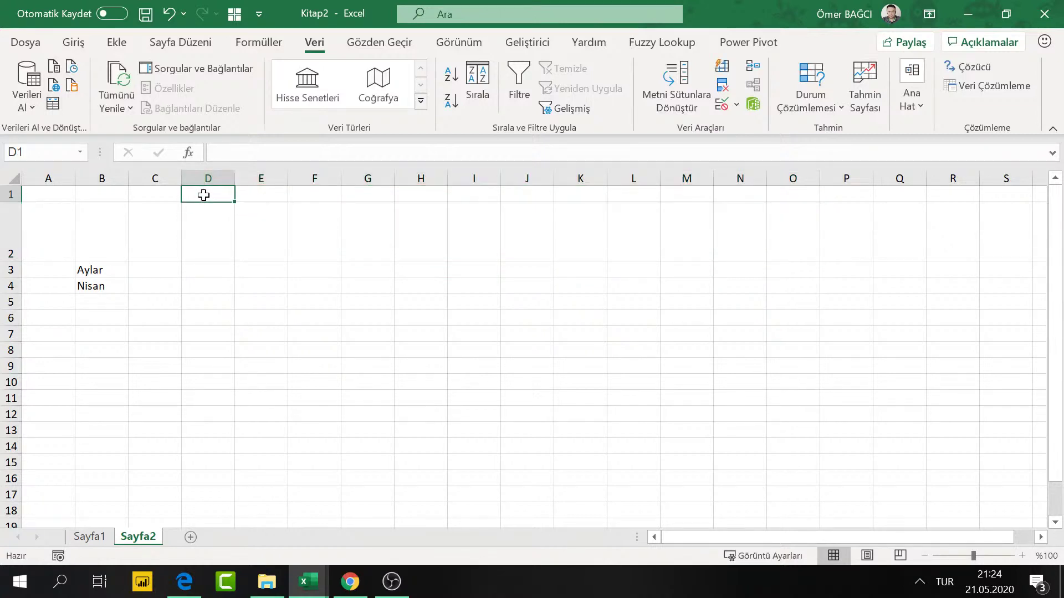
text(=)
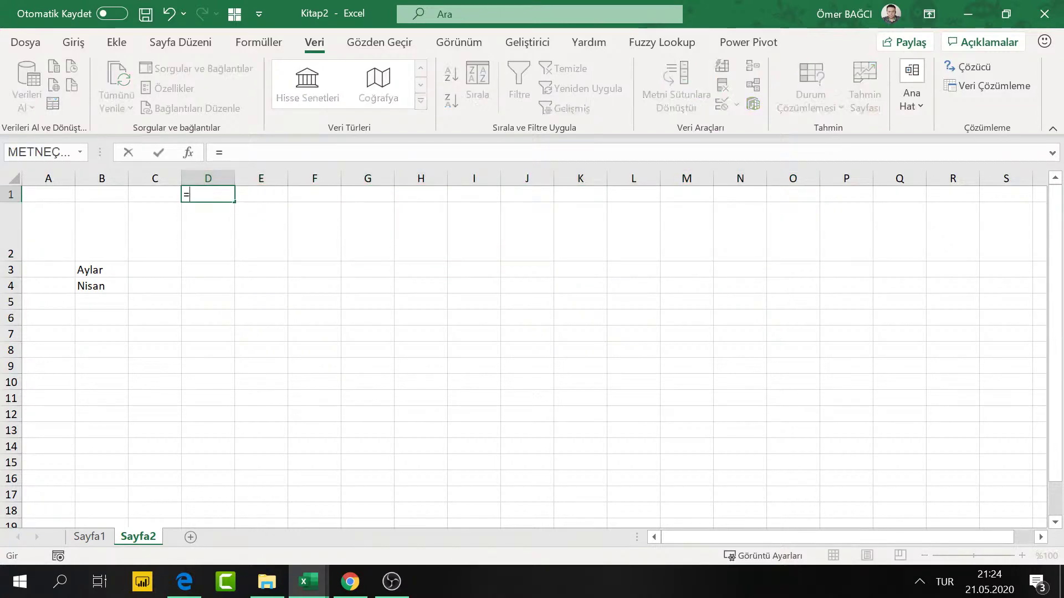
text(dü)
key(Tab)
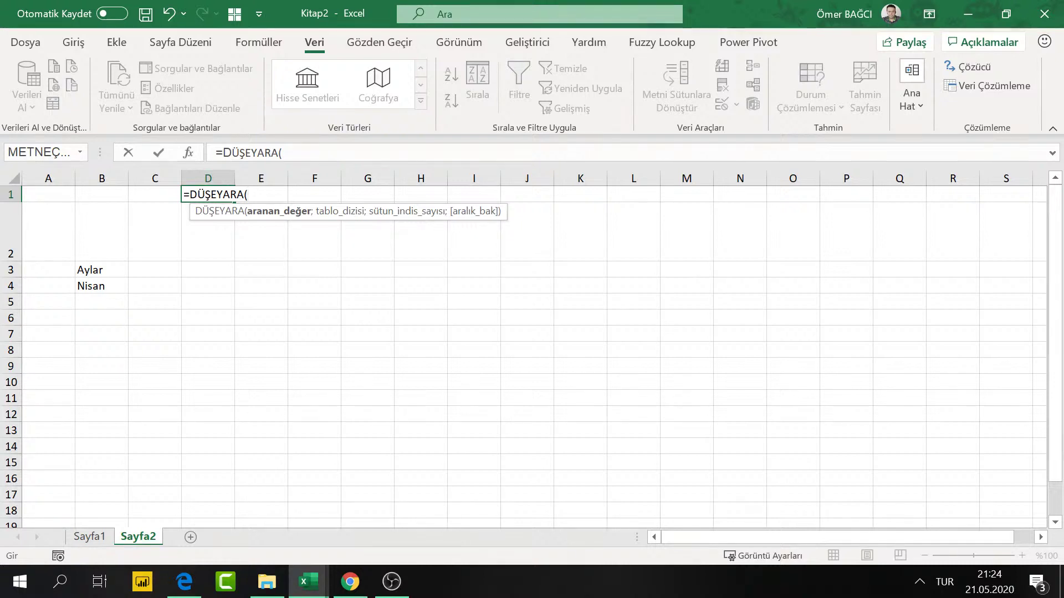
click(92, 288)
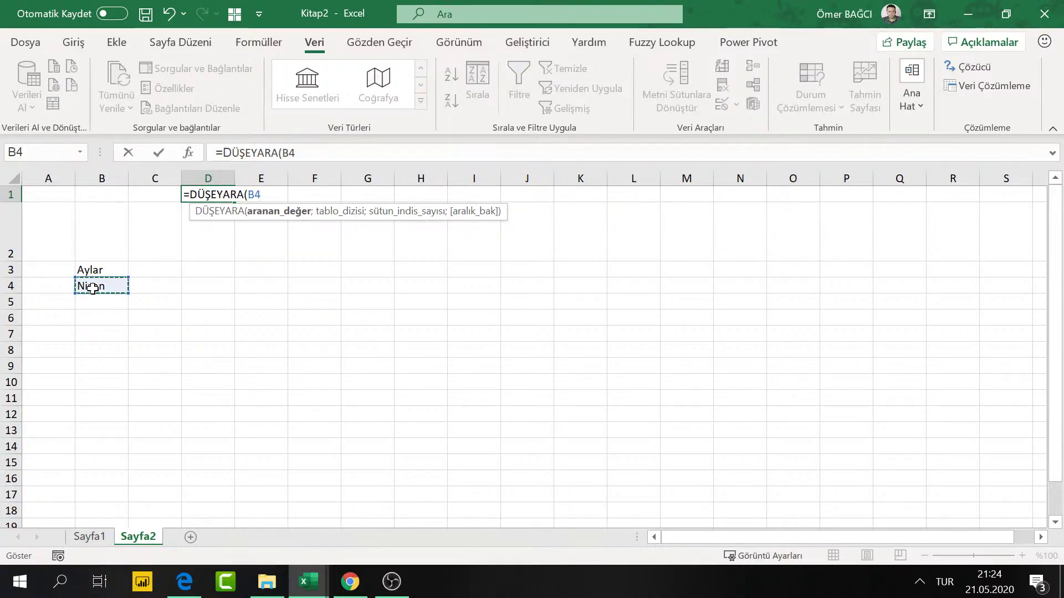
text(;)
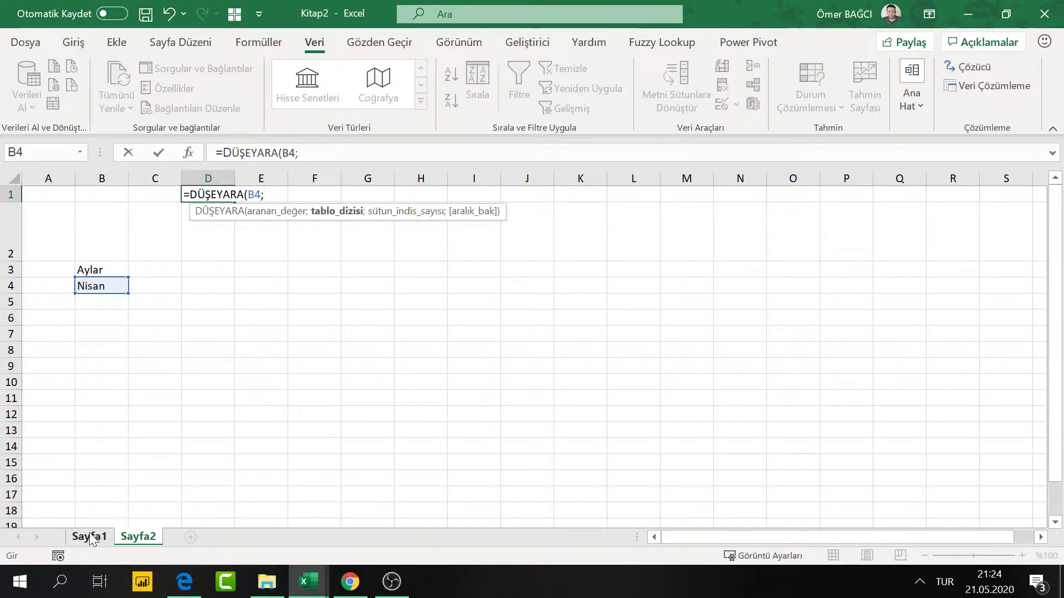
click(89, 537)
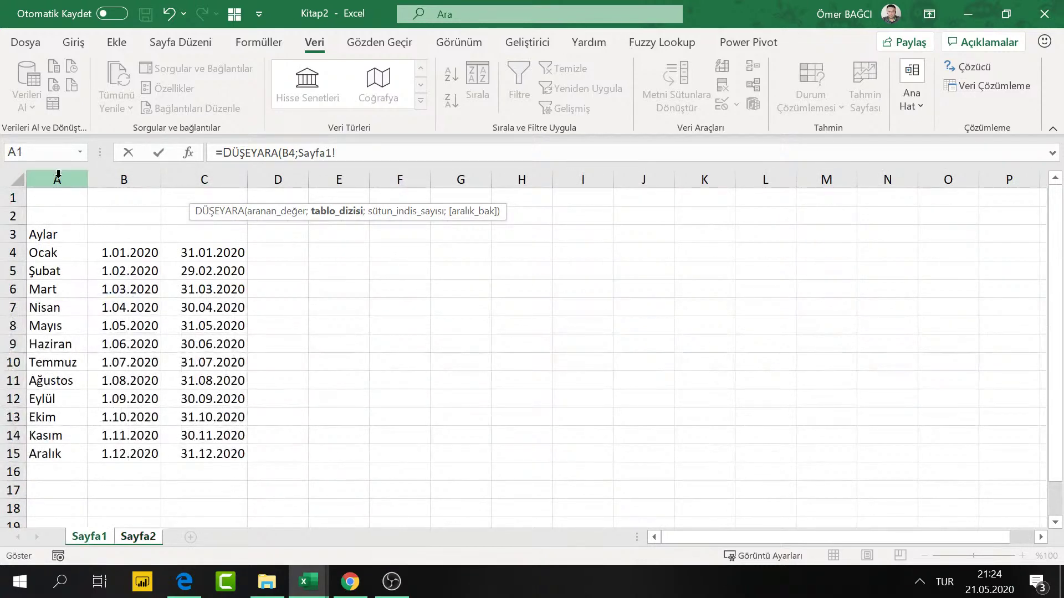
drag(57, 179, 183, 170)
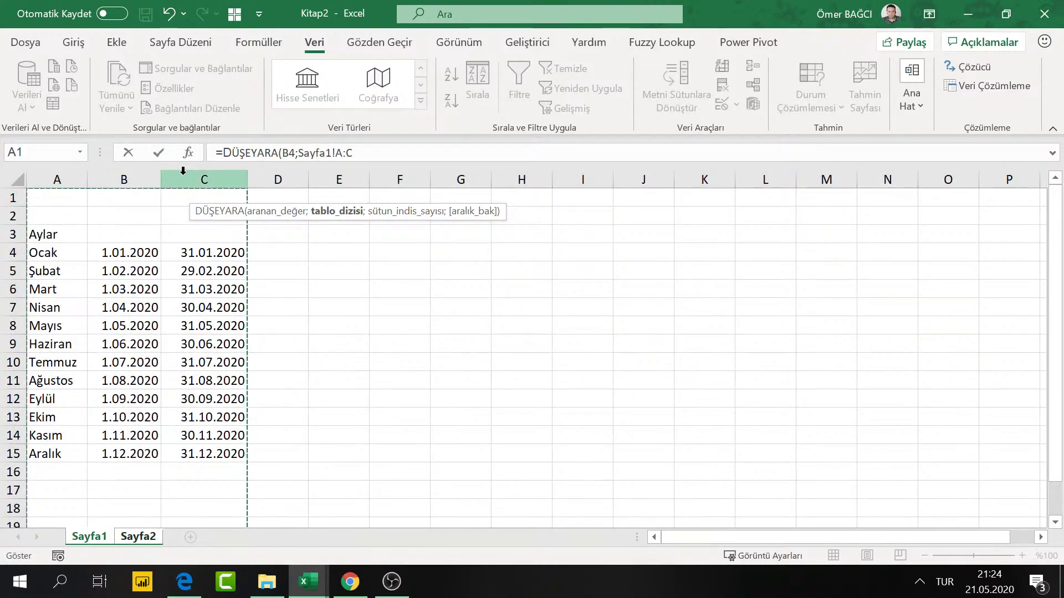
text(;2)
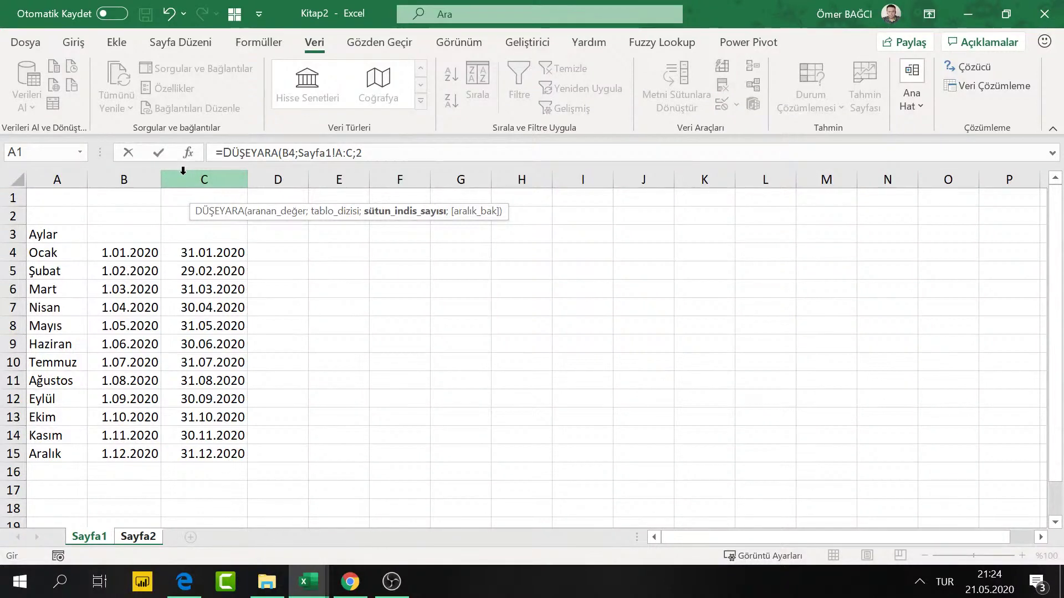
text(;0))
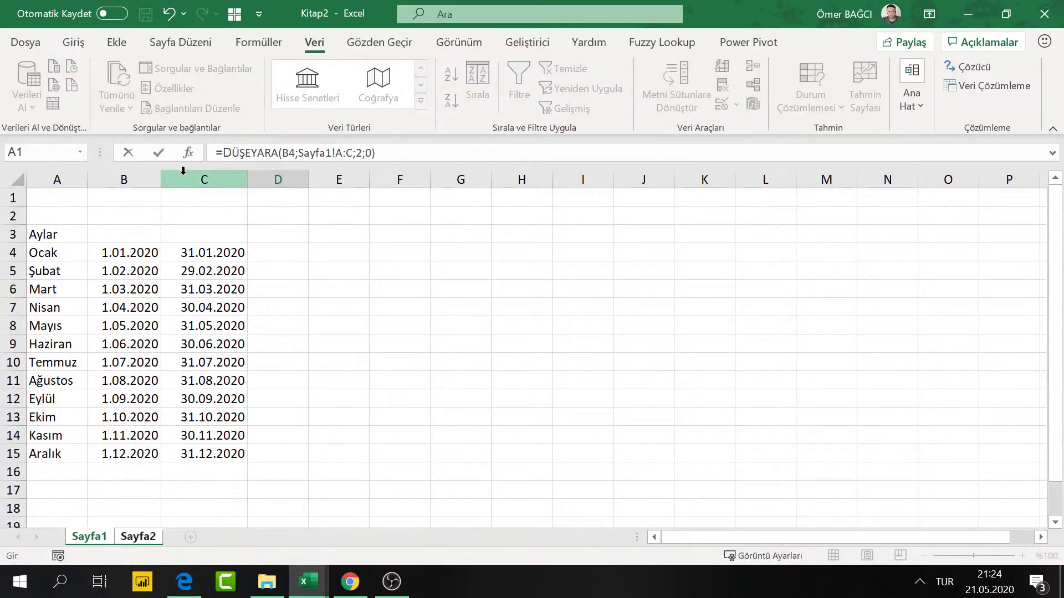
key(Return)
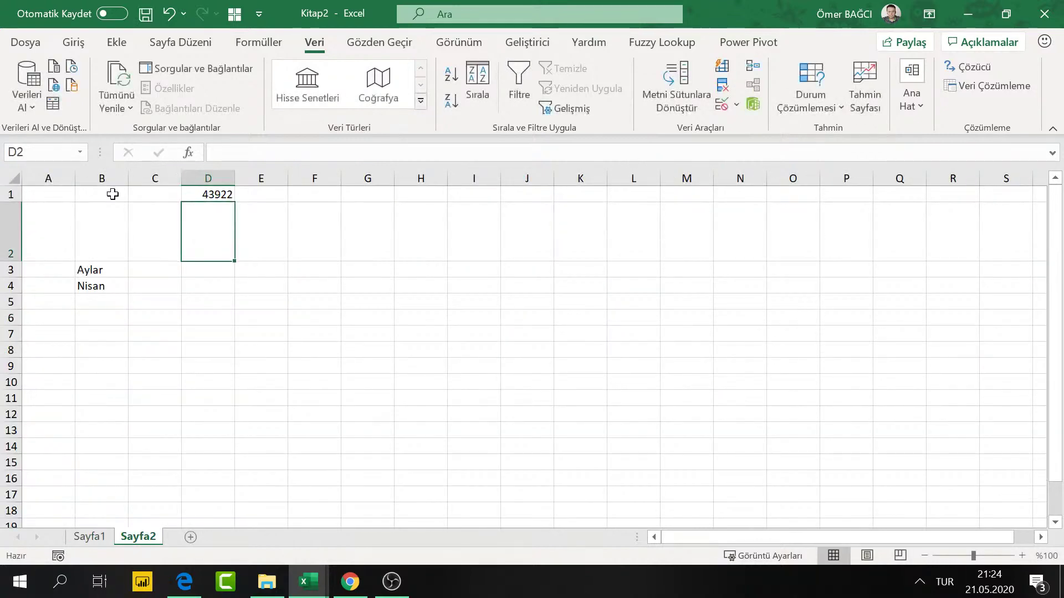
Step: Check D1's lookup formula, which returns 43922
click(209, 178)
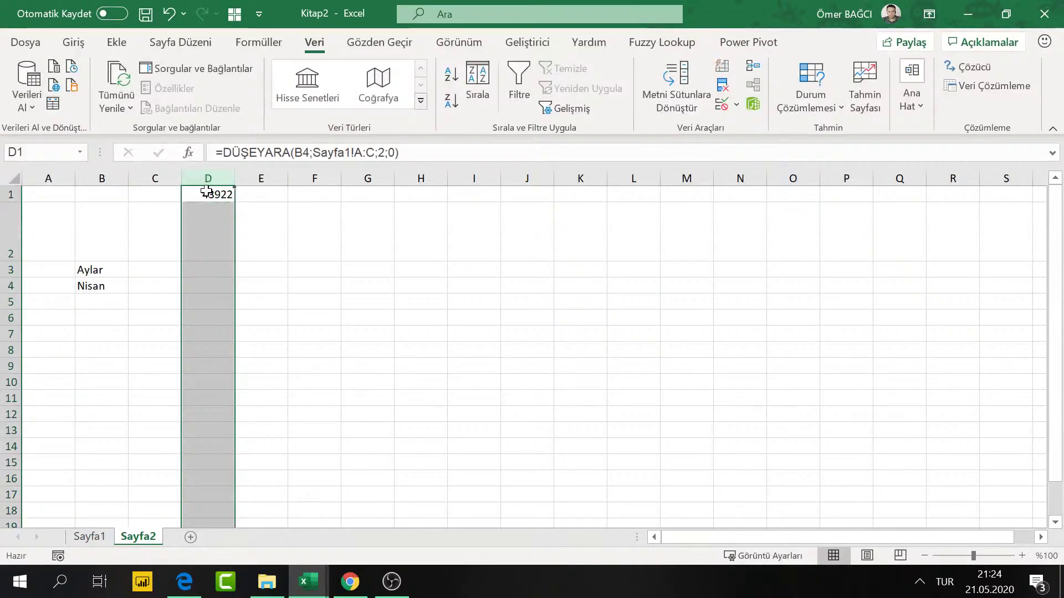
click(213, 194)
click(74, 42)
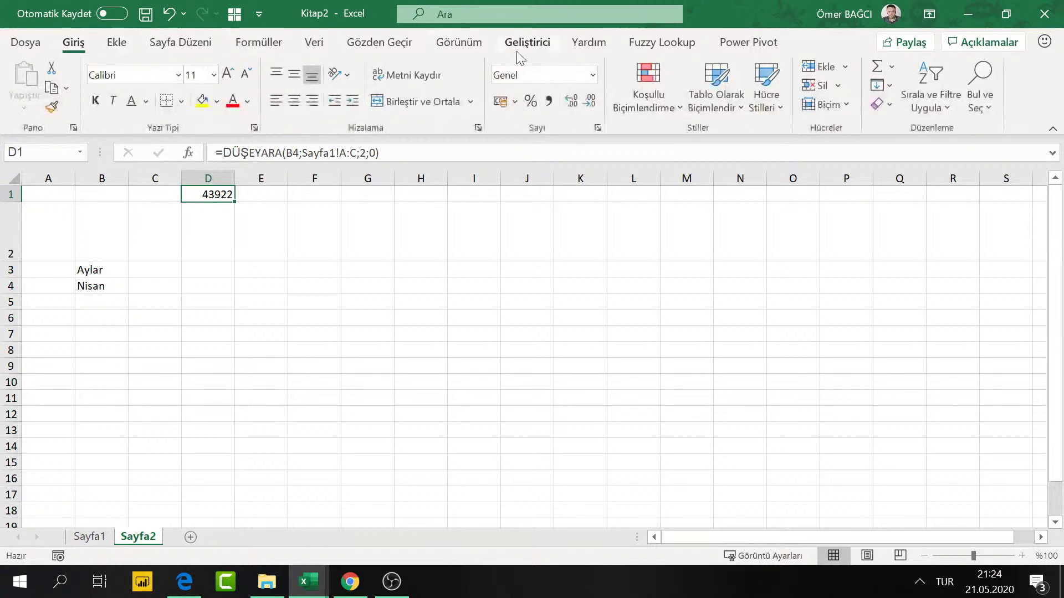
Step: Format D1 as a short date showing 1.04.2020 and set D2 to =D1
click(592, 75)
click(581, 260)
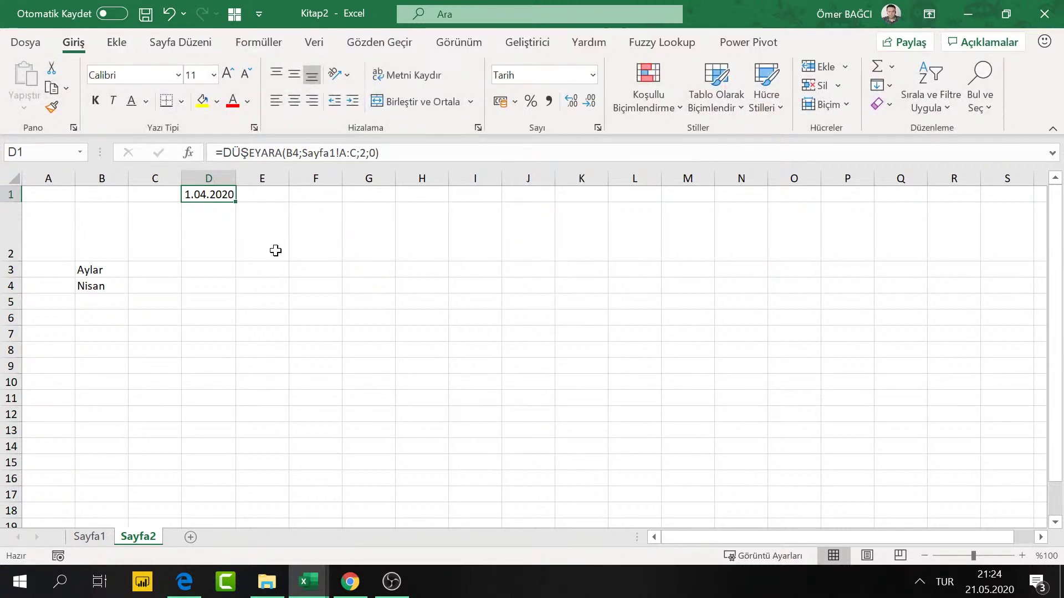
click(185, 226)
click(171, 230)
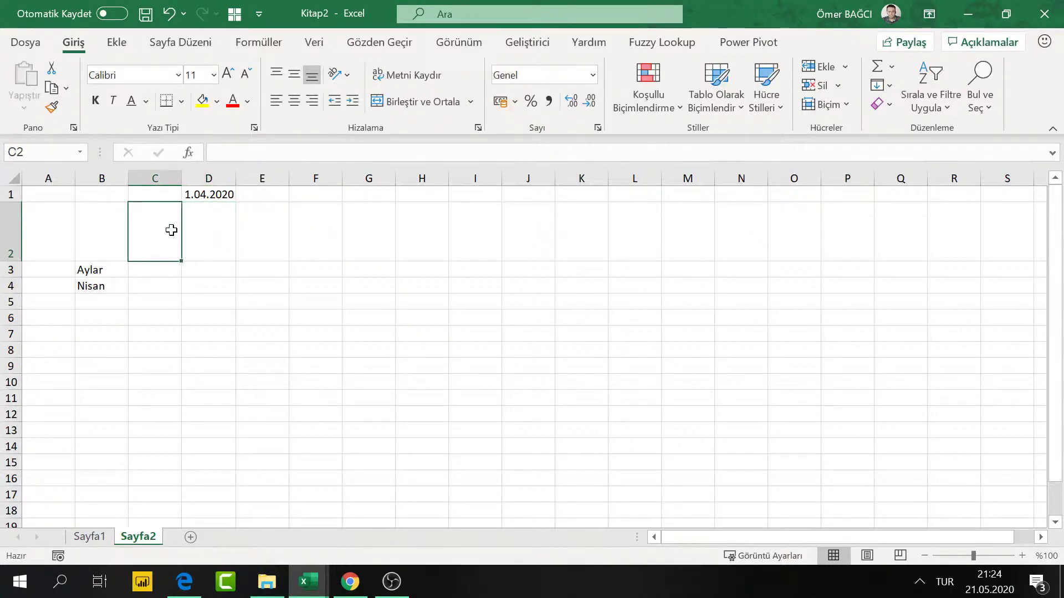
click(220, 230)
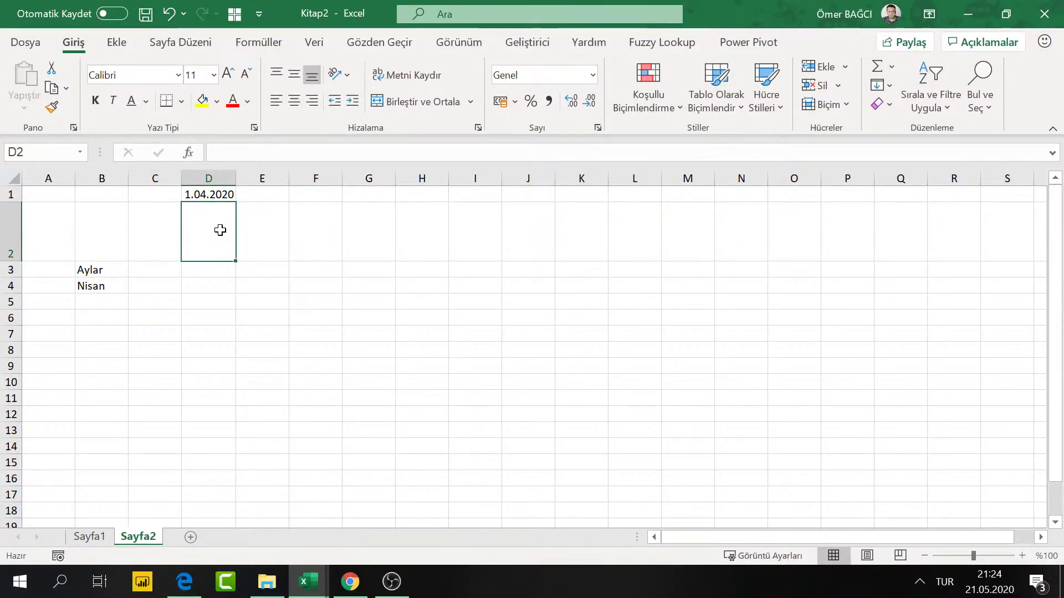
text(=)
click(209, 193)
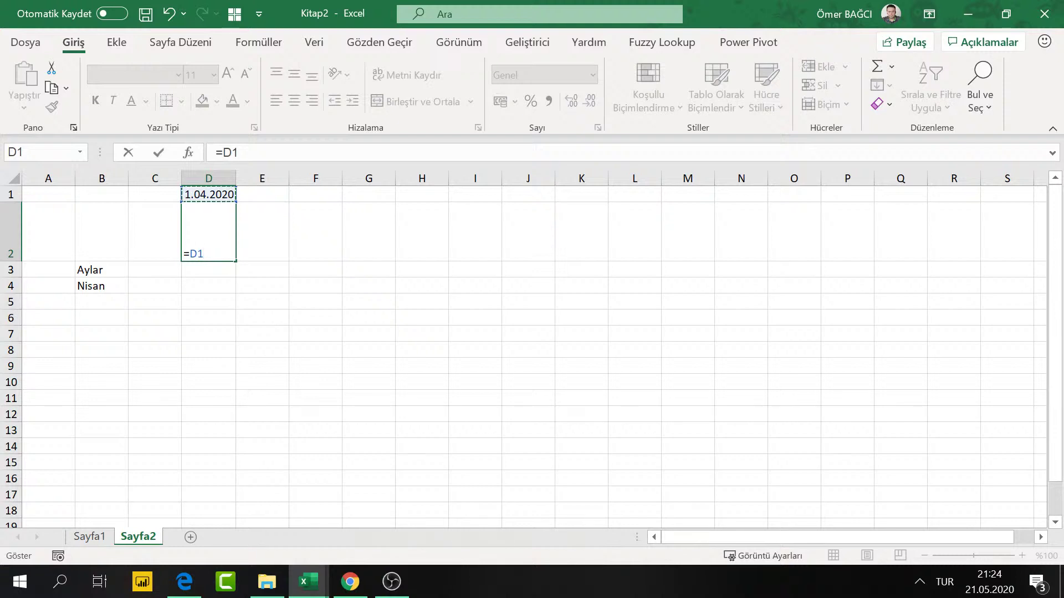
key(Return)
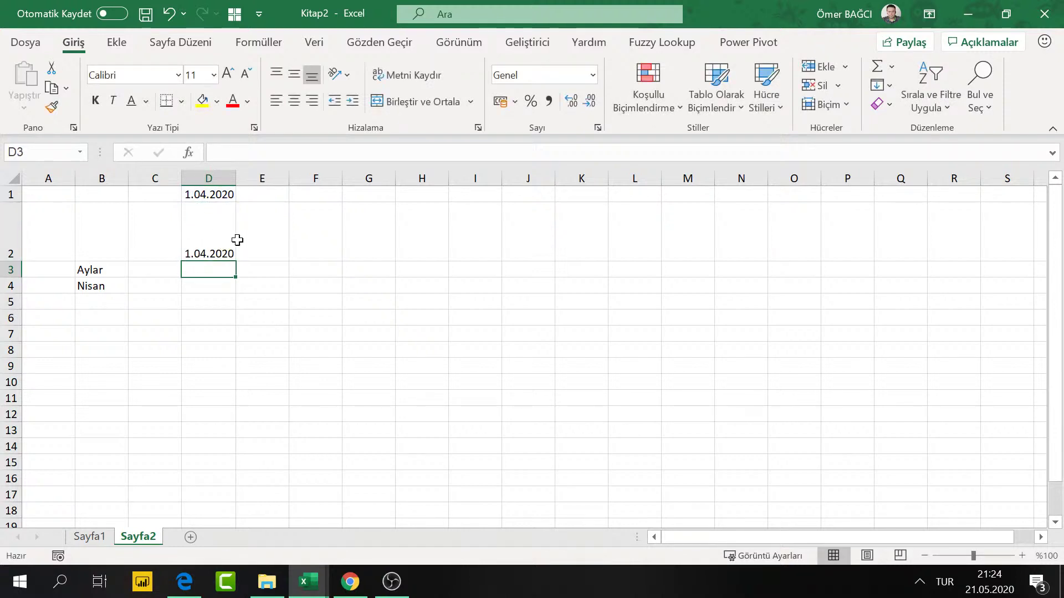
Step: Enter =D2+1 in E2 and fill it right to S2, giving daily dates through 16.04.2020
click(246, 239)
text(=)
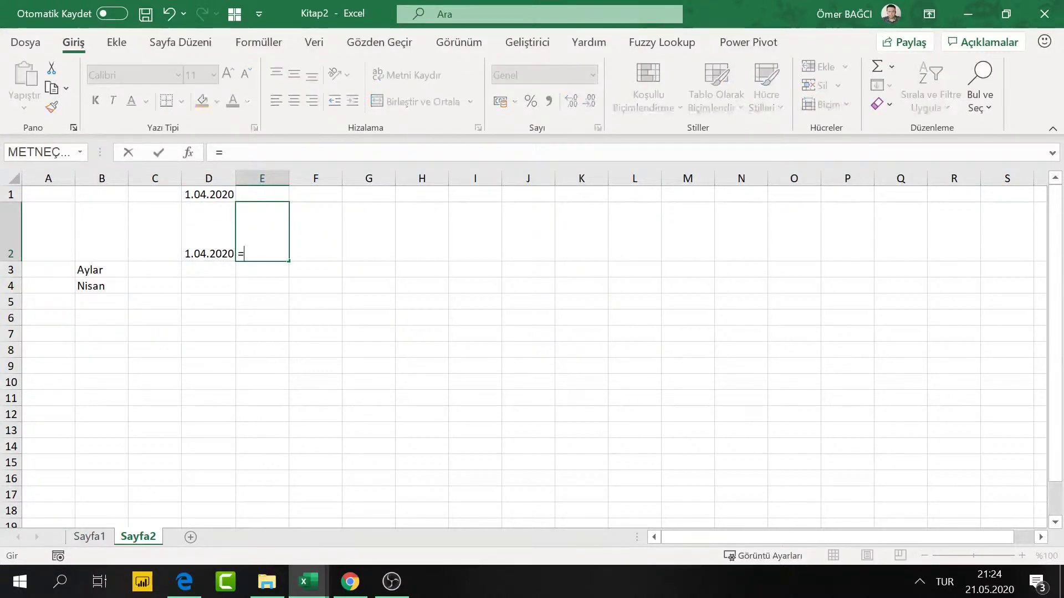
click(209, 232)
text(+1)
key(Return)
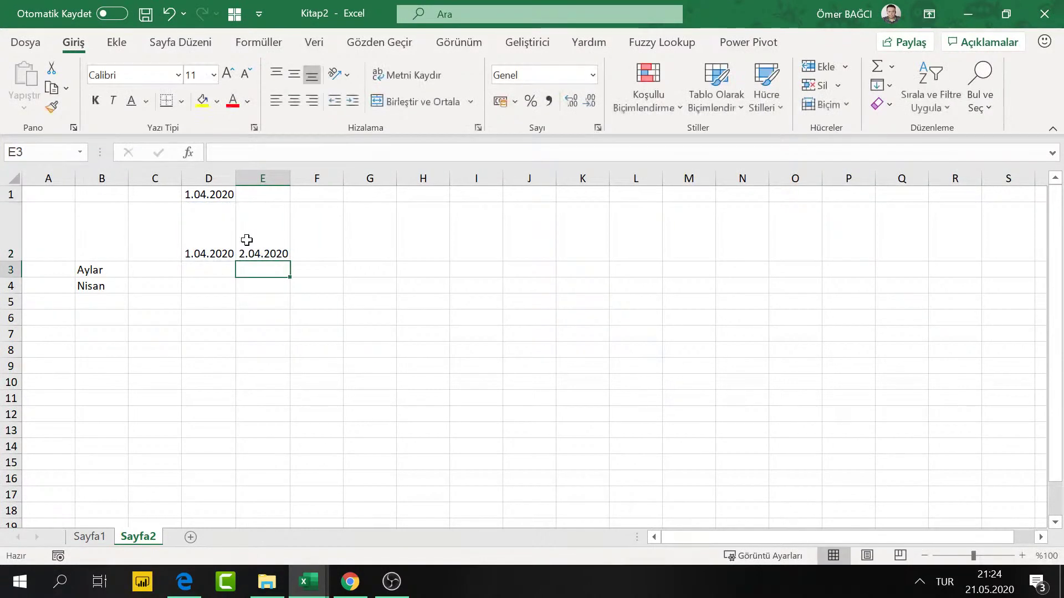
click(247, 240)
drag(290, 261, 1023, 277)
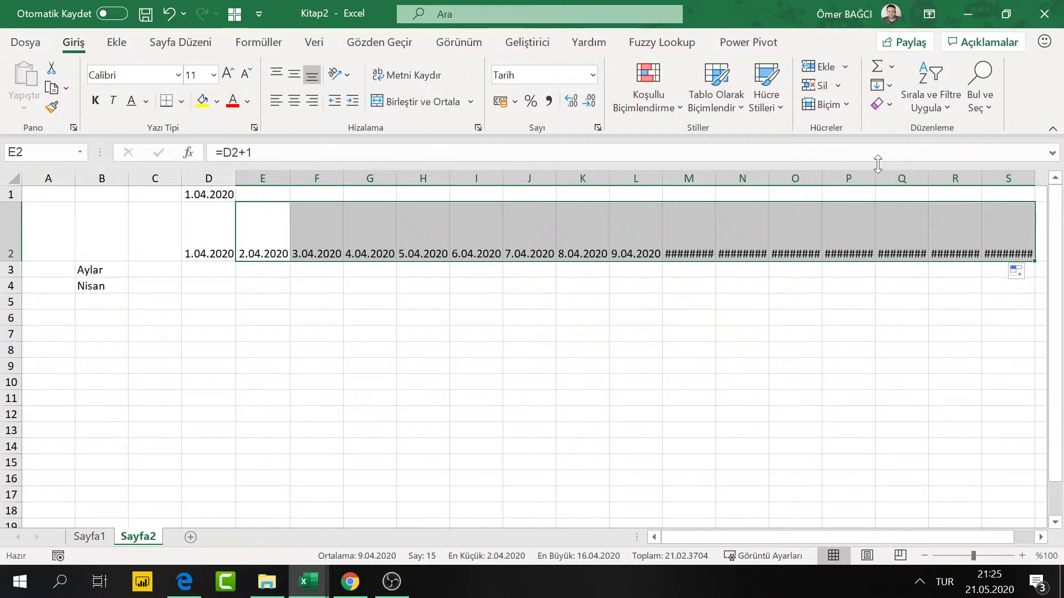
drag(209, 210, 1029, 238)
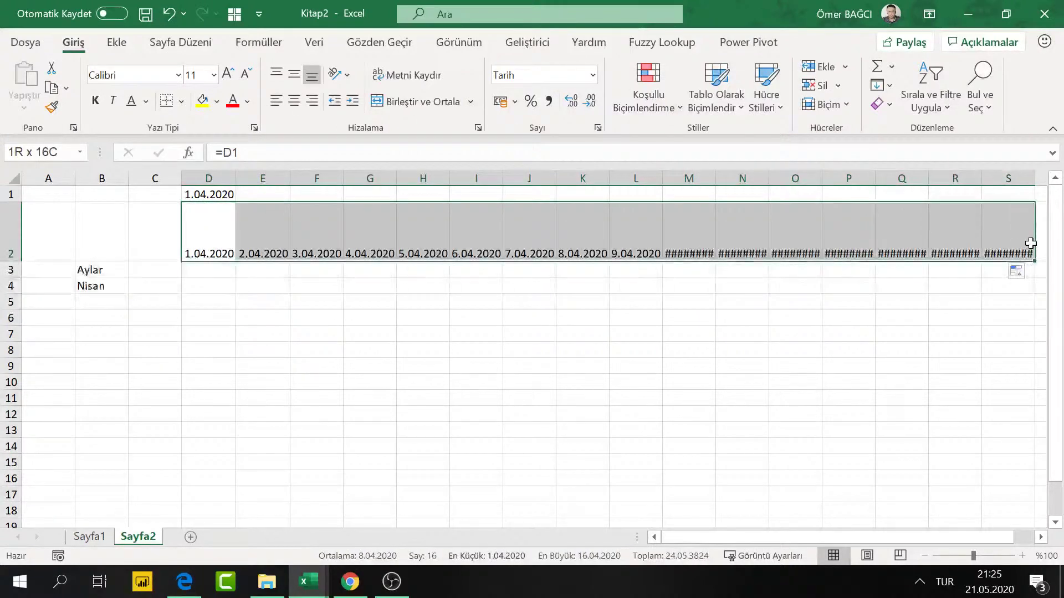
click(338, 74)
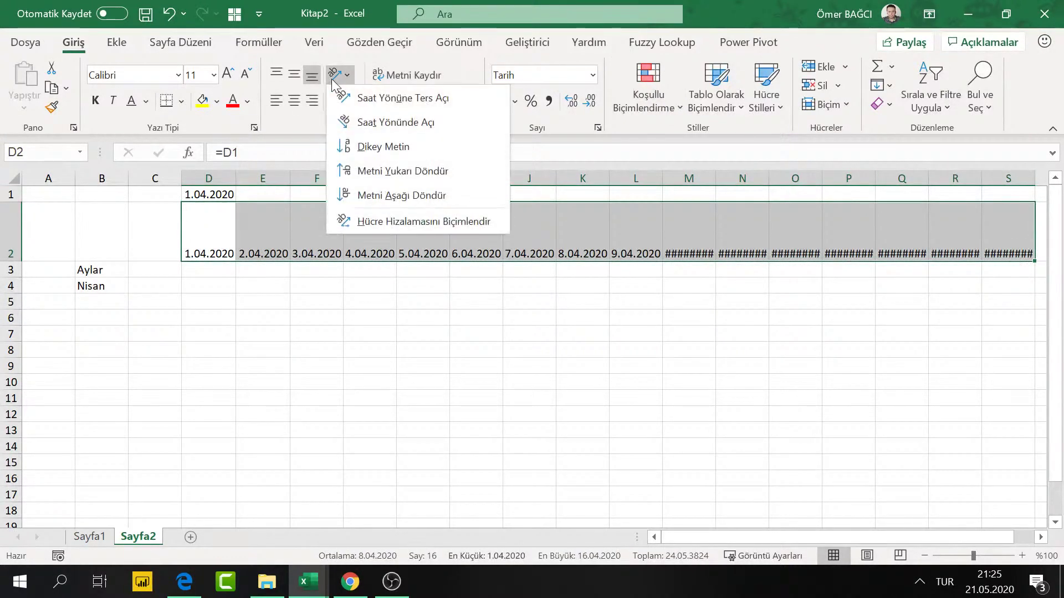
click(363, 171)
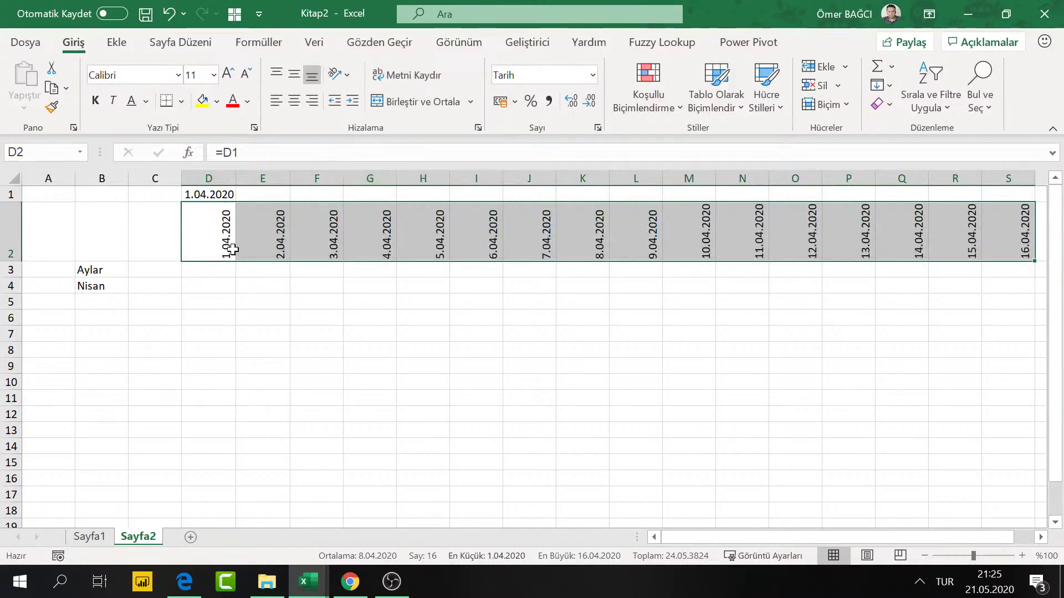
click(257, 248)
drag(289, 259, 953, 258)
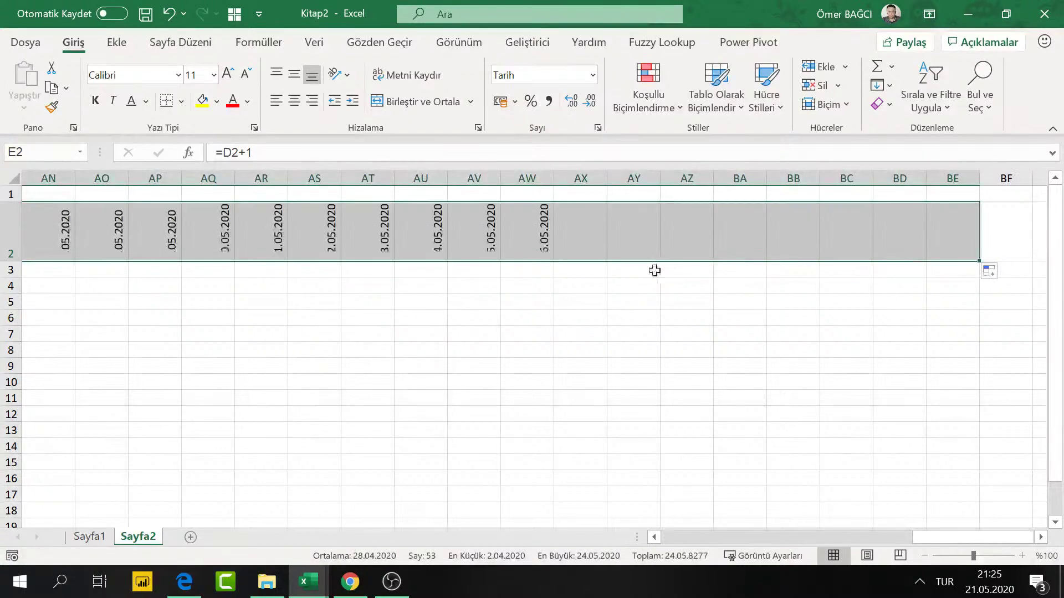
click(508, 243)
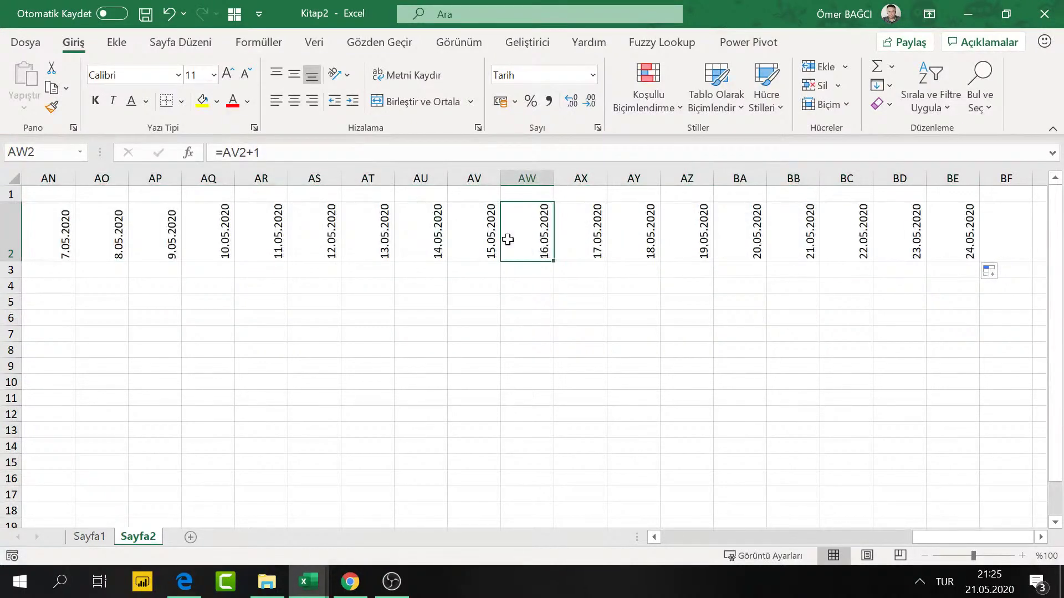
key(Left)
key(Left)
key(Left)
key(Left)
key(Left)
key(Left)
key(Left)
key(Left)
key(Left)
key(Left)
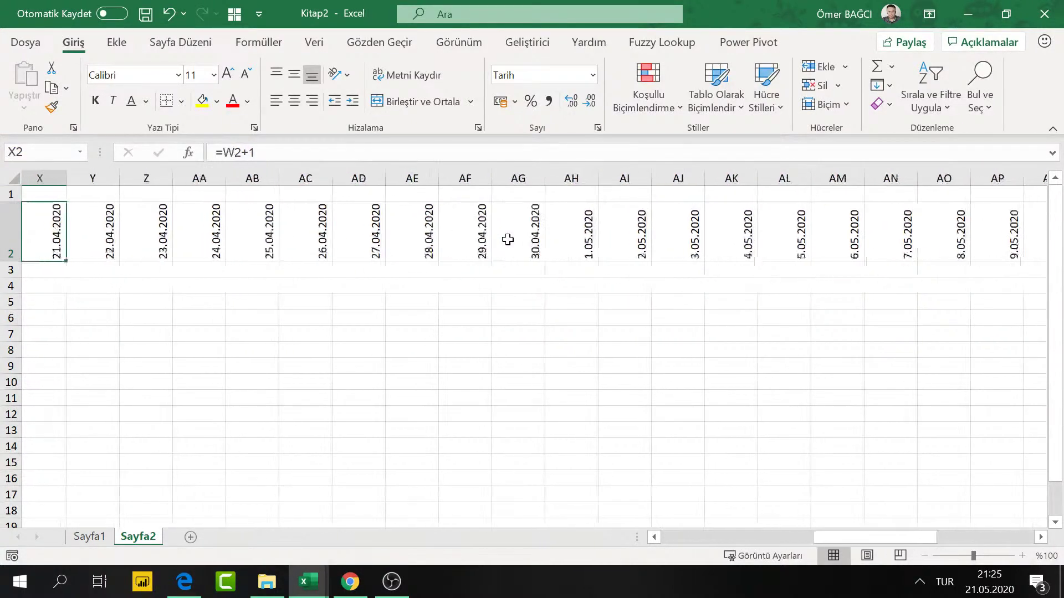
key(Left)
key(Left)
key(Left)
key(Left)
key(Left)
key(Left)
key(Left)
key(Left)
key(Left)
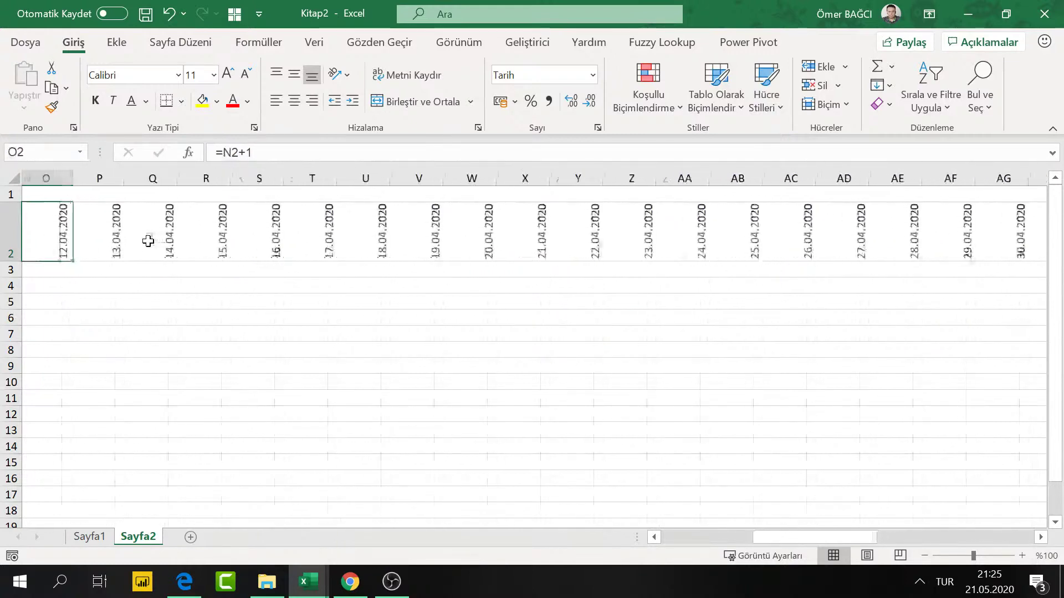
key(Left)
key(Left)
key(Left)
key(Left)
key(Left)
key(Left)
key(Left)
key(Left)
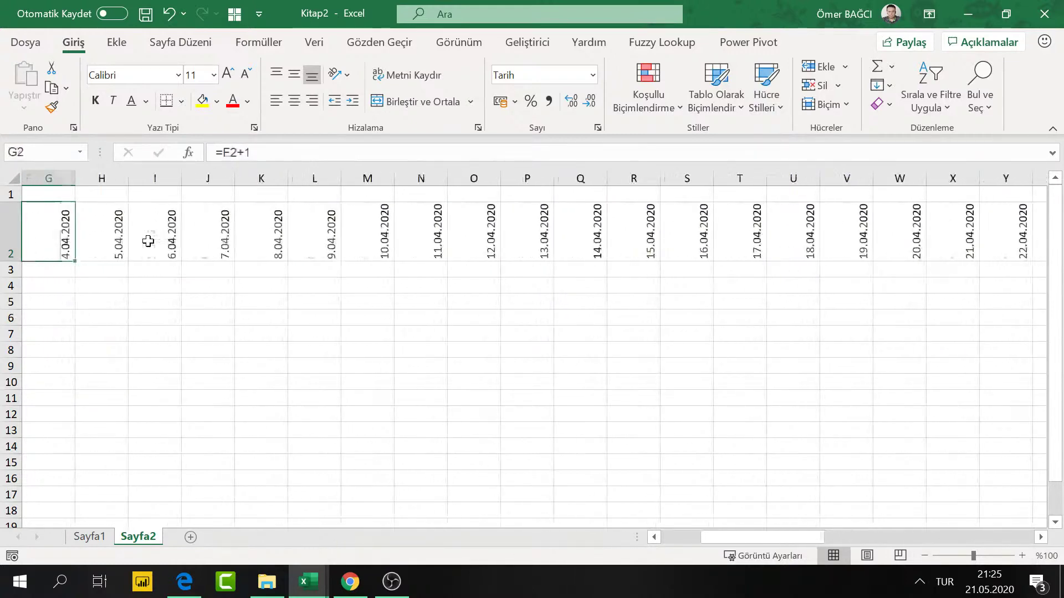
key(Left)
key(Left)
key(Left)
key(Left)
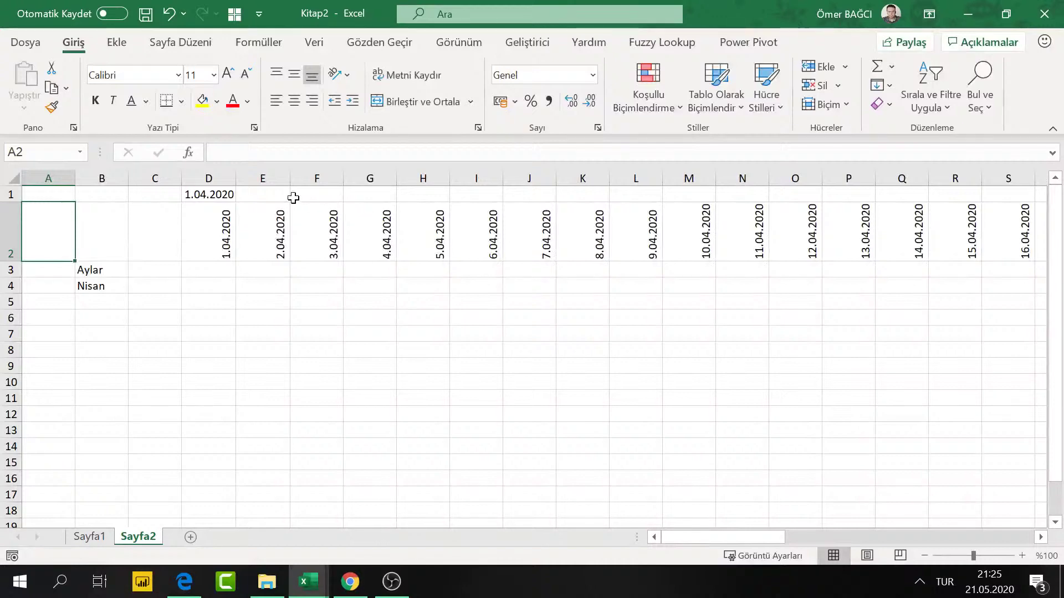
click(214, 196)
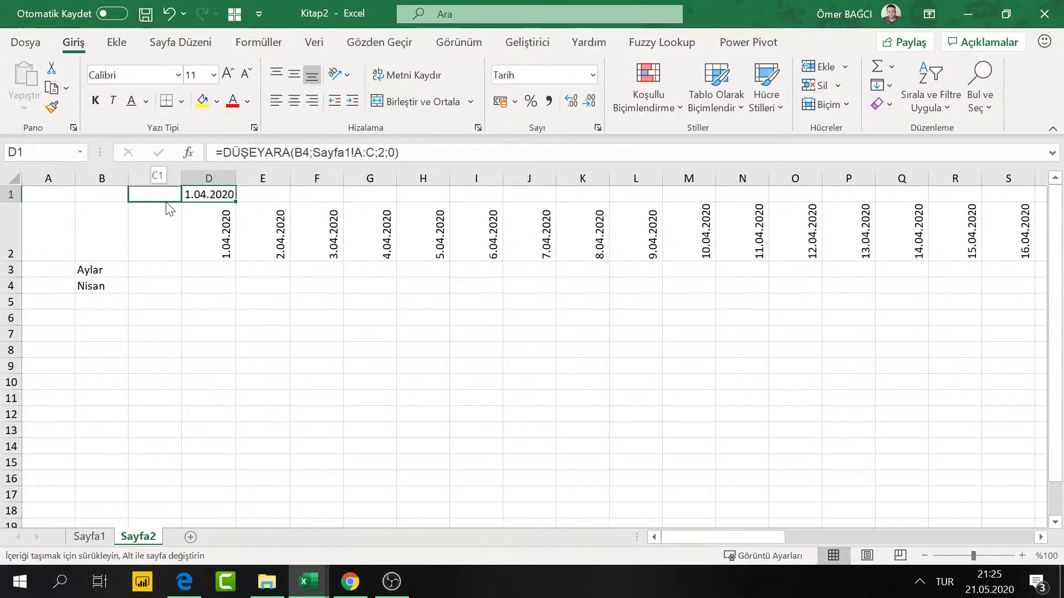
drag(213, 196, 131, 200)
drag(226, 171, 1048, 177)
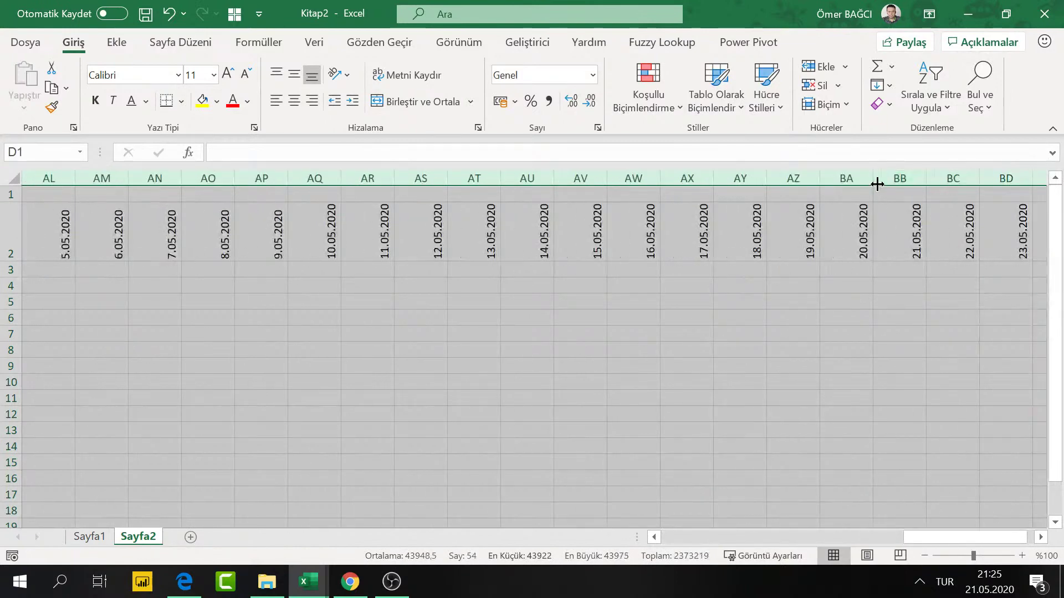
drag(875, 180, 840, 184)
click(384, 237)
key(Left)
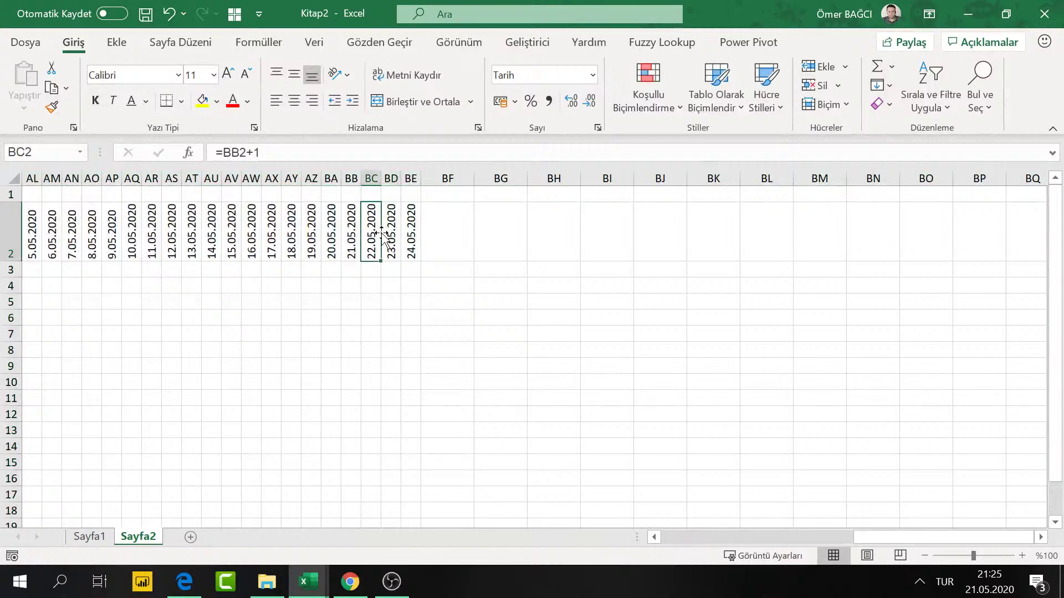
key(Left)
key(Left)
key(Left)
key(Left)
key(Left)
key(Left)
key(Left)
key(Left)
key(Left)
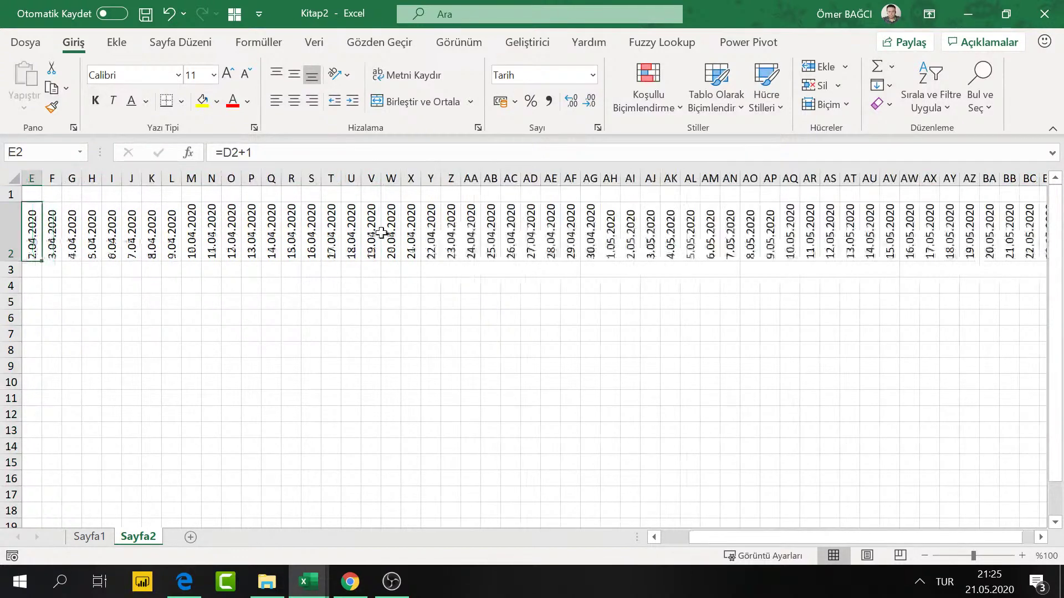
key(Left)
key(Left)
key(Left)
key(Left)
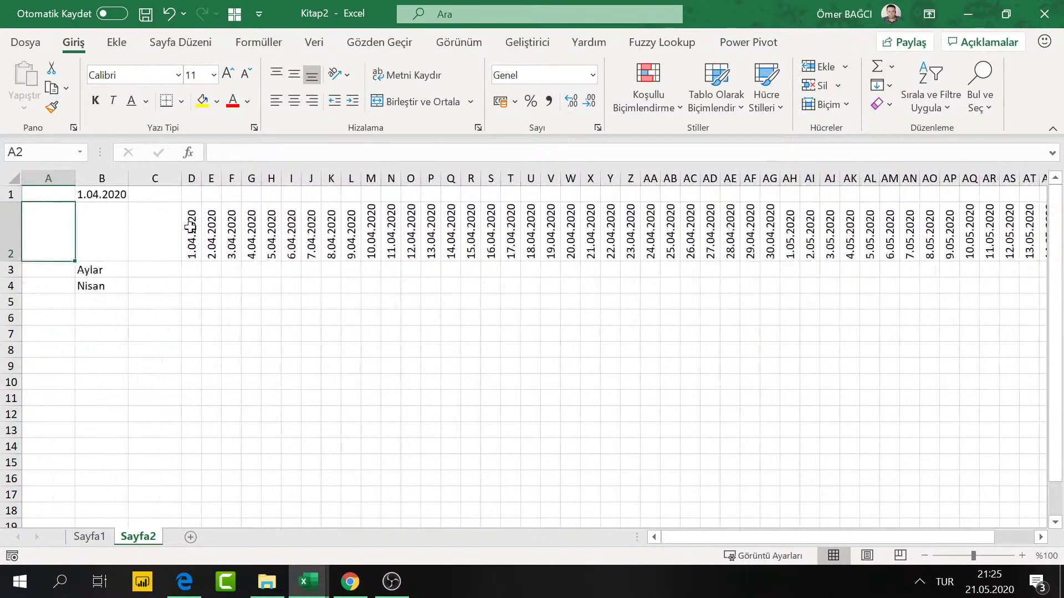
click(189, 228)
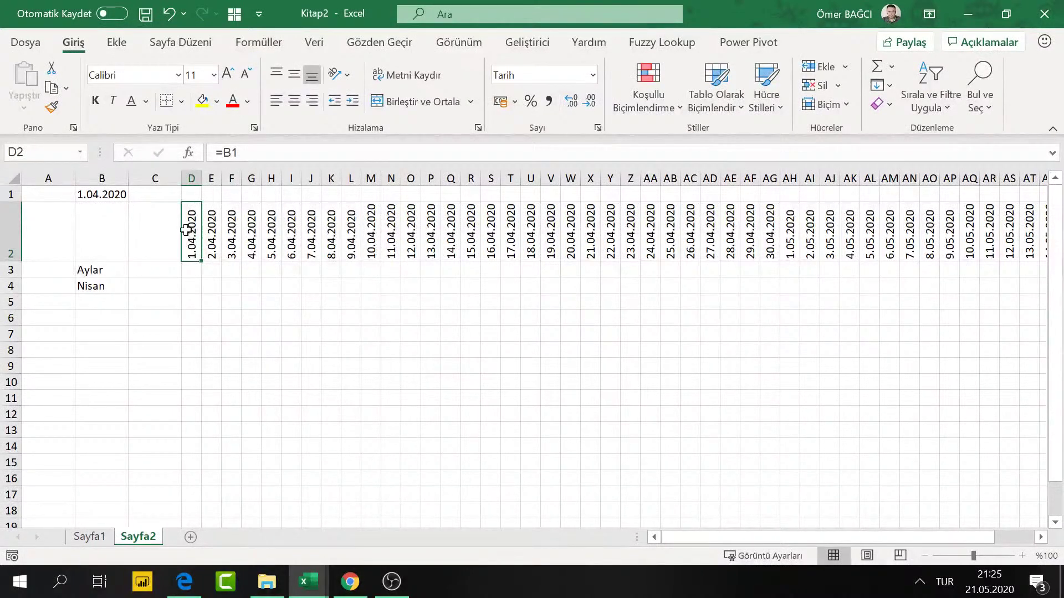
click(211, 229)
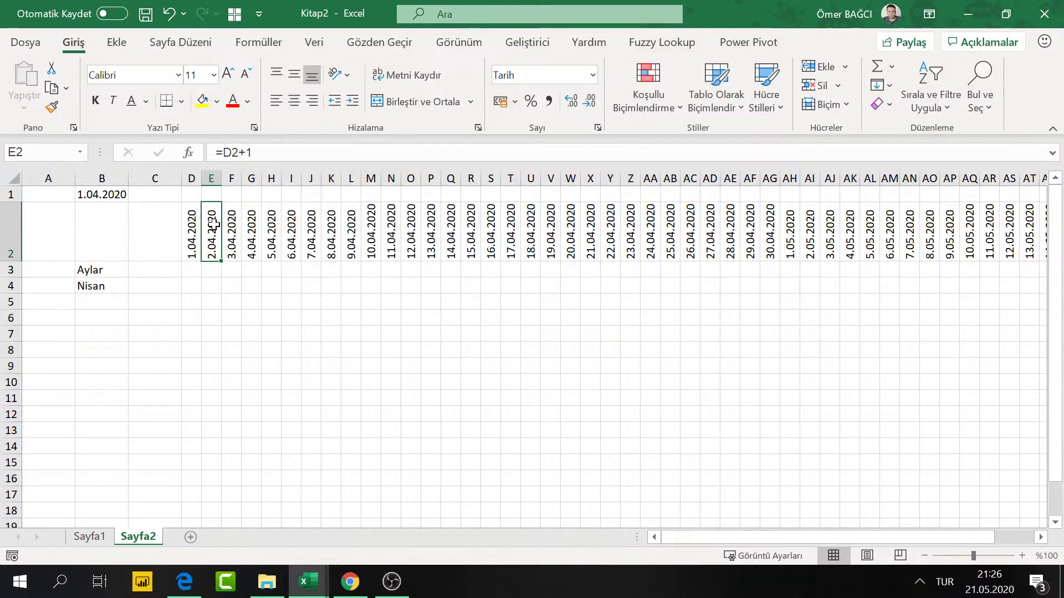
Step: Abandon the unfinished =E and =Eğer( entries in E2, keeping its =D2+1 formula
text(=E)
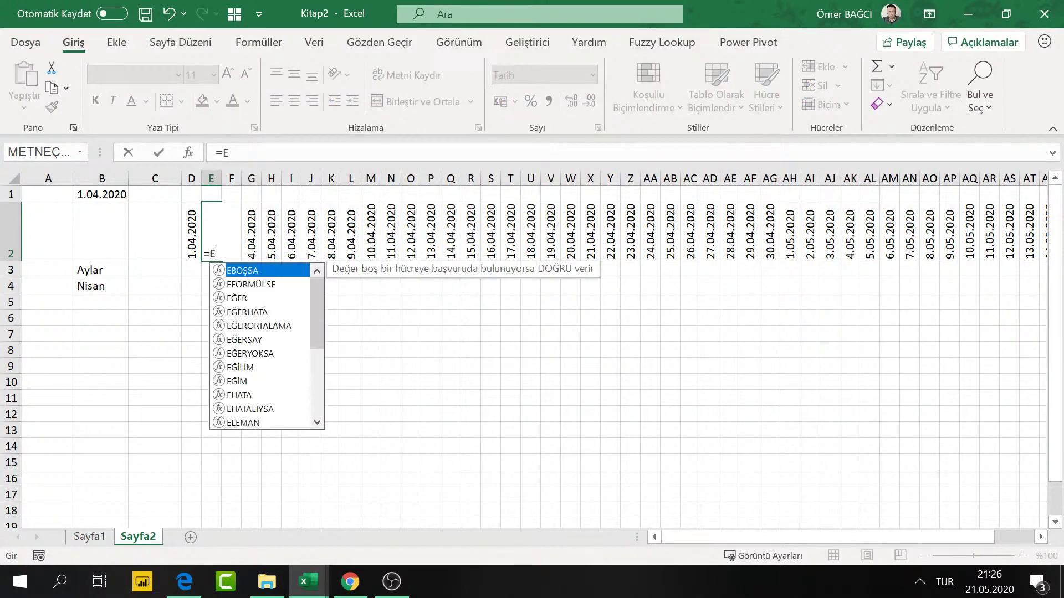
key(Escape)
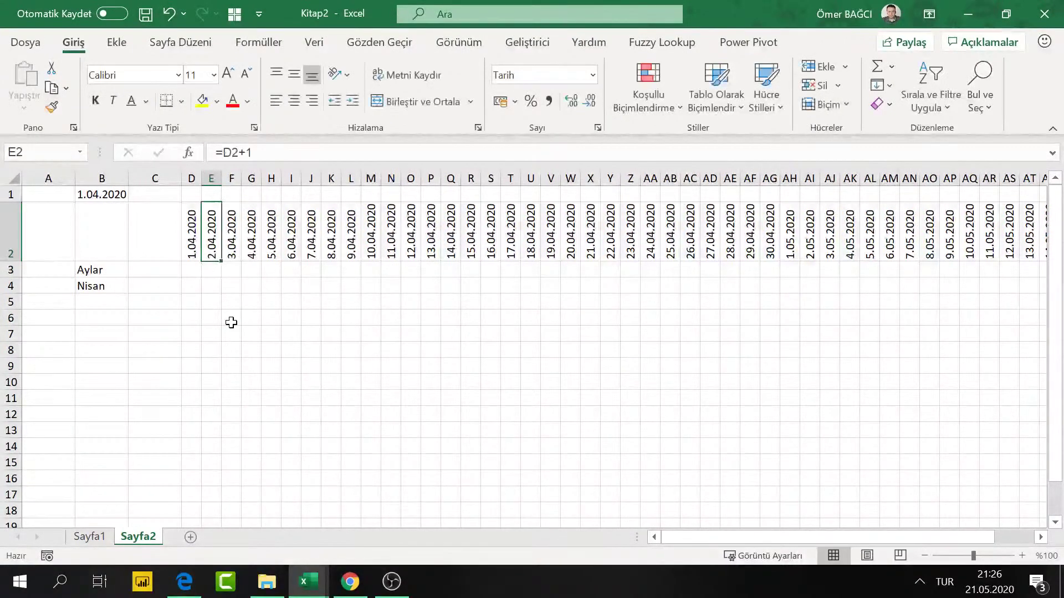
ctrl+scroll(224, 349, up, 2)
ctrl+scroll(223, 349, up, 3)
ctrl+scroll(224, 349, up, 2)
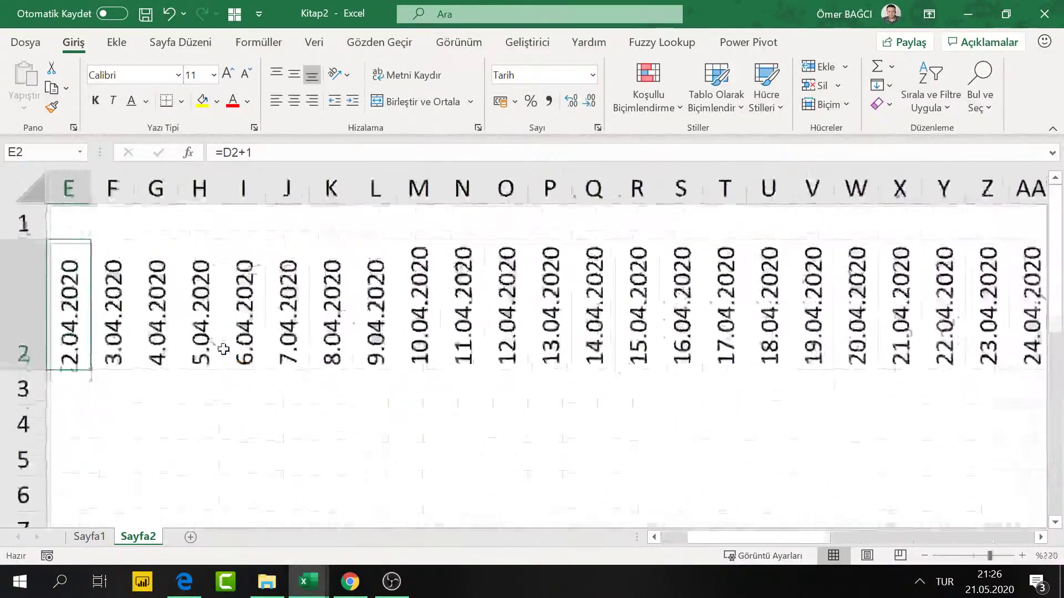
ctrl+scroll(223, 349, up, 2)
ctrl+scroll(161, 375, up, 1)
key(Left)
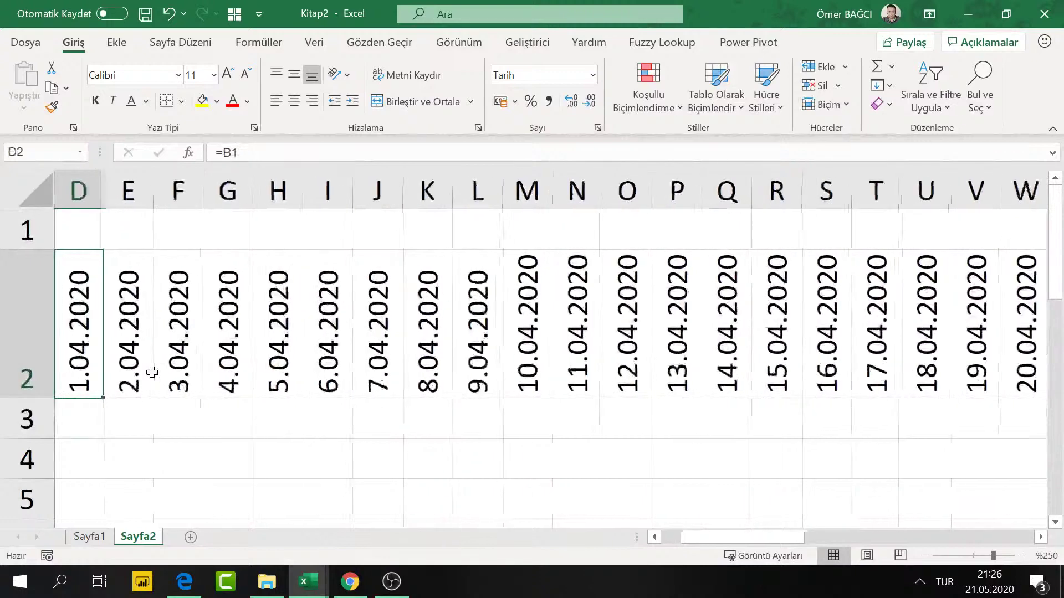
key(Right)
text(=)
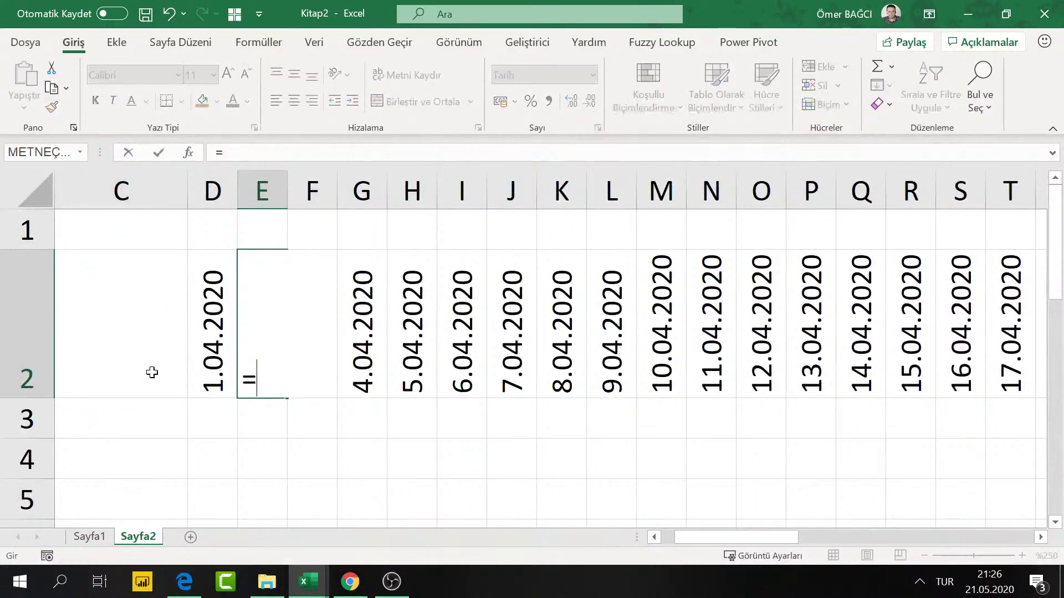
text(Eğer)
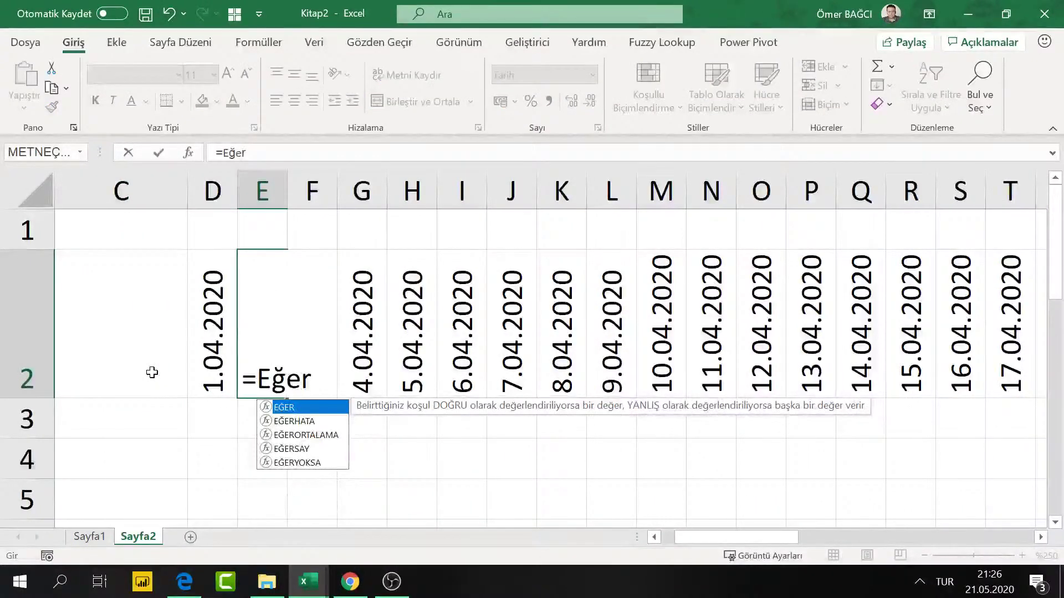
text(()
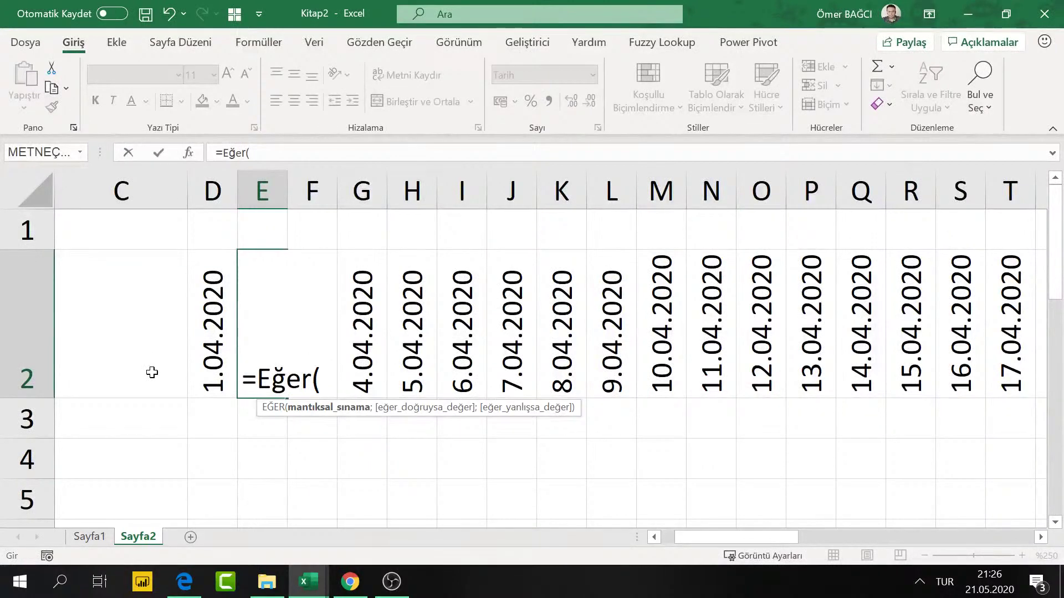
key(Escape)
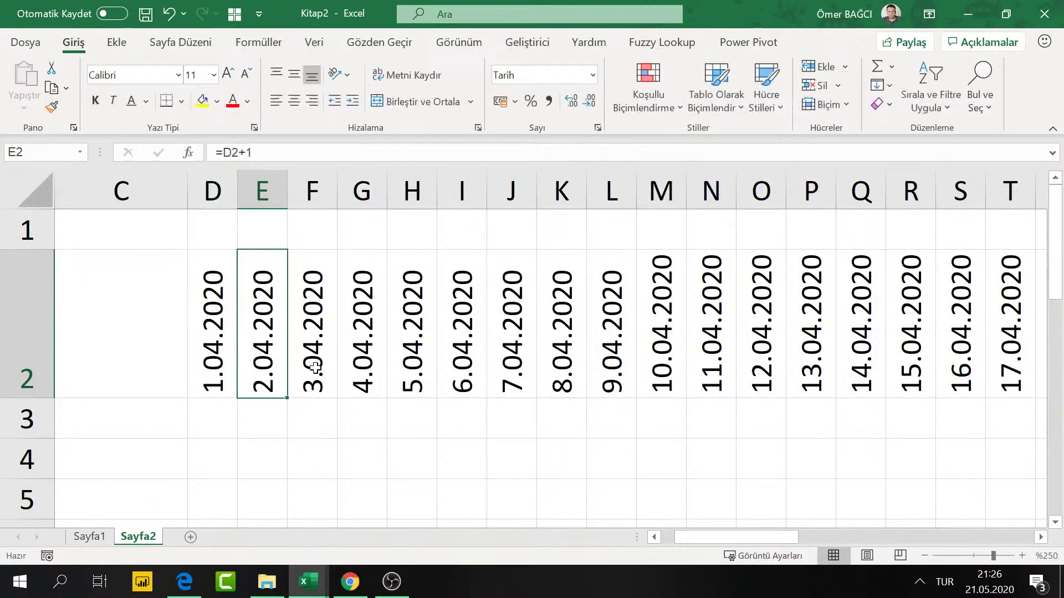
Step: Select F2 and begin its new formula with =E
click(314, 367)
click(268, 361)
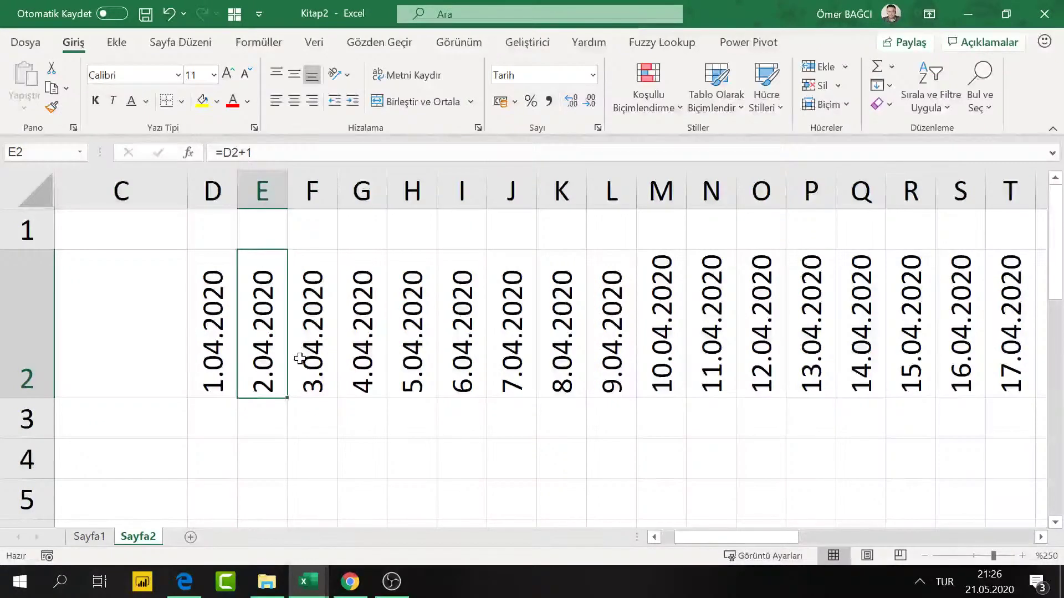
click(300, 359)
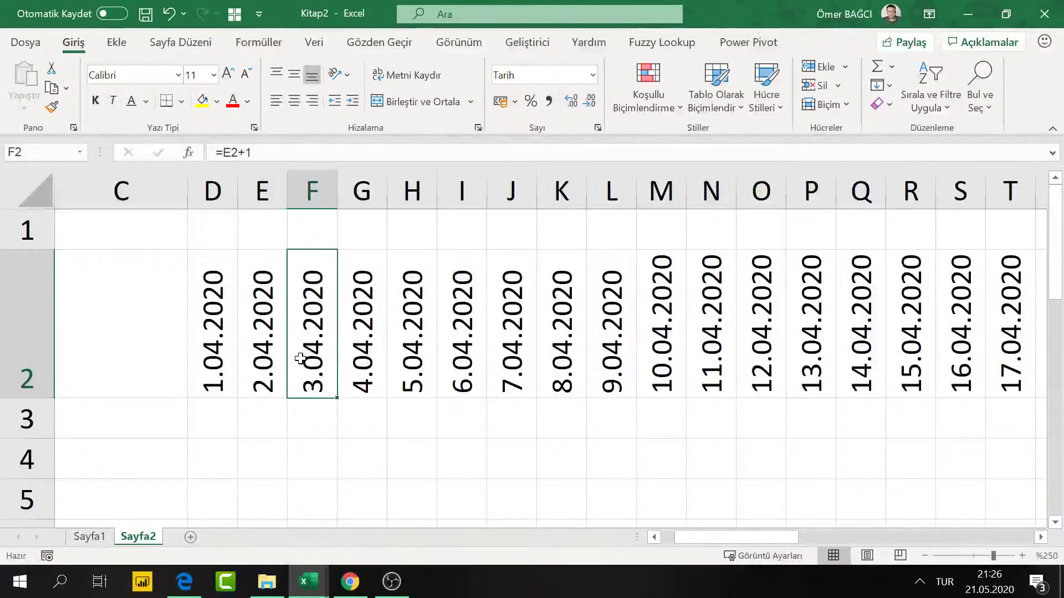
click(263, 349)
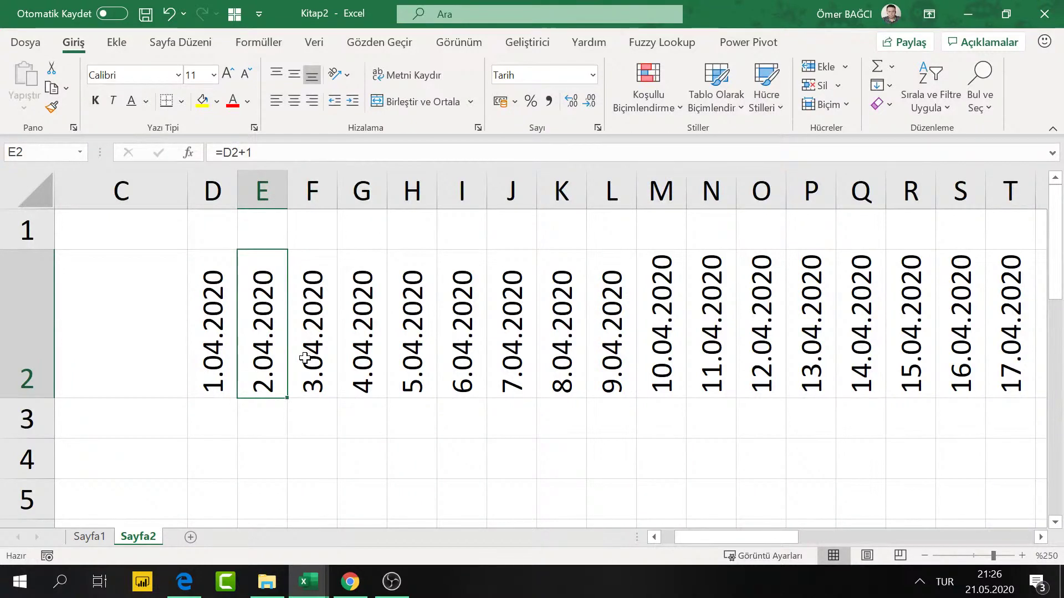
click(319, 356)
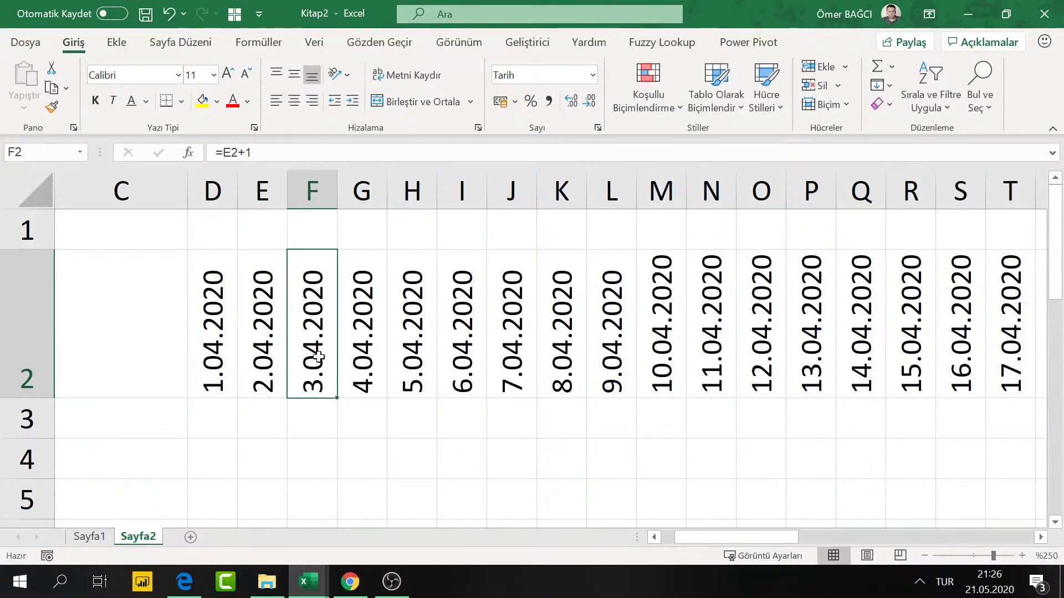
text(=E)
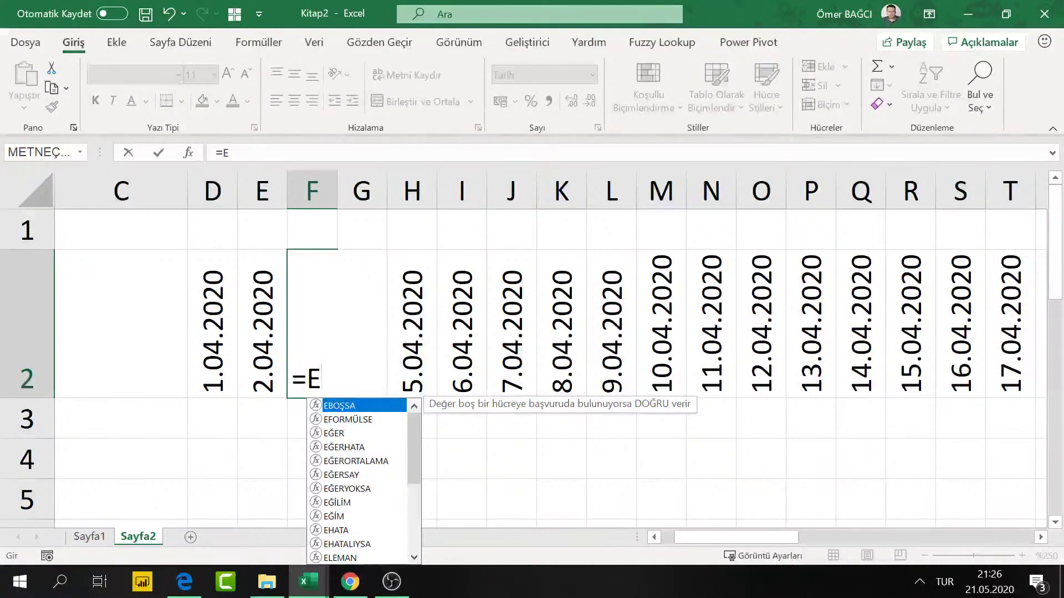
text(e)
Step: Write =Eğer(E2<=DÜŞEYARA($B$4; in F2, making the B4 lookup value absolute
key(BackSpace)
text(ğer)
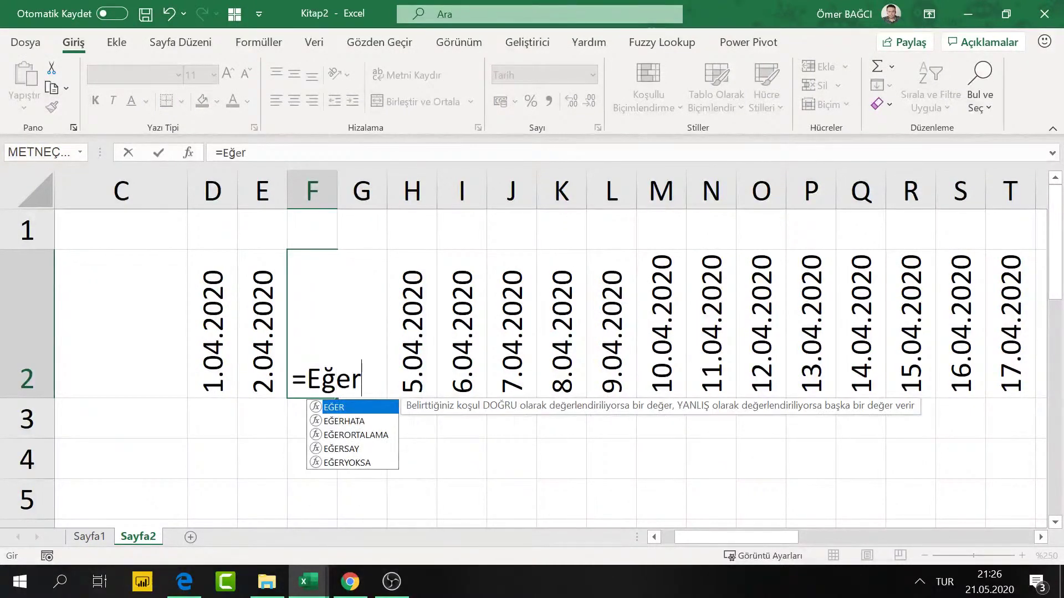
text(()
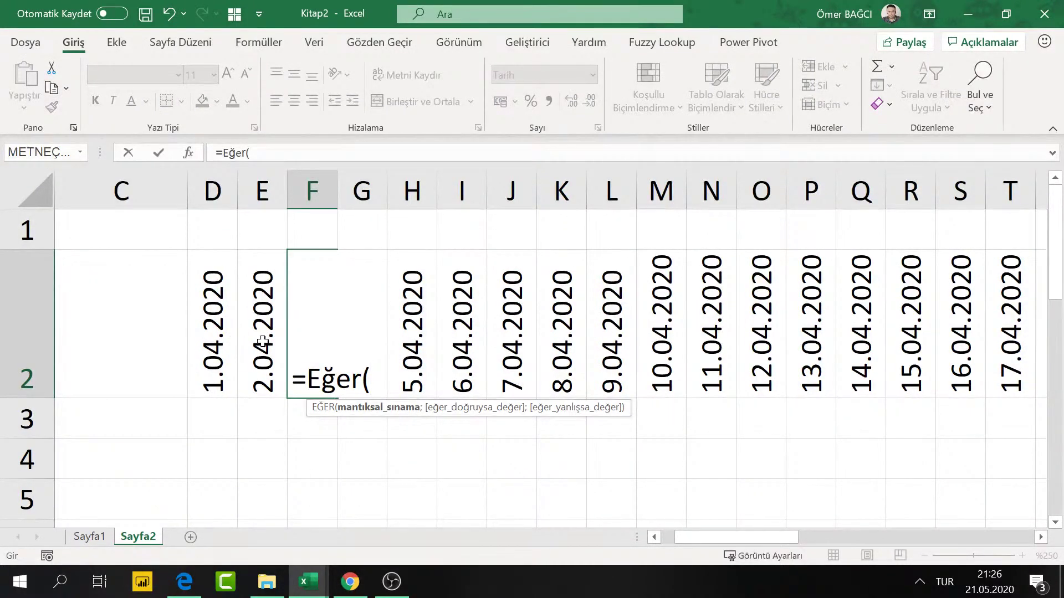
click(262, 341)
text(<)
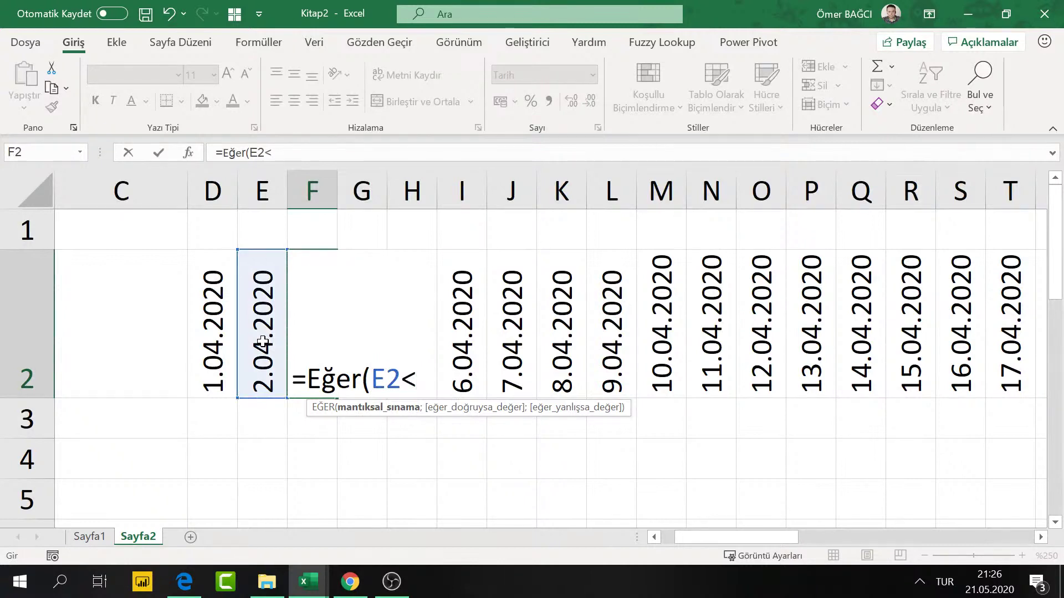
text(=)
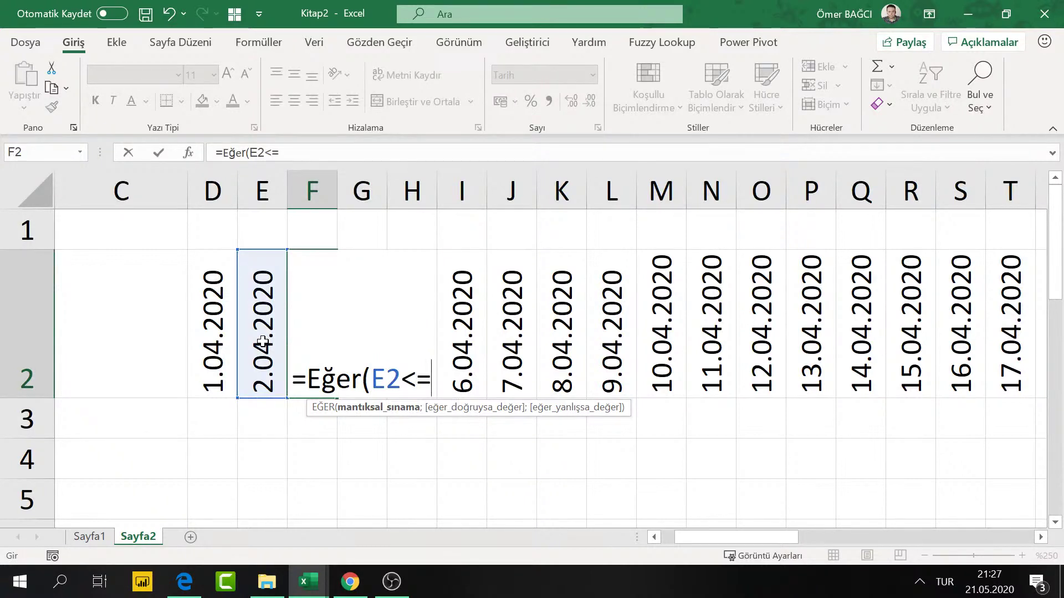
text(düş)
key(Tab)
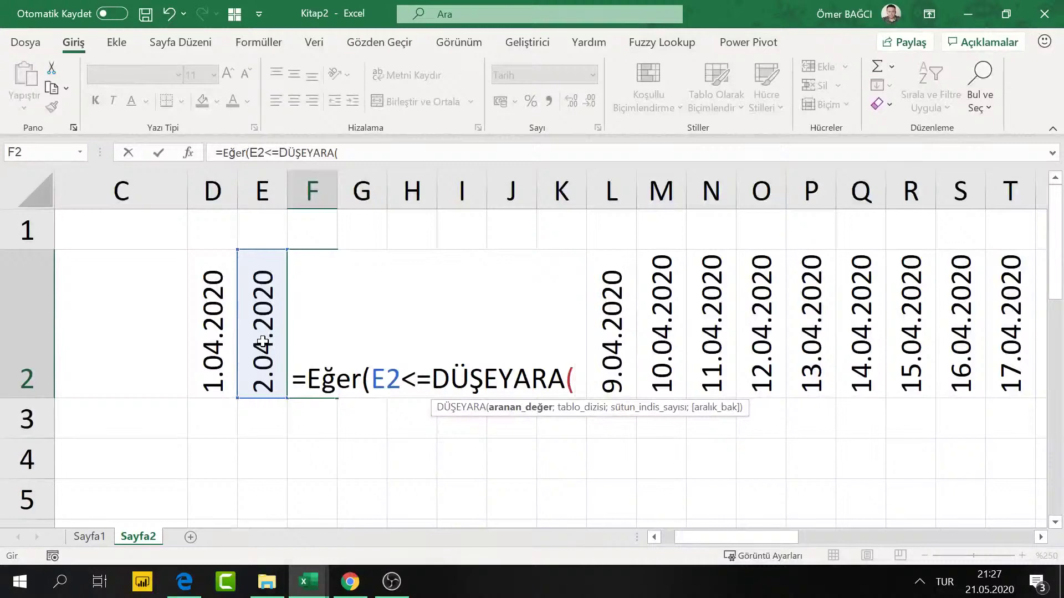
drag(719, 542, 706, 542)
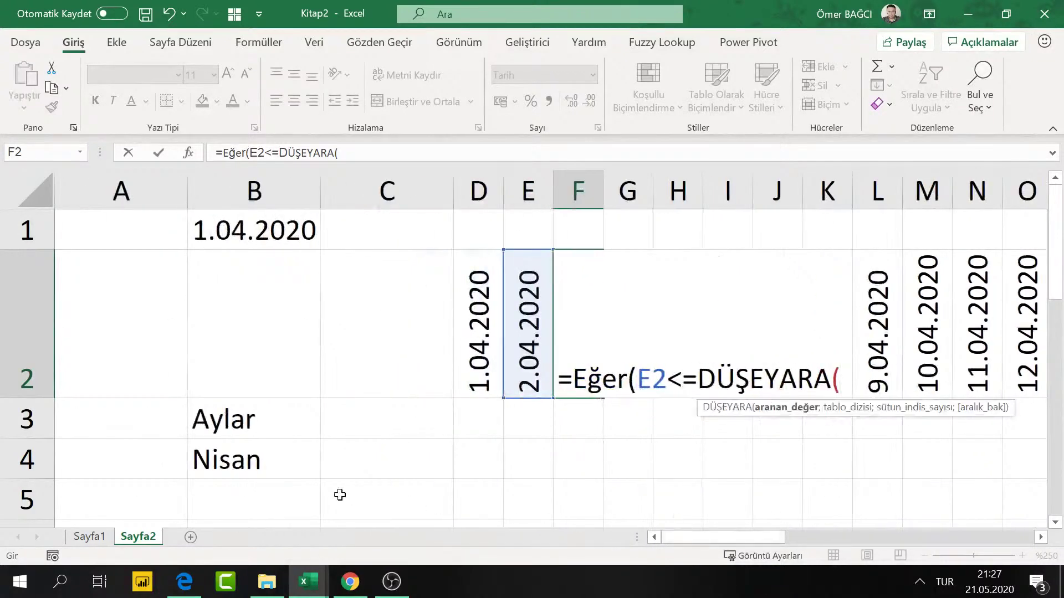
click(242, 465)
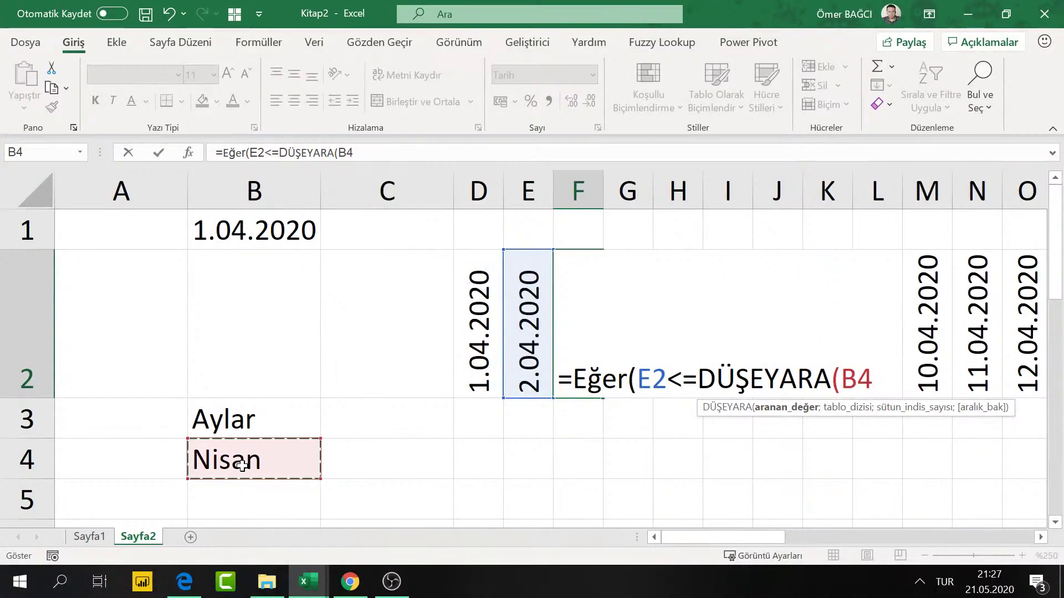
text(;)
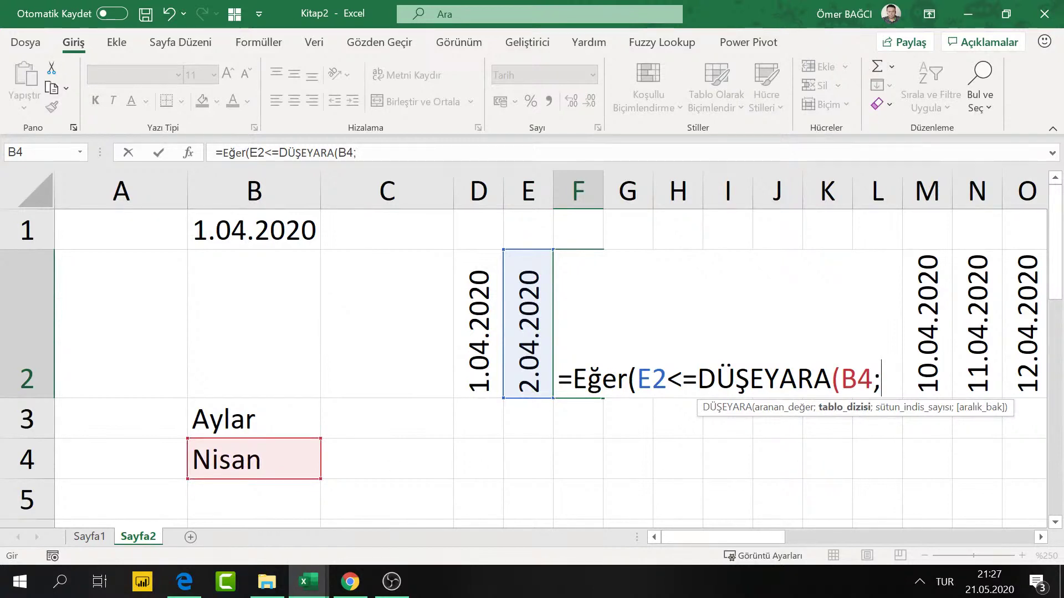
double_click(858, 379)
key(F4)
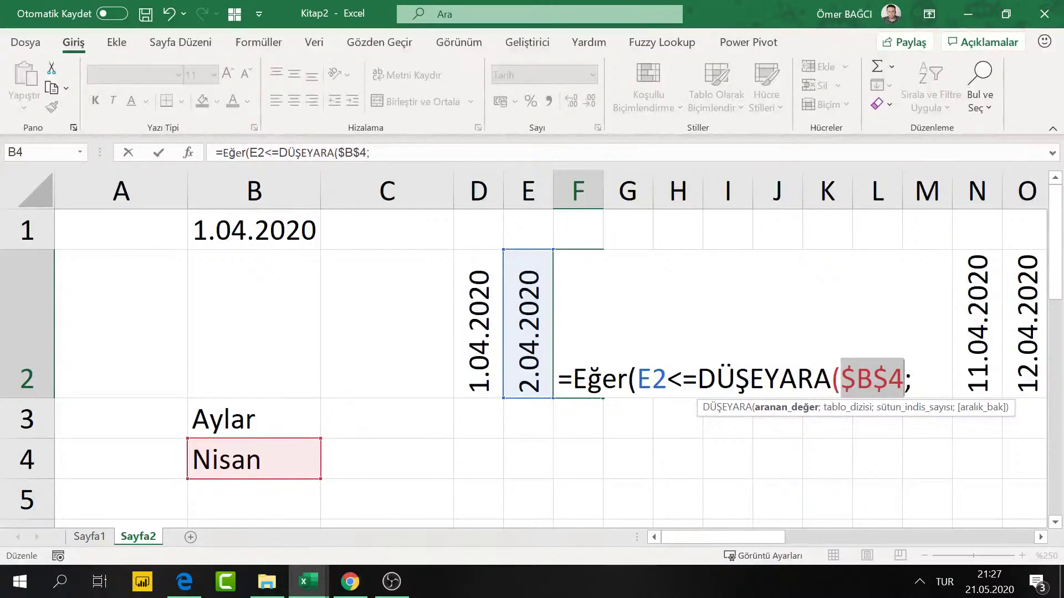
click(911, 379)
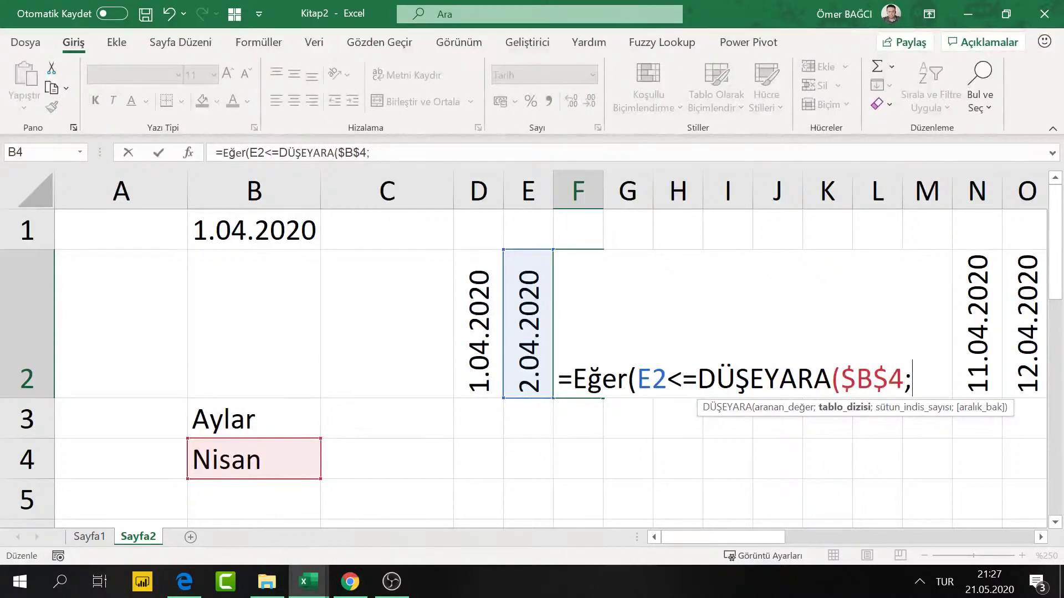
Step: Complete F2 as =Eğer(E2<=DÜŞEYARA($B$4;Sayfa1!$A:$C;3;0);Sayfa2!E2;"") and commit it
click(84, 536)
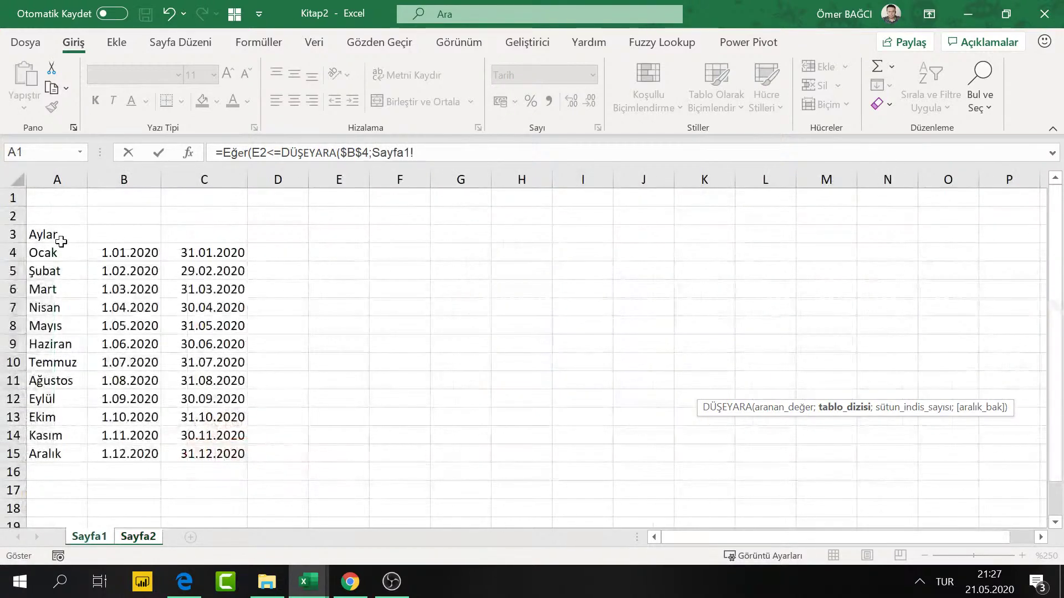
drag(55, 174, 205, 176)
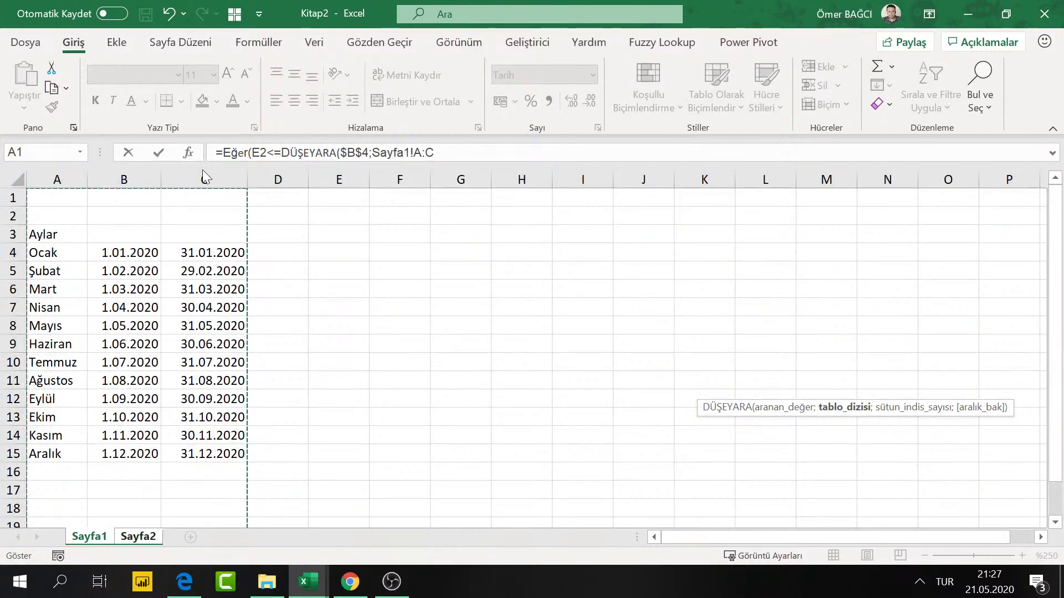
key(F4)
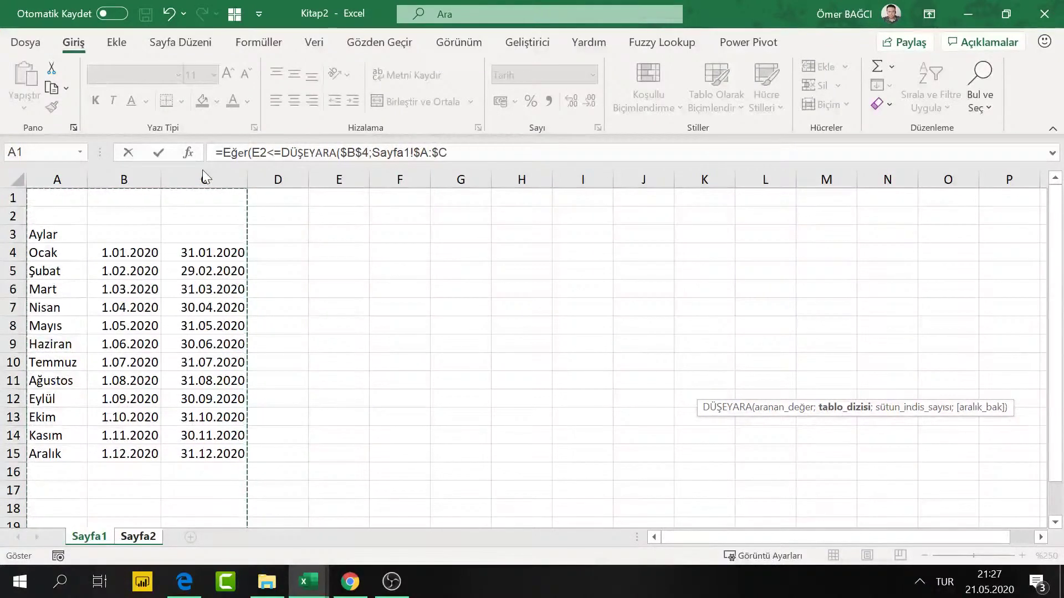
text(;)
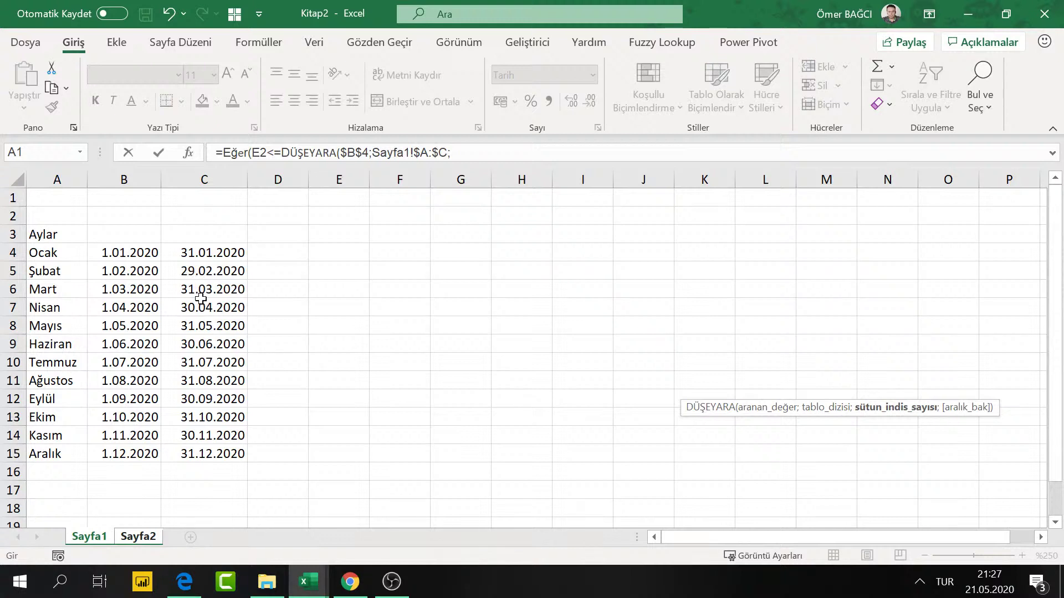
text(3)
text(;0)
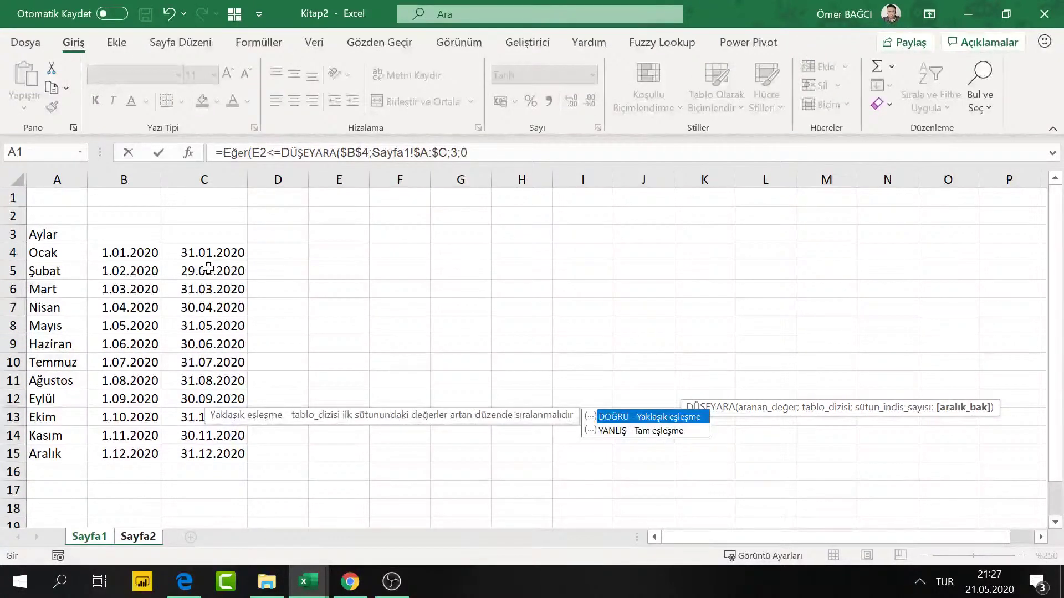
text())
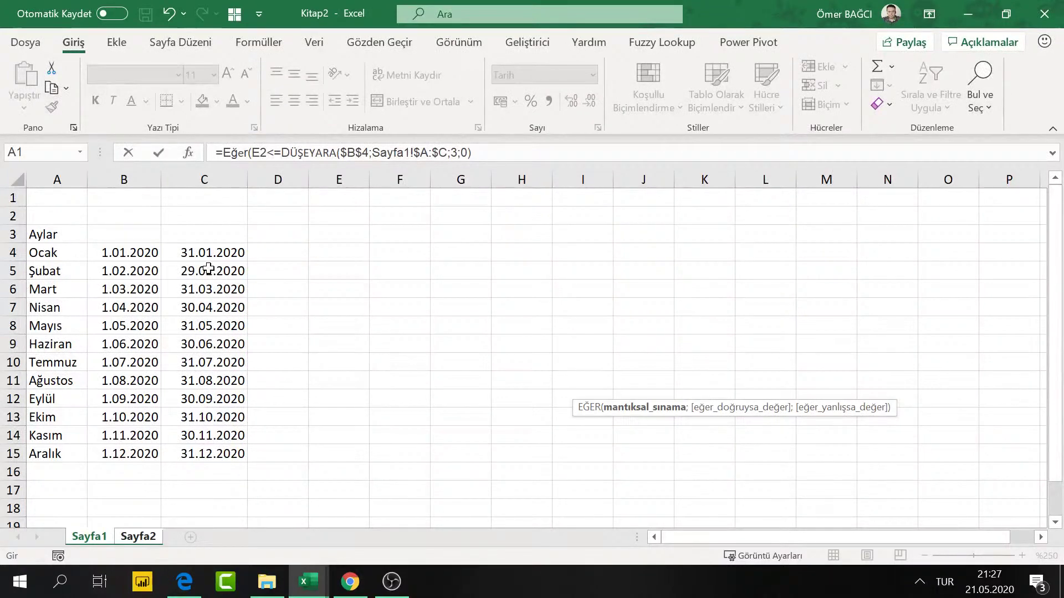
text(;)
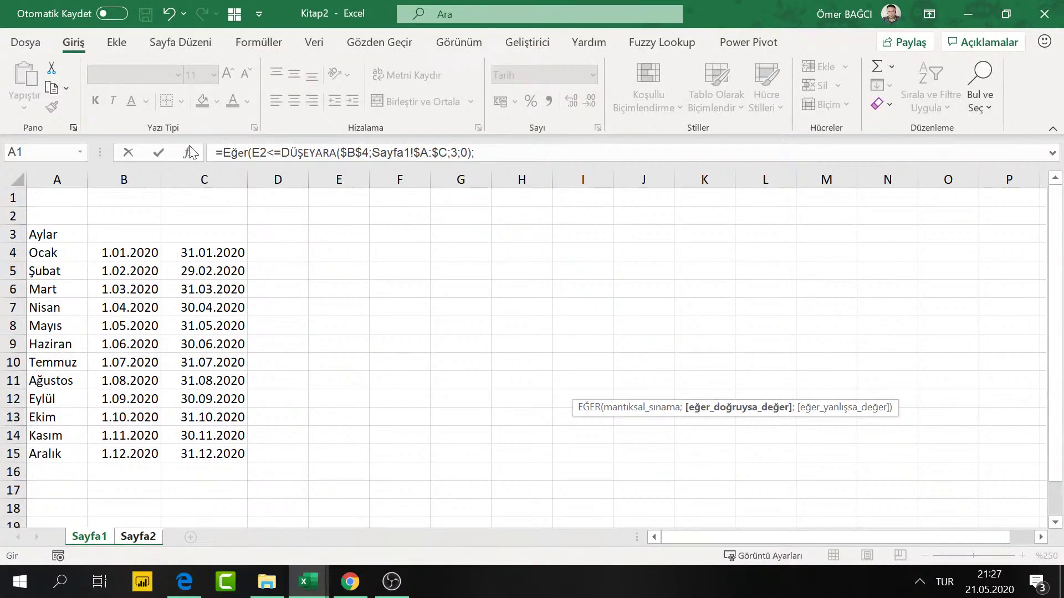
click(136, 537)
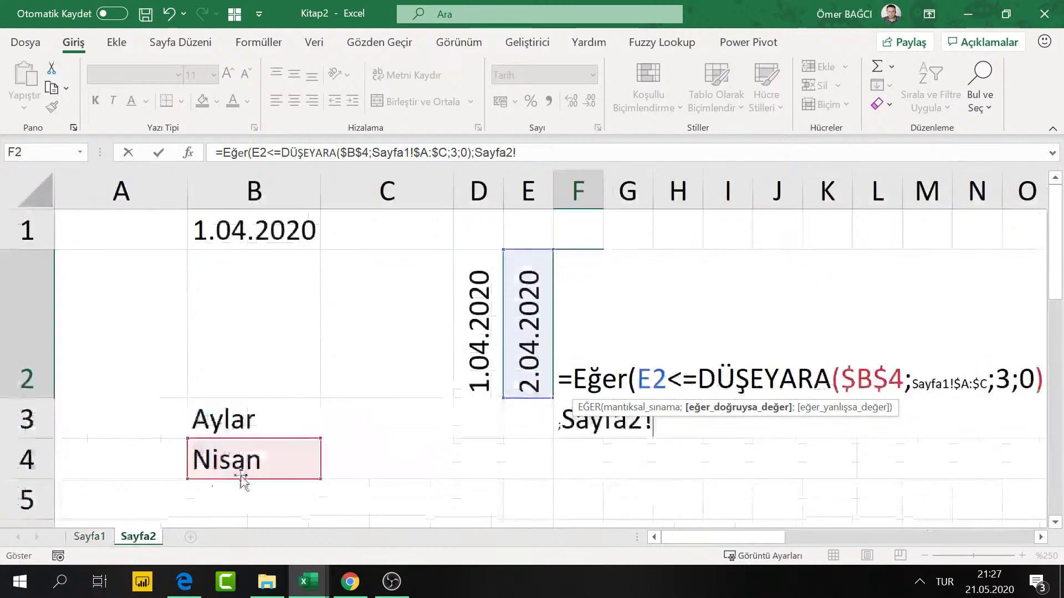
click(519, 321)
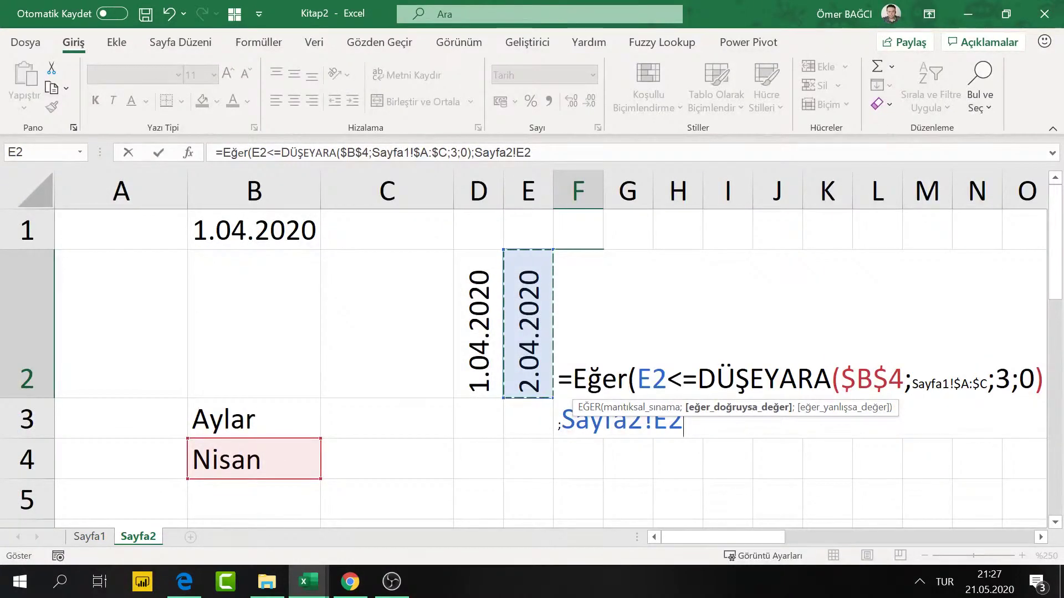
text(;)
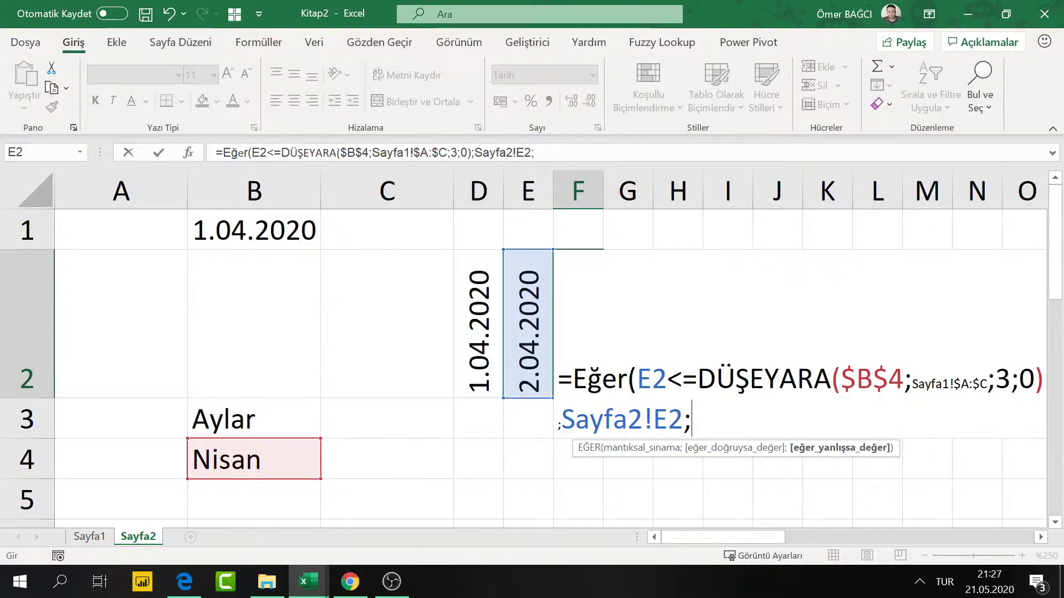
text("")
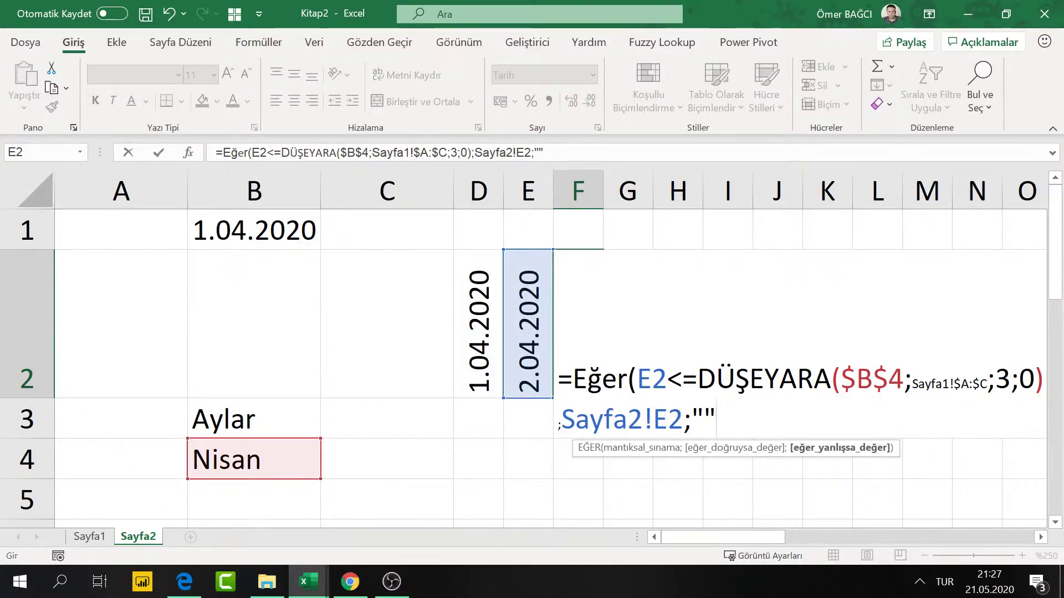
text())
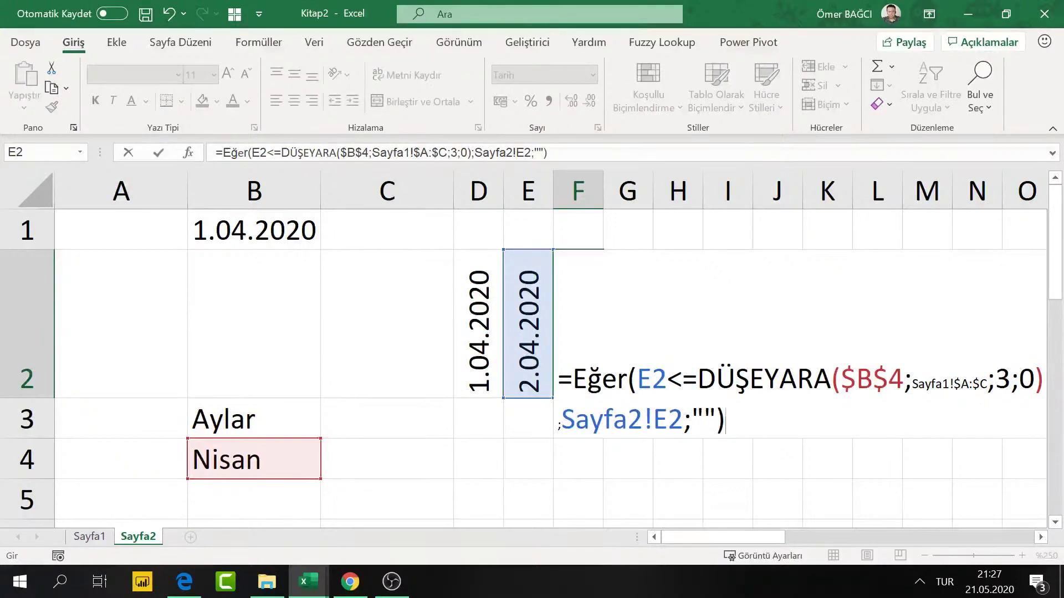
key(Return)
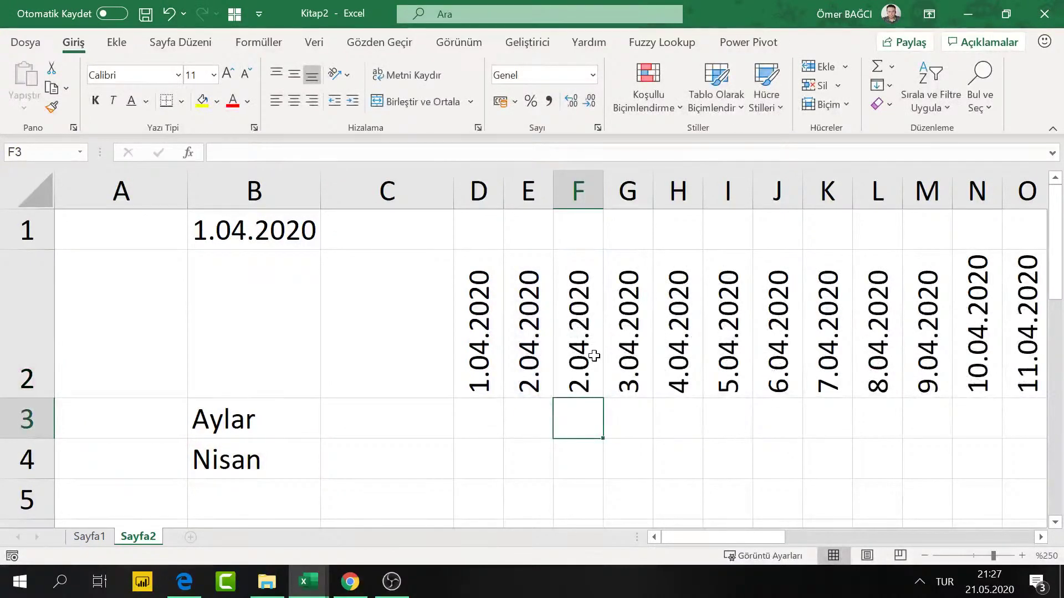
Step: Fill F2's formula across row 2 through BE2 and review the copied cells
click(578, 359)
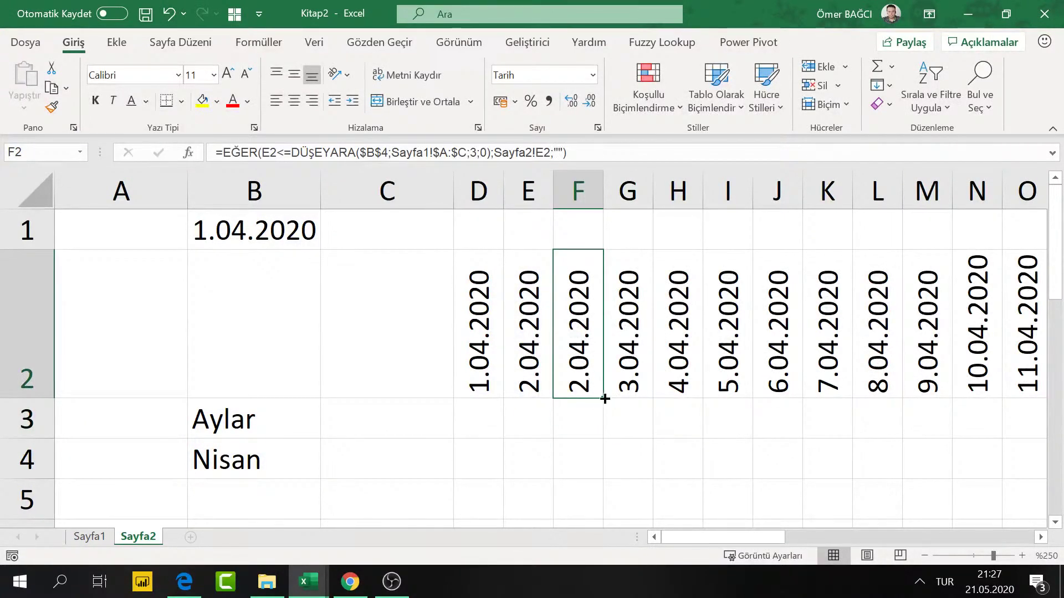
drag(605, 399, 931, 397)
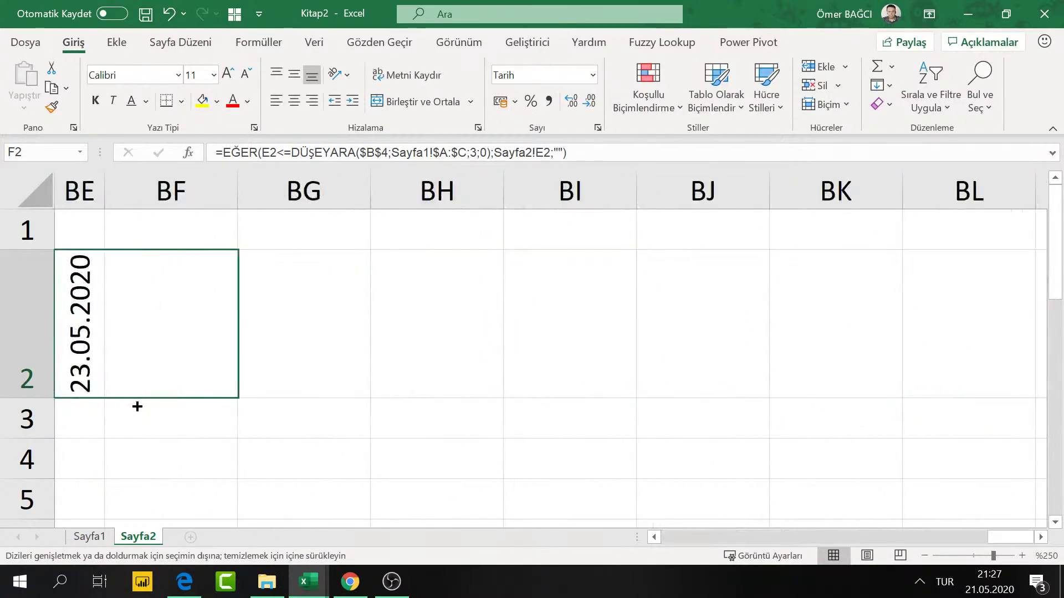
drag(931, 396, 170, 404)
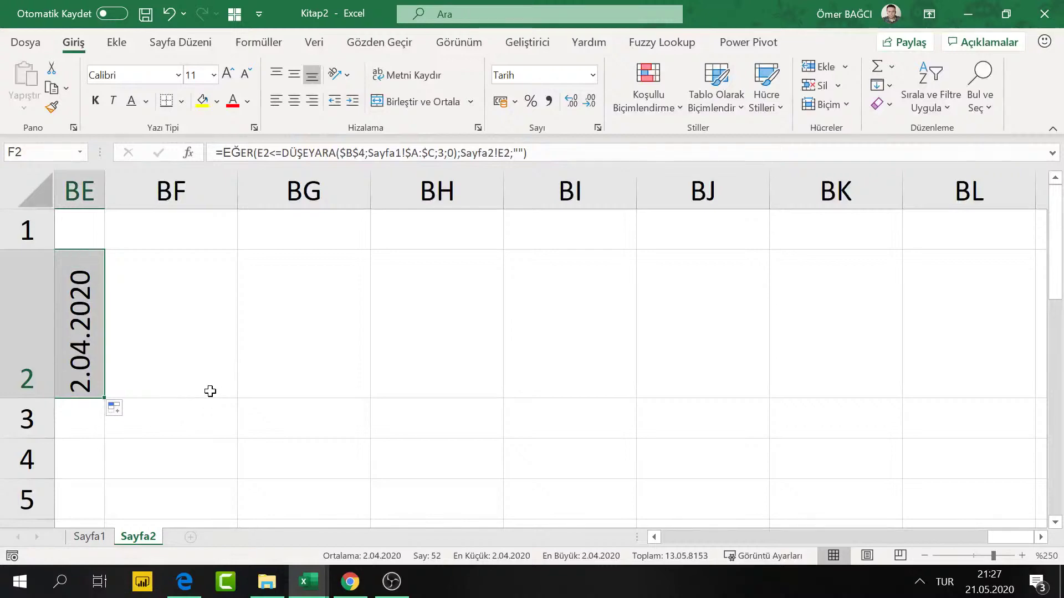
click(58, 328)
key(Left)
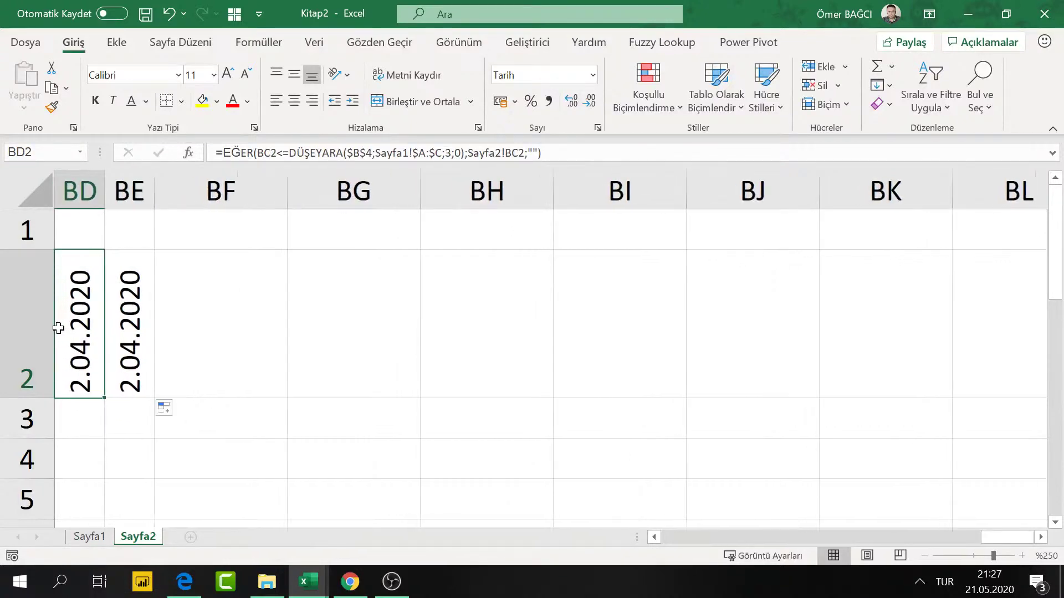
key(Left)
key(Left)
key(Left)
key(Left)
key(Left)
key(Left)
key(Left)
key(Left)
key(Left)
key(Left)
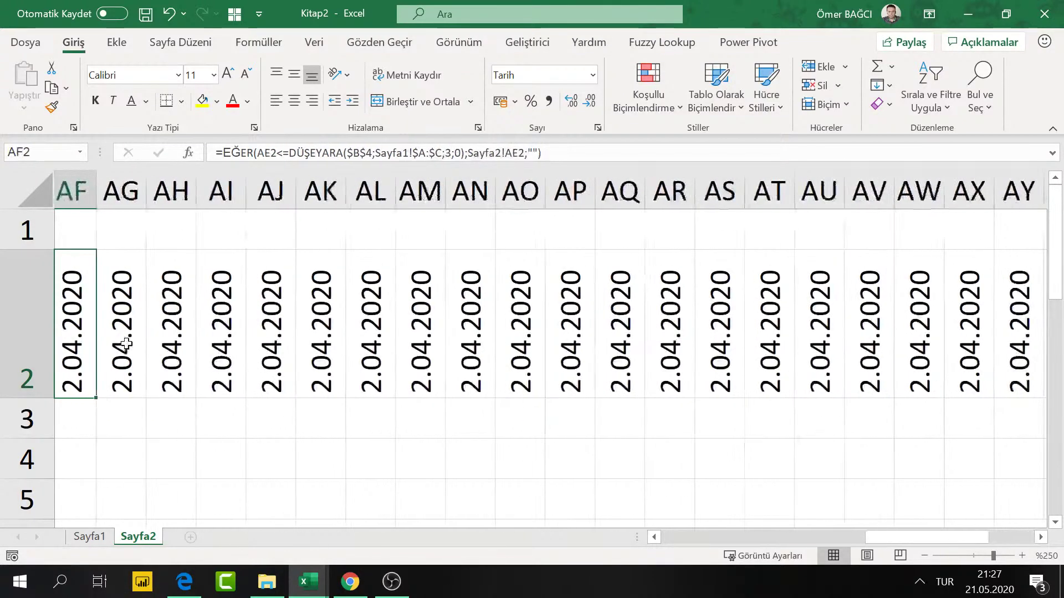
key(Left)
key(Left)
key(Left)
key(Left)
key(Left)
key(Left)
key(Left)
key(Left)
key(Left)
key(Left)
key(Left)
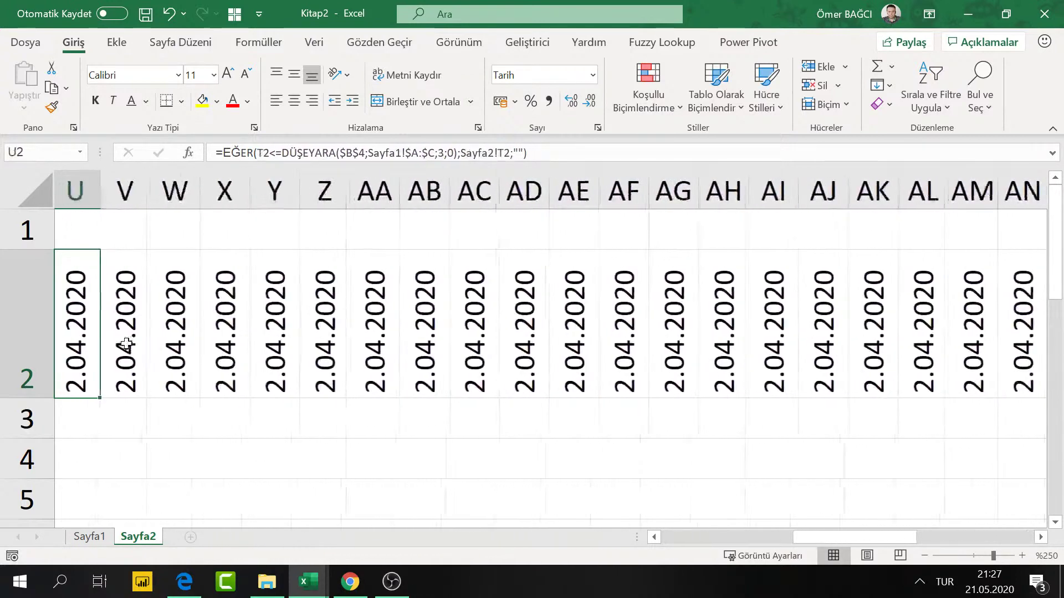
key(Left)
key(Left)
Step: Append +1 after Sayfa2!E2 in F2's formula so it shows 3.04.2020
key(Home)
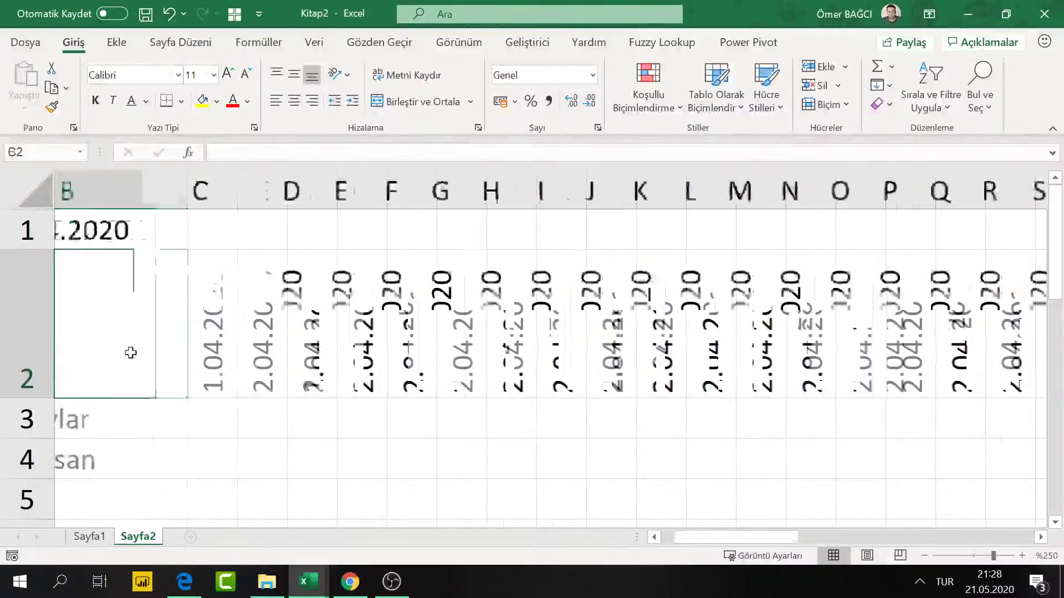
click(541, 332)
click(580, 327)
double_click(588, 376)
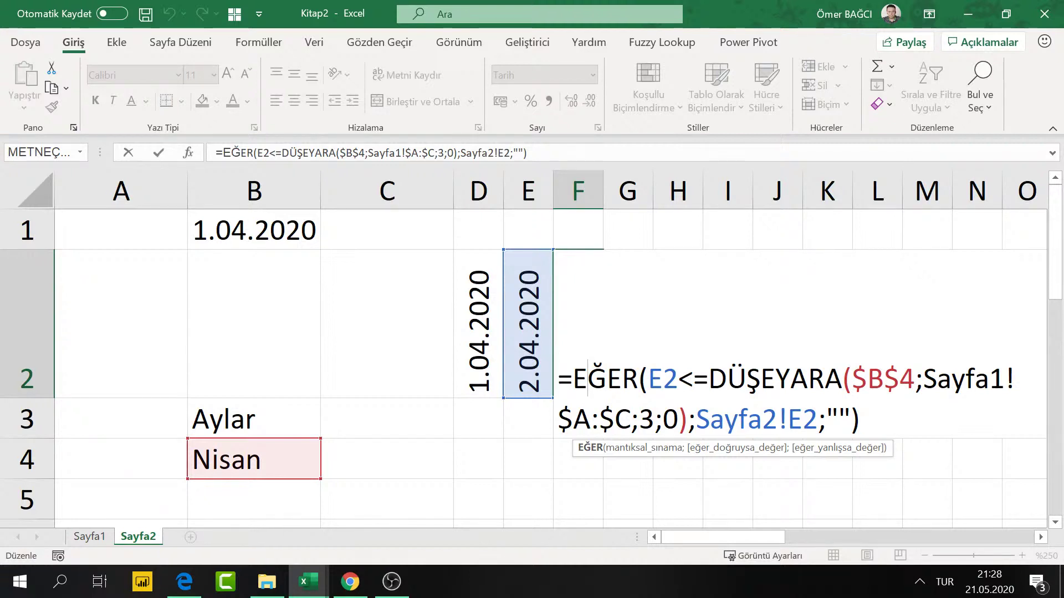
click(819, 418)
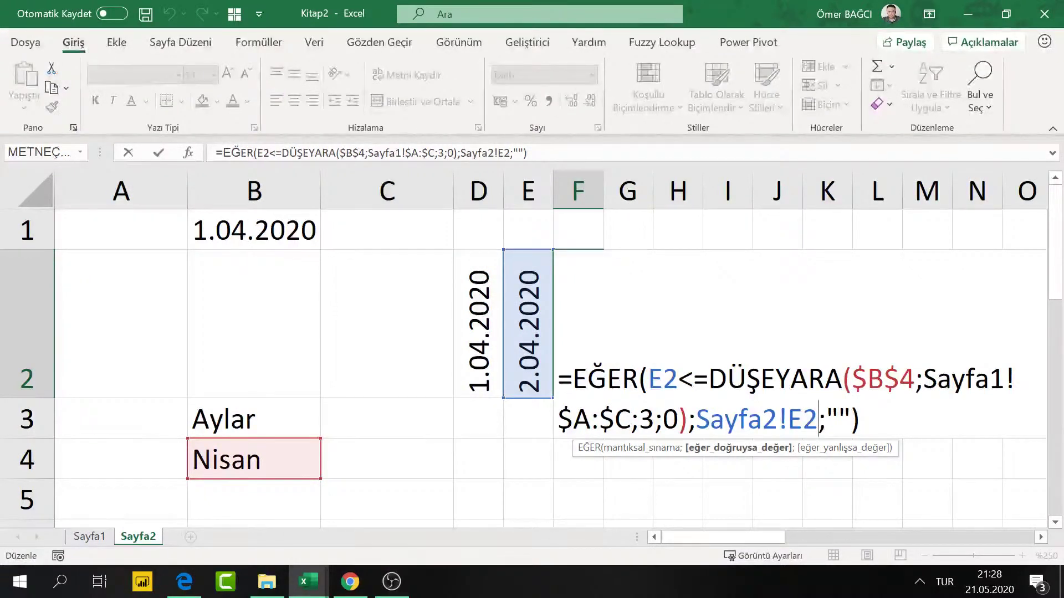
text(+1)
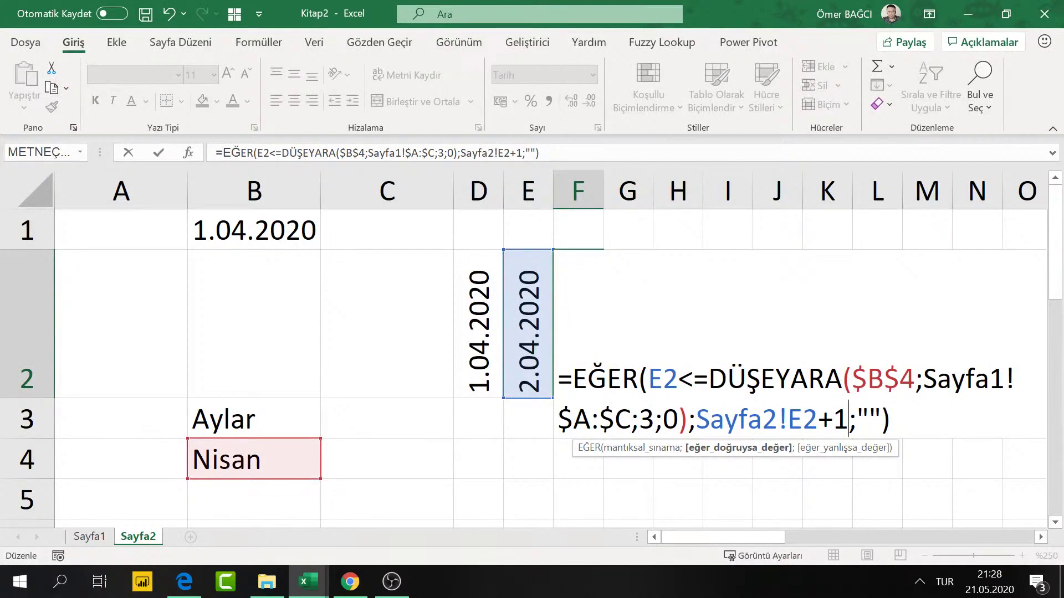
key(Return)
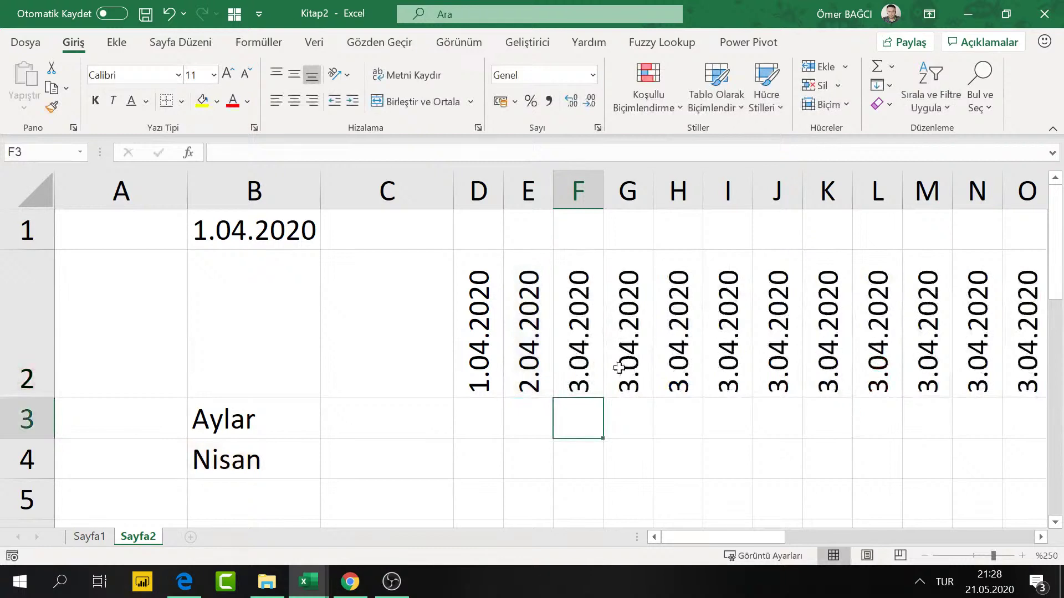
Step: Fill F2's formula right so daily April dates run to 1.05.2020 in AH2
click(566, 349)
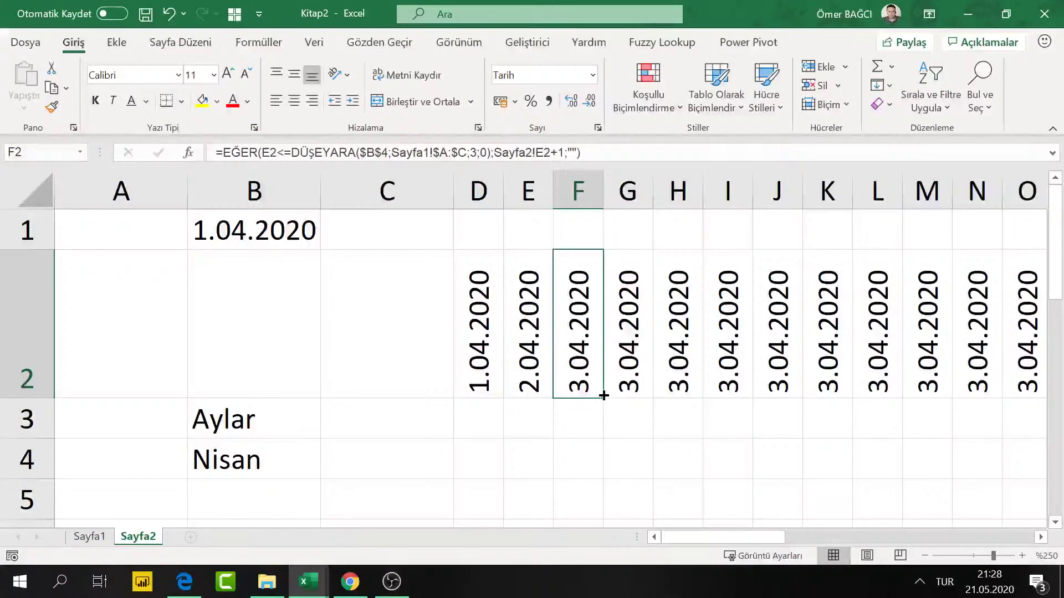
drag(603, 396, 826, 407)
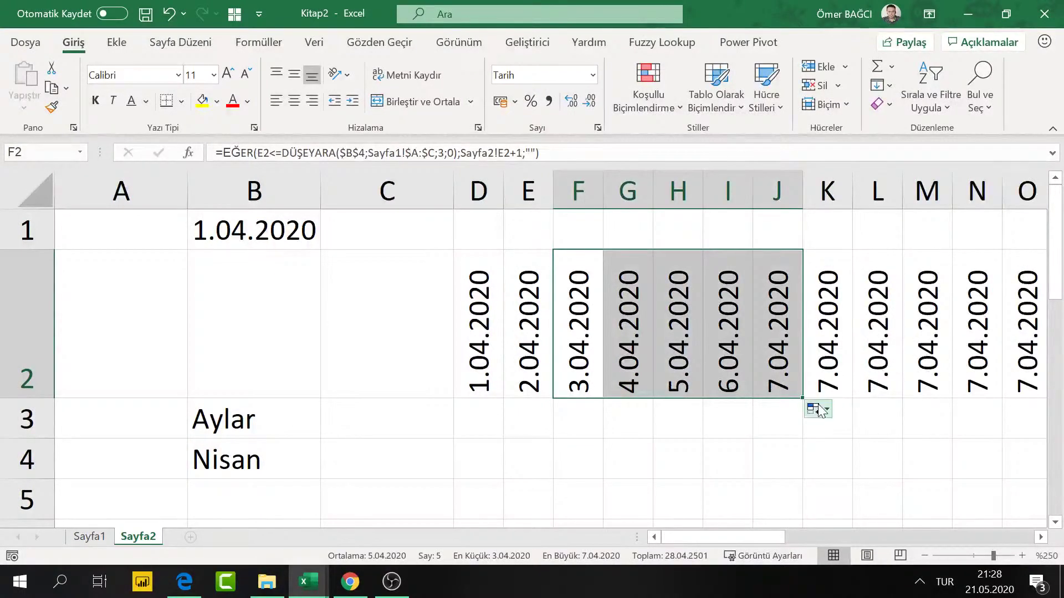
mouse_move(801, 396)
mouse_down()
mouse_move(1044, 389)
mouse_move(895, 391)
mouse_up()
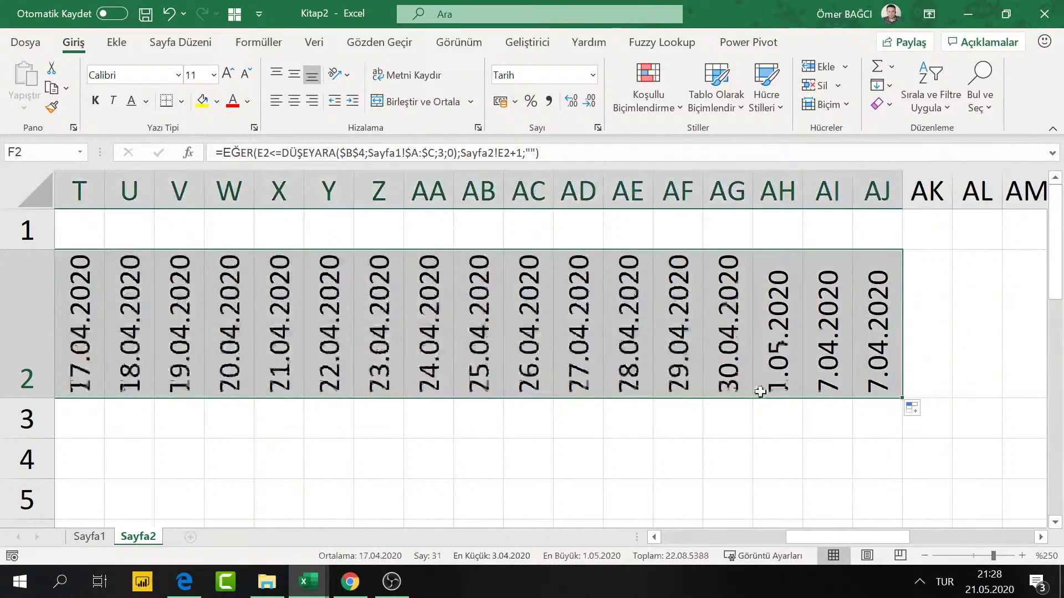
click(778, 370)
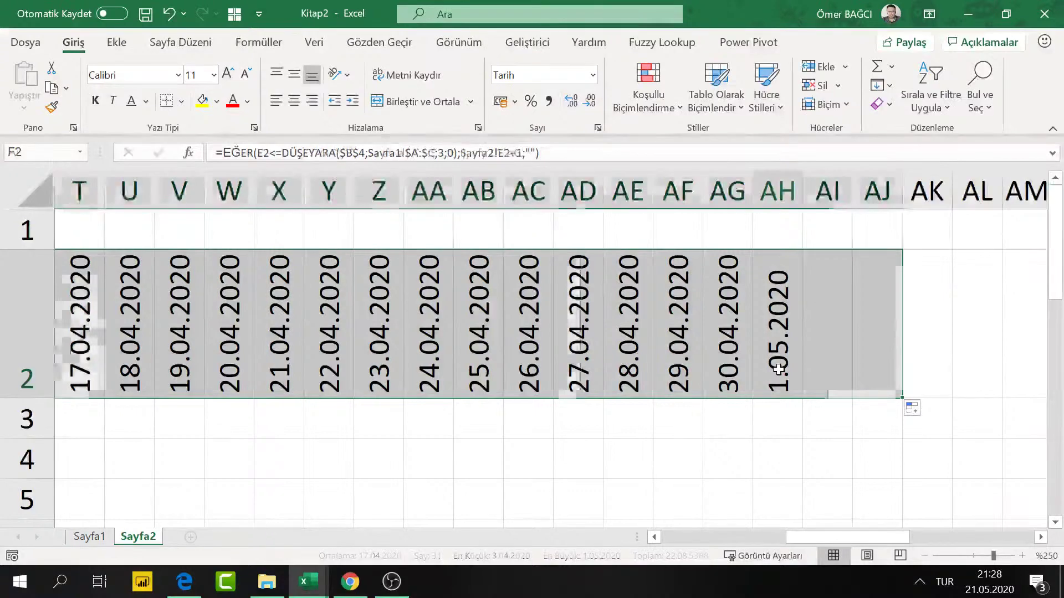
click(732, 356)
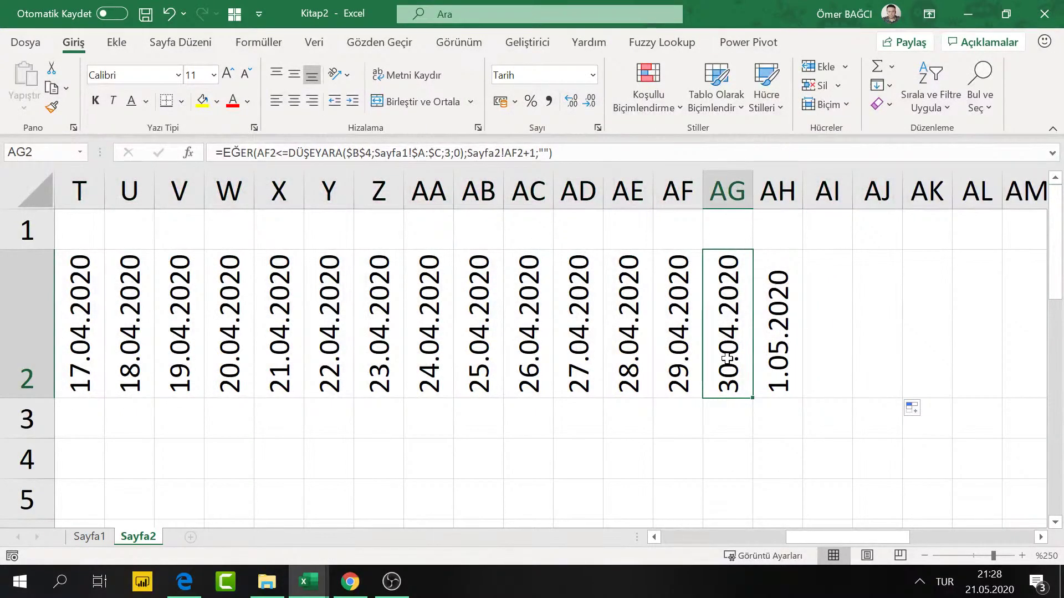
Step: Make row 2 taller so the dates fit, then move back left along it
ctrl+scroll(727, 359, down, 1)
ctrl+scroll(726, 359, down, 1)
ctrl+scroll(727, 359, down, 3)
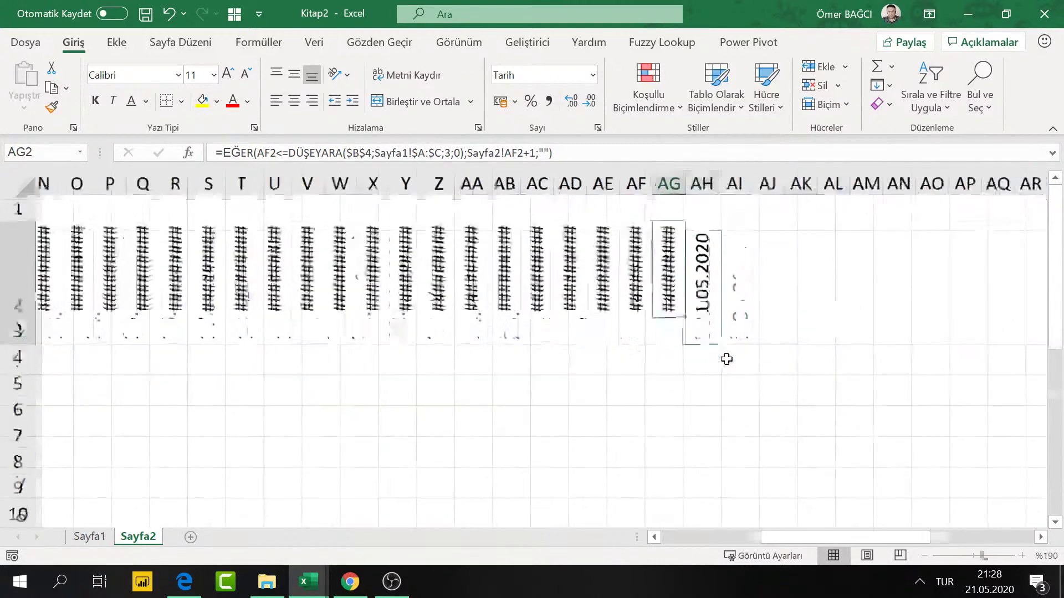
ctrl+scroll(726, 359, down, 1)
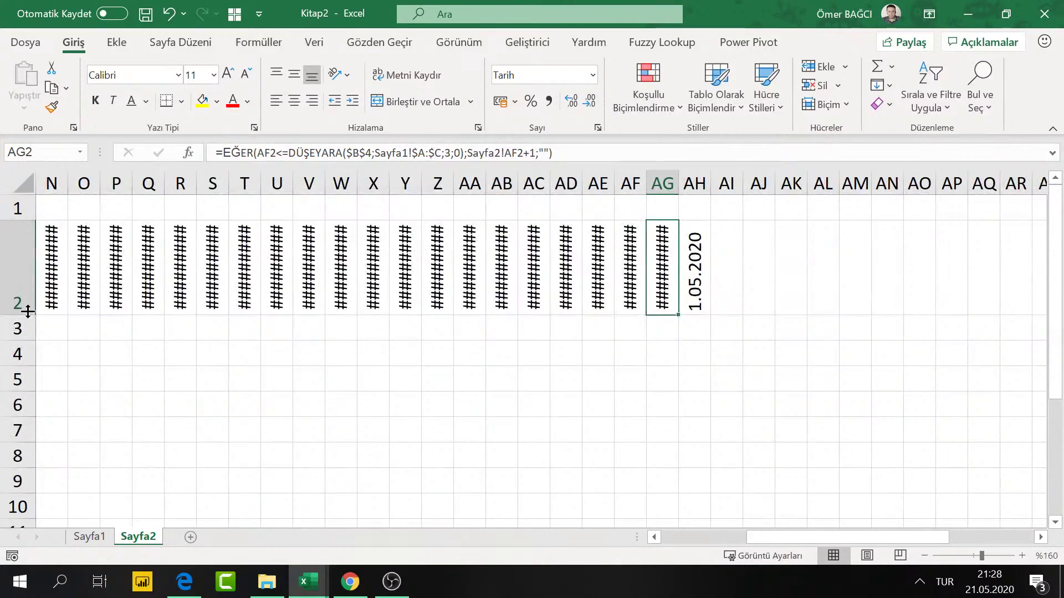
drag(27, 315, 27, 319)
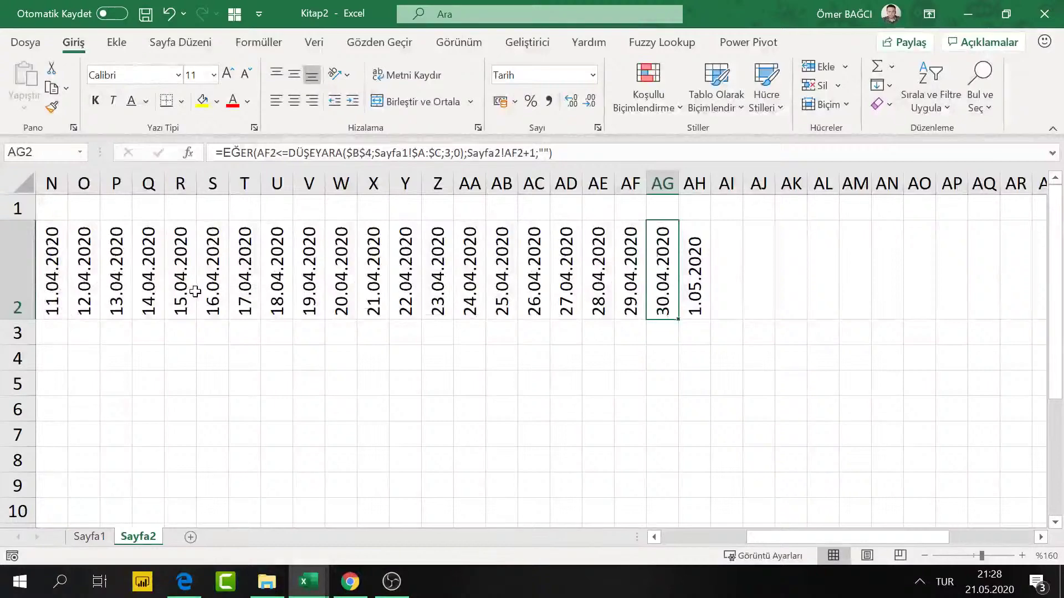
key(Left)
key(Left)
key(Left)
key(Left)
key(Left)
key(Left)
key(Left)
key(Left)
key(Left)
key(Left)
key(Left)
key(Left)
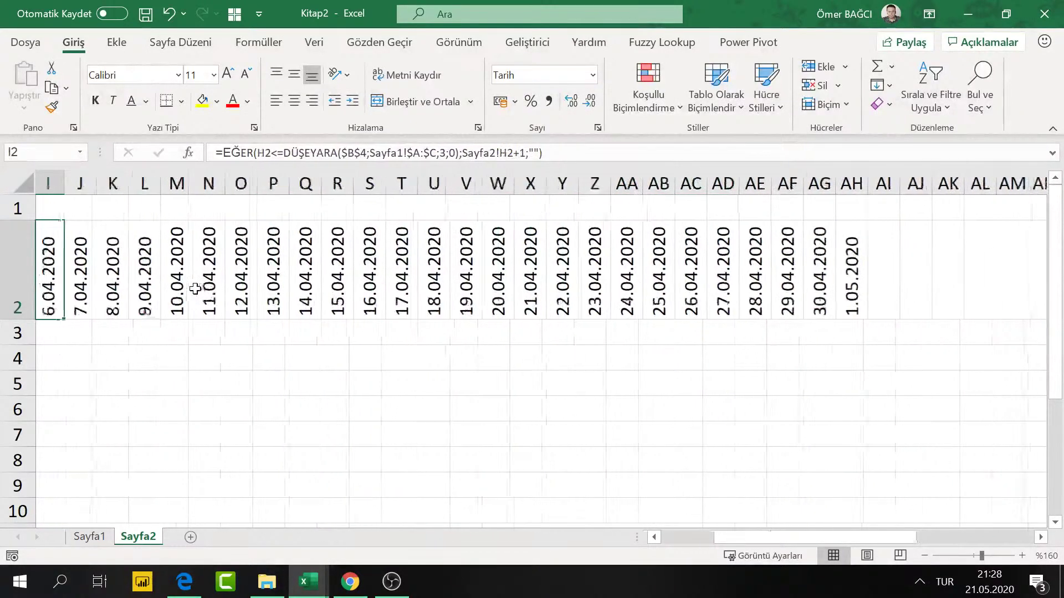
key(Left)
key(Left)
key(Left)
key(Left)
key(Left)
key(Left)
Step: Switch B4 to Mayıs and inspect the resulting dates in AH2 and AI2
click(186, 355)
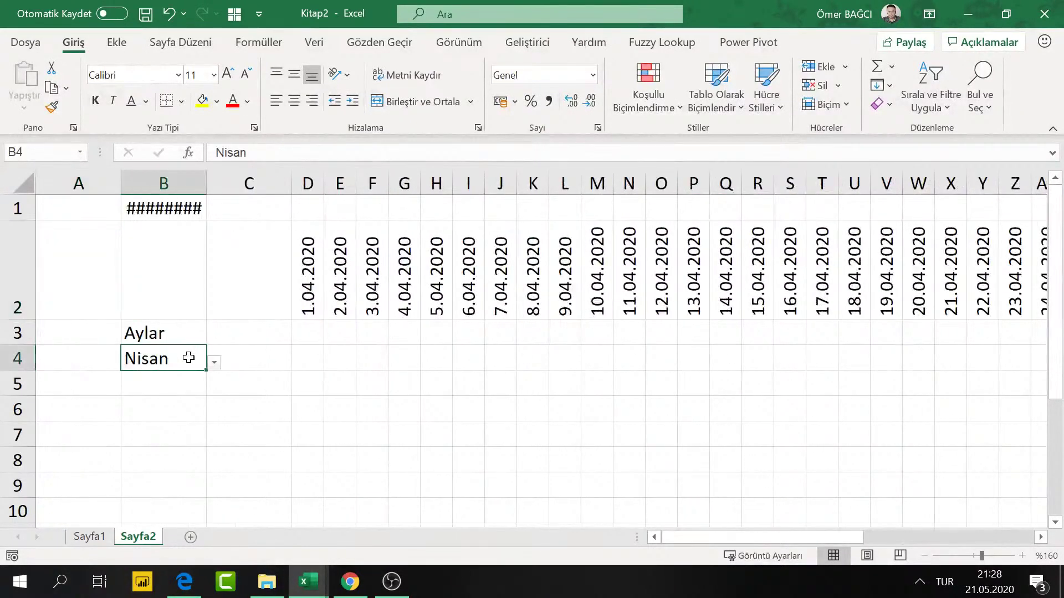
click(213, 361)
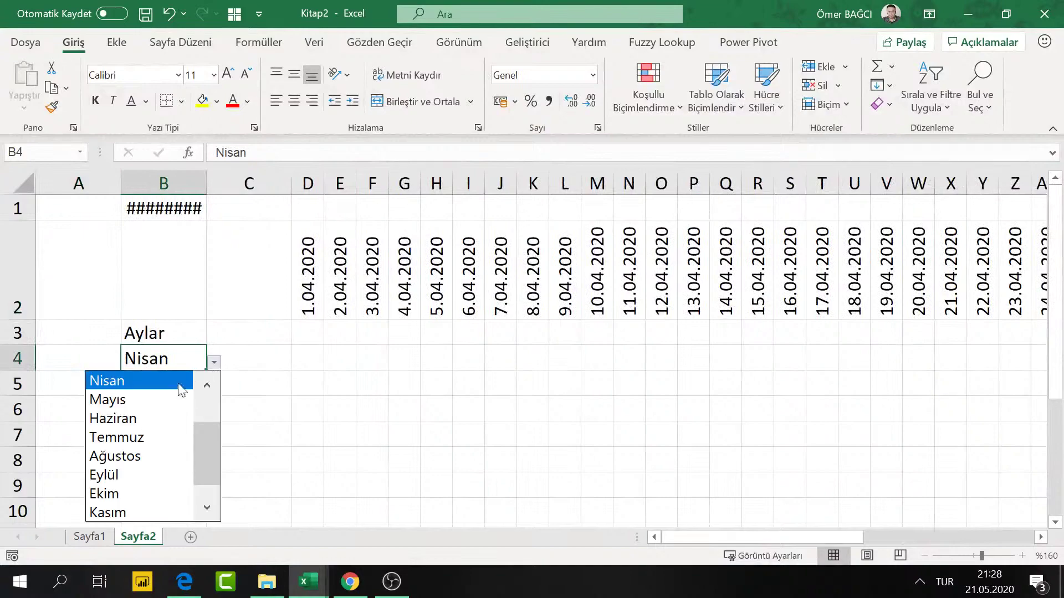
click(155, 399)
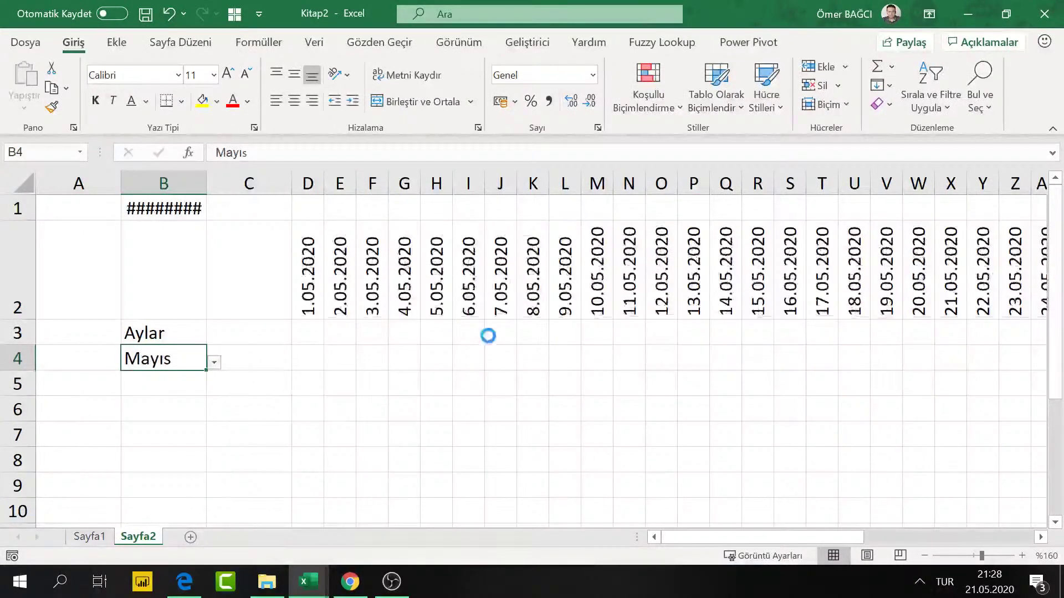
scroll(488, 336, down, 2)
scroll(488, 336, down, 1)
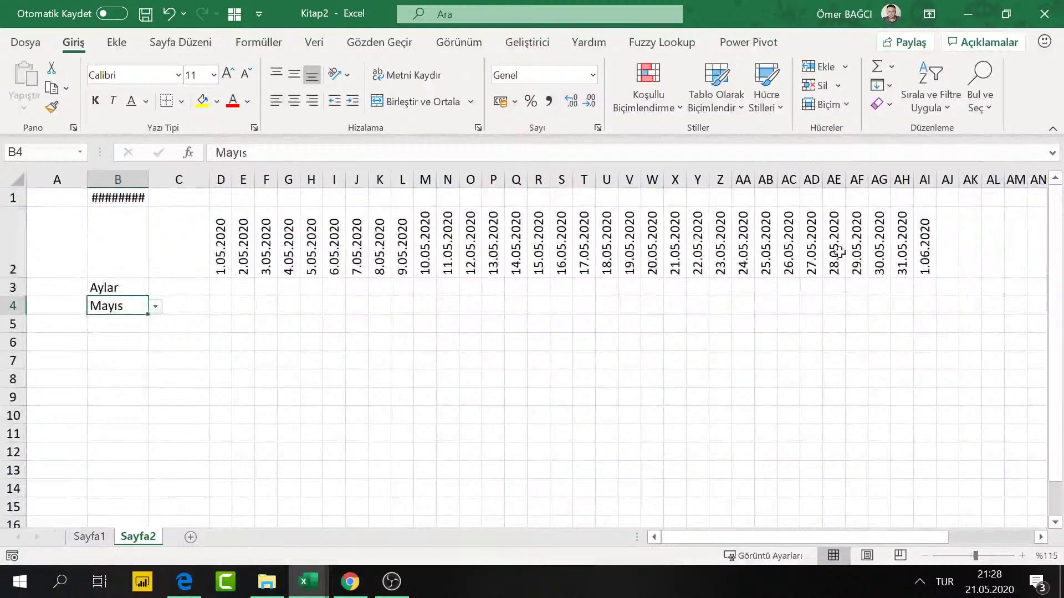
click(904, 241)
click(925, 255)
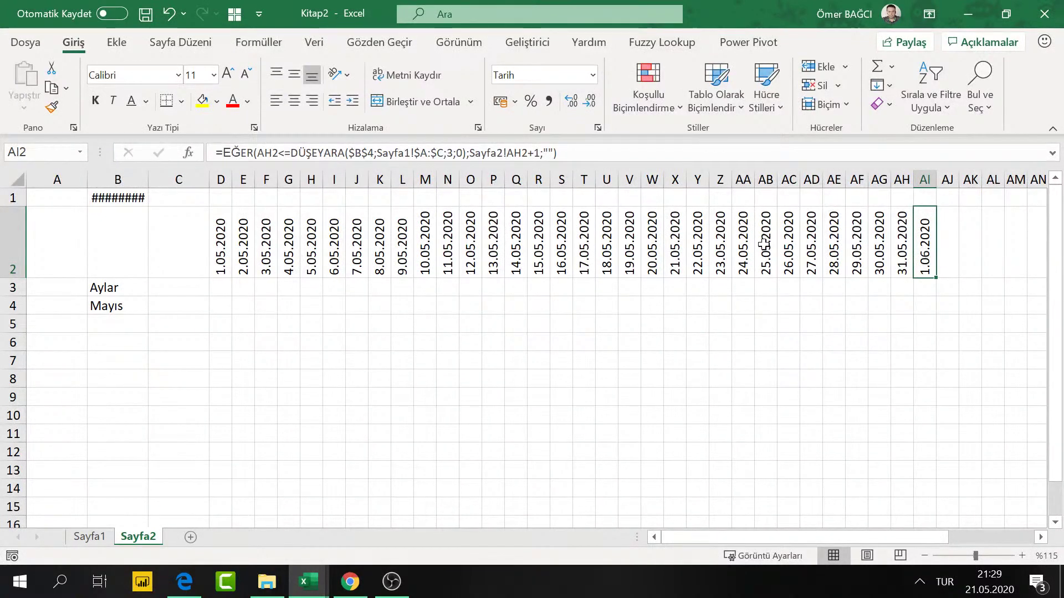
Step: Set B4 to Şubat, note the extra 1.03.2020, and widen column B to show 1.02.2020
click(123, 302)
click(155, 307)
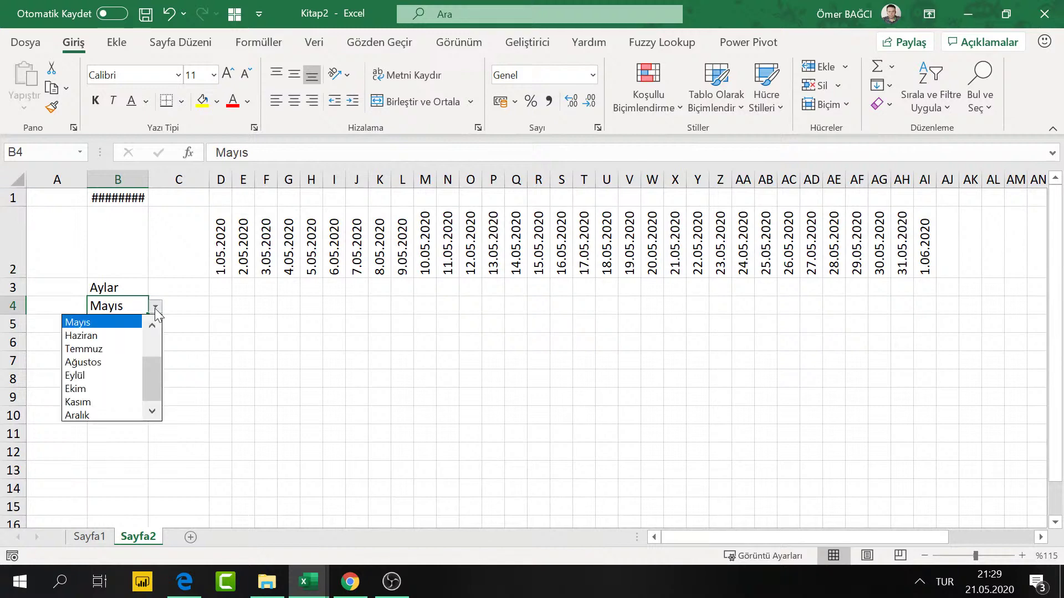
scroll(155, 345, up, 2)
click(98, 336)
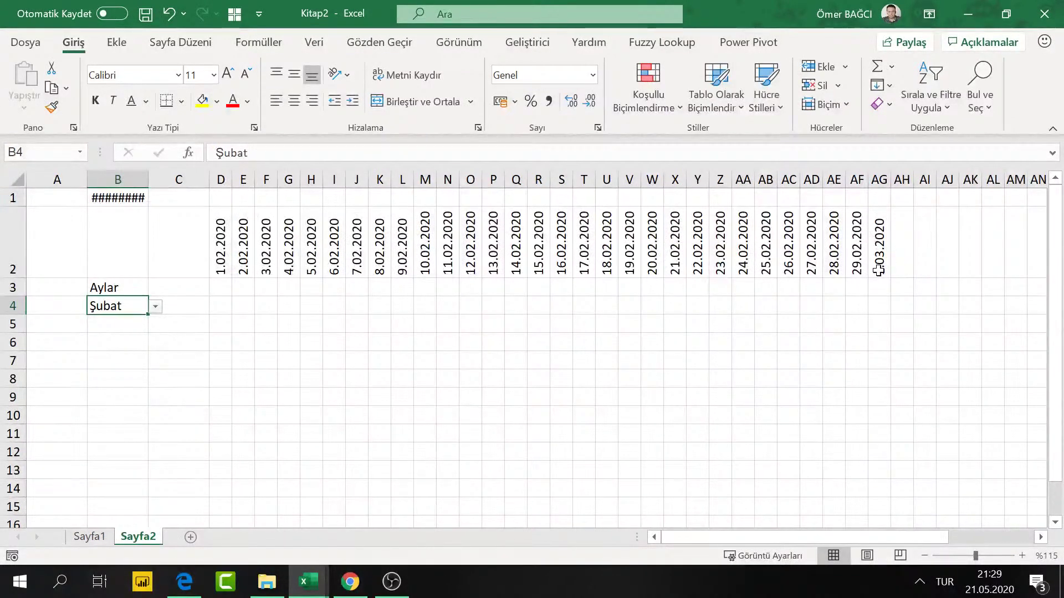
click(863, 261)
click(878, 240)
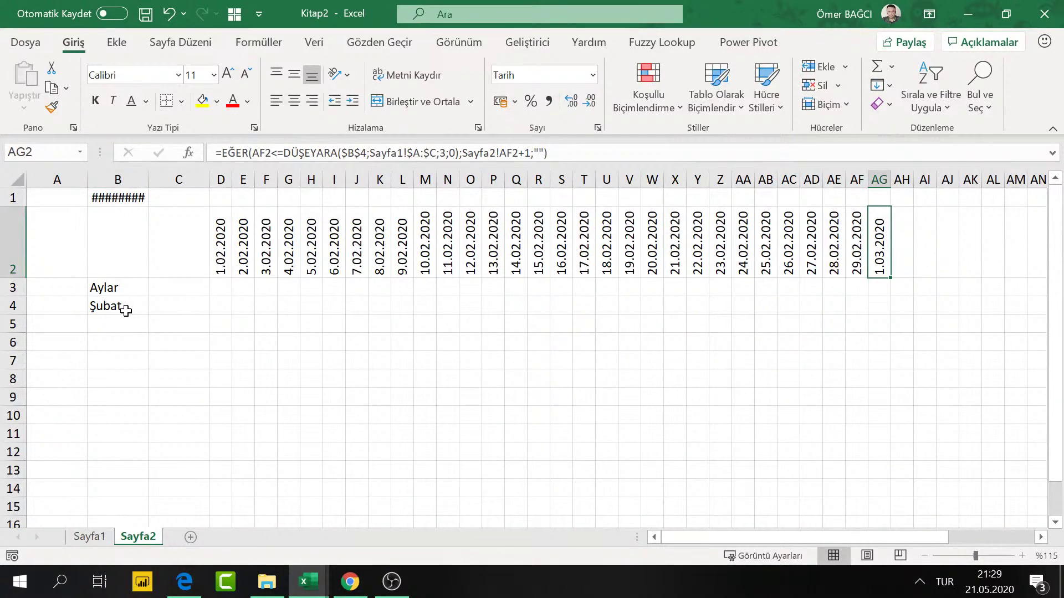
drag(156, 184, 163, 184)
click(253, 241)
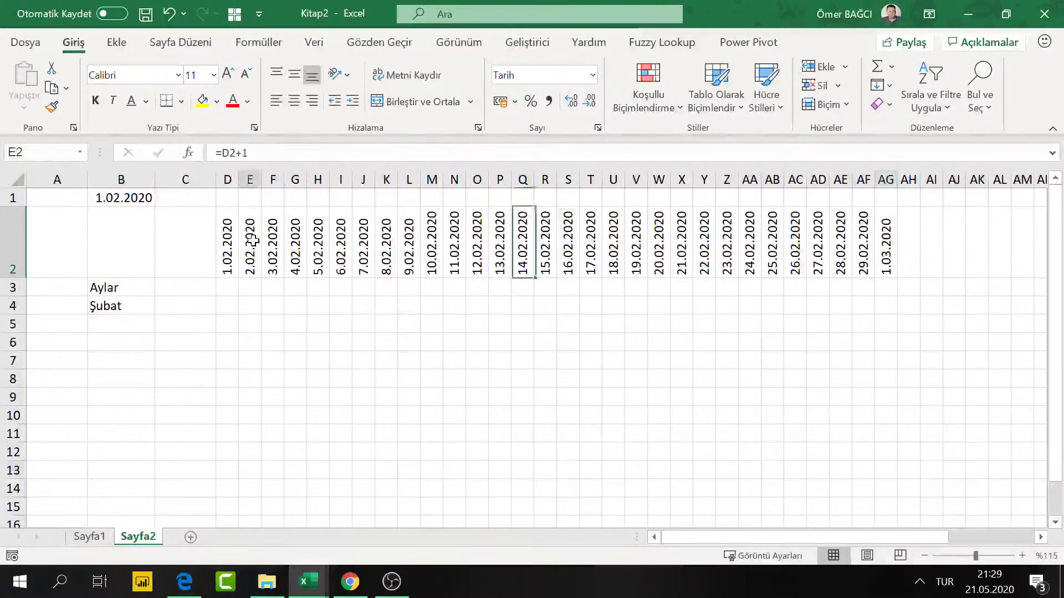
click(274, 248)
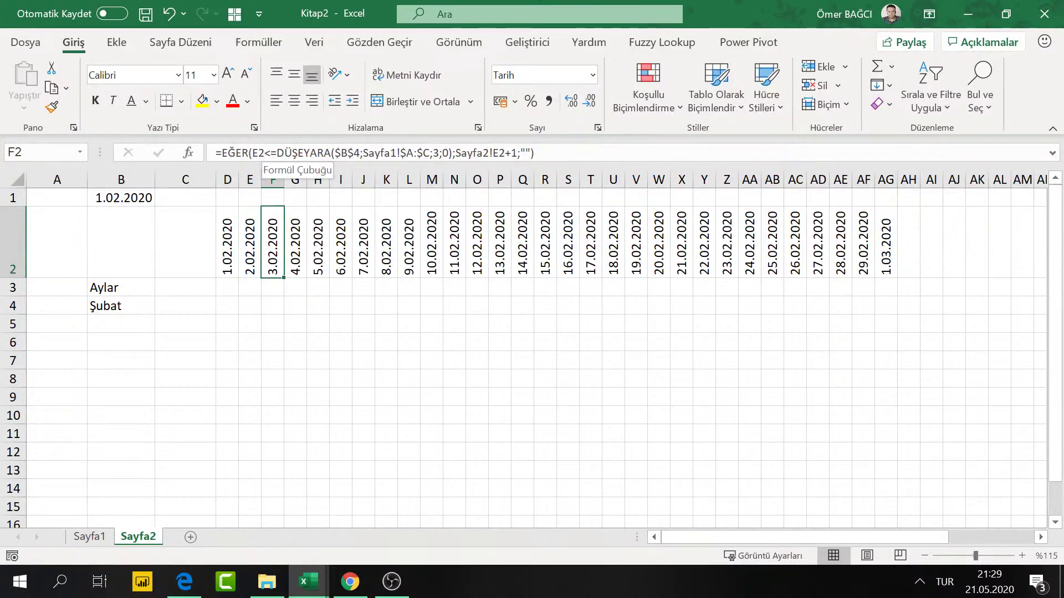
Step: Change F2's comparison from <= to < and copy it across row 2 to AG2
click(260, 153)
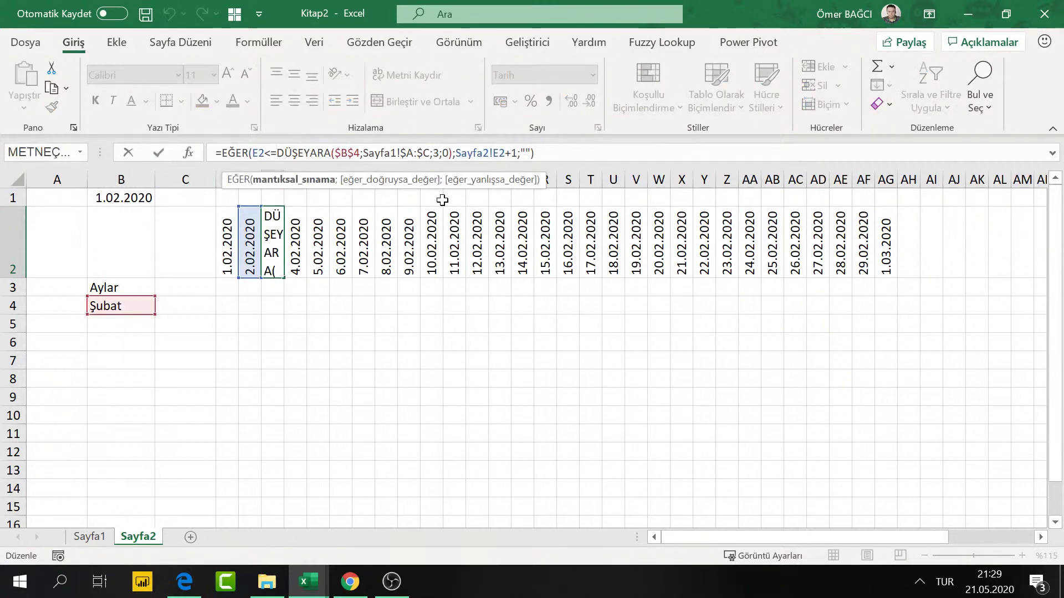
key(Return)
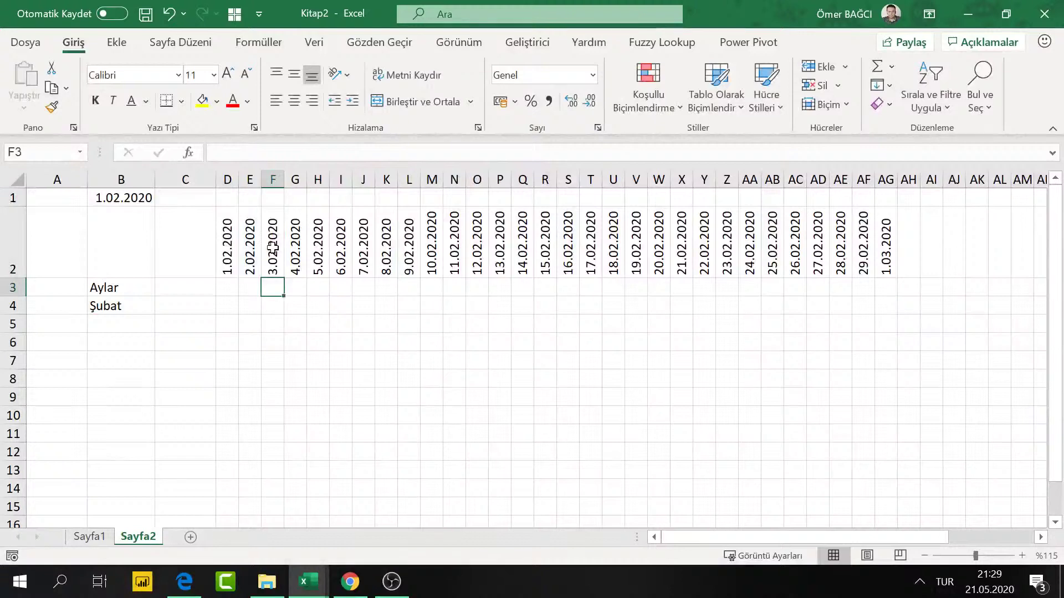
click(271, 249)
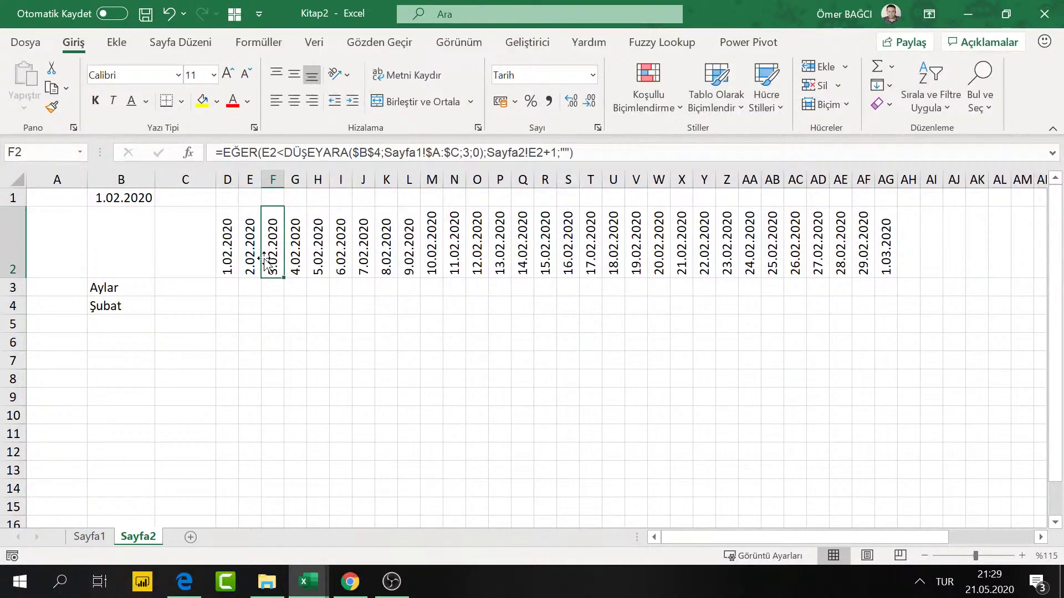
drag(283, 278, 903, 269)
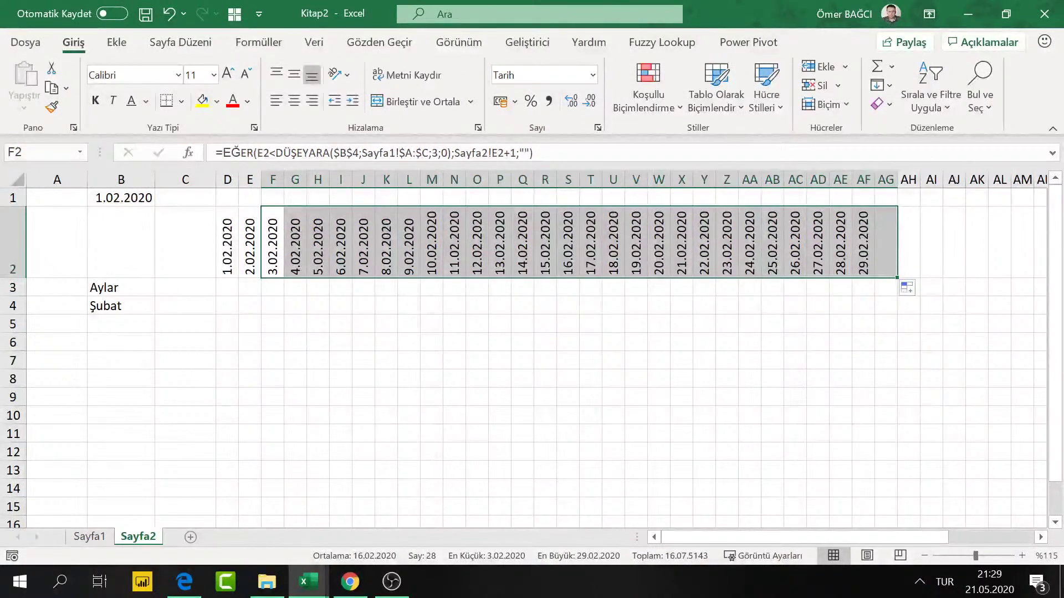
click(349, 582)
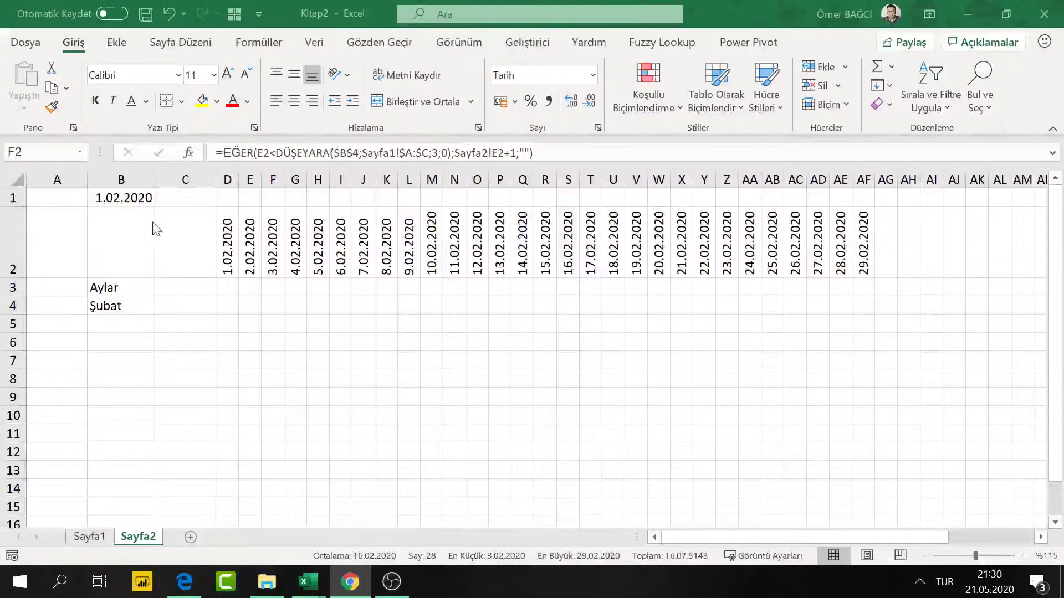
Step: Set B4 to Mart and copy F2's formula further right to AM2
click(132, 308)
click(161, 306)
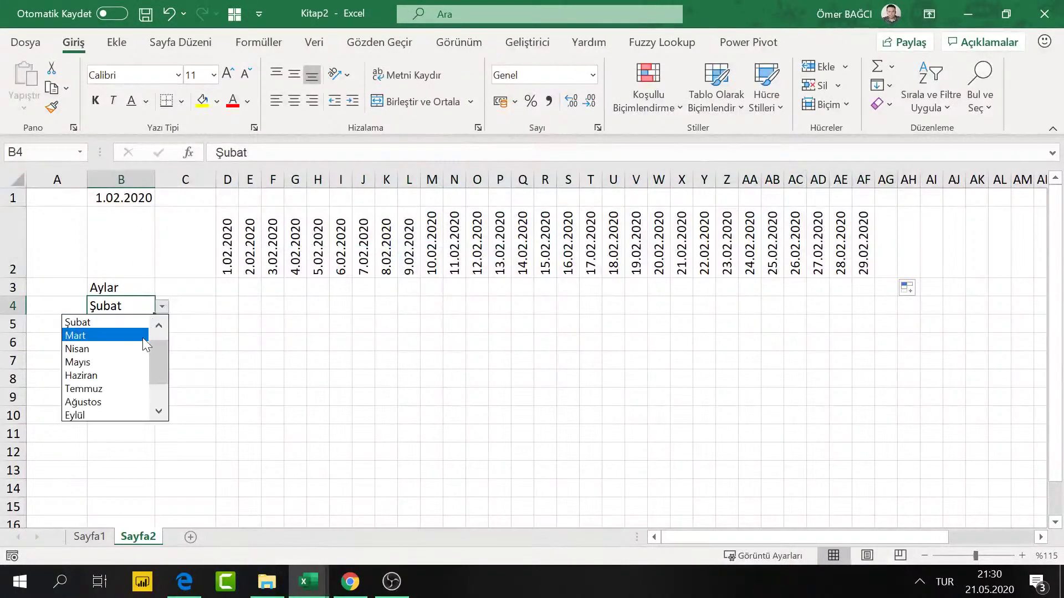
click(143, 336)
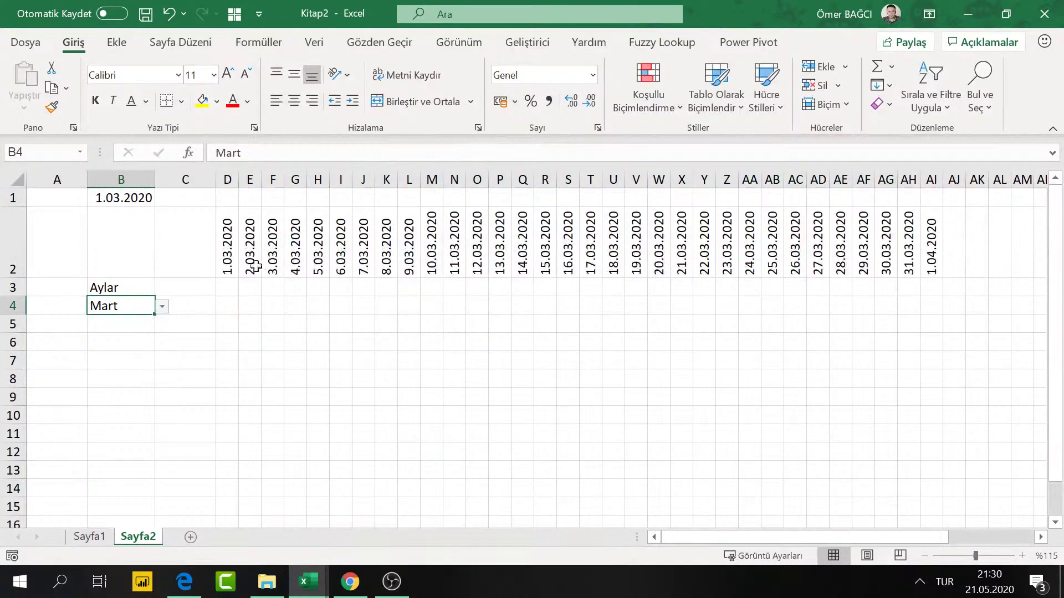
click(927, 261)
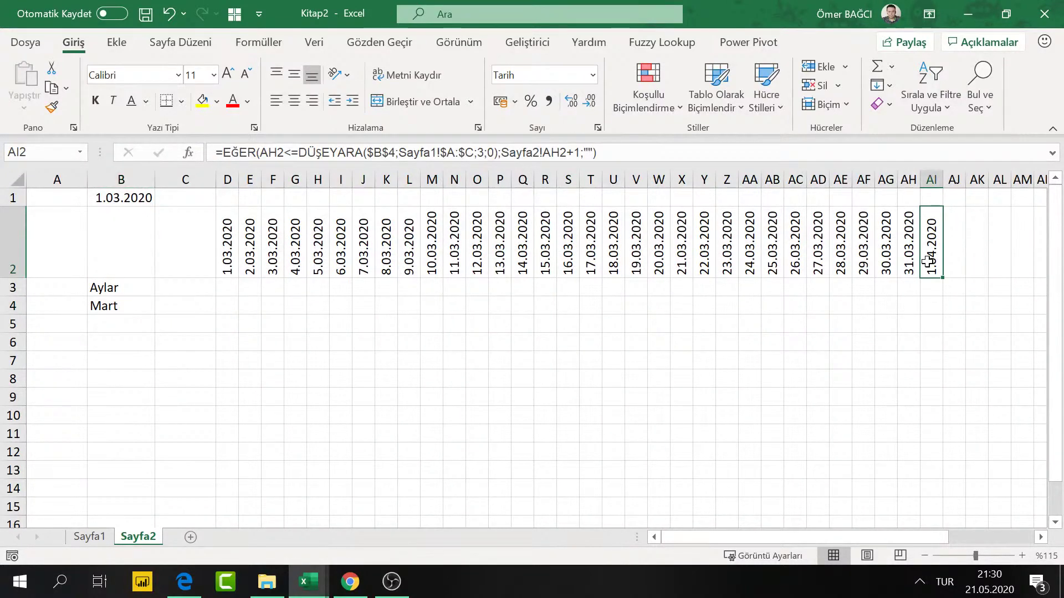
click(281, 252)
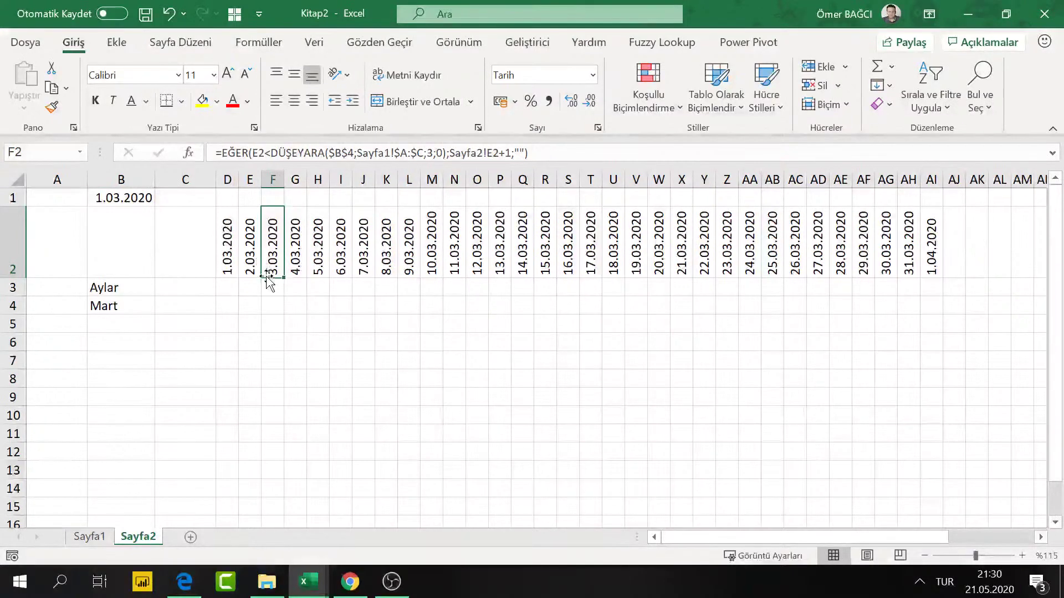
drag(283, 279, 1040, 291)
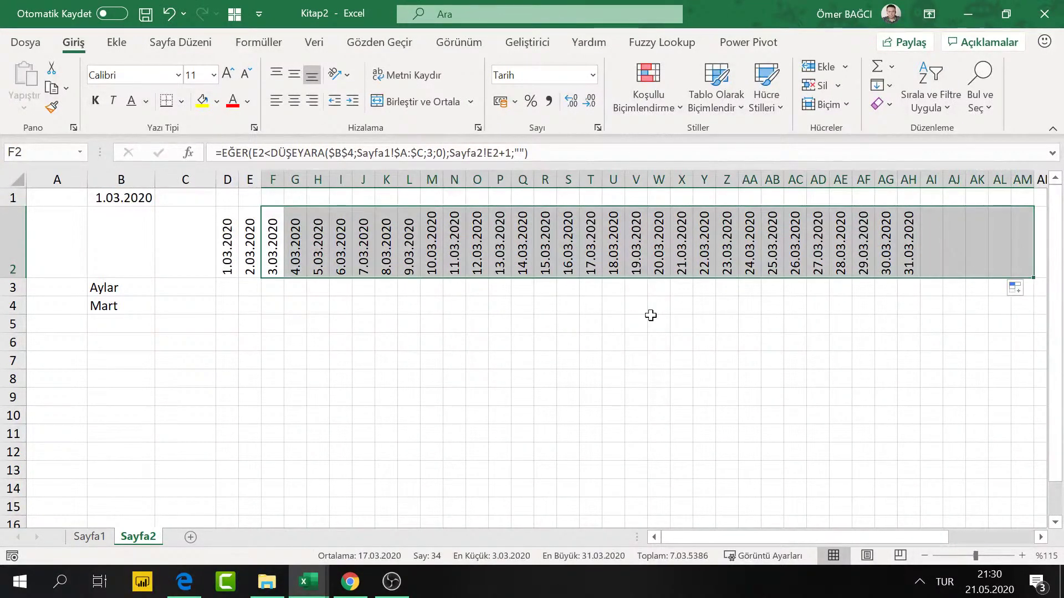
Step: Cycle B4 through Nisan, Mayıs and Temmuz, checking the formulas in E2 and G2
click(146, 305)
click(162, 307)
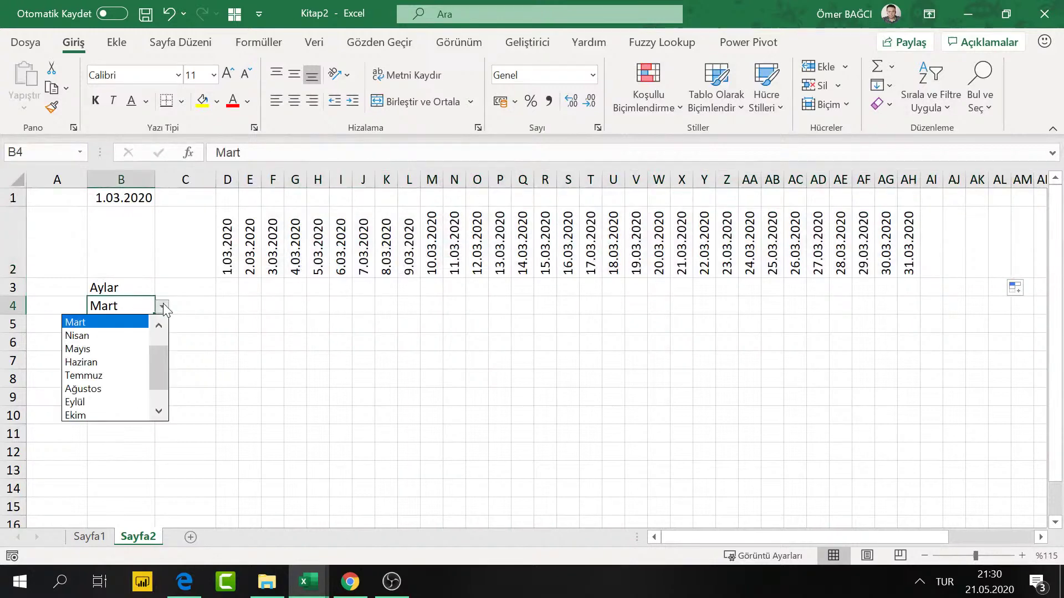
click(121, 337)
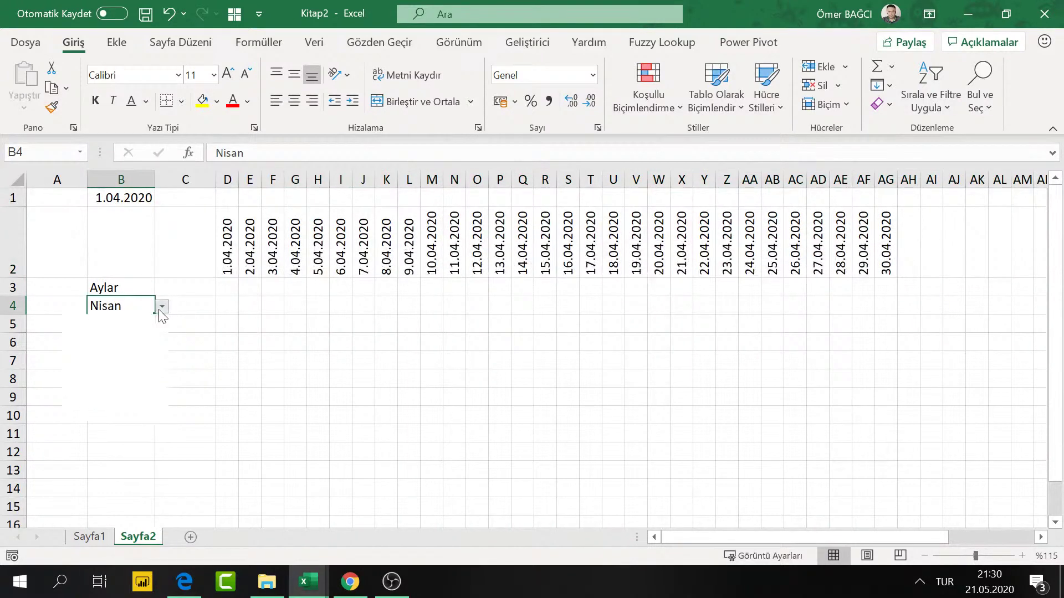
click(160, 308)
click(125, 336)
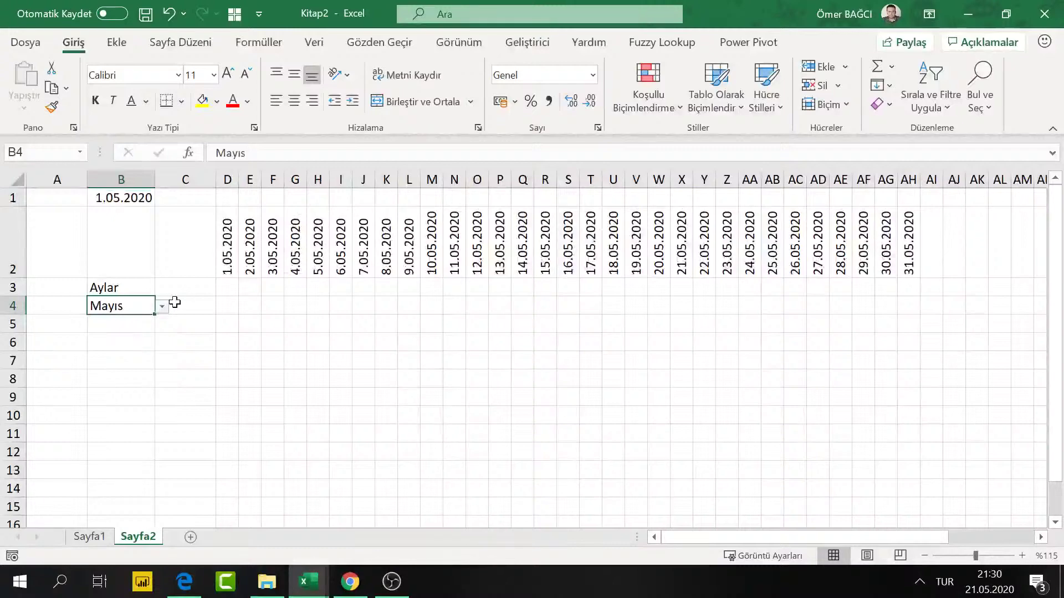
click(161, 308)
click(118, 352)
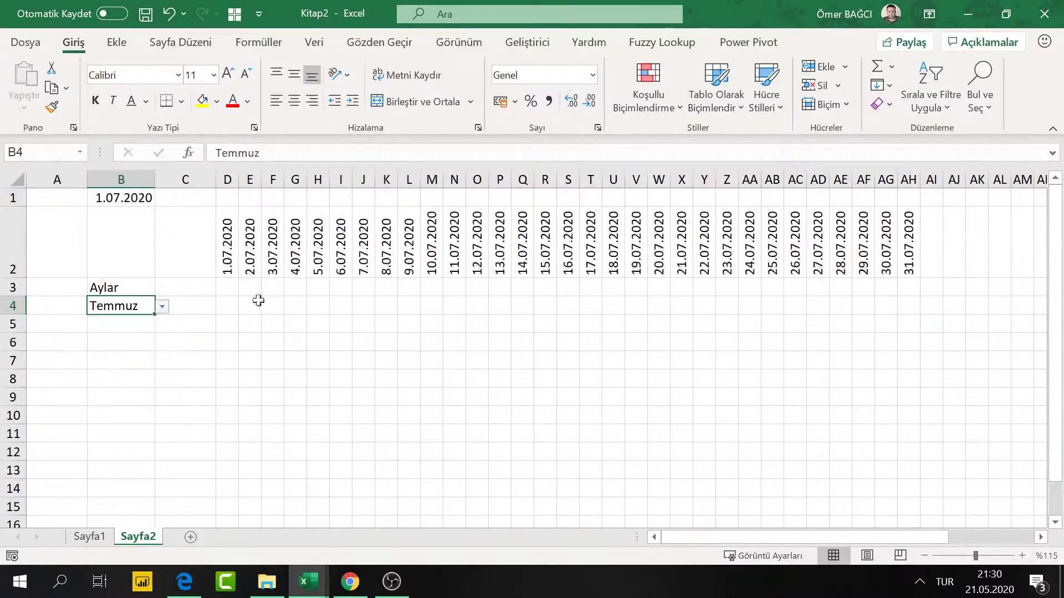
click(258, 258)
click(289, 255)
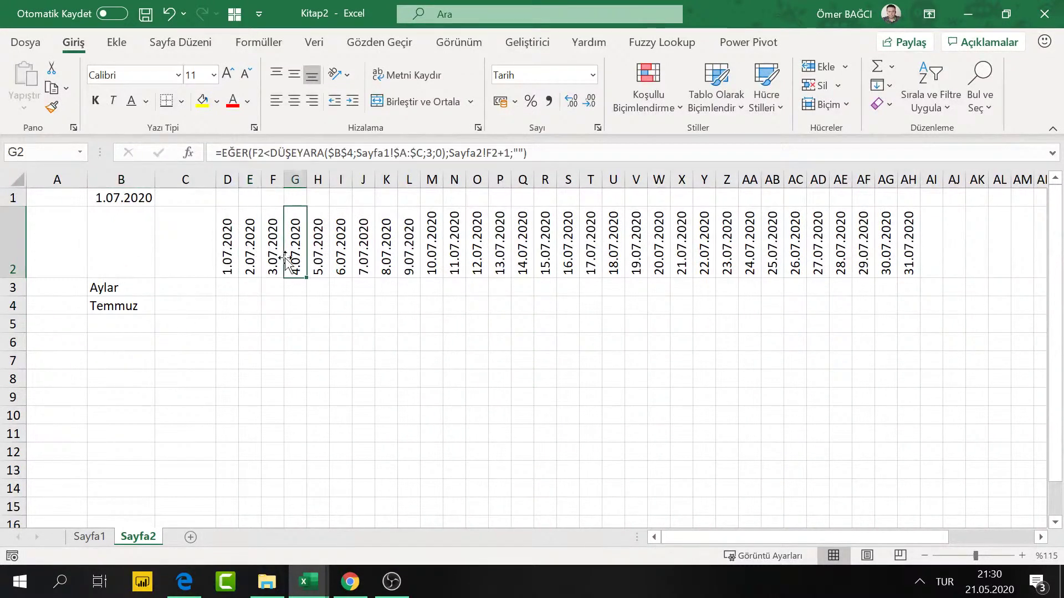
click(272, 248)
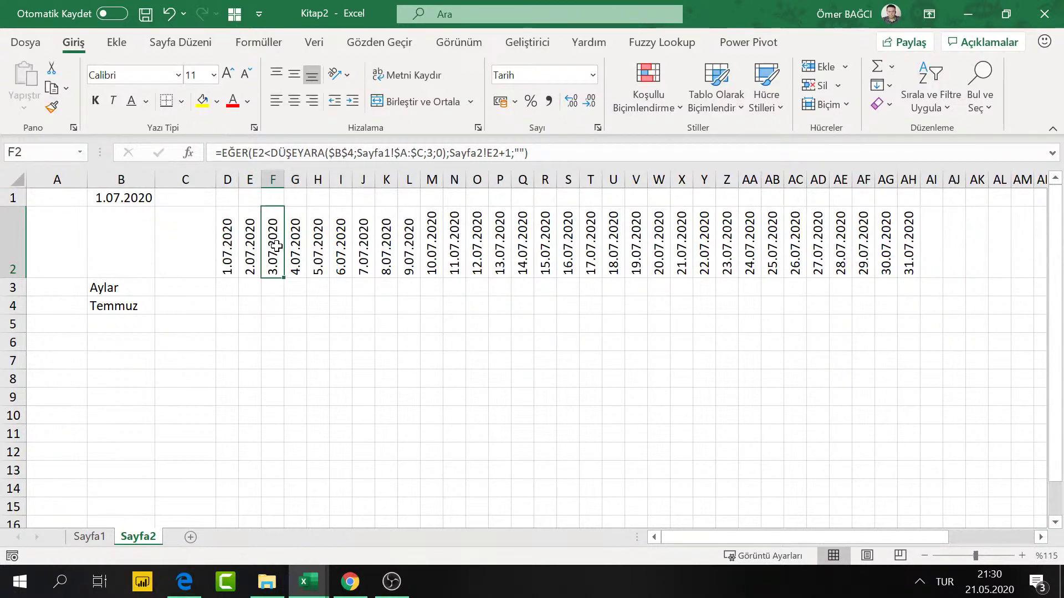
double_click(274, 247)
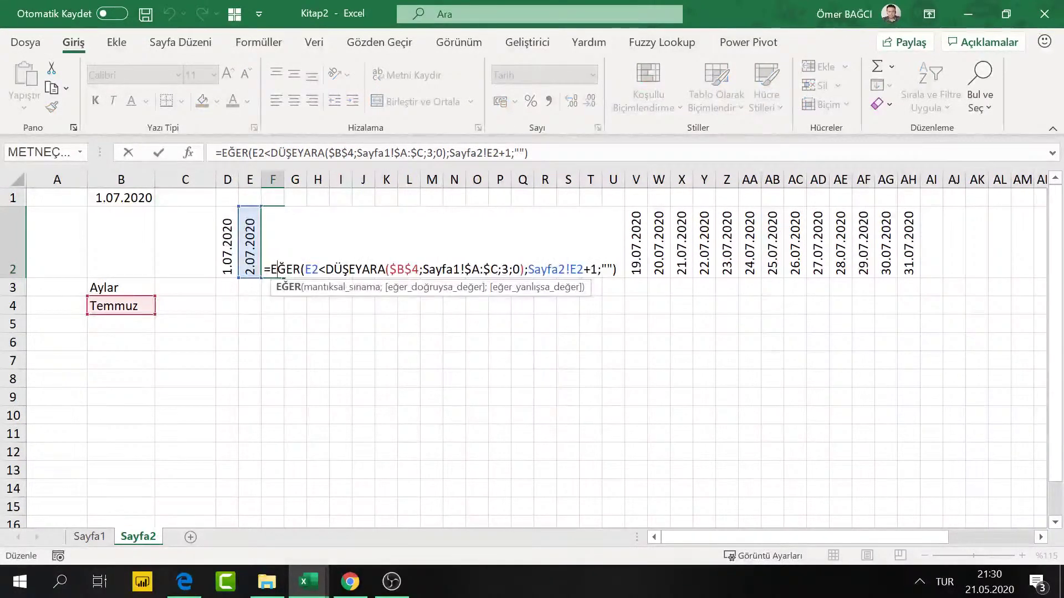
drag(265, 270, 615, 269)
key(Escape)
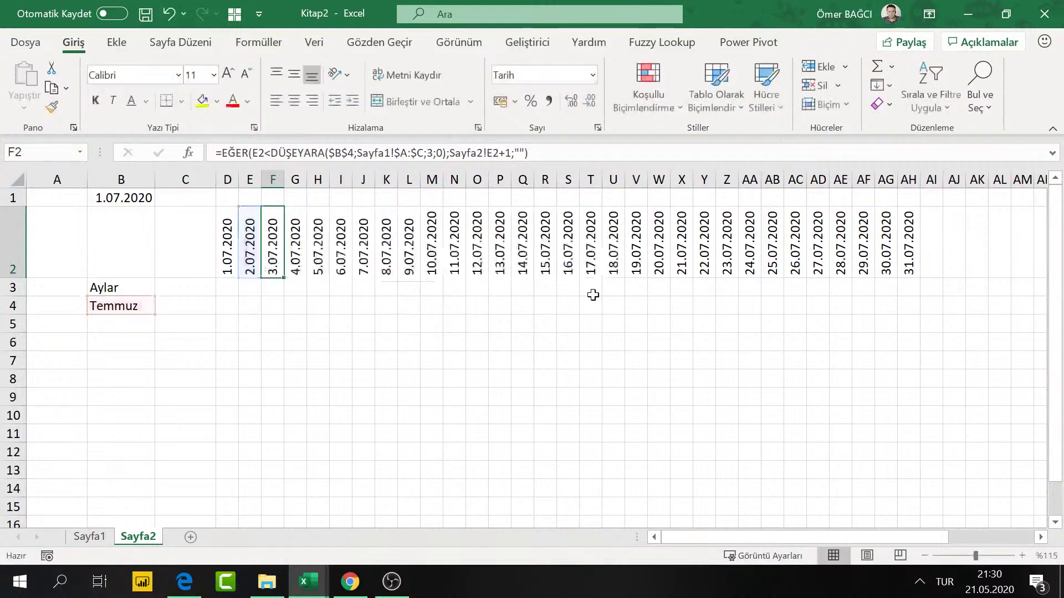
click(135, 304)
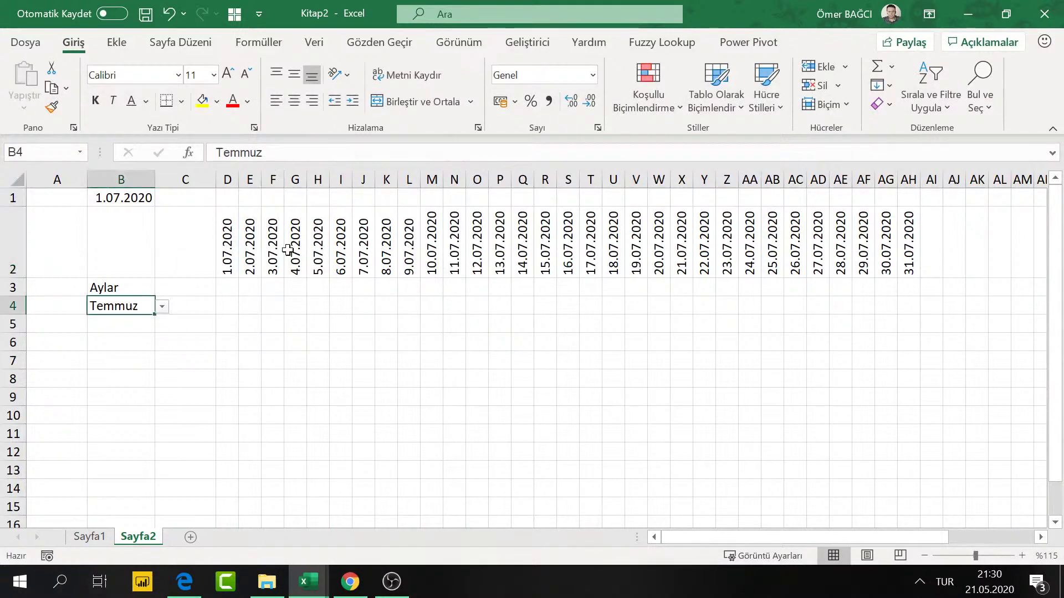
click(288, 250)
click(226, 249)
click(251, 259)
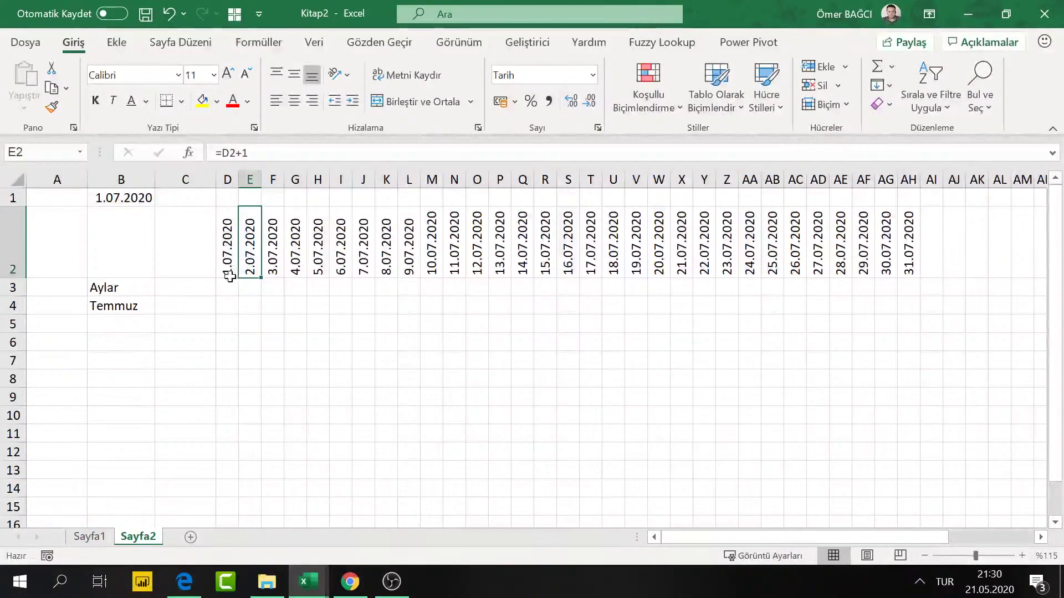
click(229, 273)
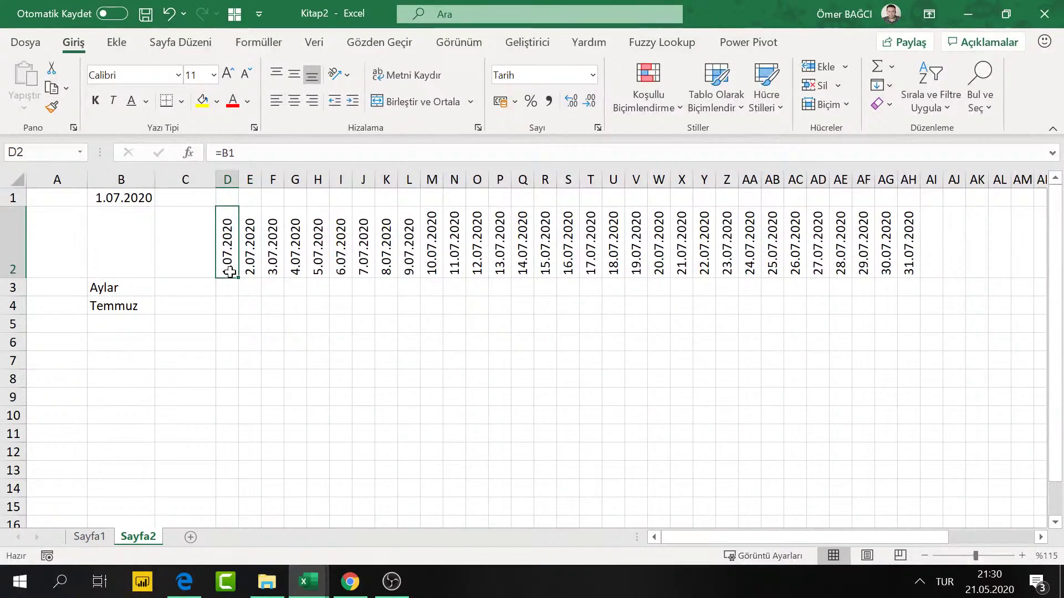
click(230, 292)
drag(230, 292, 895, 309)
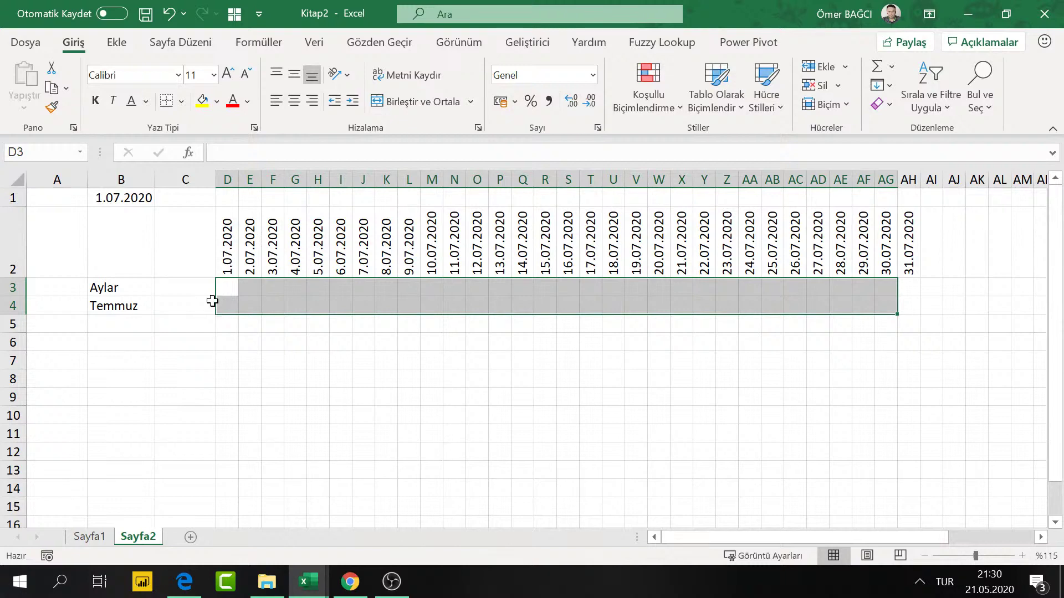
click(107, 537)
click(233, 289)
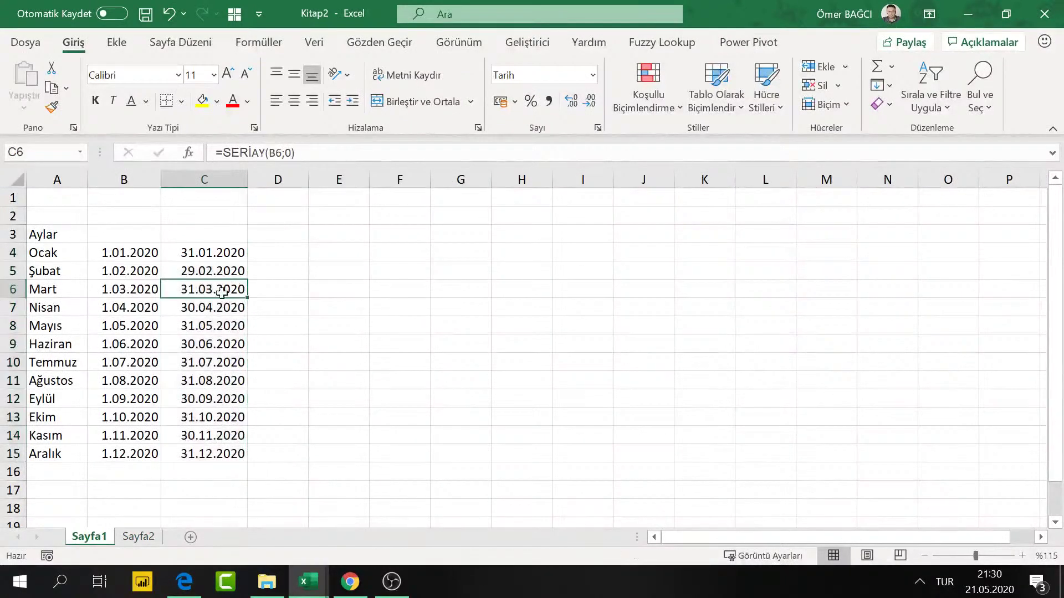
key(Left)
key(Down)
key(Down)
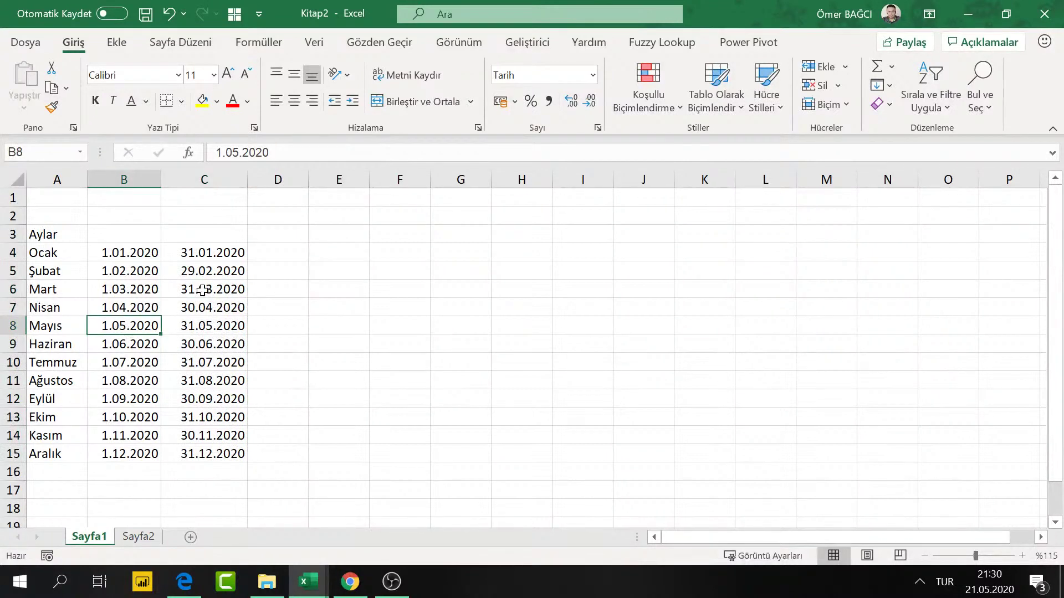
click(200, 268)
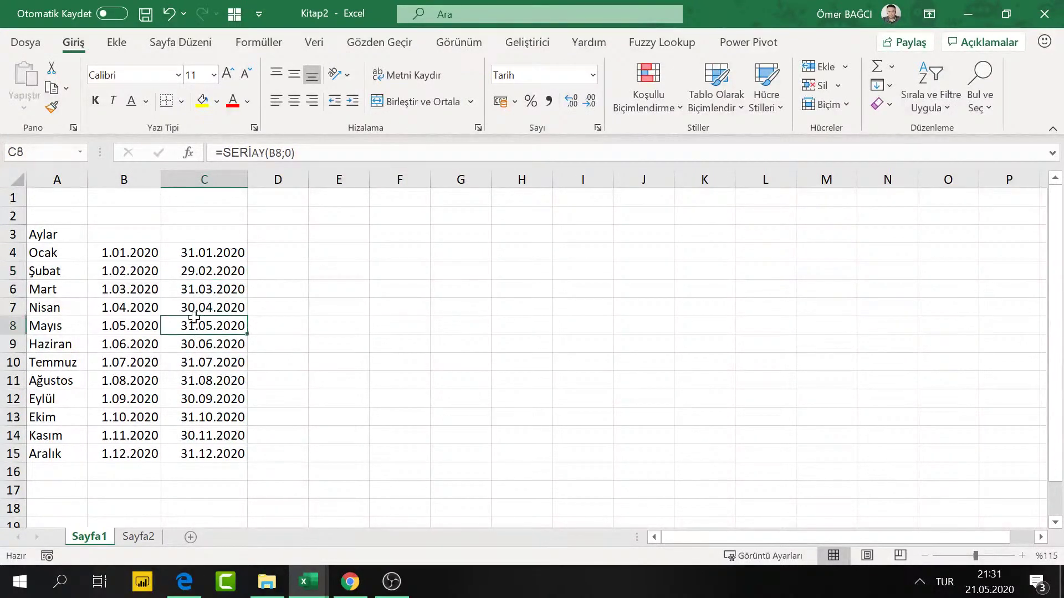
drag(198, 331, 188, 271)
click(191, 270)
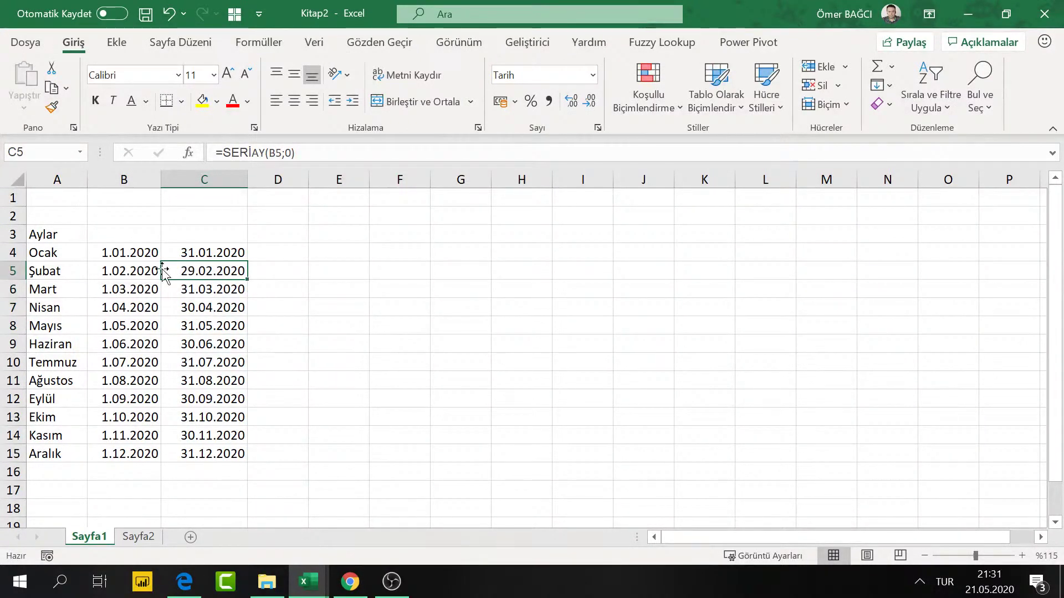
double_click(204, 272)
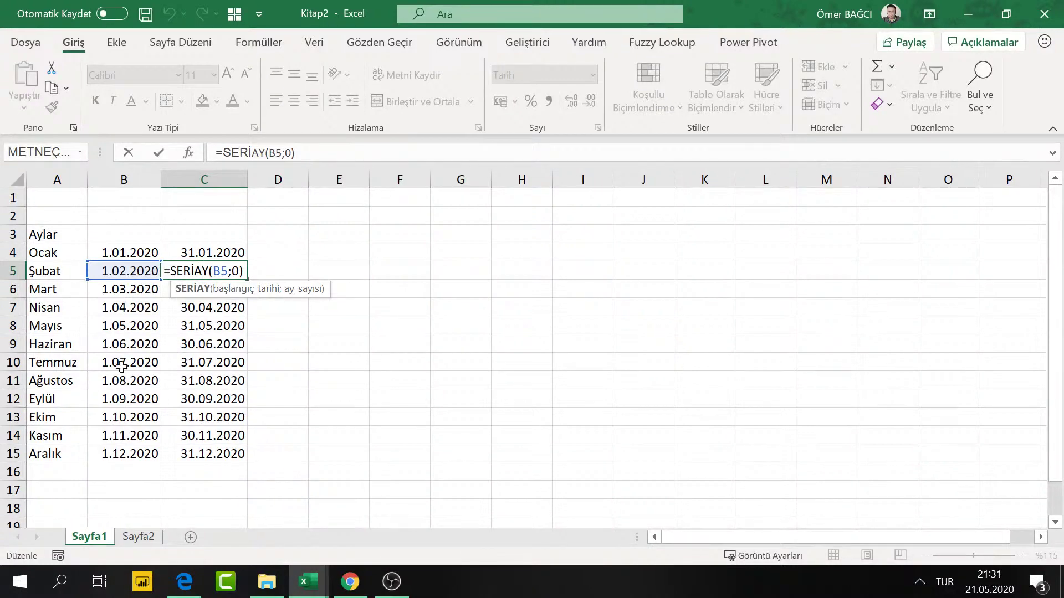
click(138, 537)
click(302, 376)
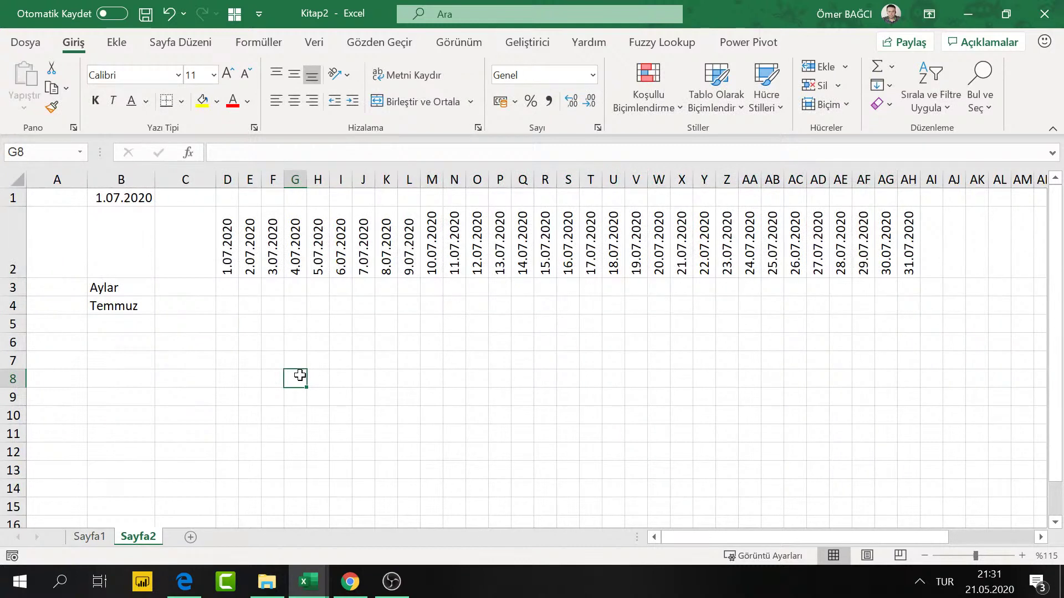
Step: Select D2:AH2 and start a new conditional formatting rule based on a formula
click(227, 249)
drag(226, 249, 902, 241)
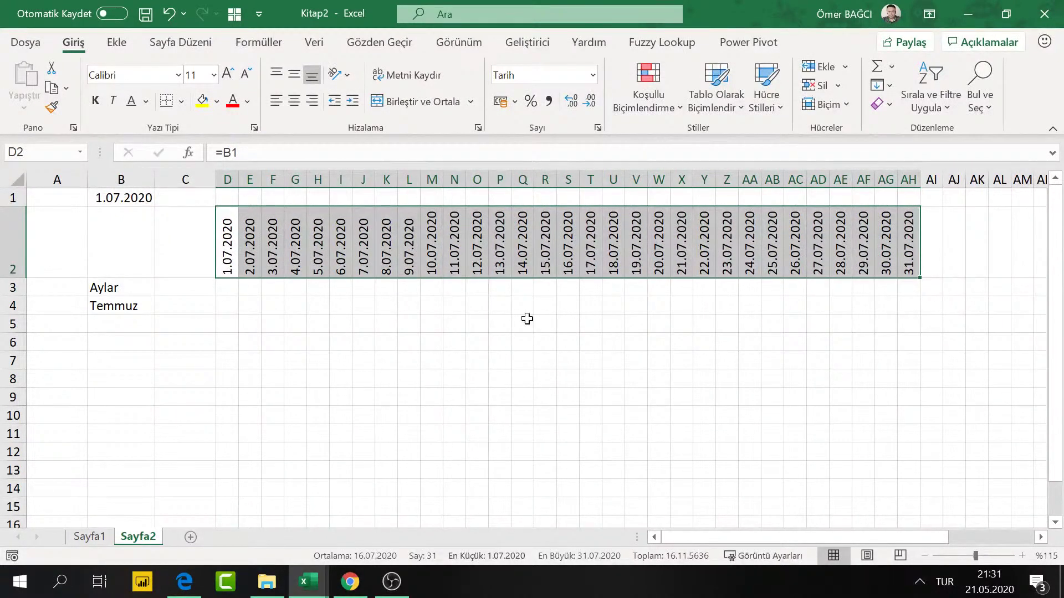
click(636, 103)
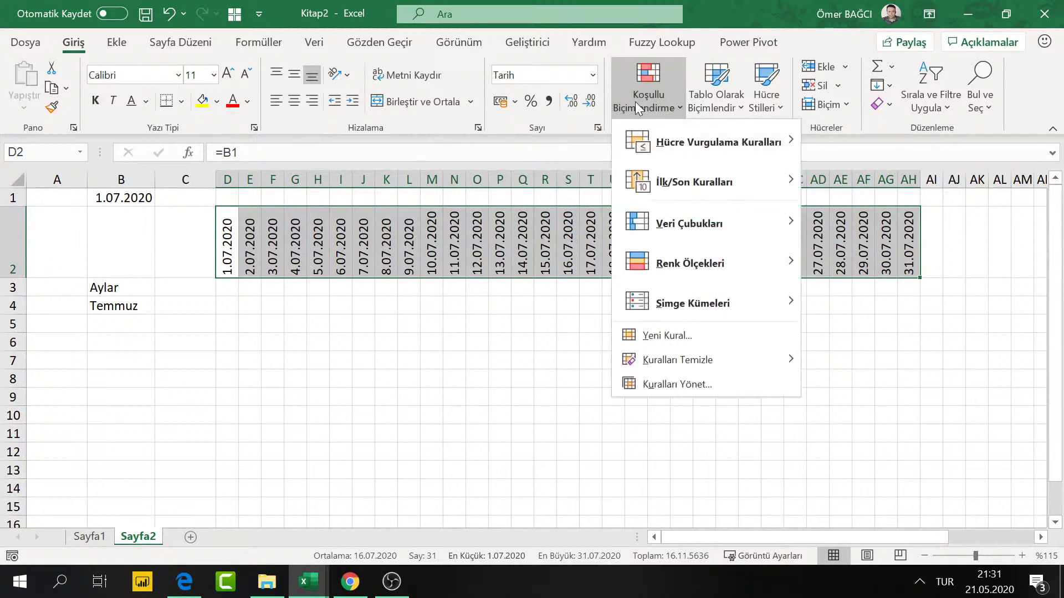
click(661, 338)
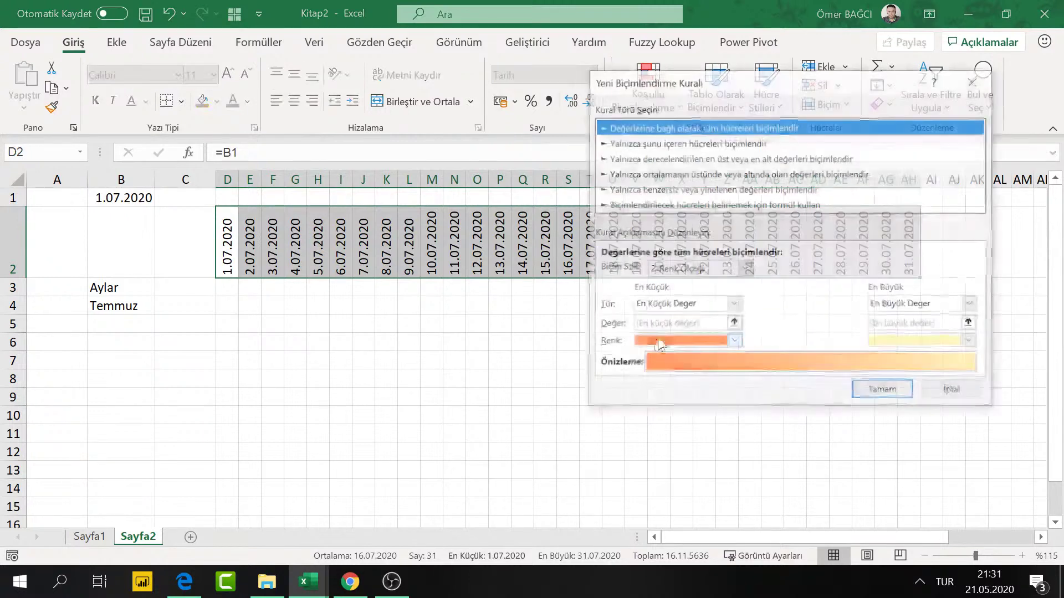
click(644, 205)
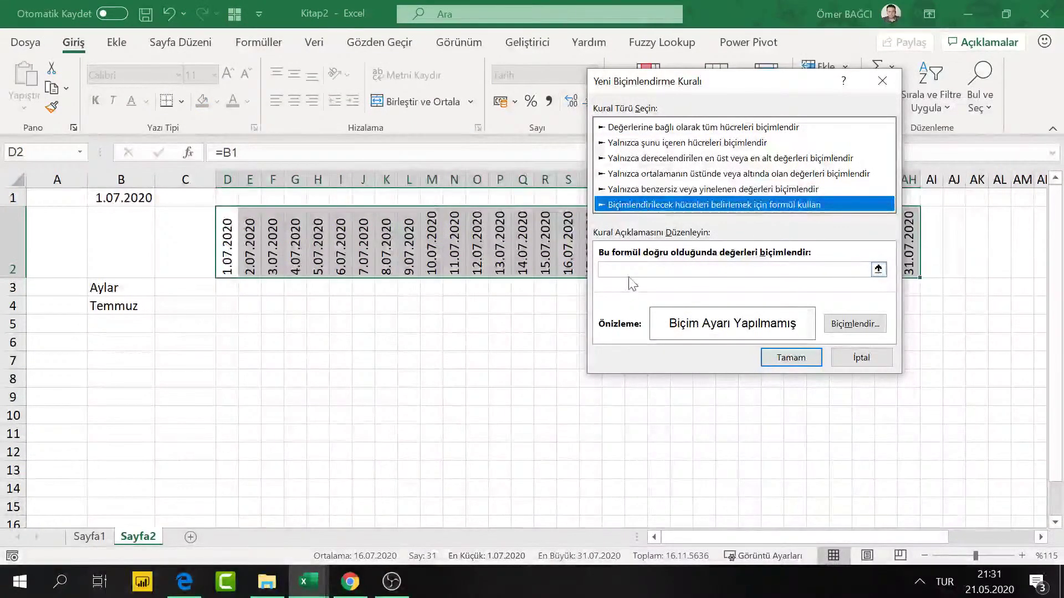
Step: Begin the rule formula as =D2>=Haftanıngünü( with $D$2 as its argument
mouse_move(702, 88)
mouse_down()
mouse_move(654, 236)
mouse_move(743, 125)
mouse_up()
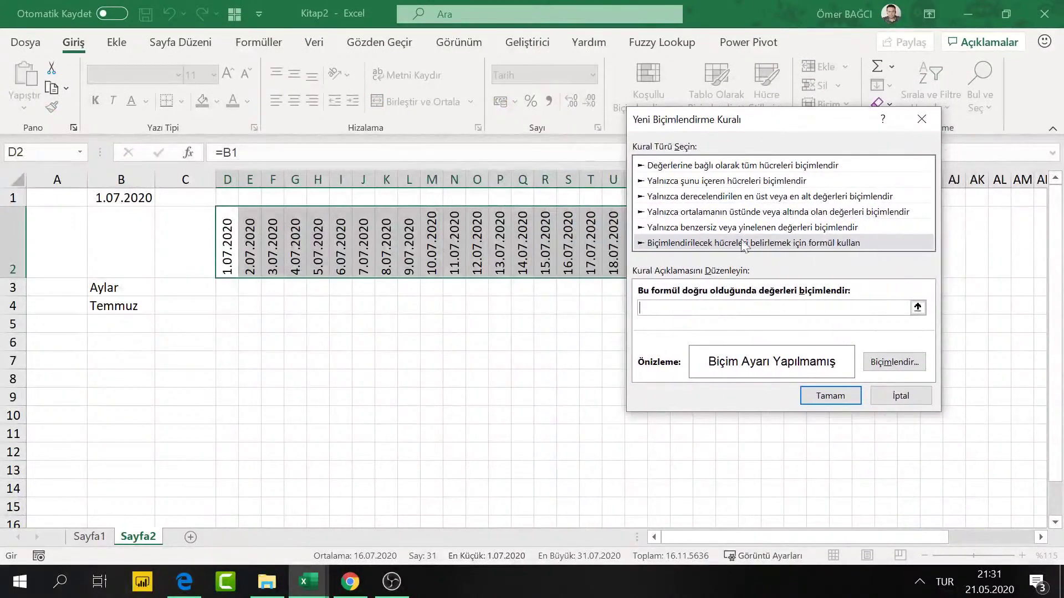
text(=)
text(D2)
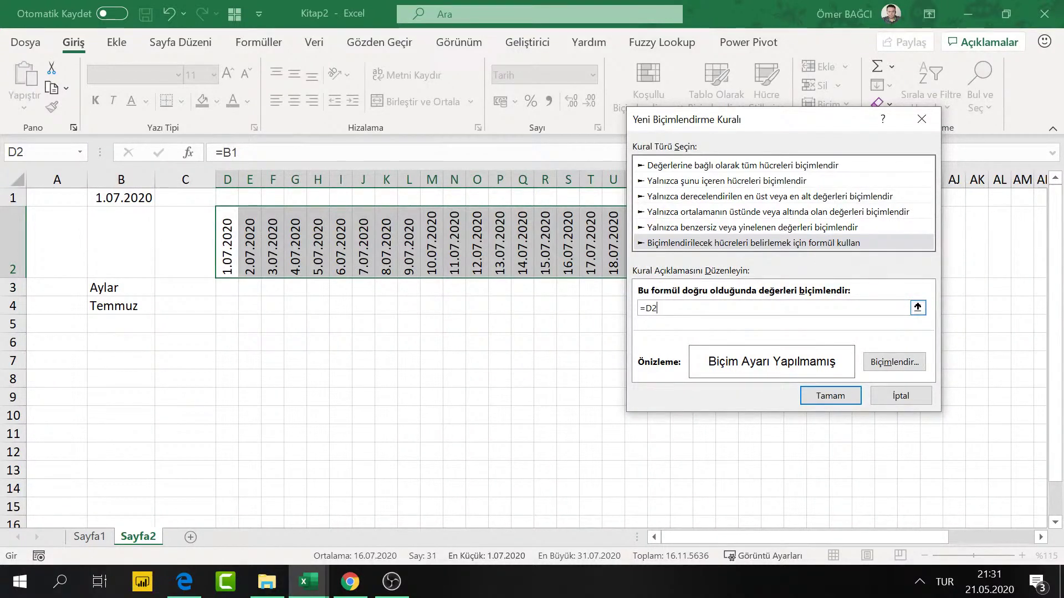
text(>=)
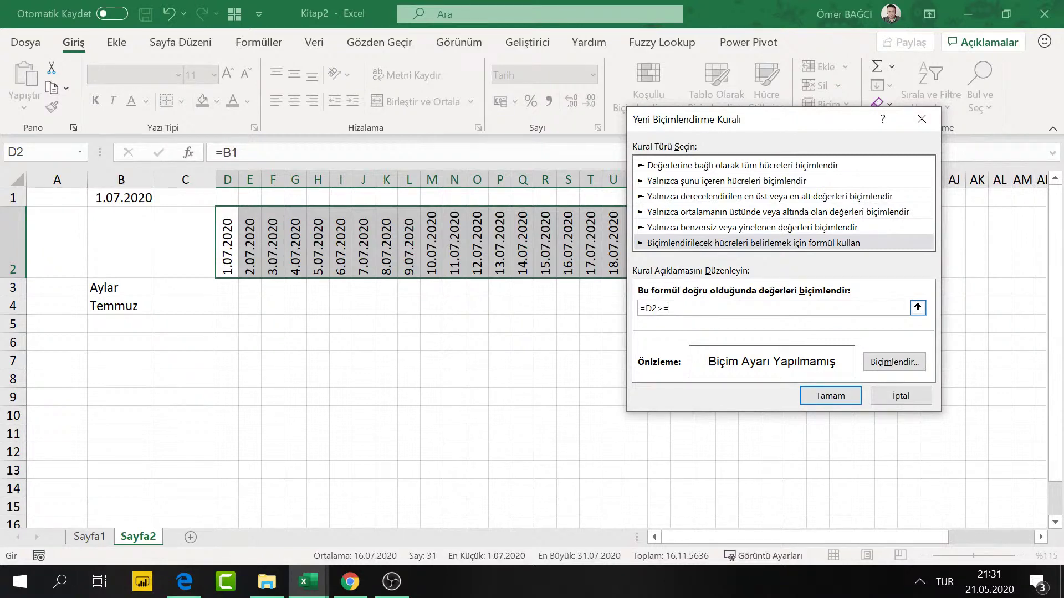
text(ftanıngü)
text(nü()
click(229, 245)
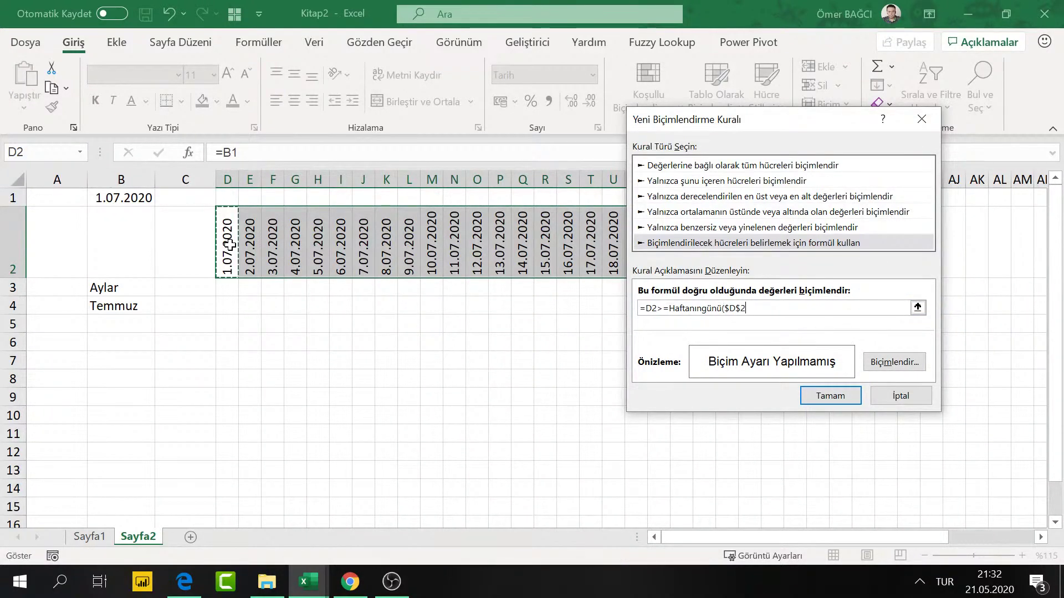
Step: Adjust the D2 reference in the weekday rule formula and give the rule a red fill
key(BackSpace)
key(BackSpace)
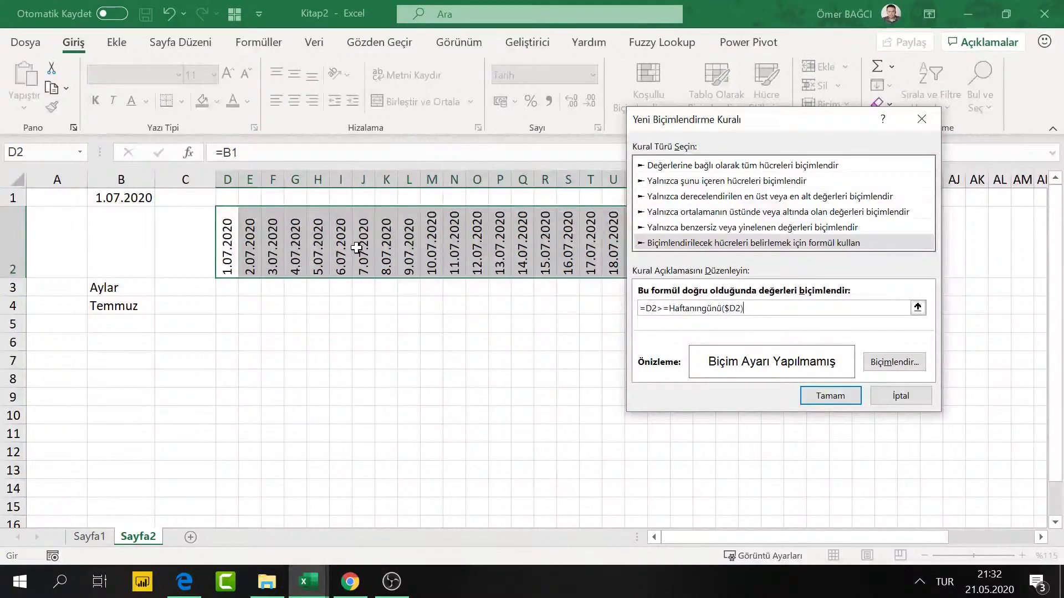
text(;2)
click(892, 362)
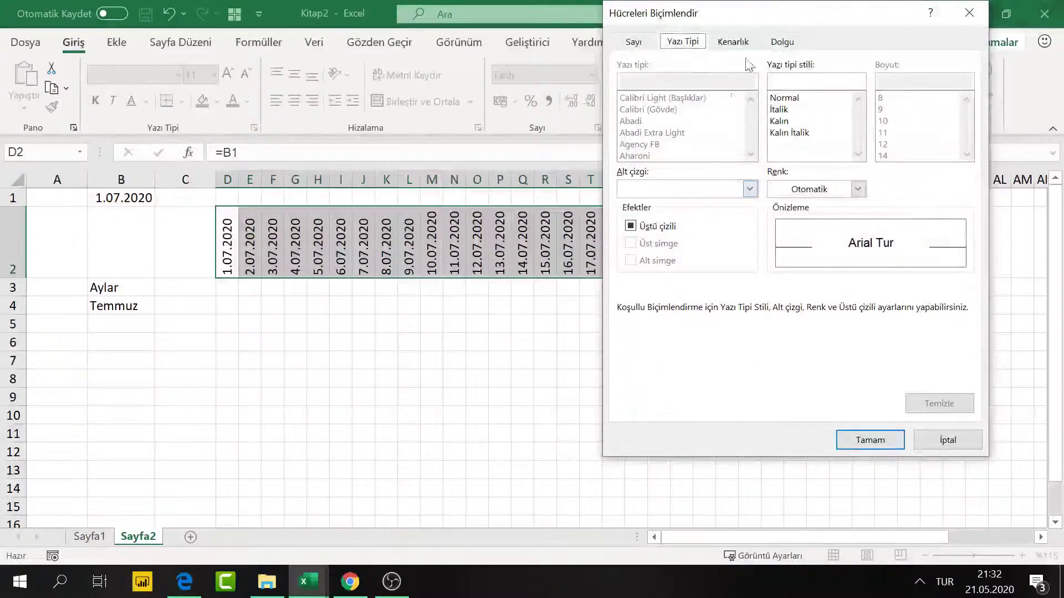
click(782, 42)
click(647, 195)
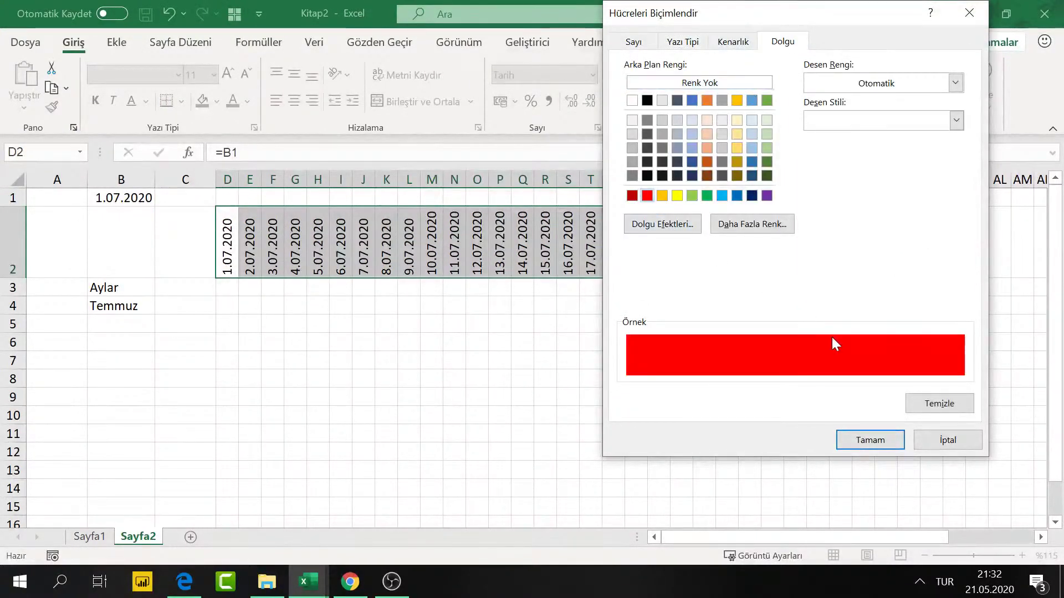
click(880, 443)
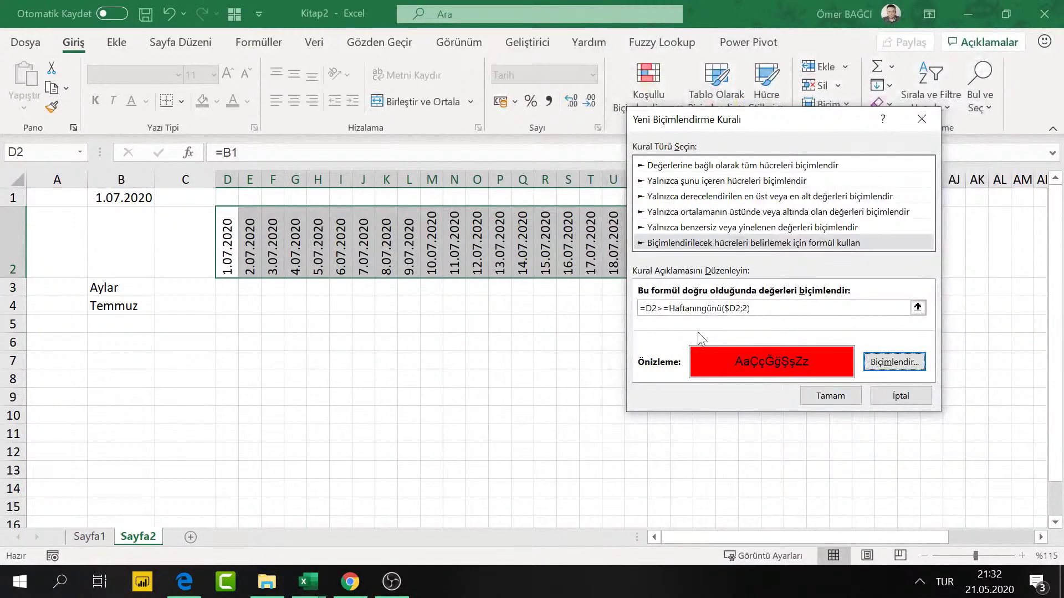
Step: Correct the formula to =Haftanıngünü(D2;2)=7 and apply it so July's Sundays turn red
click(669, 308)
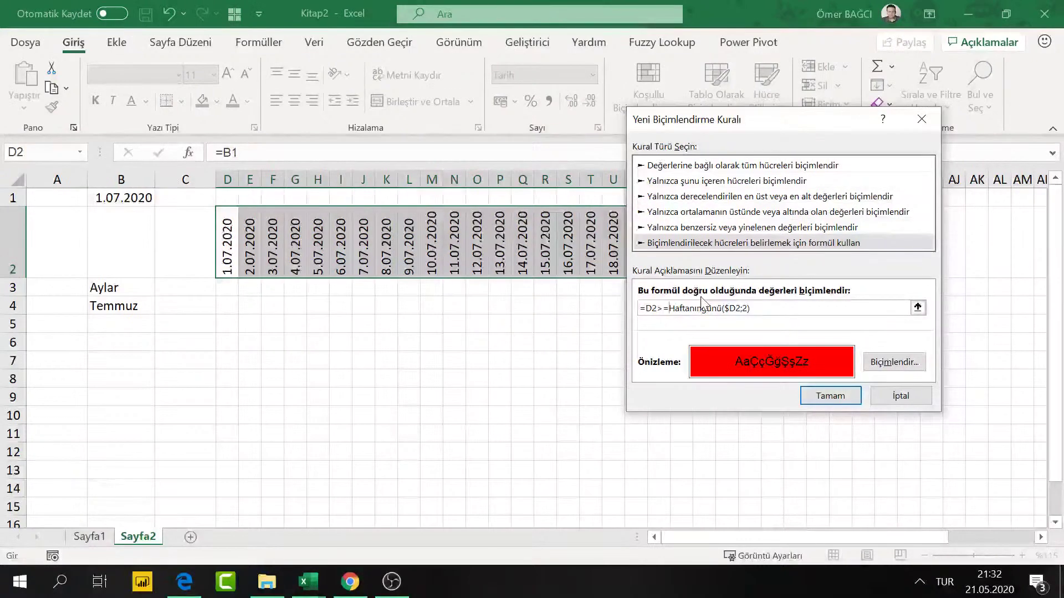
key(BackSpace)
key(BackSpace)
key(BackSpace)
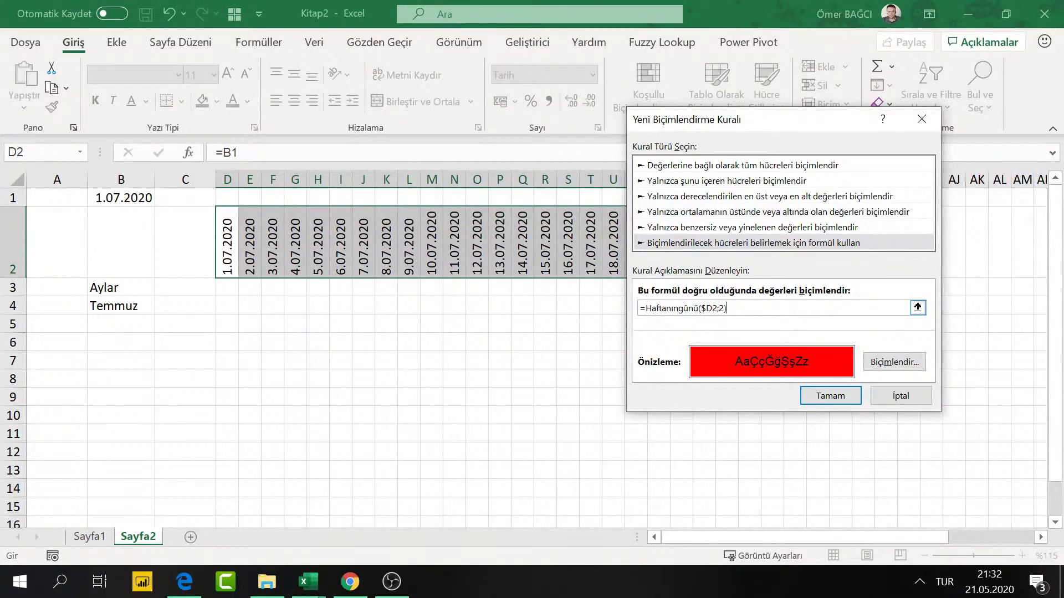
text(=7)
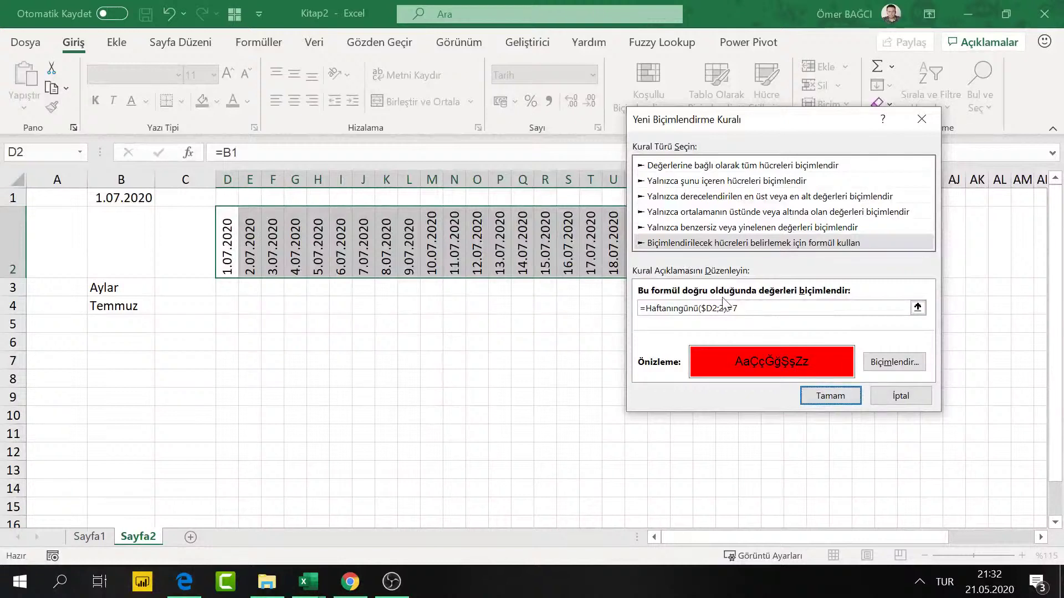
click(704, 308)
key(BackSpace)
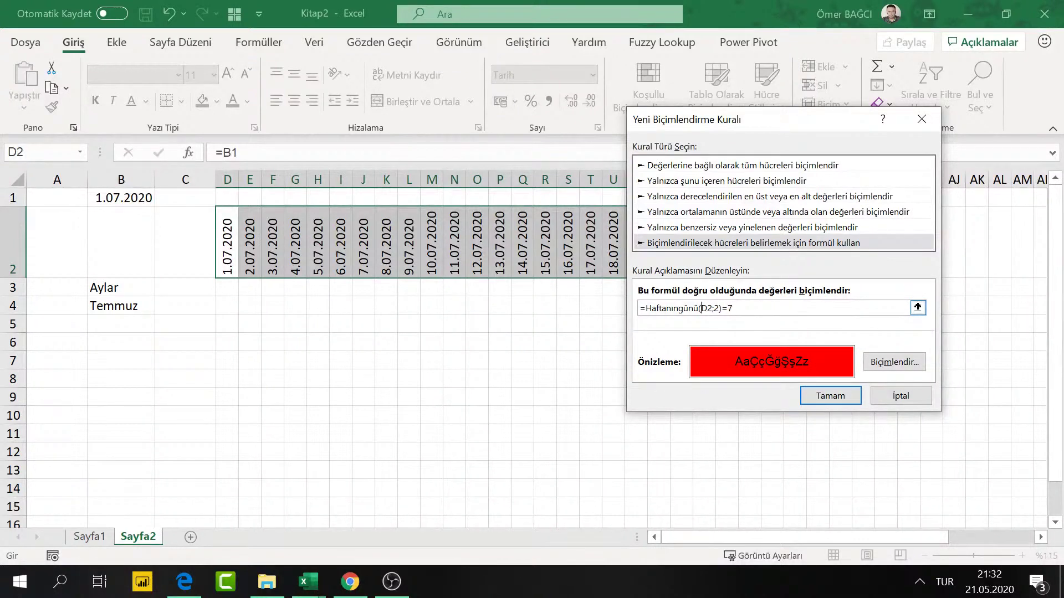
click(837, 396)
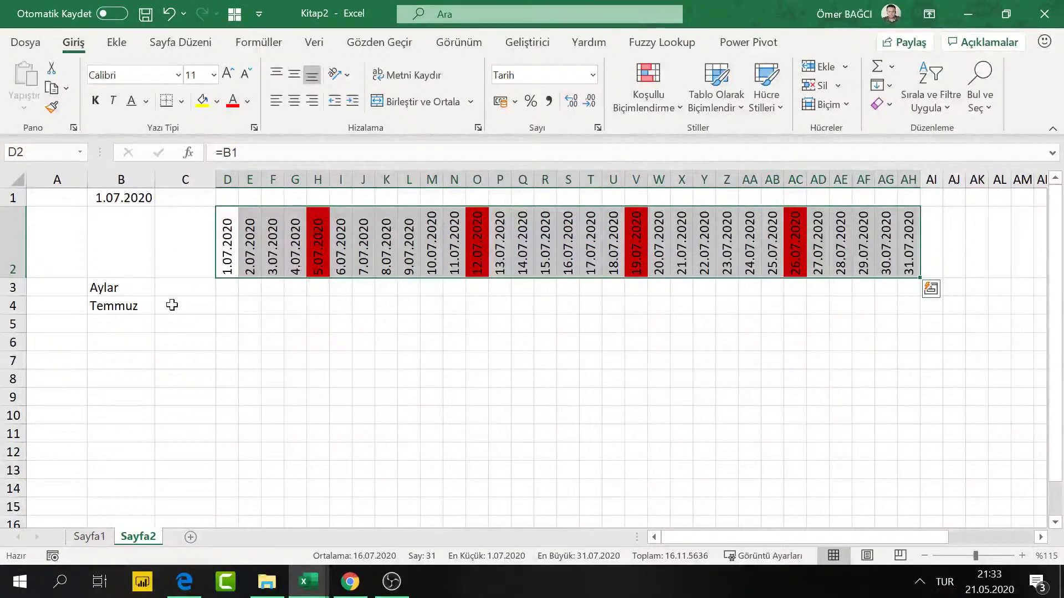
Step: Switch the calendar's month in B4 to Haziran
click(148, 307)
click(162, 308)
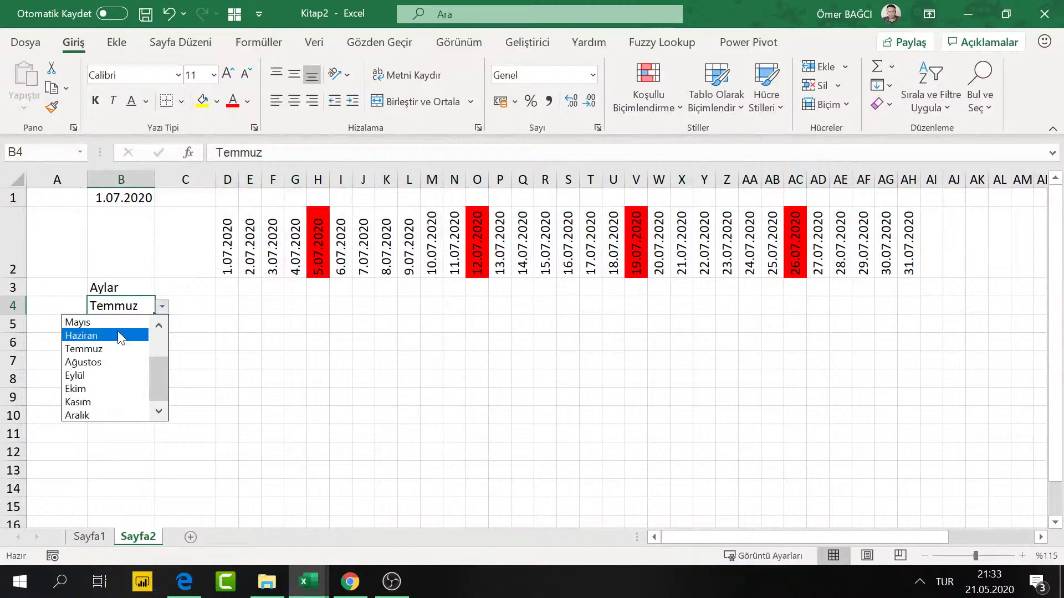
click(118, 335)
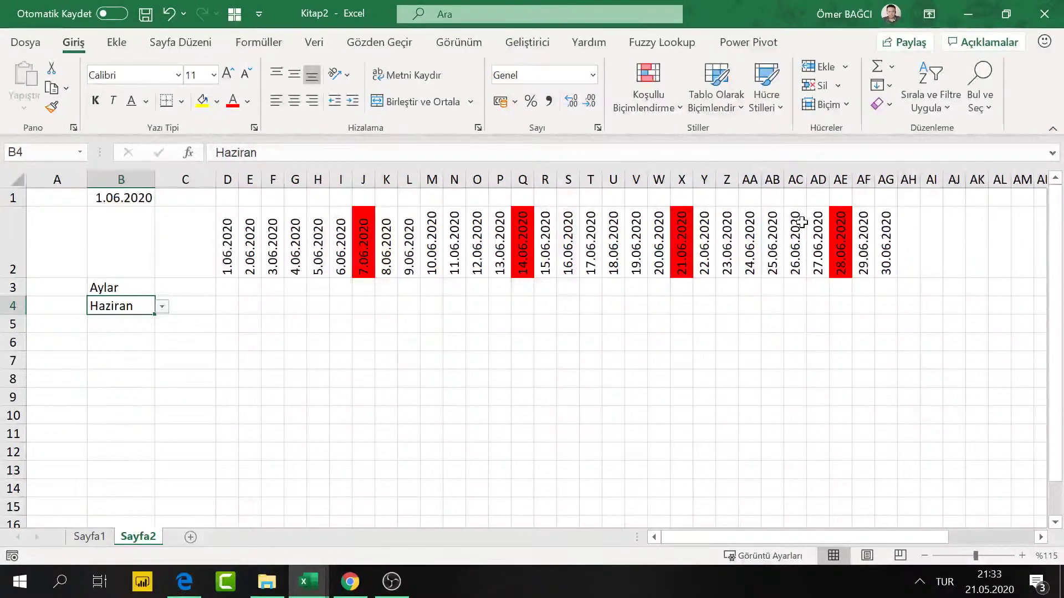
Step: Change the weekday rule to =HAFTANINGÜNÜ(D2;2)>=6 so June's Saturdays and Sundays fill red
click(524, 244)
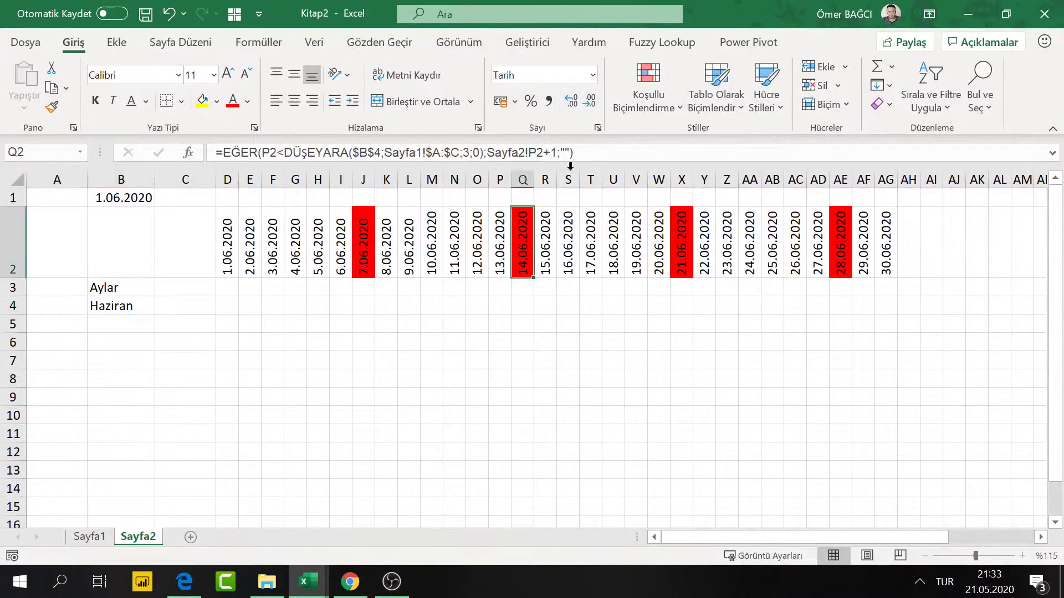
click(638, 79)
click(674, 374)
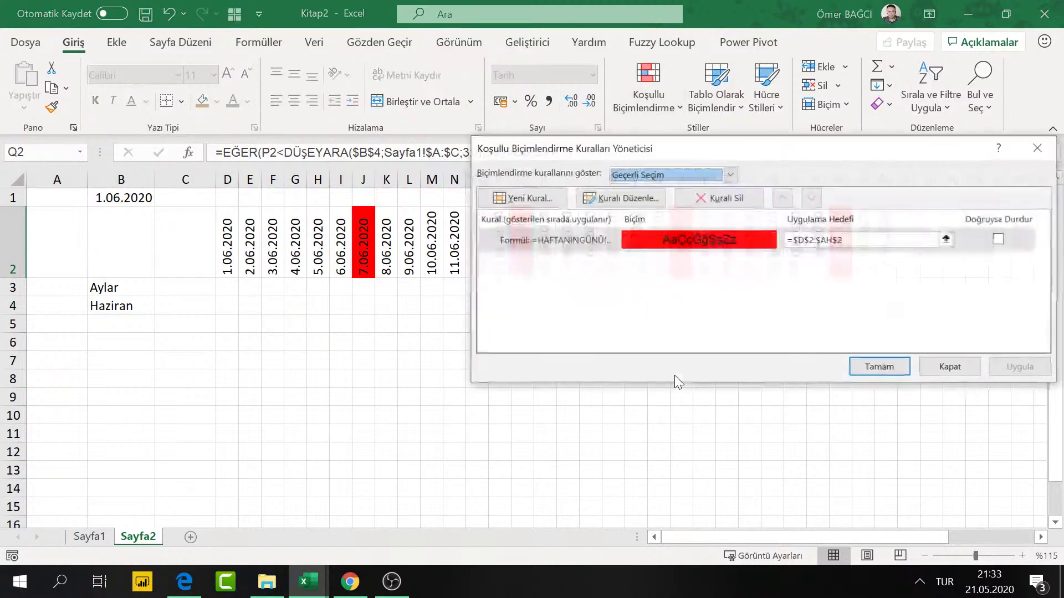
double_click(593, 237)
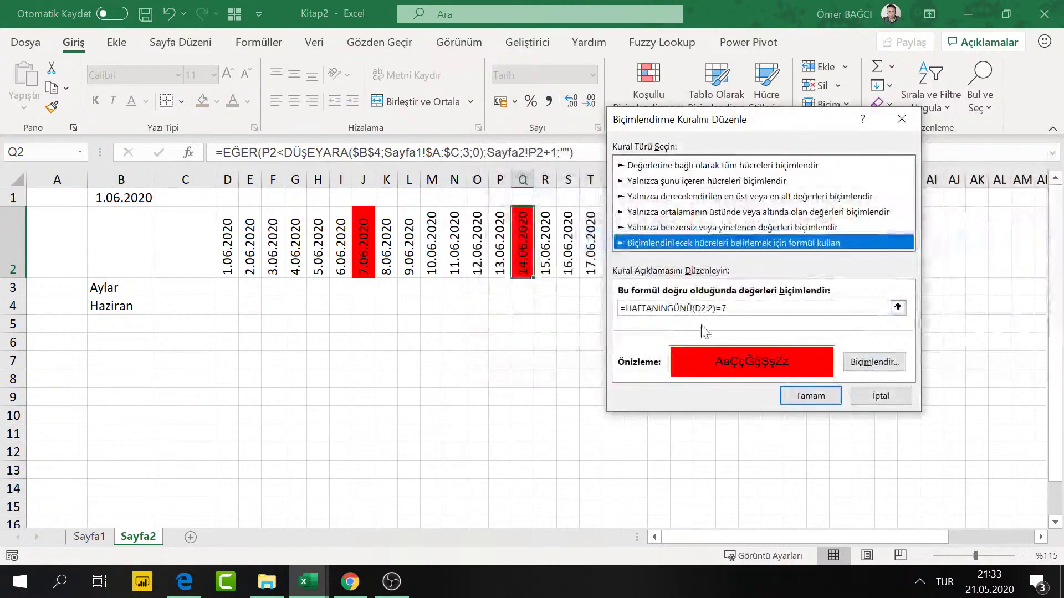
click(724, 308)
key(BackSpace)
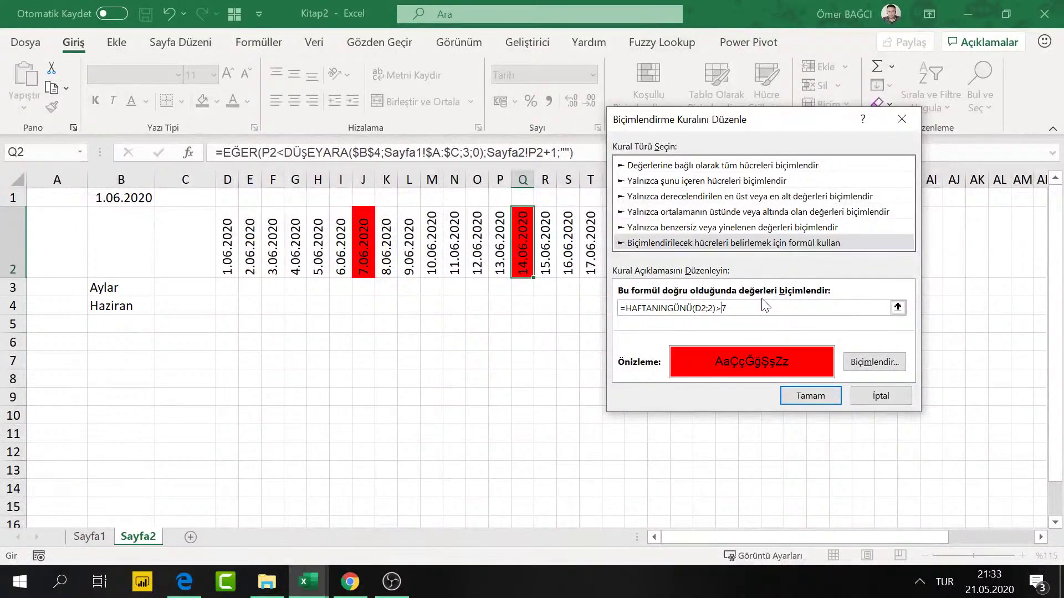
key(BackSpace)
text(6)
key(Tab)
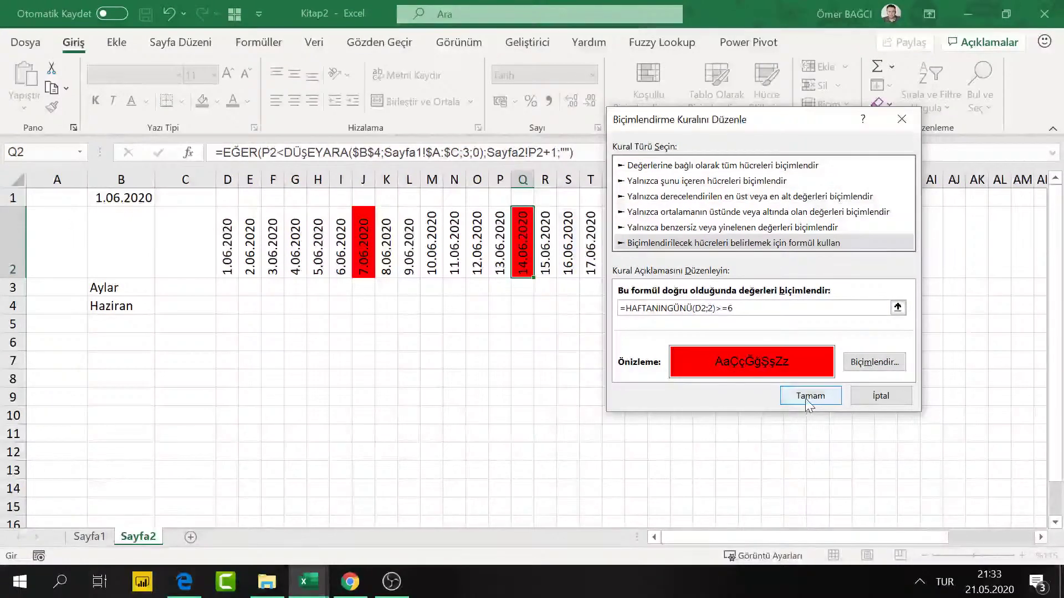
click(806, 398)
click(857, 367)
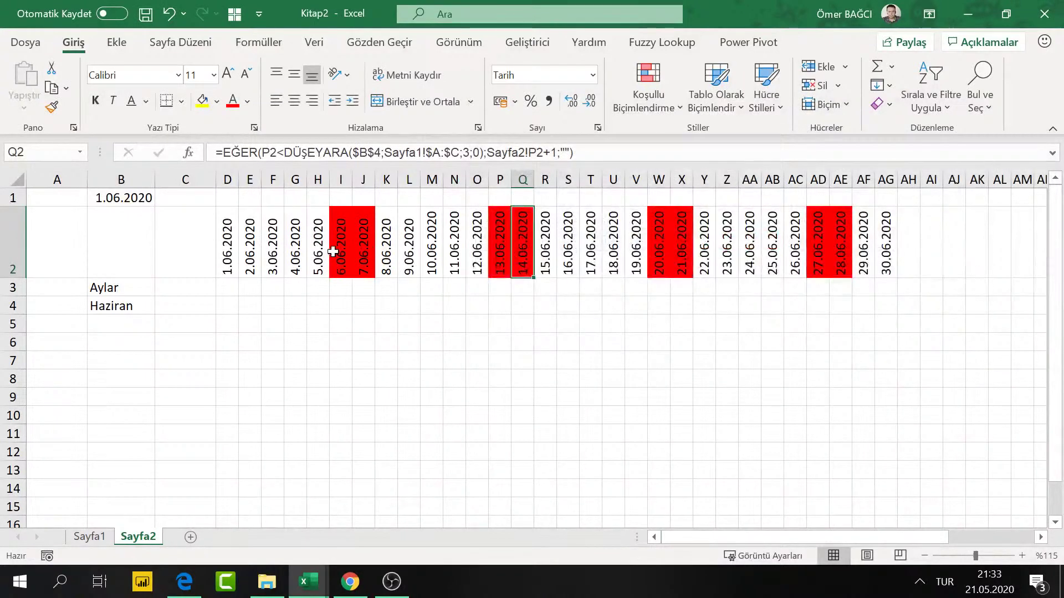
drag(315, 248, 845, 246)
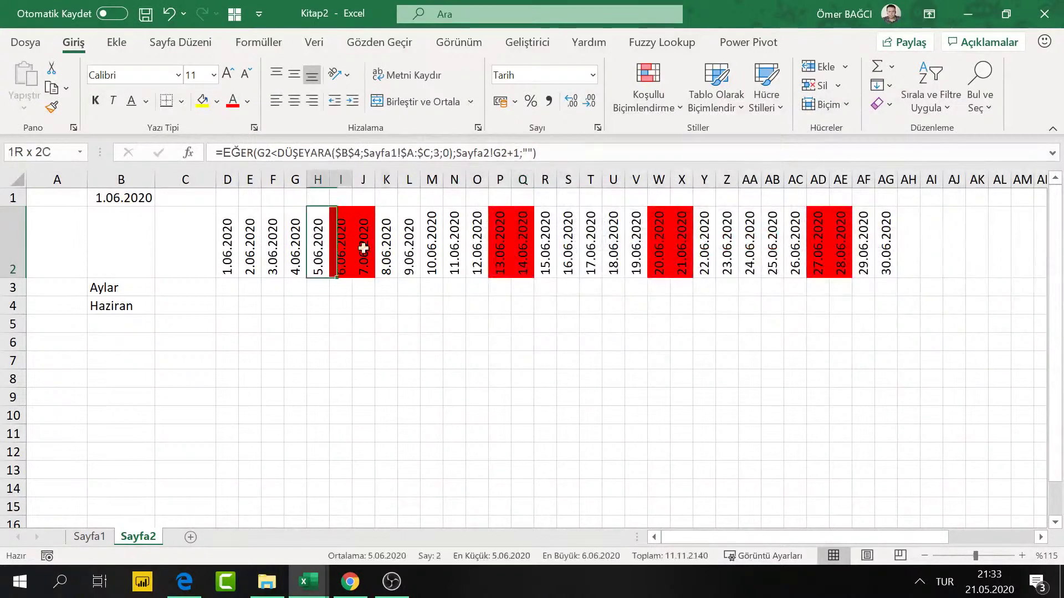
Step: Switch the calendar to Ağustos and inspect the date cells across row 2
click(474, 244)
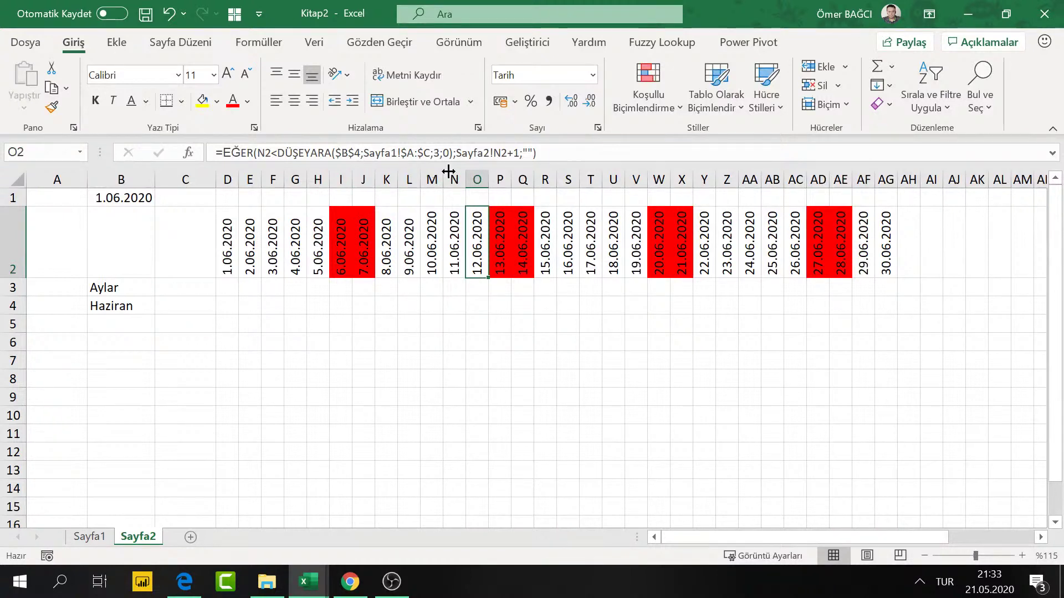
click(387, 250)
click(112, 311)
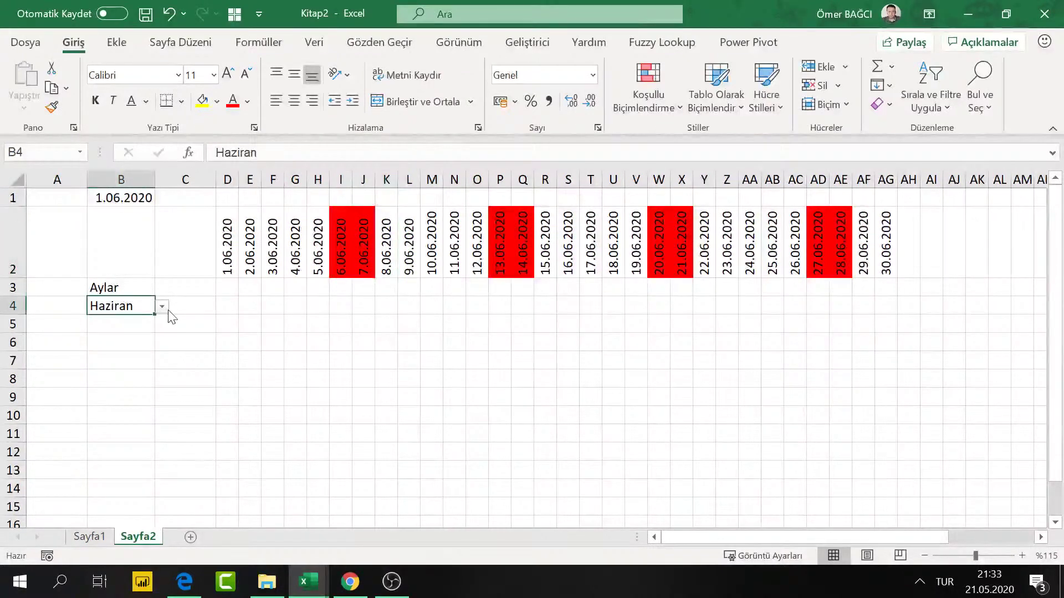
click(162, 306)
click(84, 362)
click(244, 242)
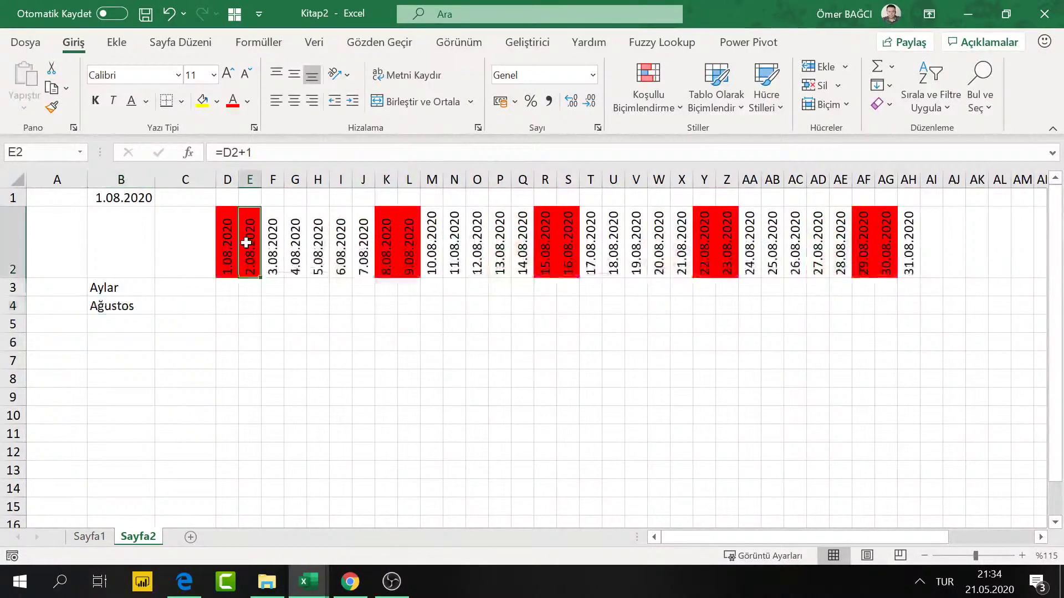
click(363, 242)
click(661, 244)
click(887, 245)
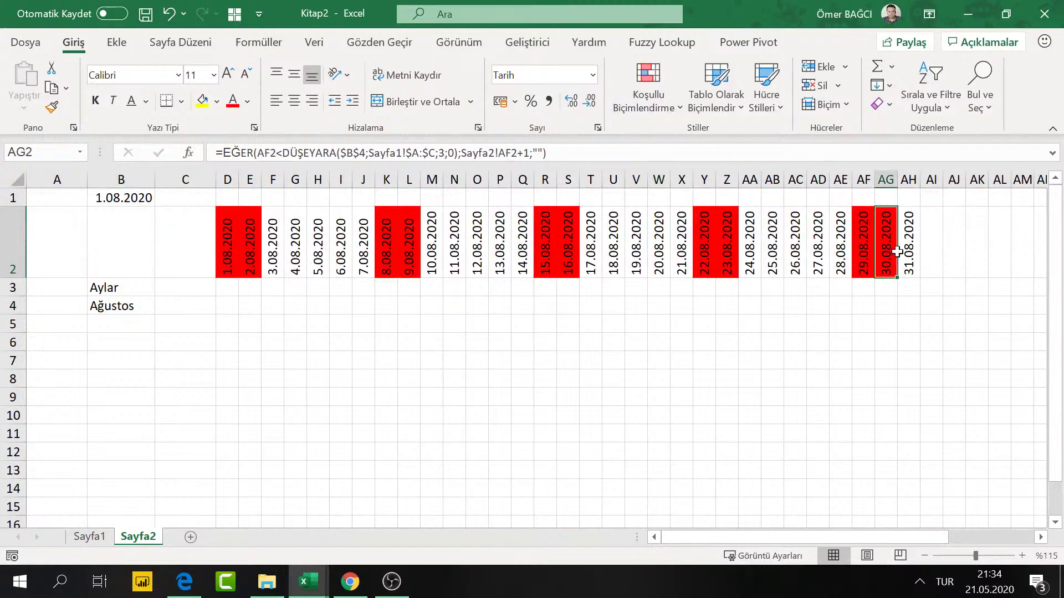
click(707, 285)
click(241, 254)
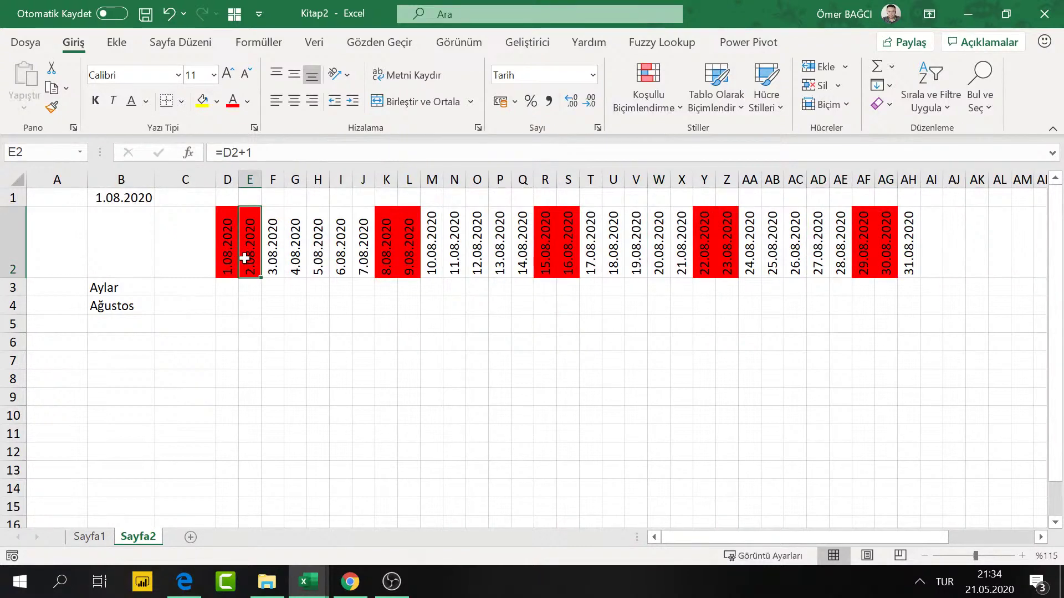
Step: Return the calendar to Haziran, check E2's date formula, then bring up the ileriexcel folder
click(125, 313)
click(161, 307)
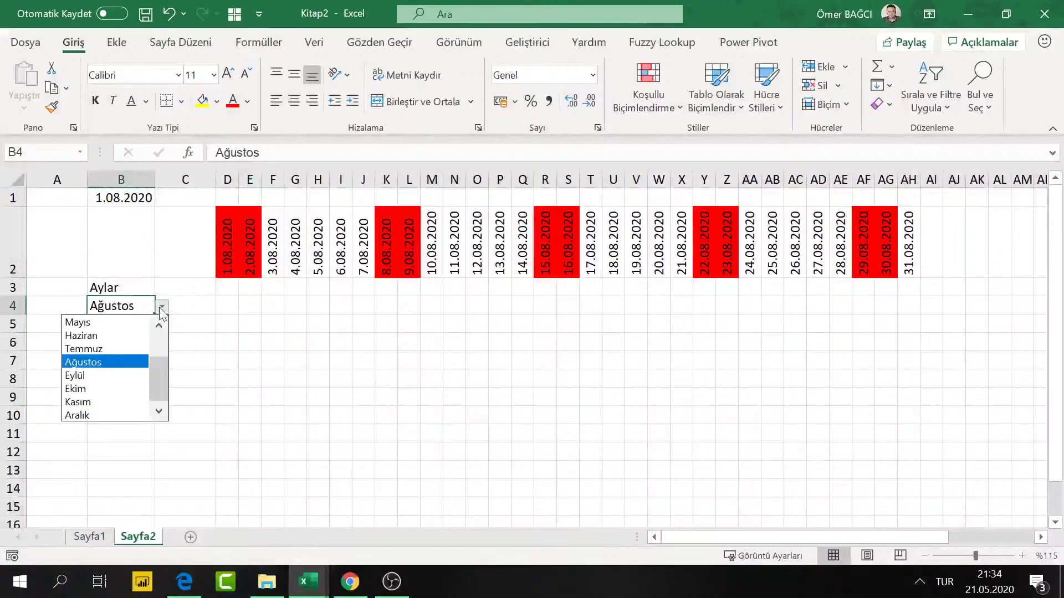
click(119, 338)
click(261, 248)
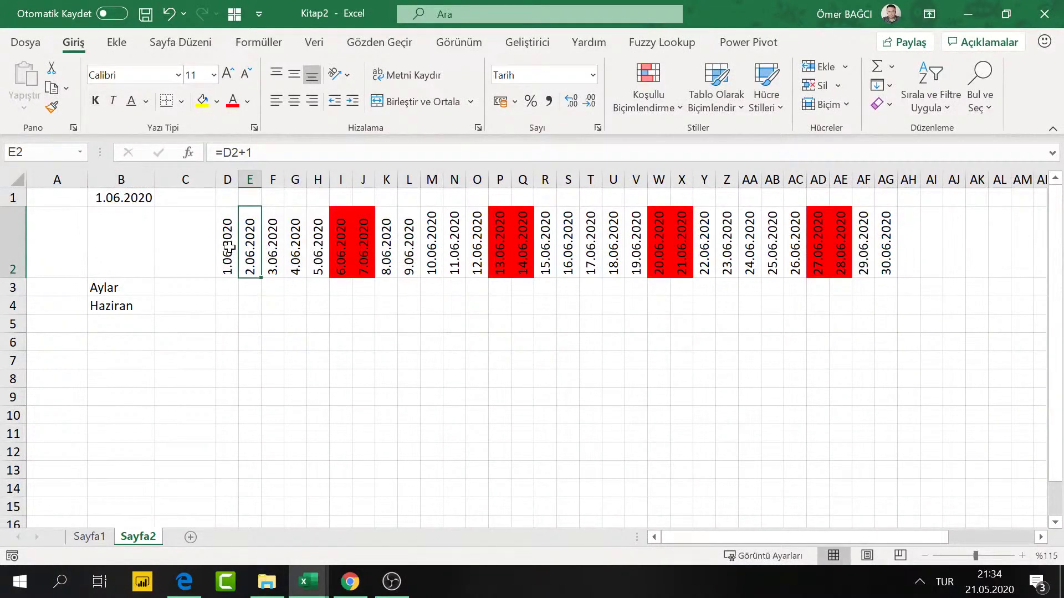
click(230, 248)
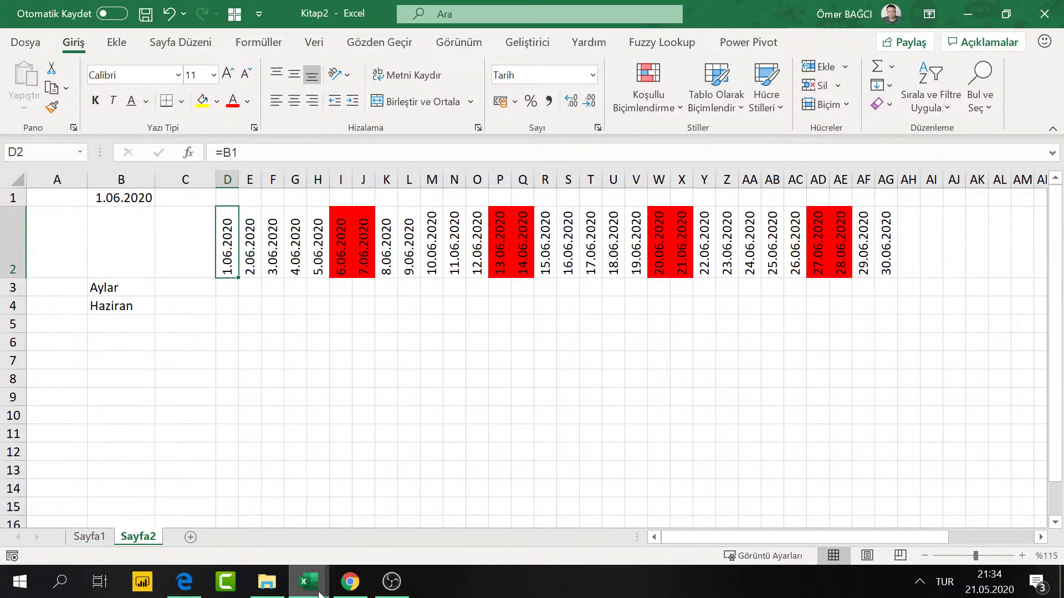
click(267, 582)
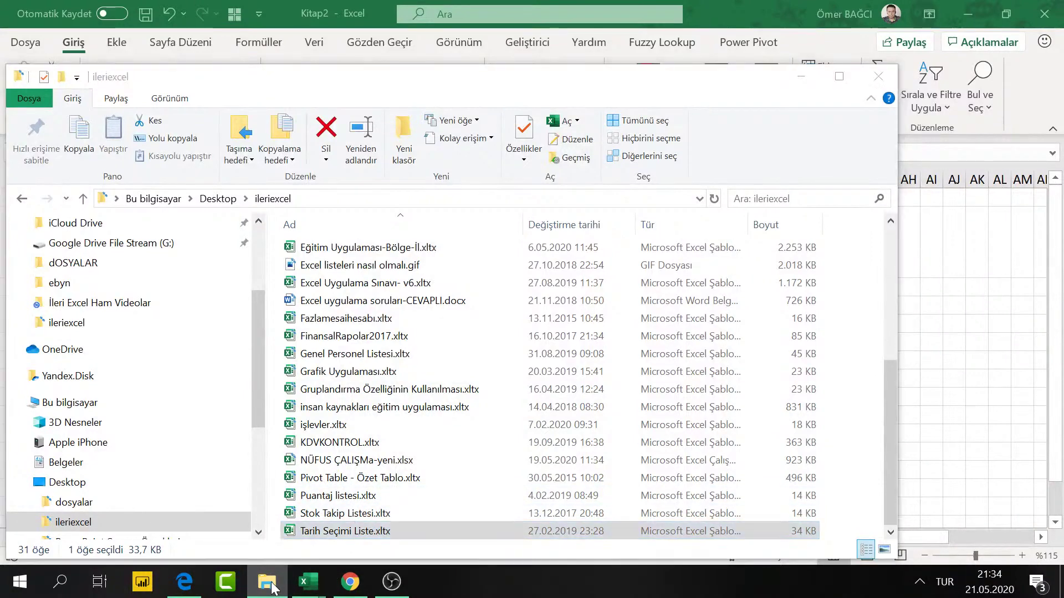
Step: Open the işlevler.xltx template from the ileriexcel folder as new workbook işlevler1
click(267, 582)
click(270, 585)
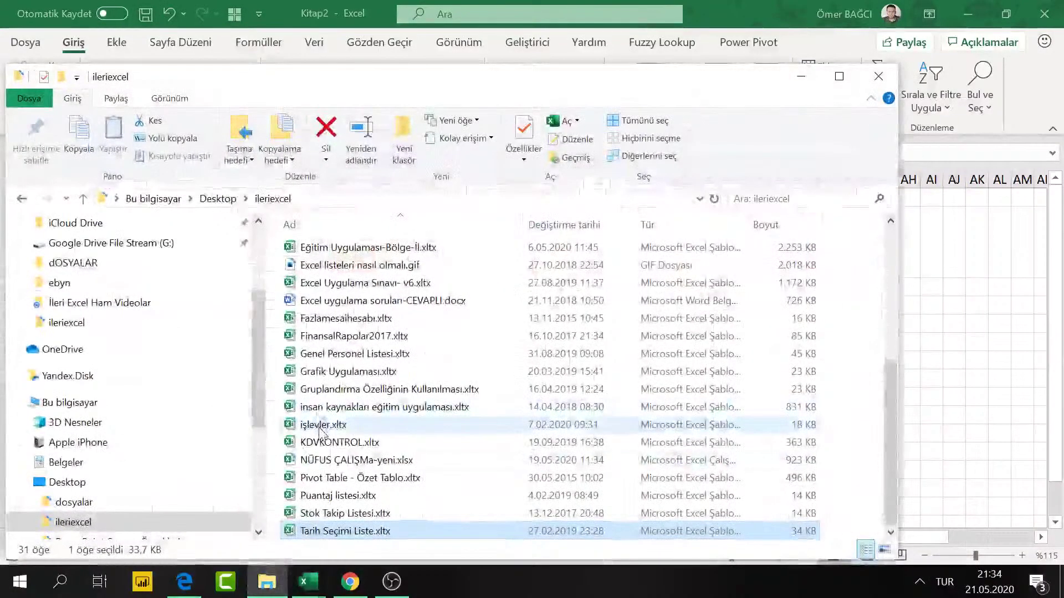
click(320, 426)
double_click(319, 426)
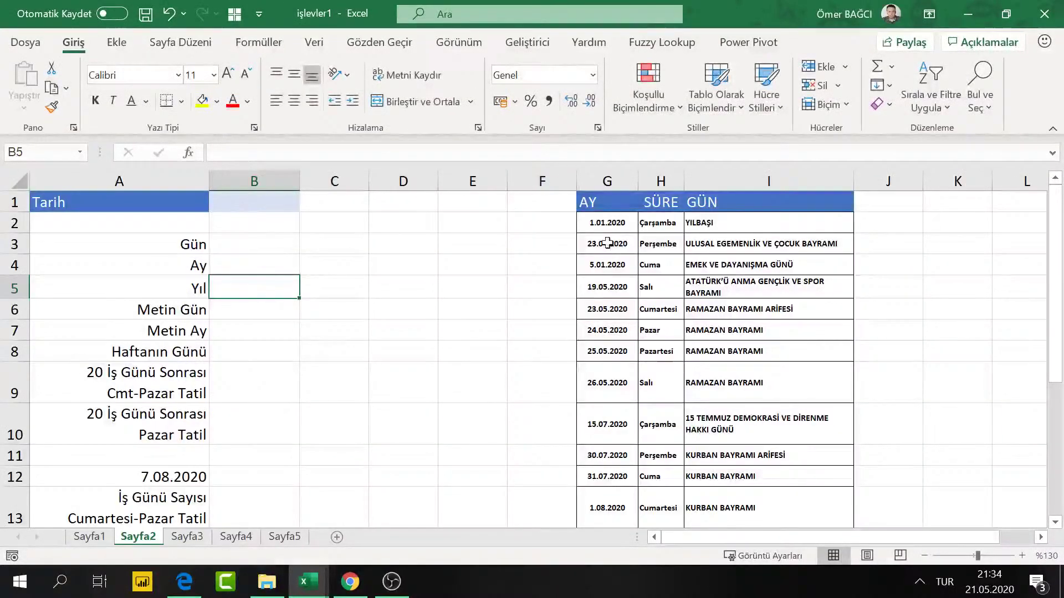
drag(606, 209, 589, 538)
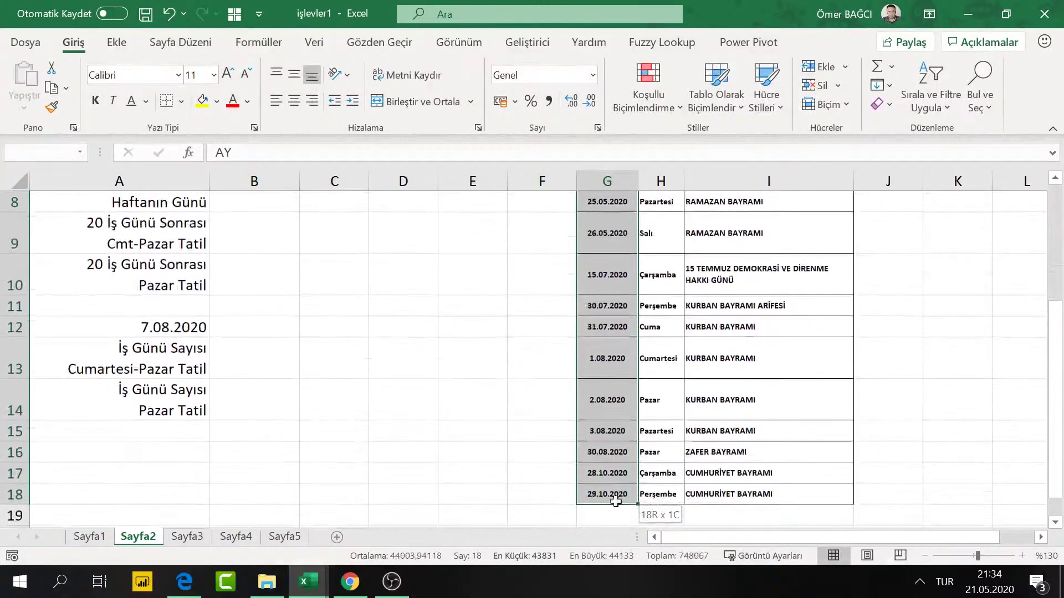
mouse_move(590, 539)
mouse_down()
mouse_move(628, 296)
mouse_move(609, 264)
mouse_up()
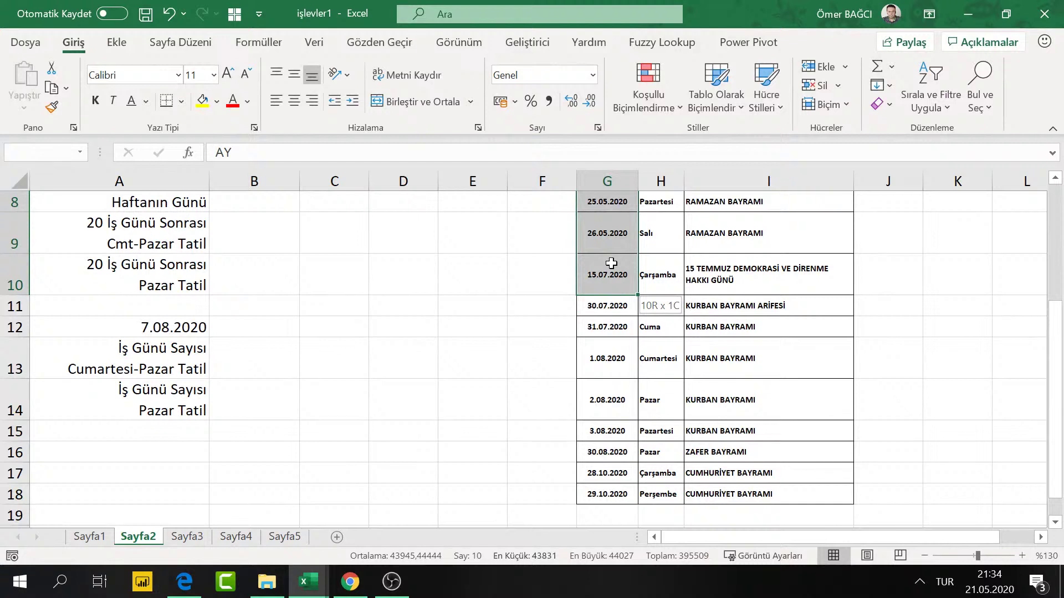
drag(611, 263, 611, 263)
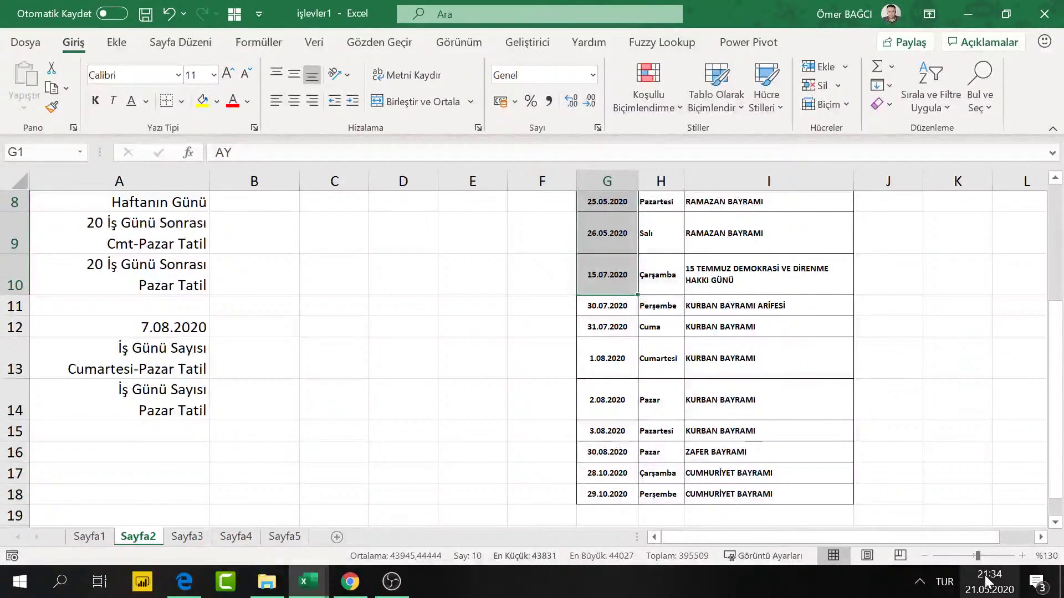
mouse_move(989, 582)
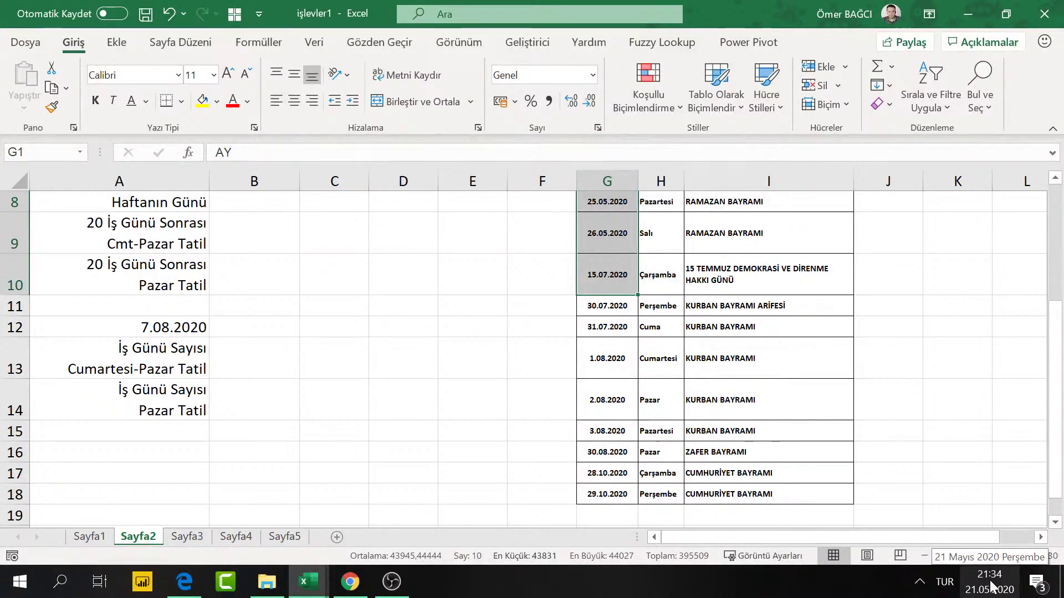
click(992, 586)
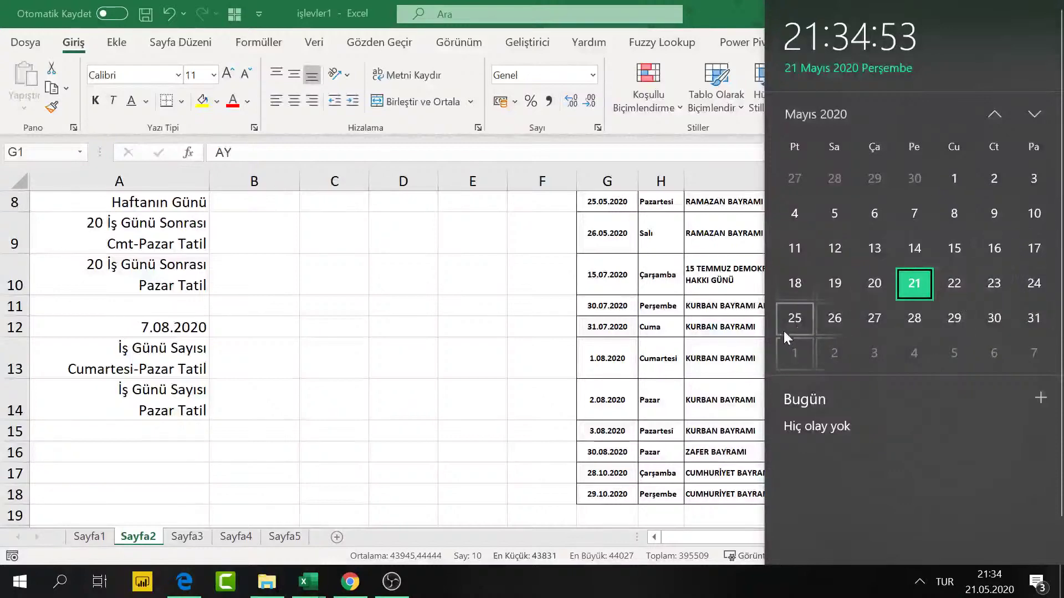
click(662, 355)
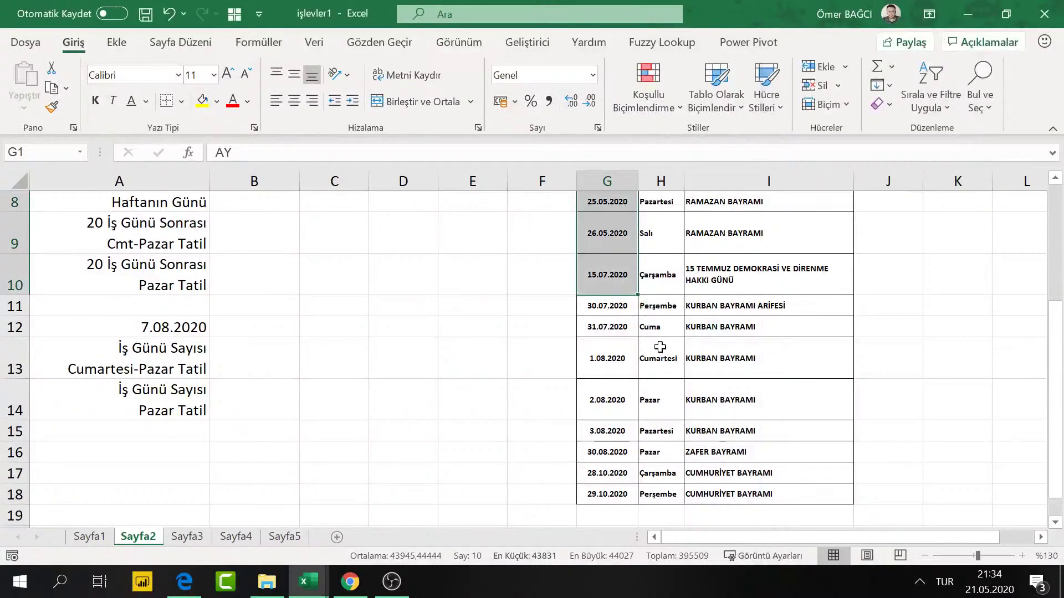
scroll(658, 347, up, 2)
click(600, 301)
drag(603, 292, 606, 386)
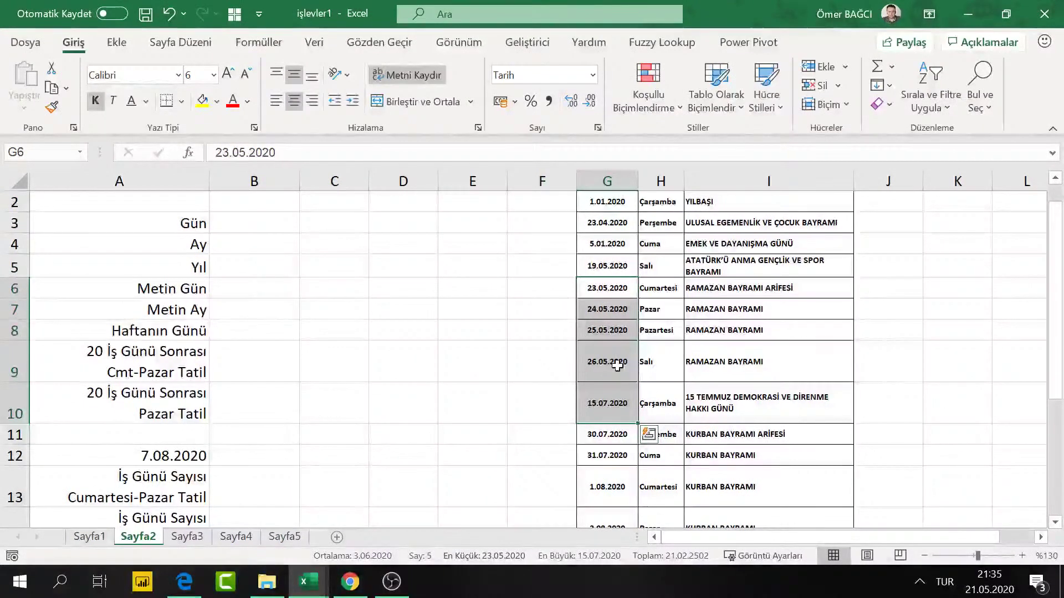
scroll(609, 374, down, 2)
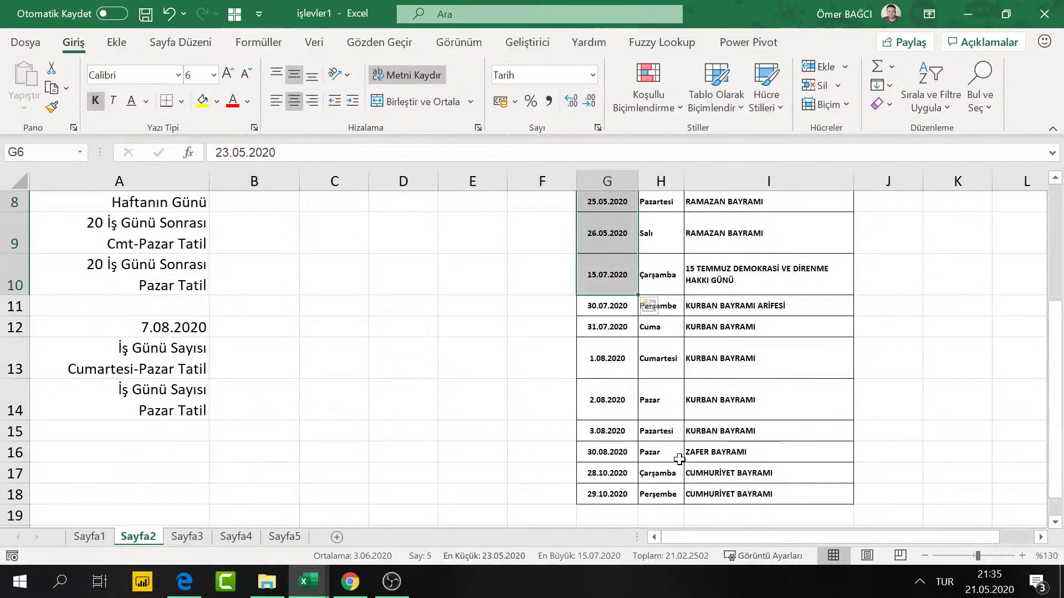
scroll(679, 454, up, 3)
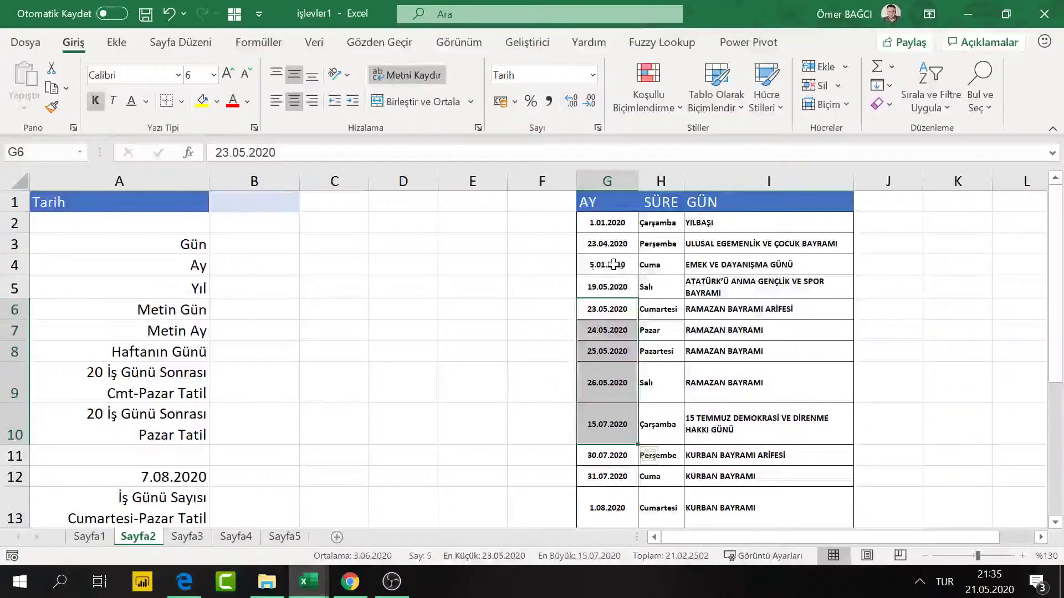
drag(585, 226, 589, 382)
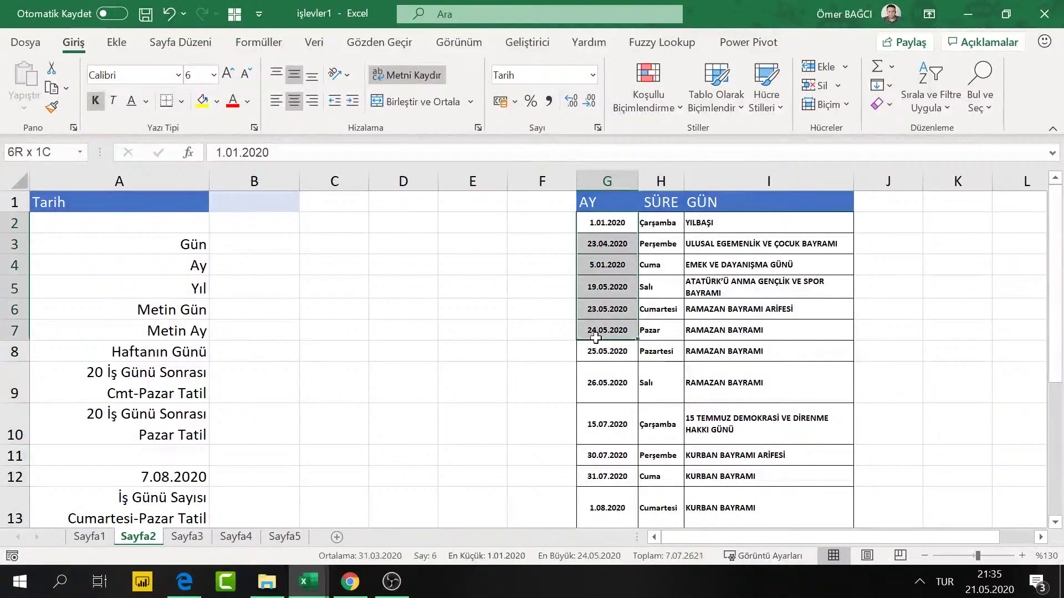
click(600, 287)
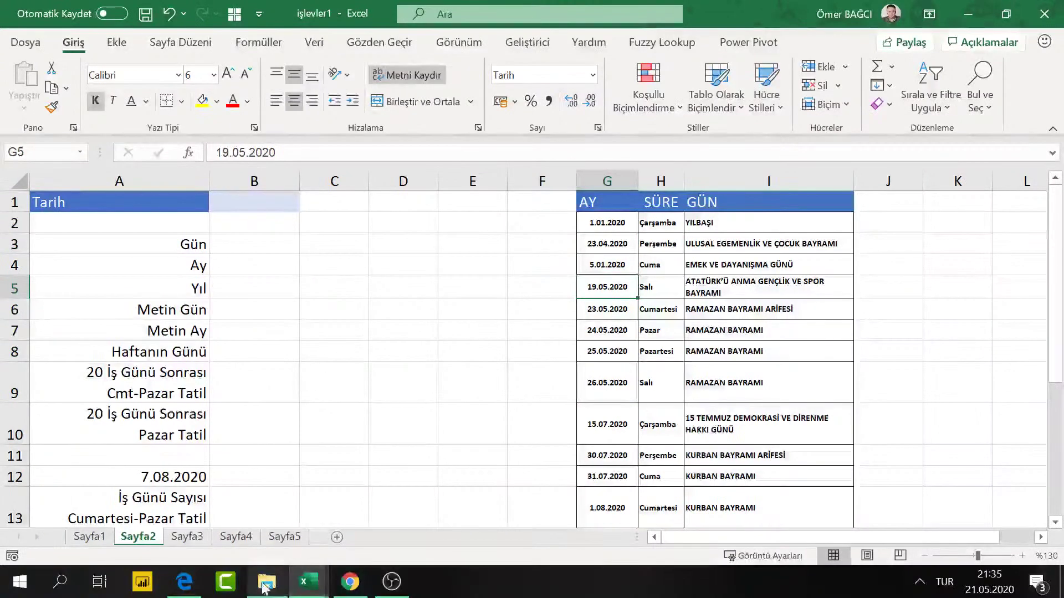
Step: Return to the ileriexcel folder and open the Eğitim Uygulaması.xltx template from the top of the list
click(267, 582)
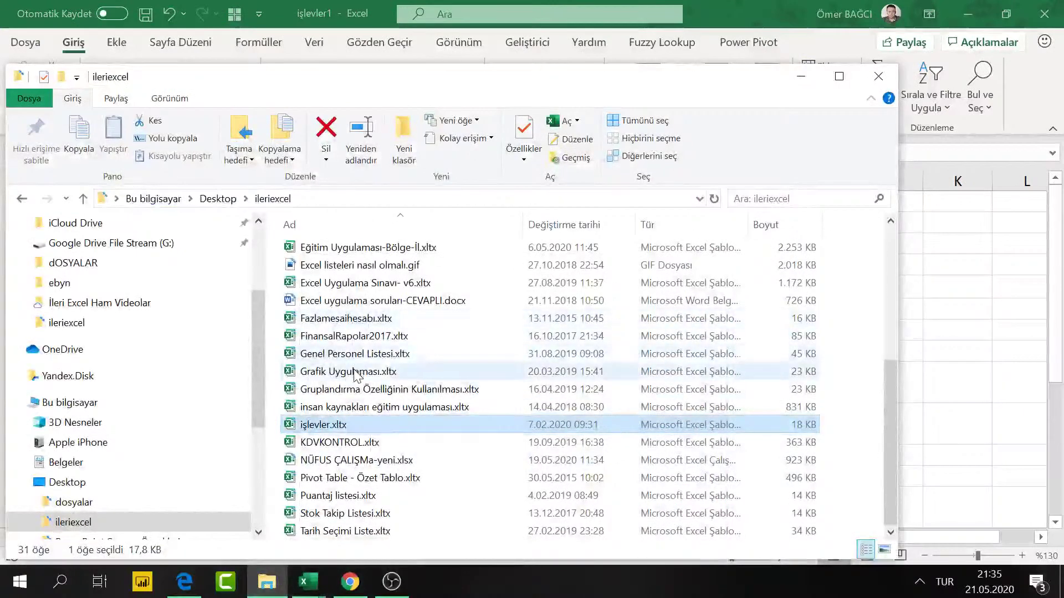
scroll(352, 381, up, 4)
scroll(354, 381, up, 2)
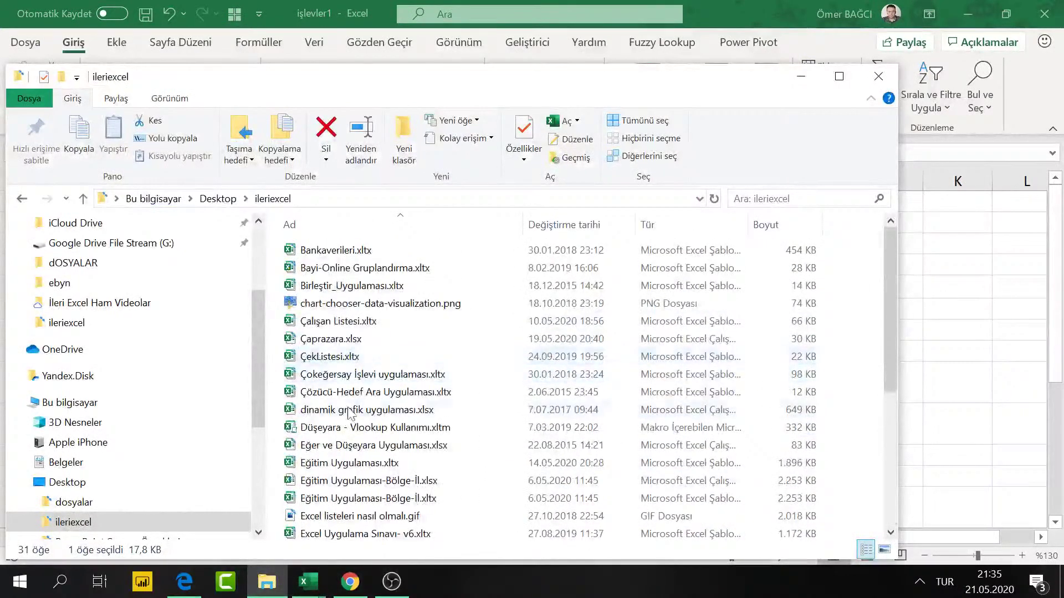
double_click(349, 465)
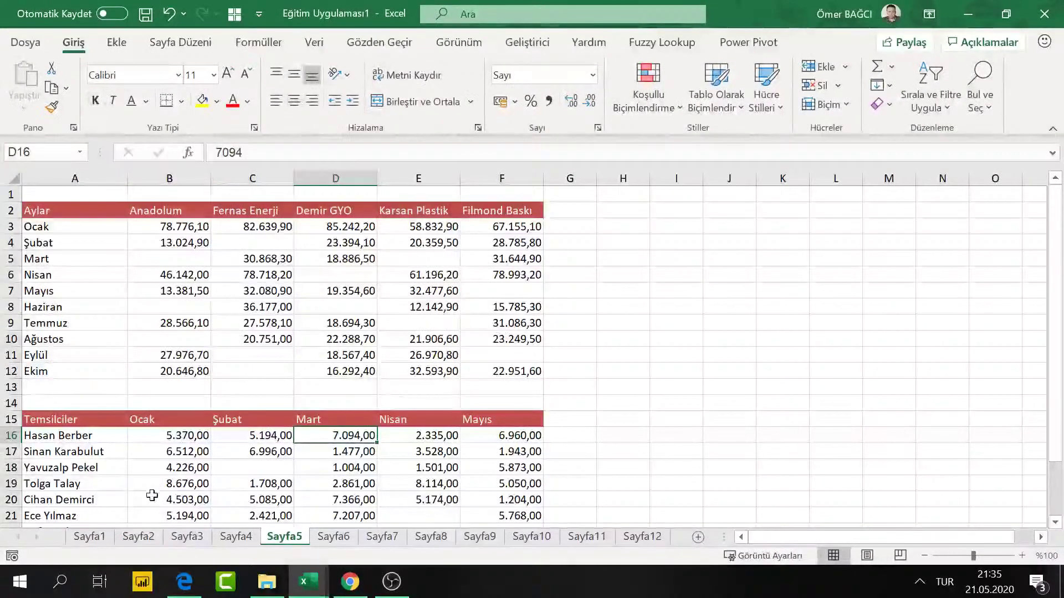
Step: Look over Sayfa2, then settle on the Sayfa3 sheet
click(174, 534)
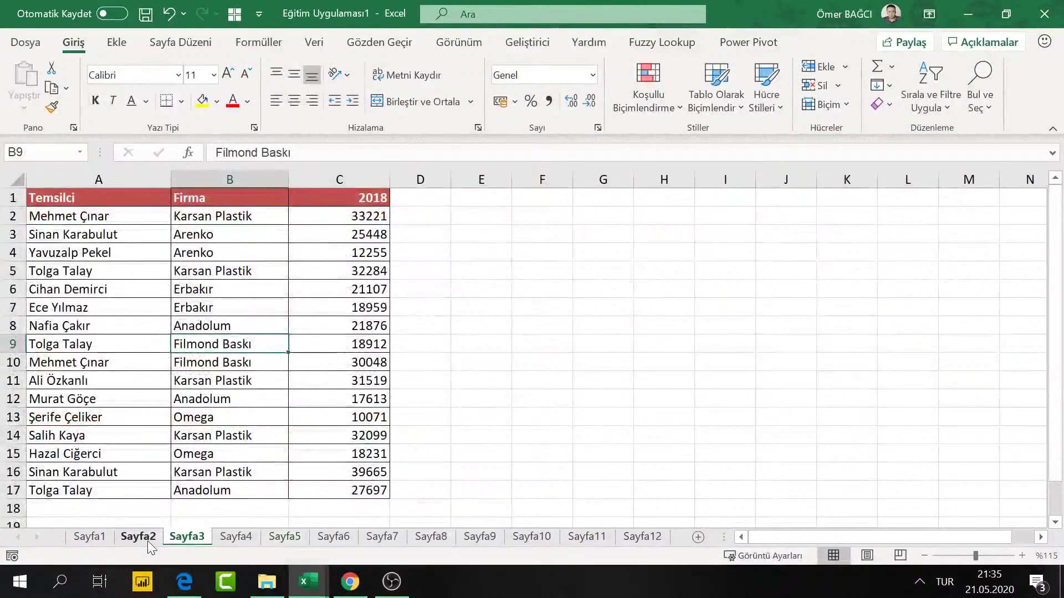
click(147, 541)
click(183, 524)
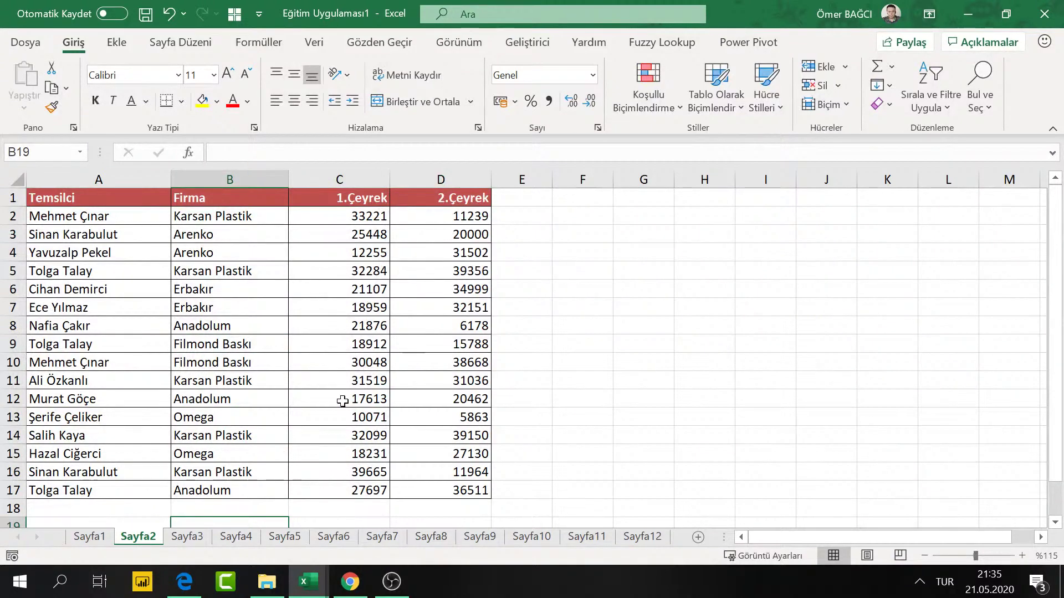
click(177, 540)
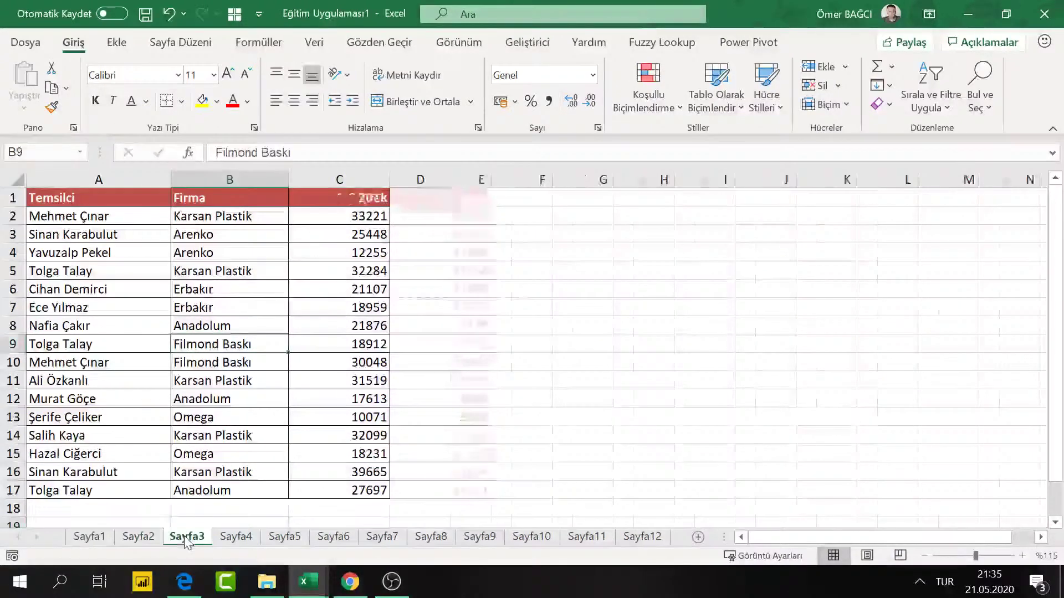
Step: Apply Number format with two decimals to the 2018 values in C2:C17
click(252, 302)
key(ctrl+a)
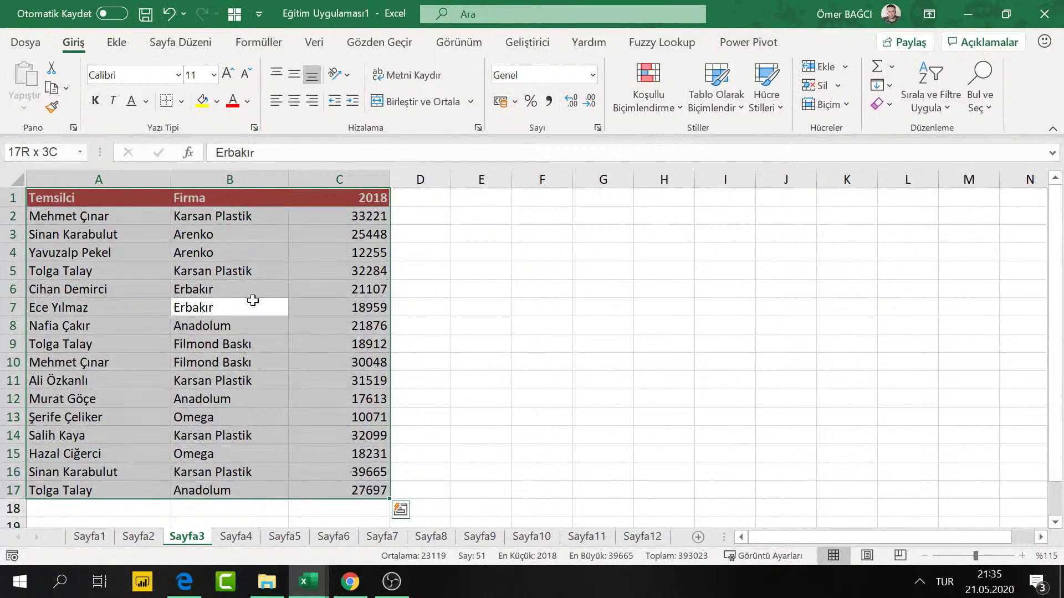
key(Right)
key(Up)
key(Up)
key(Up)
key(Up)
key(Up)
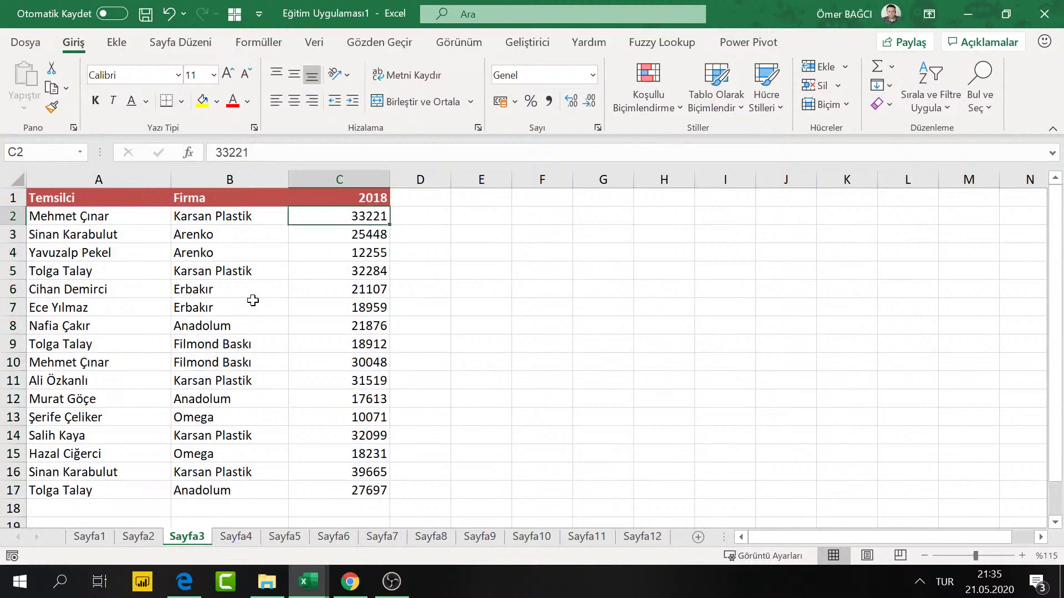
key(ctrl+shift+Down)
key(ctrl+shift+1)
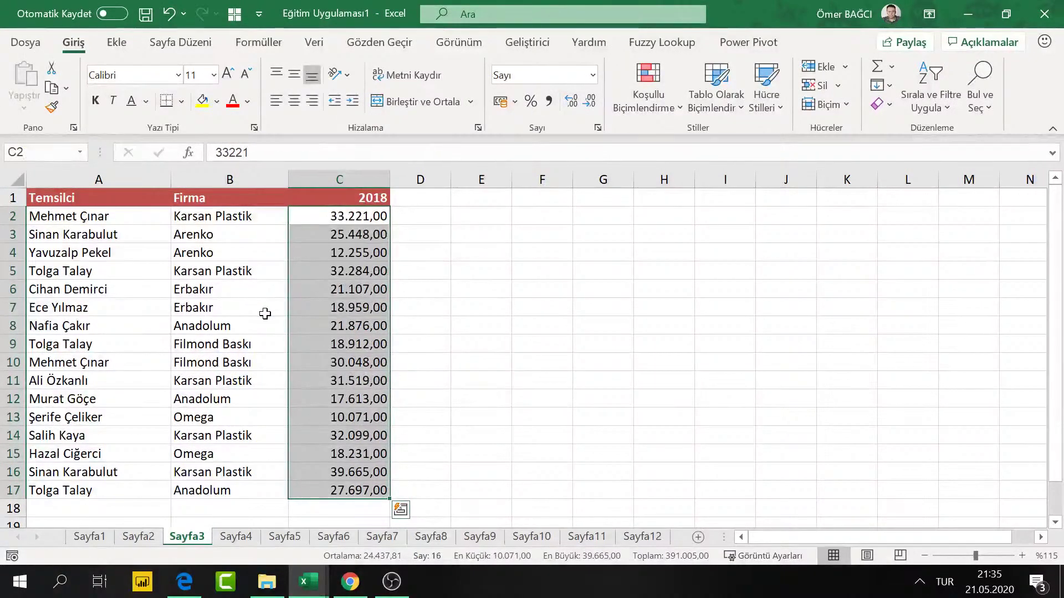
click(254, 311)
ctrl+scroll(258, 321, down, 1)
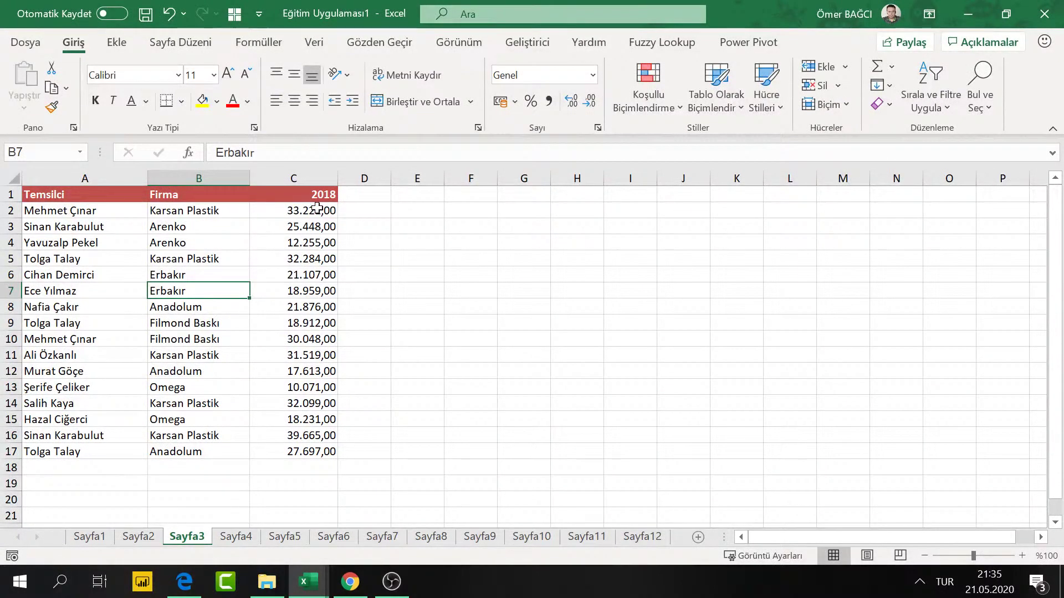
mouse_move(318, 210)
mouse_down()
mouse_move(280, 384)
mouse_move(282, 451)
mouse_up()
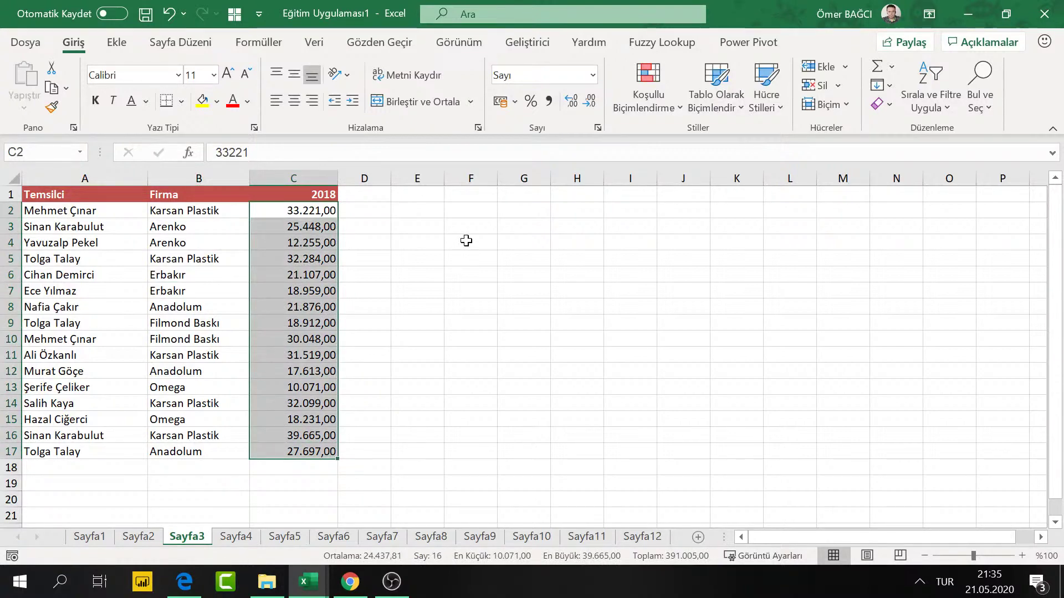
click(643, 108)
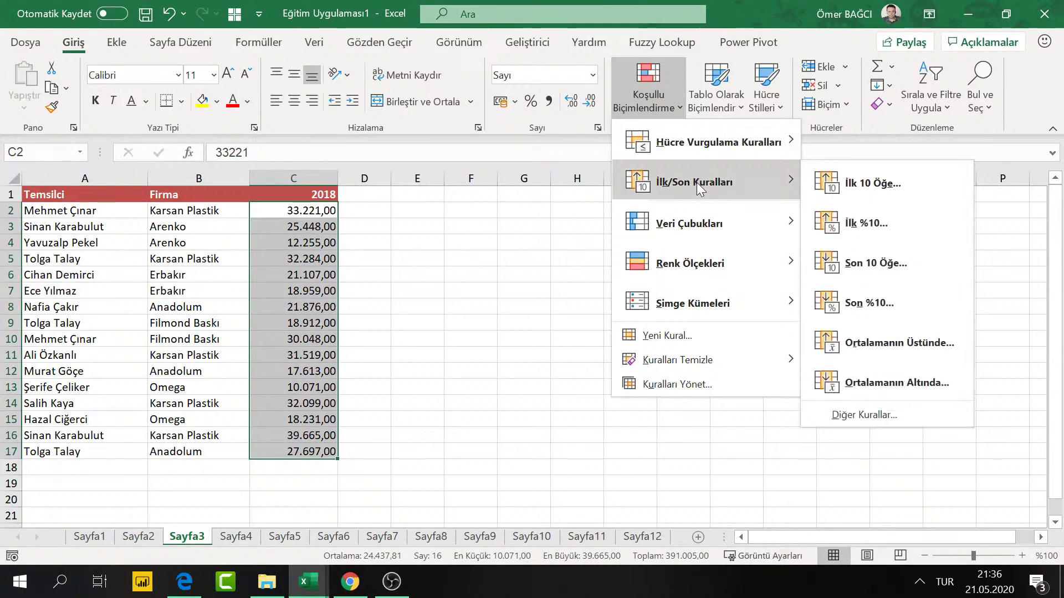
click(865, 183)
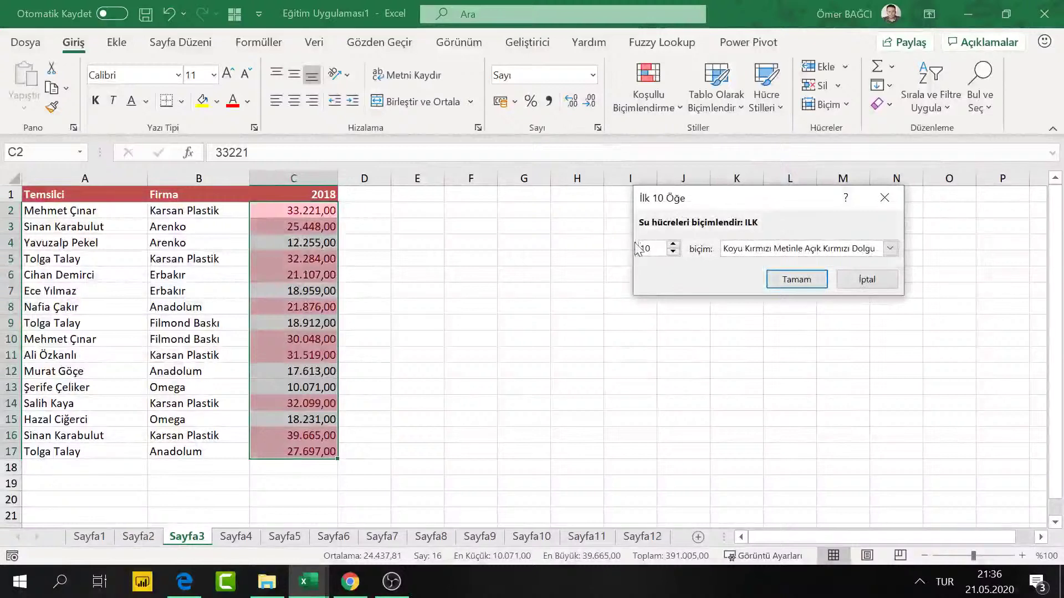
text(5)
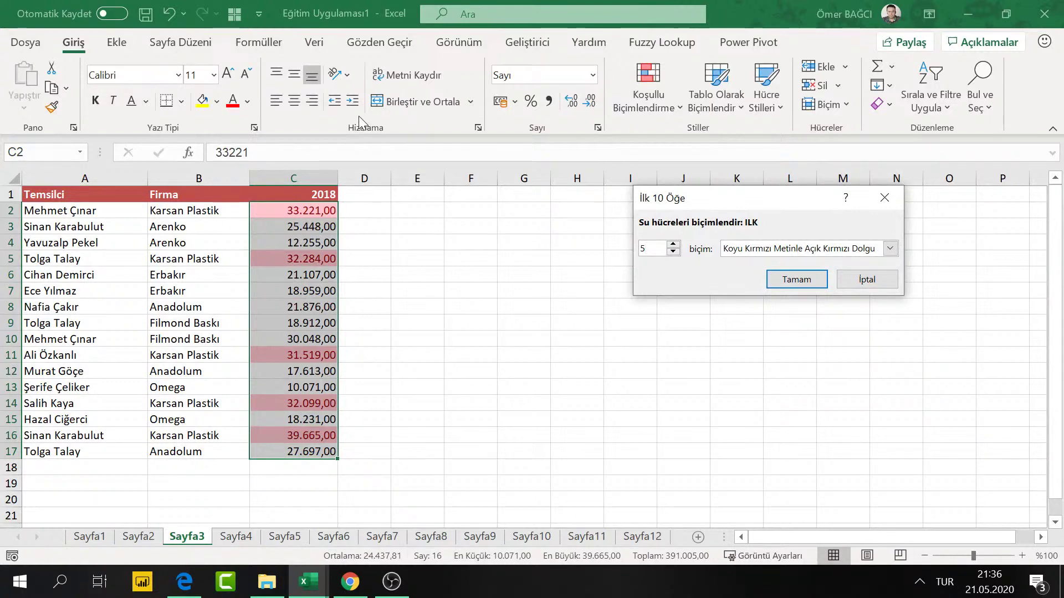
key(Escape)
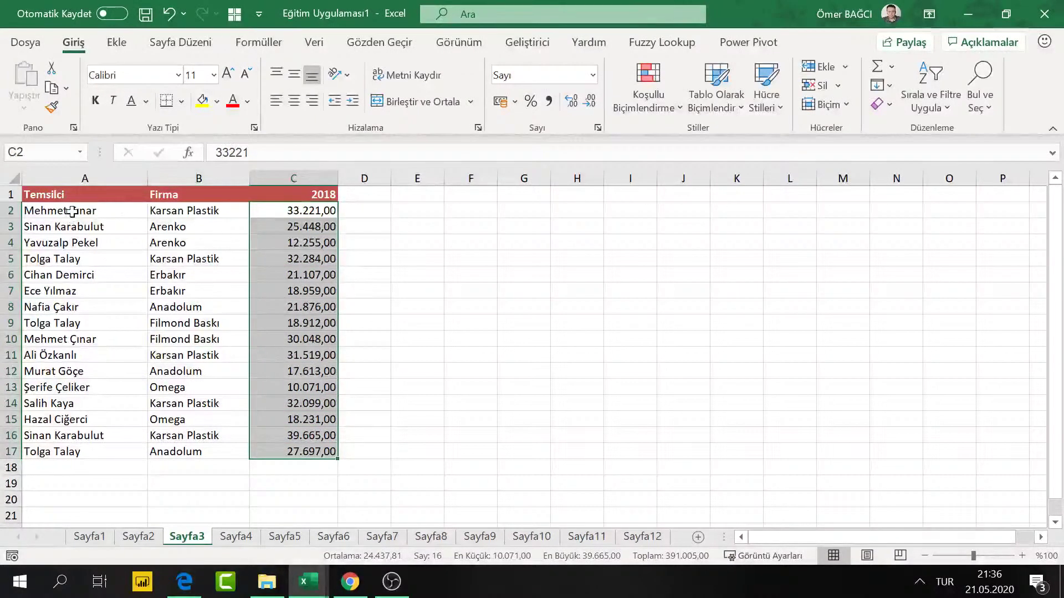
mouse_move(84, 210)
mouse_down()
mouse_move(273, 275)
mouse_move(308, 351)
mouse_move(306, 456)
mouse_move(312, 448)
mouse_up()
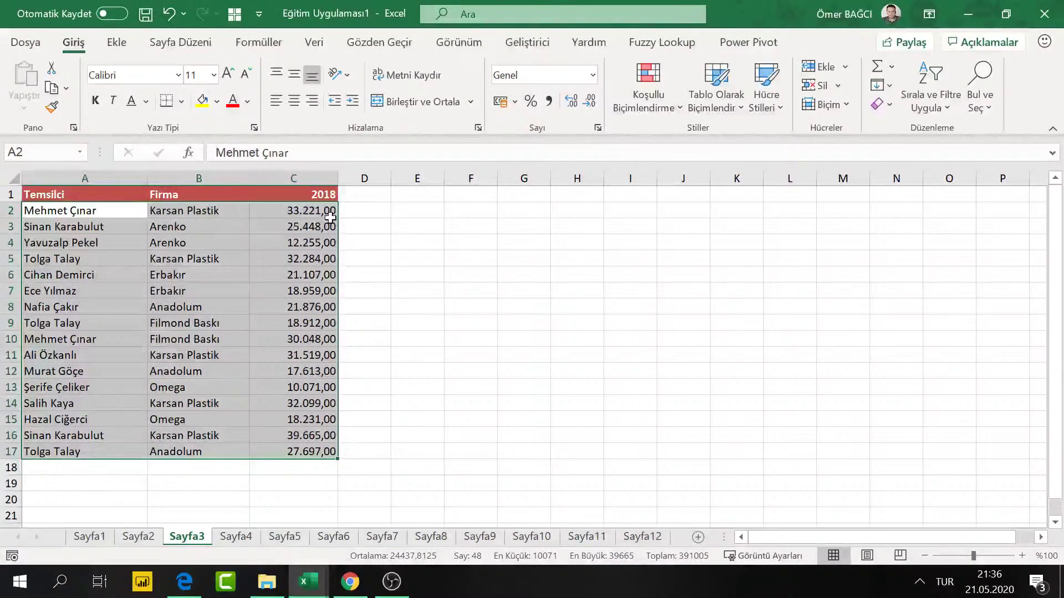
Step: Start a new formula rule =$D2>=BÜYÜK($C$2:$C$17;5)
click(659, 93)
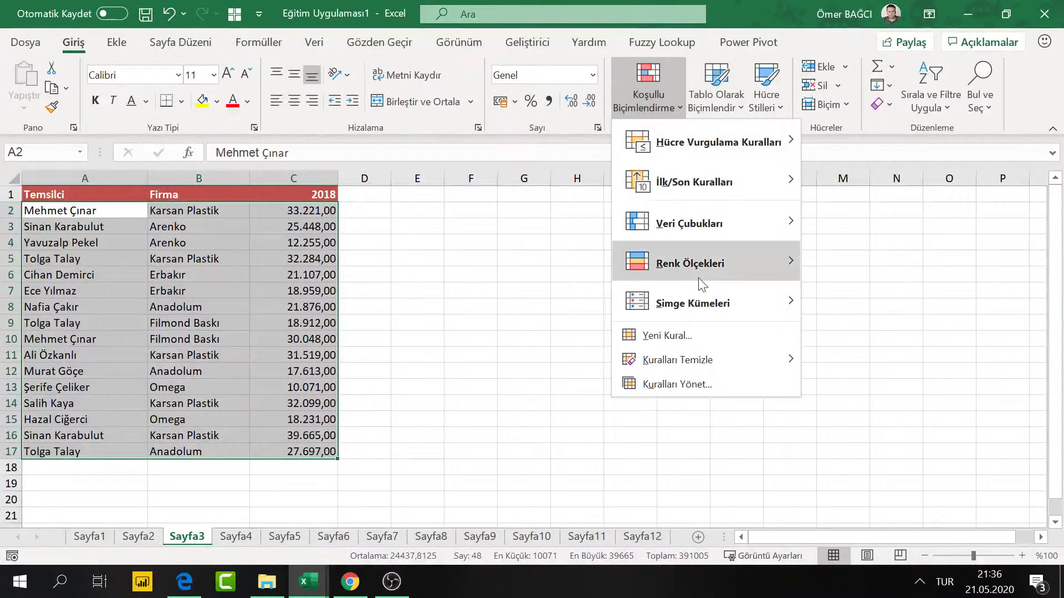
click(694, 328)
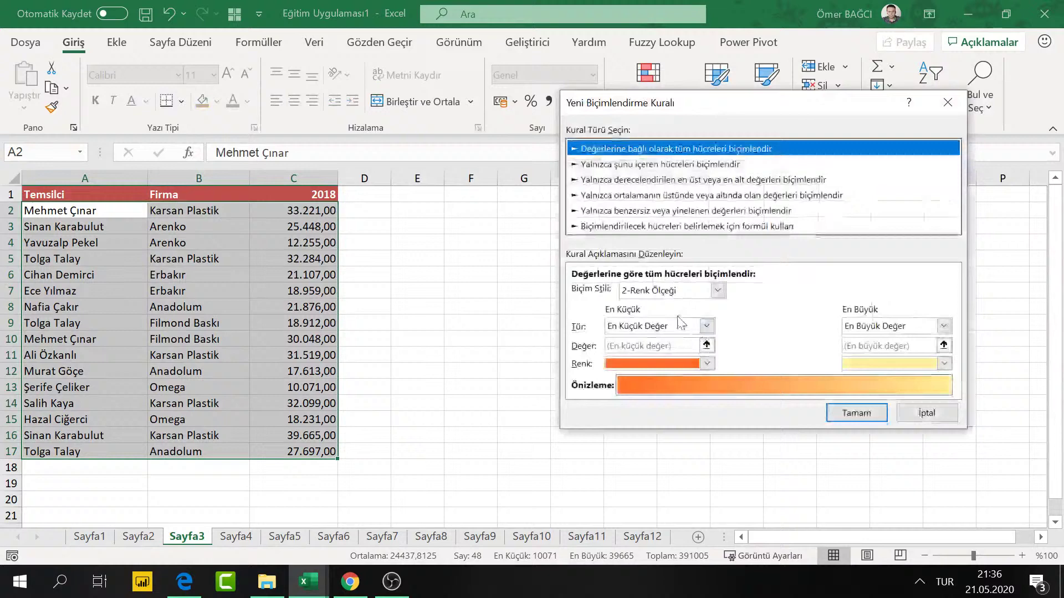
click(642, 227)
click(619, 291)
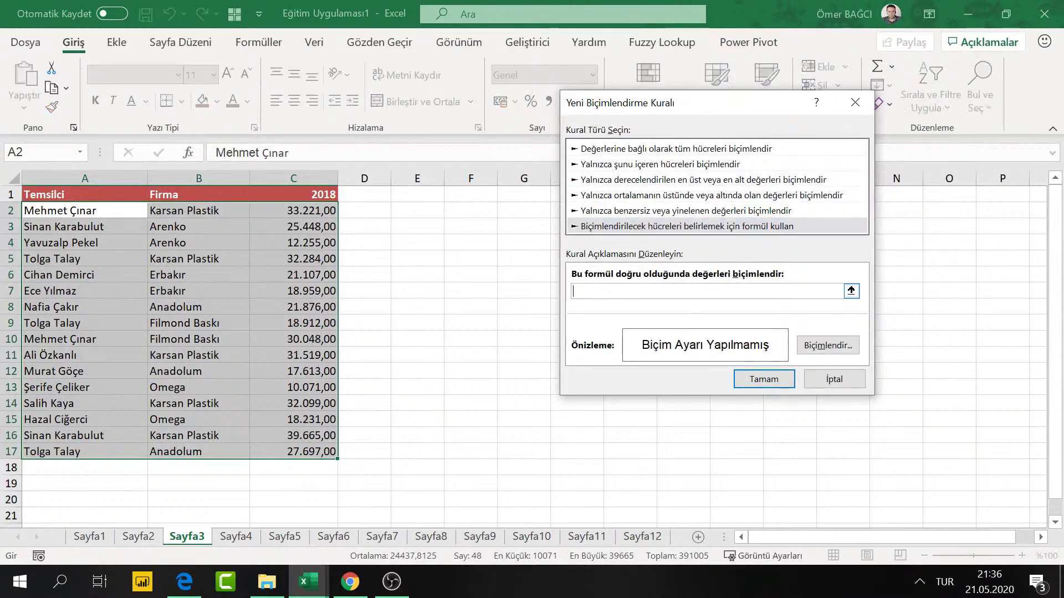
text(=)
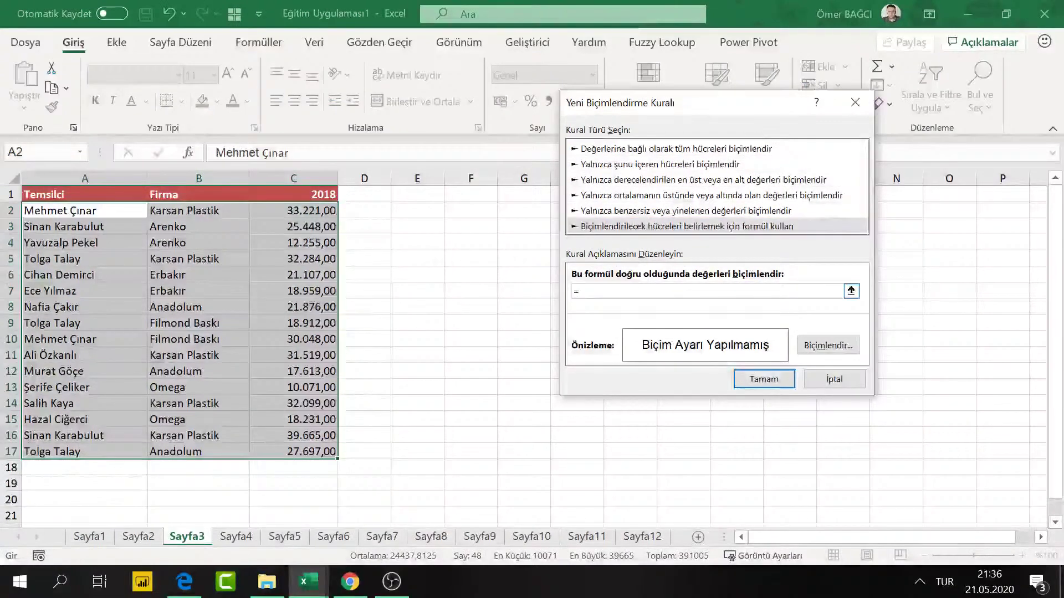
text($d2>=b)
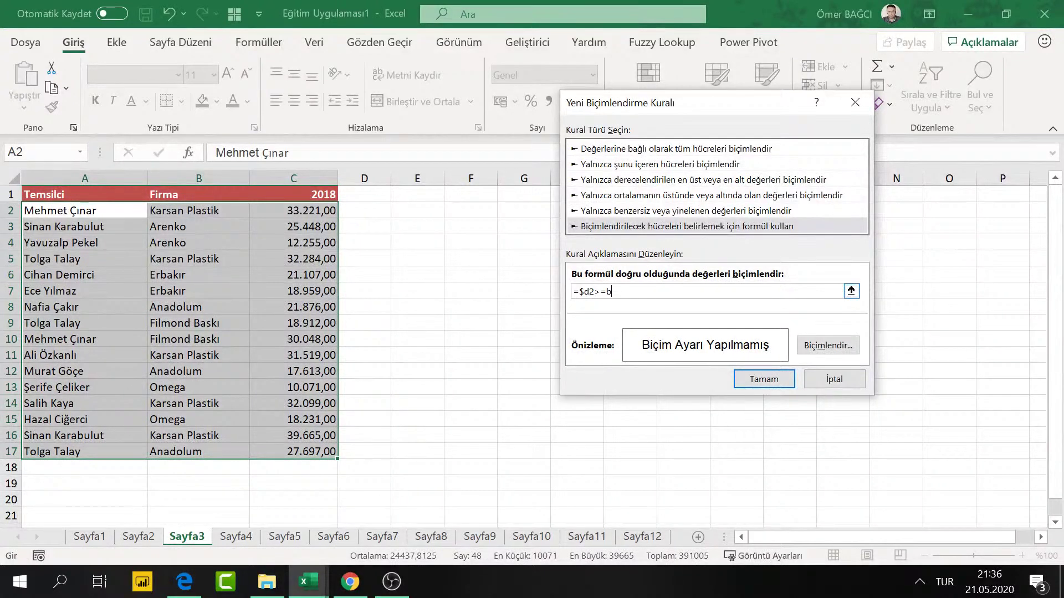
text(()
drag(325, 213, 289, 452)
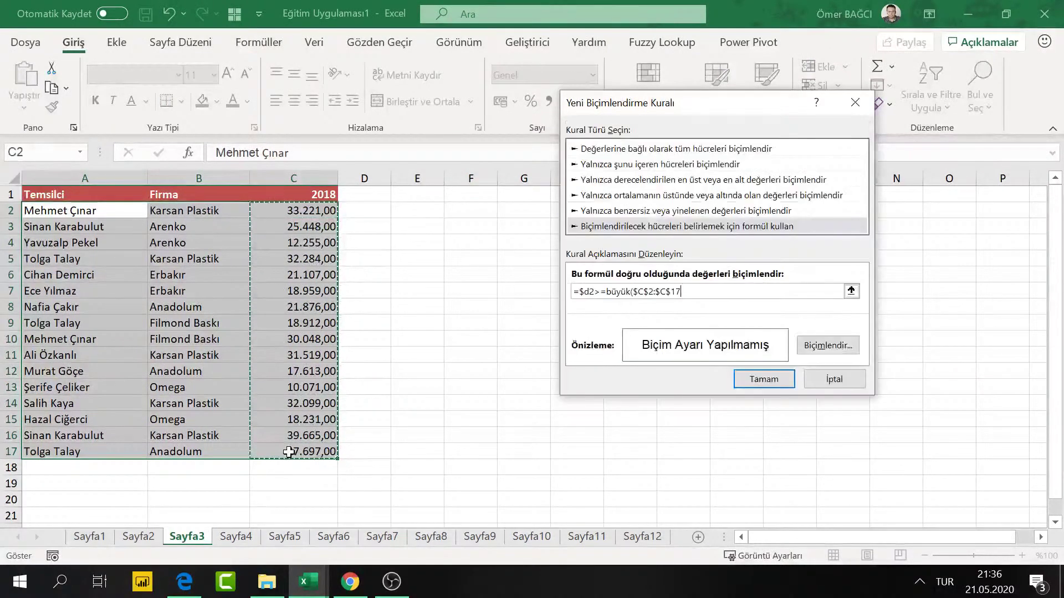
text(;5)
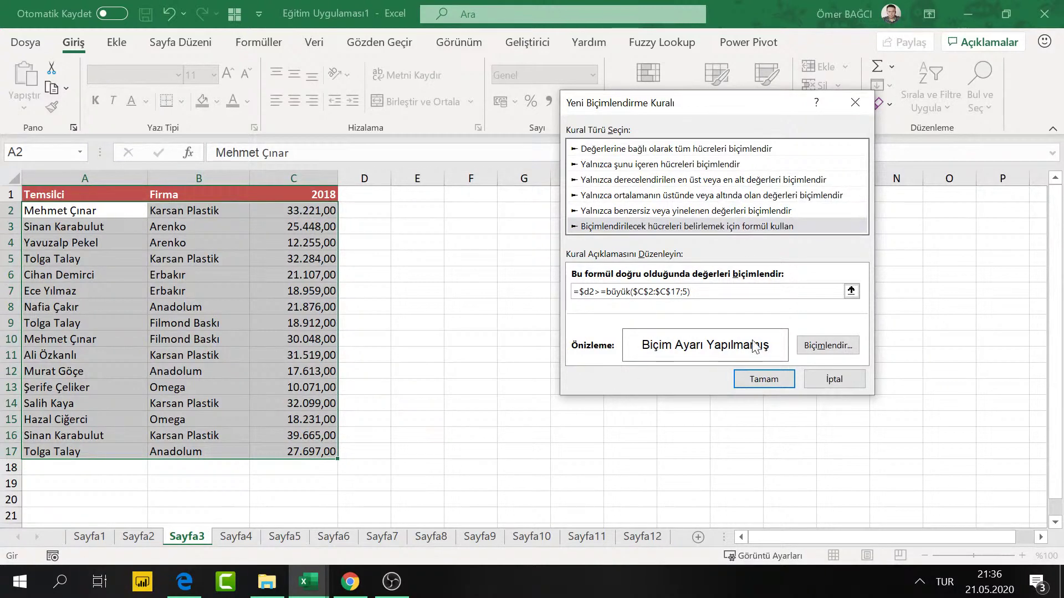
Step: Give the new rule a red fill and save it
click(828, 345)
click(620, 199)
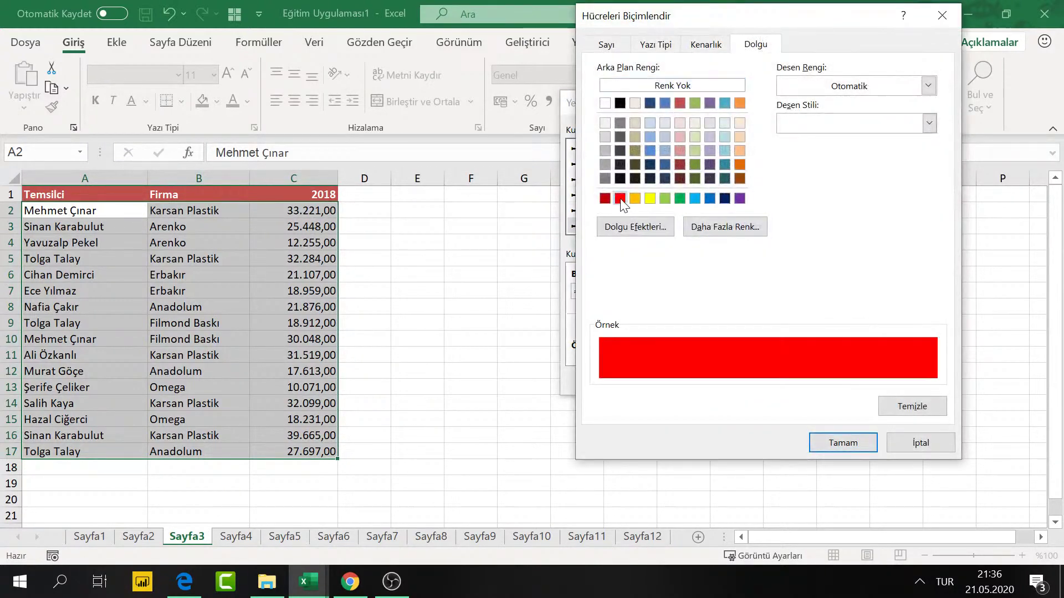
click(873, 458)
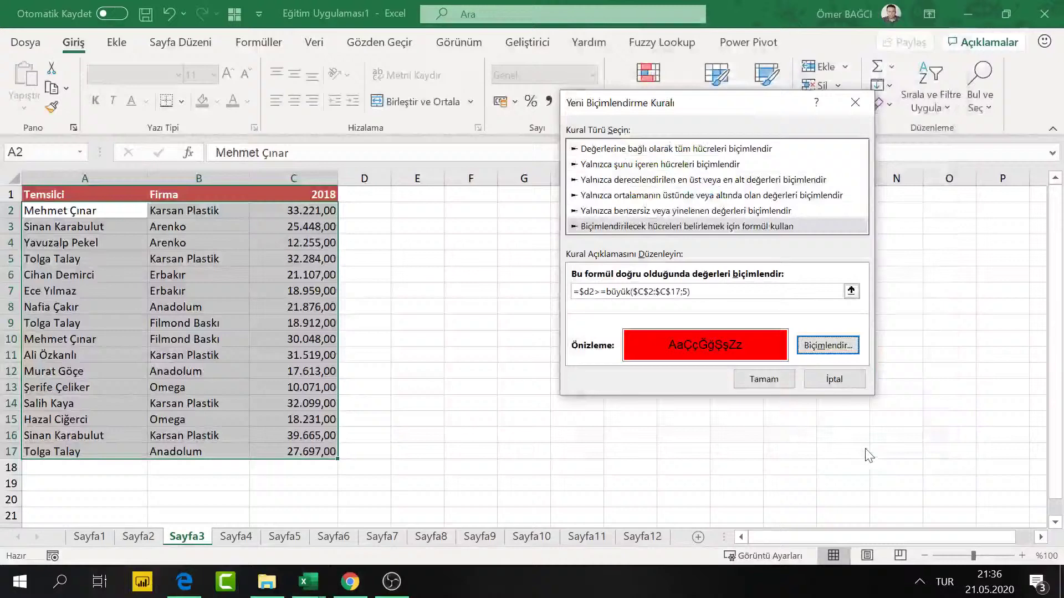
click(764, 382)
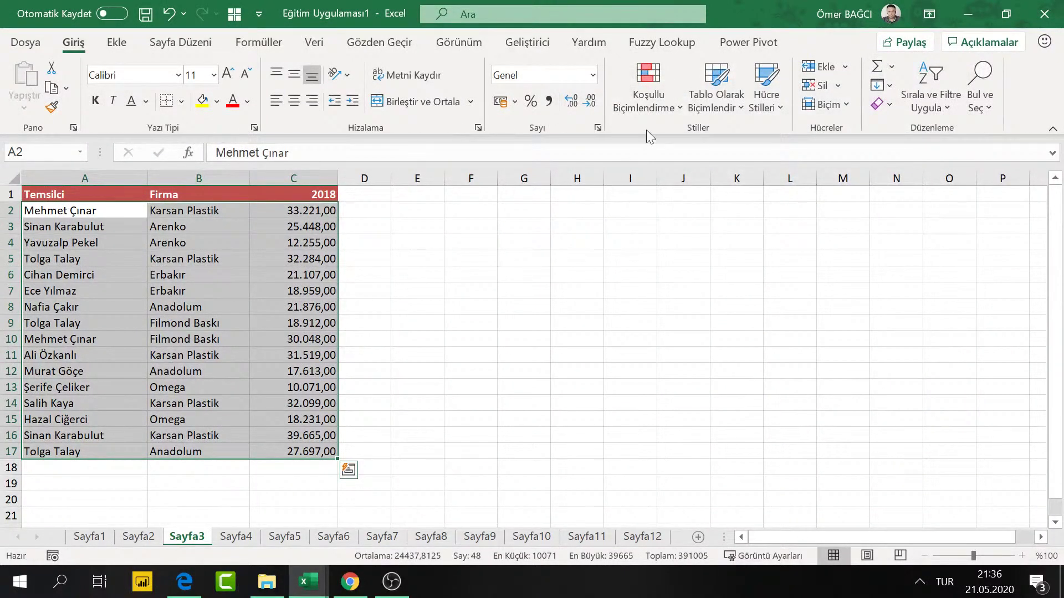
click(645, 106)
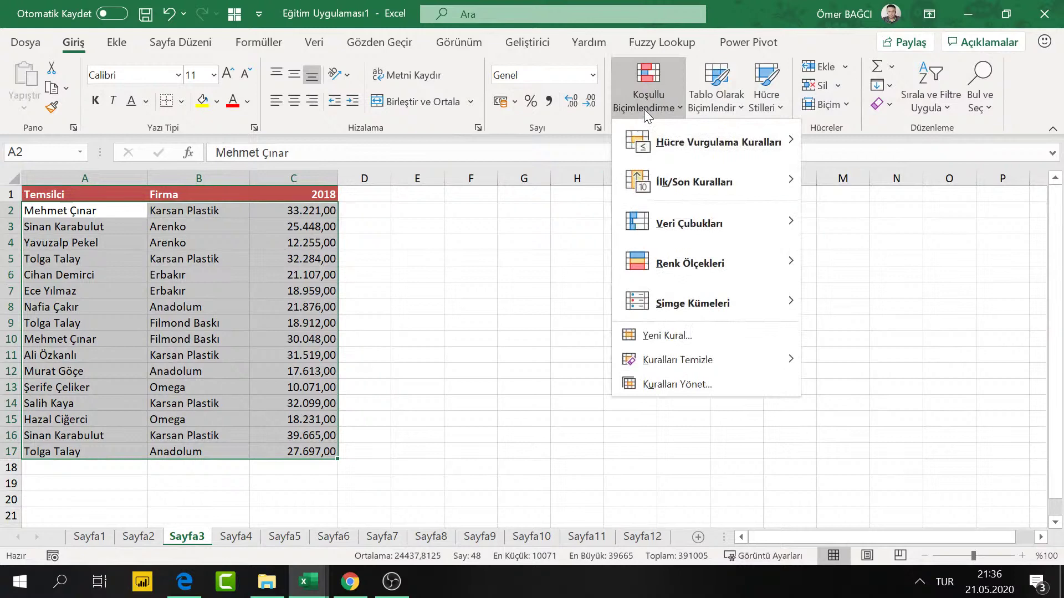
Step: Change the rule's $D2 to $C2 so the five top-2018 rows turn red
click(666, 385)
double_click(550, 230)
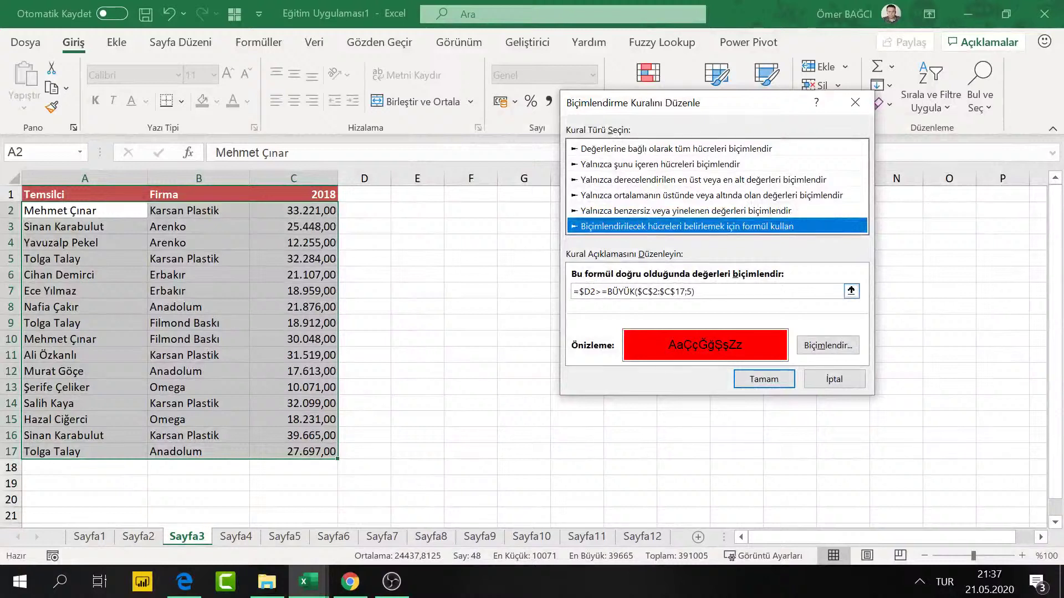
key(Tab)
text(c)
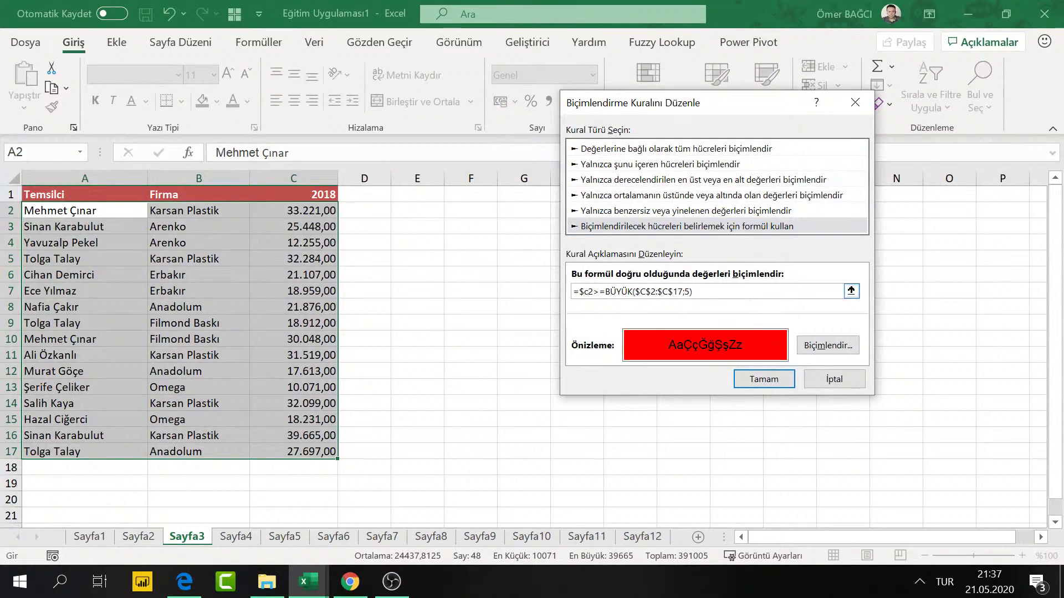
click(764, 379)
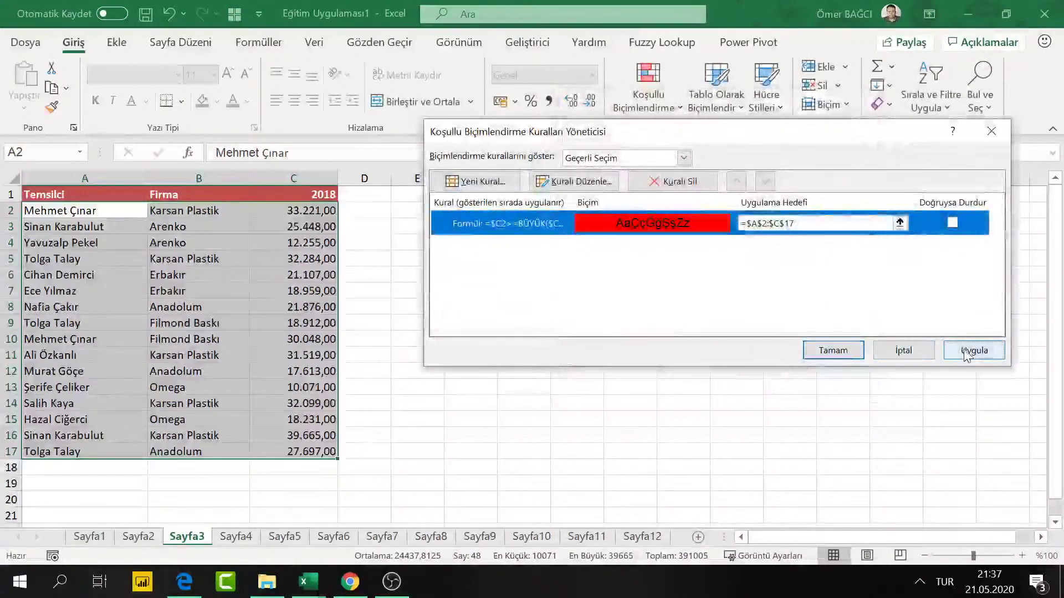
click(823, 355)
click(822, 355)
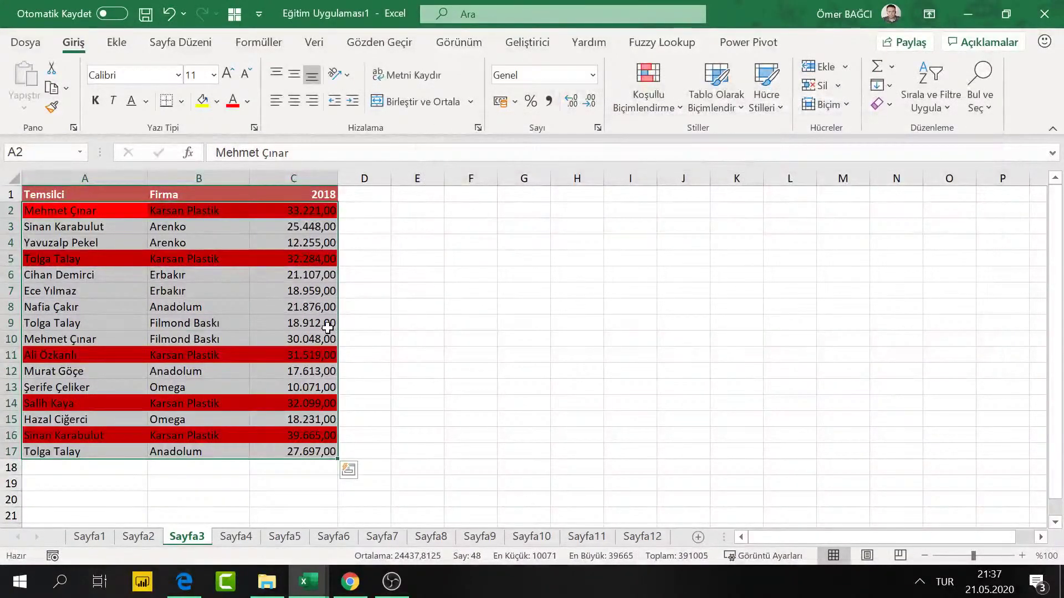
Step: Review the corrected rule formula and paste it as text into G2
click(632, 112)
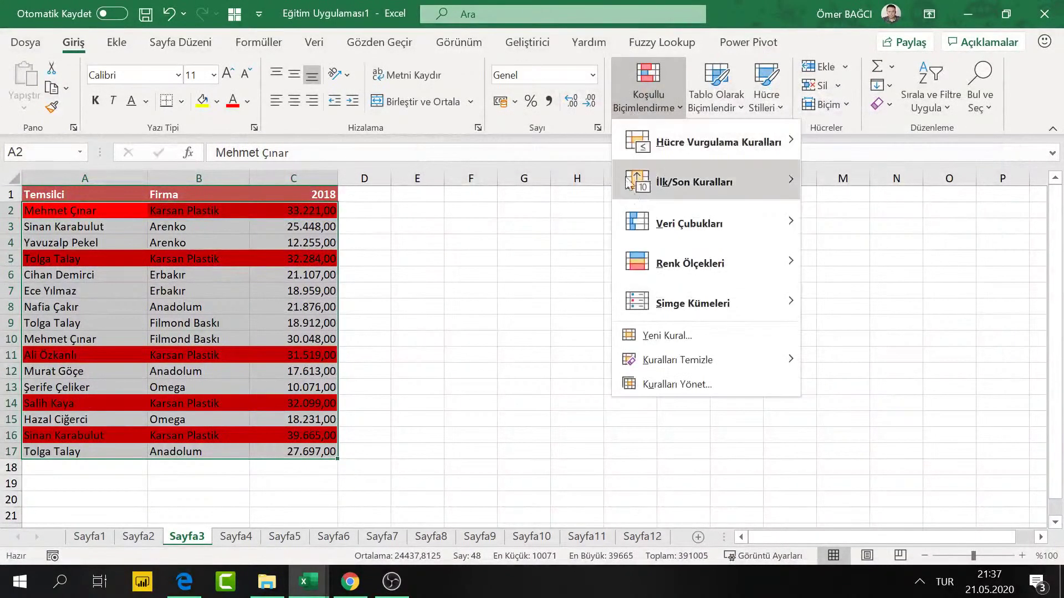
click(665, 385)
double_click(529, 221)
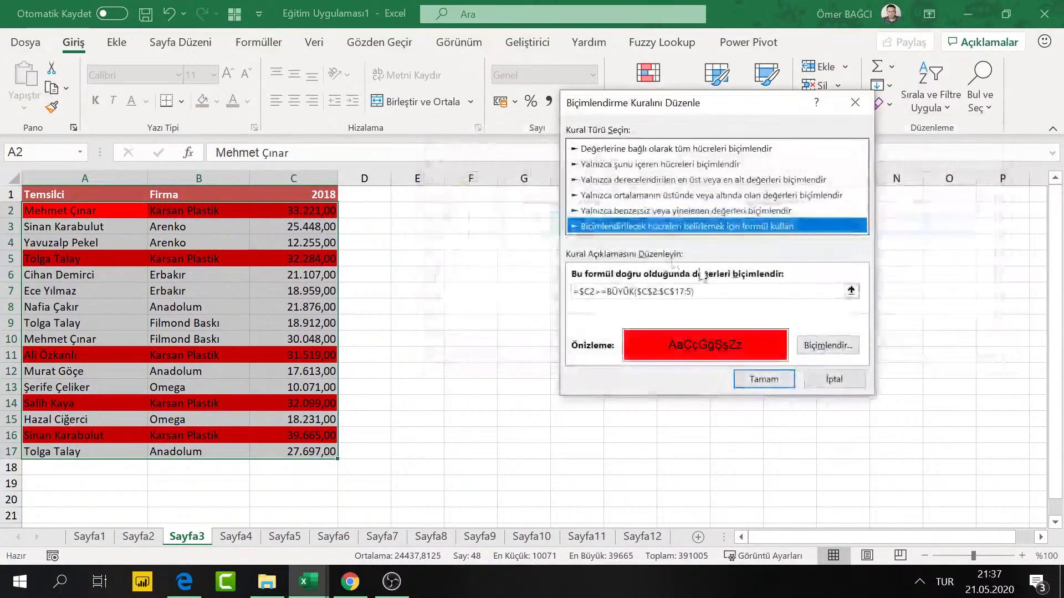
key(Return)
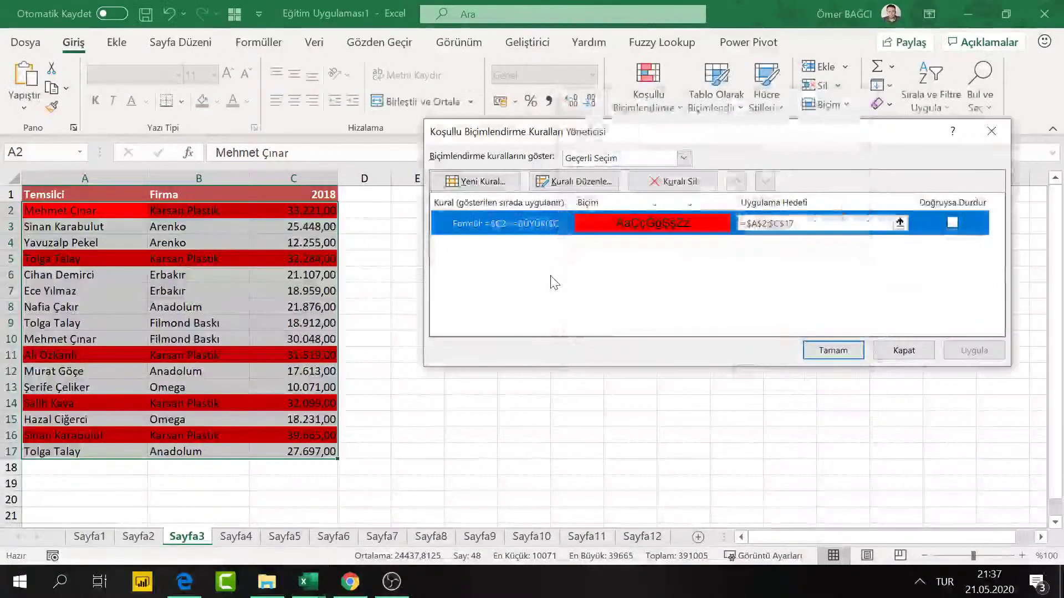
key(Return)
click(538, 210)
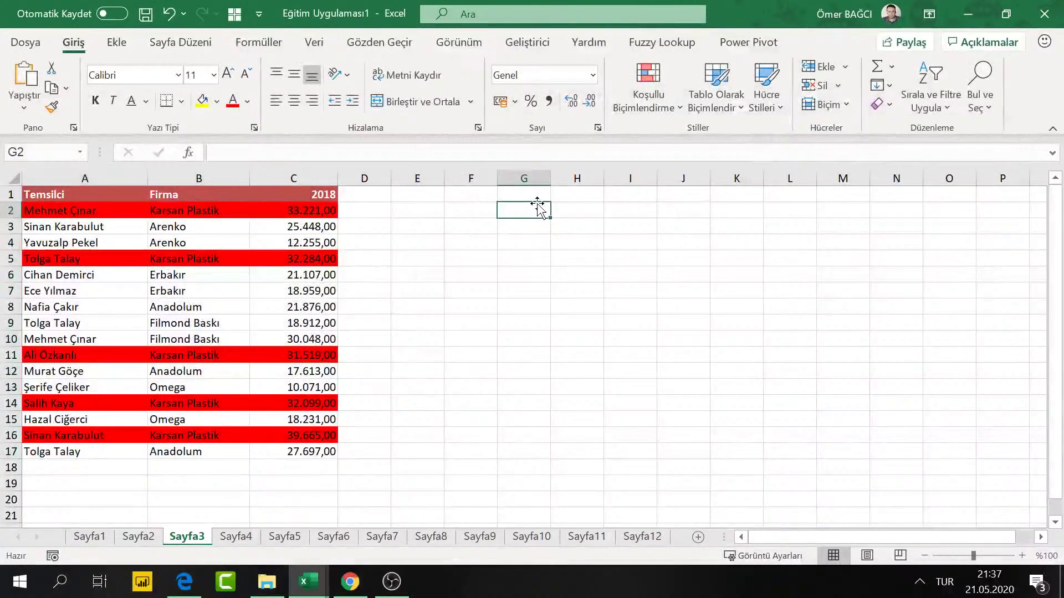
text(')
text(=$C2>=BÜYÜK($C$2:$C$17;5))
Step: Commit the formula text in G2 and enter the test value 45000 in C18
key(Return)
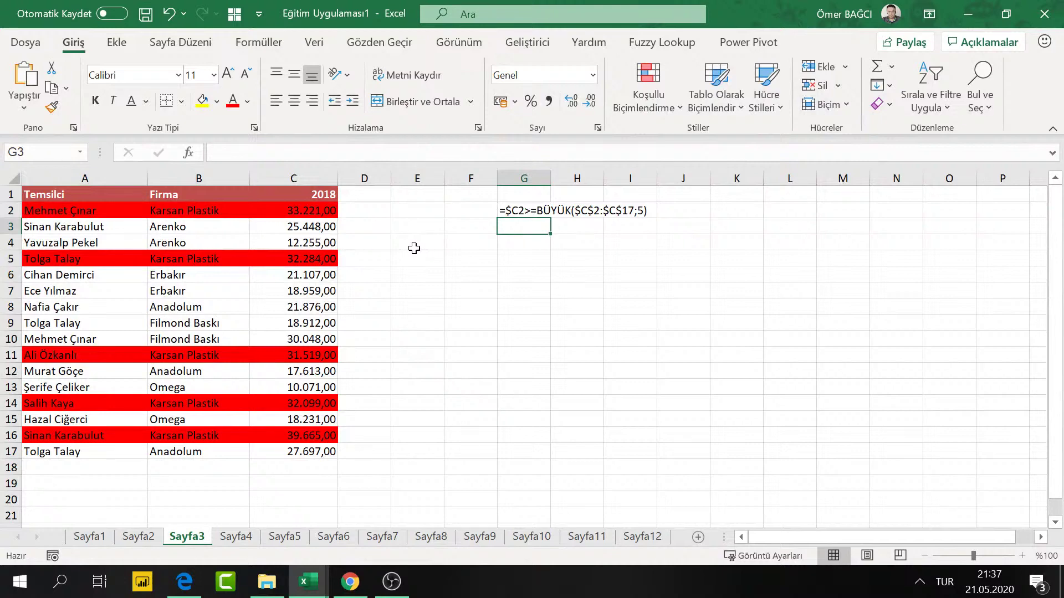
click(319, 469)
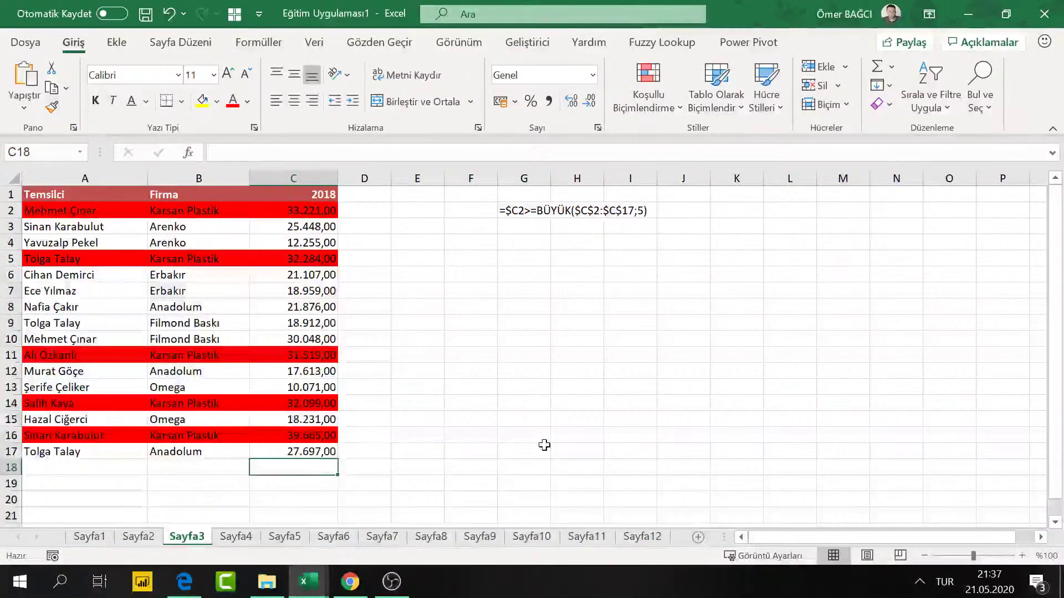
text(45000)
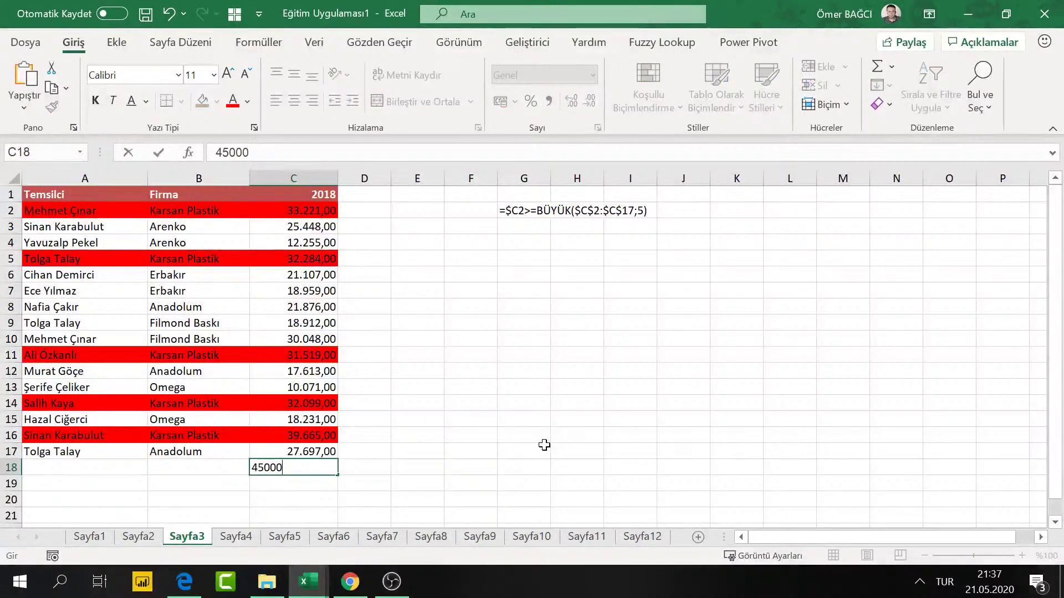
key(Return)
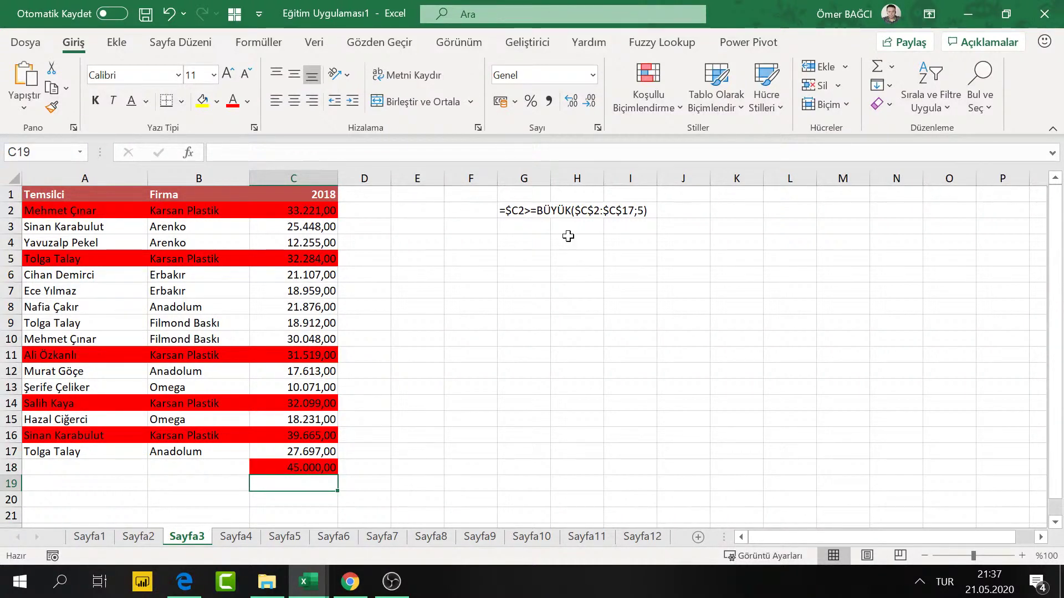
Step: Clear all conditional formatting rules from the sheet and delete the 45000 from C18
click(649, 111)
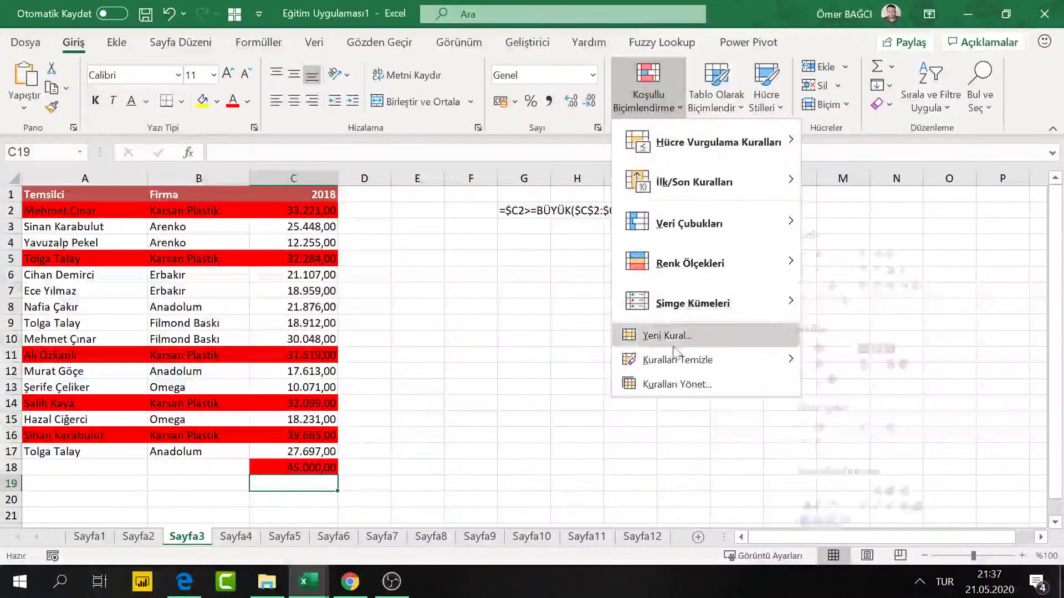
mouse_move(678, 360)
click(847, 382)
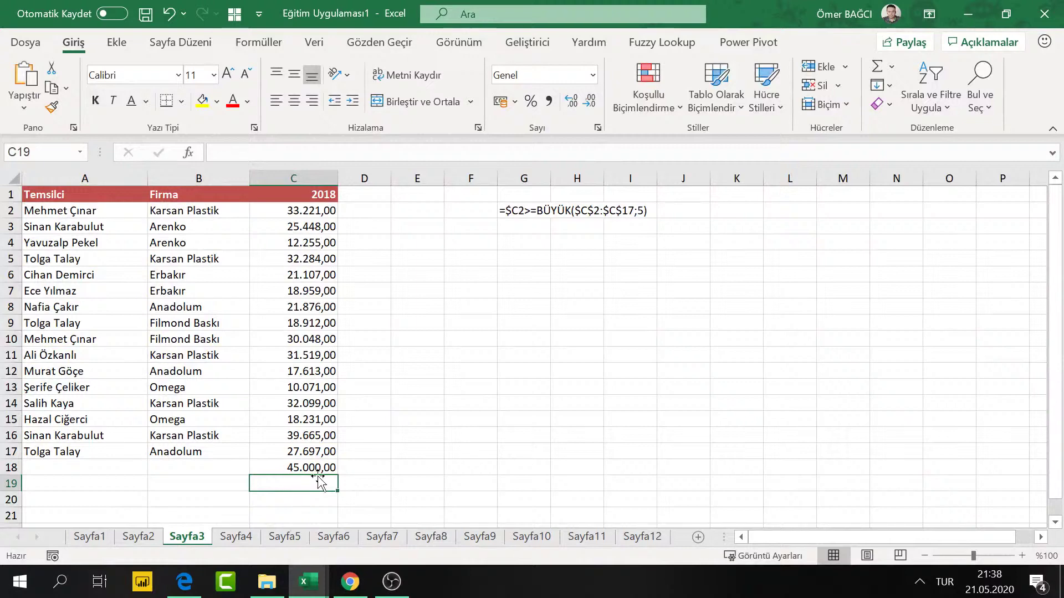
click(318, 469)
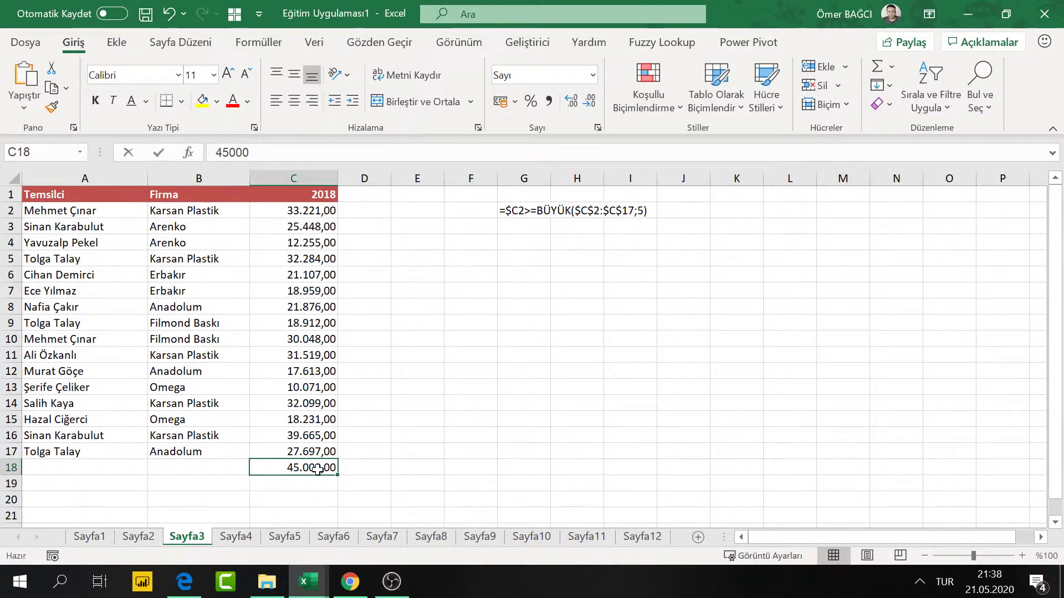
key(BackSpace)
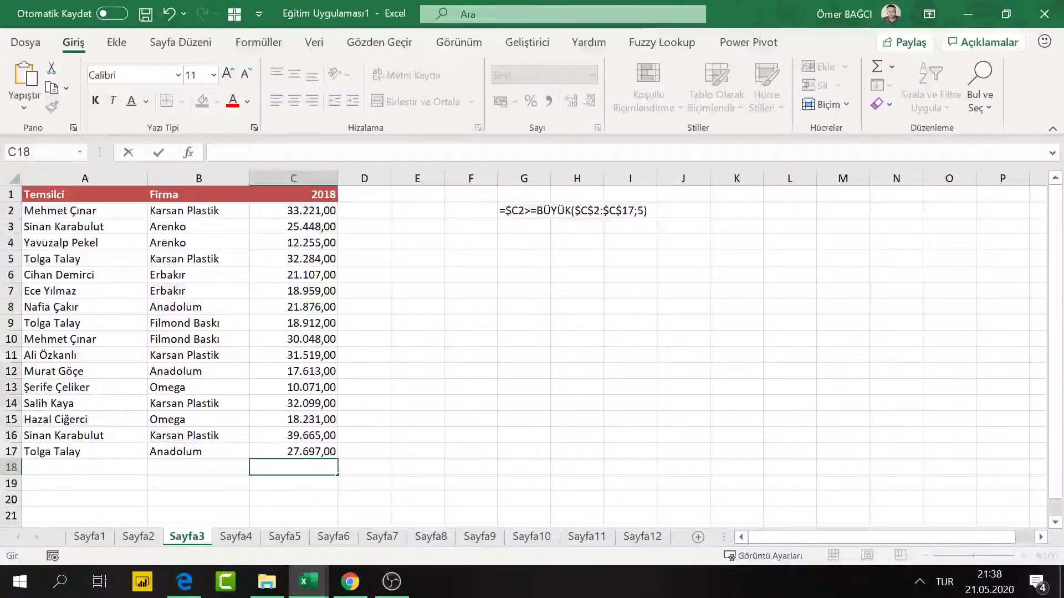
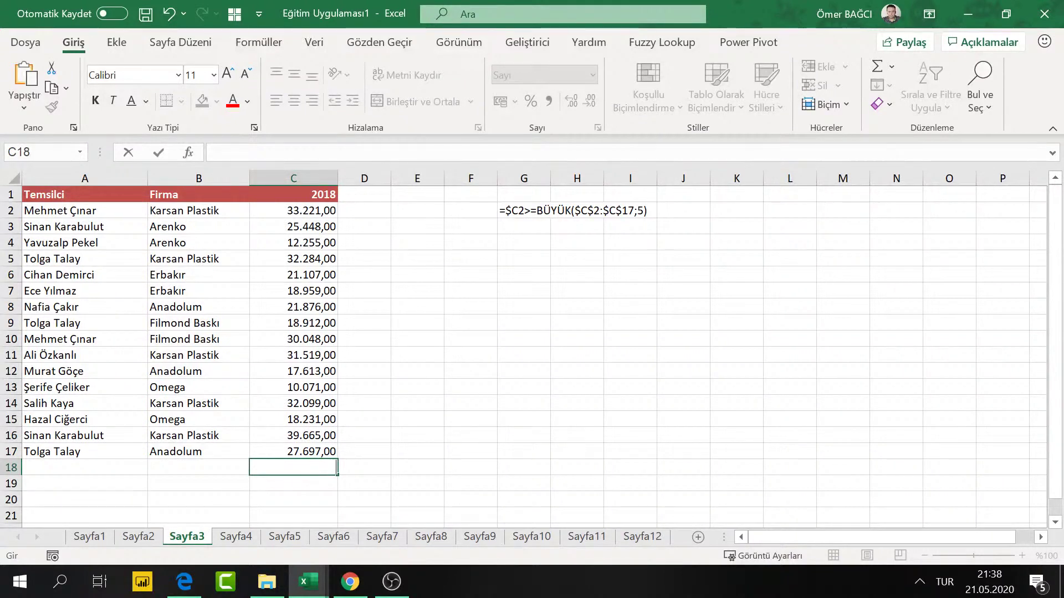
Step: Enter a test value of 45000 below the sales, then delete it again
text(45000)
click(318, 468)
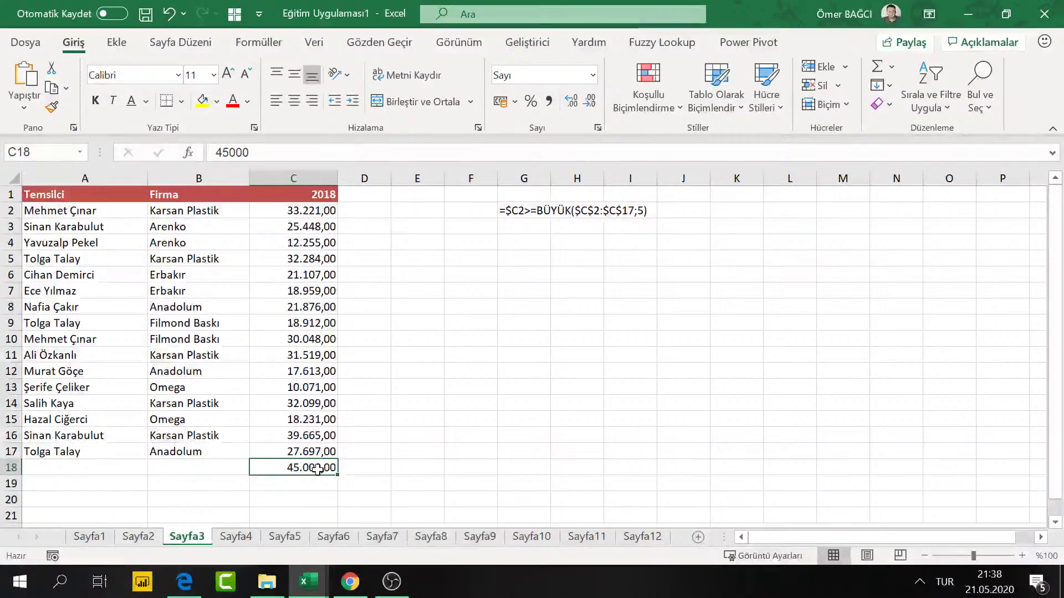
key(Delete)
Step: Check the 2018 column, then move the selection over to cell G4
click(319, 309)
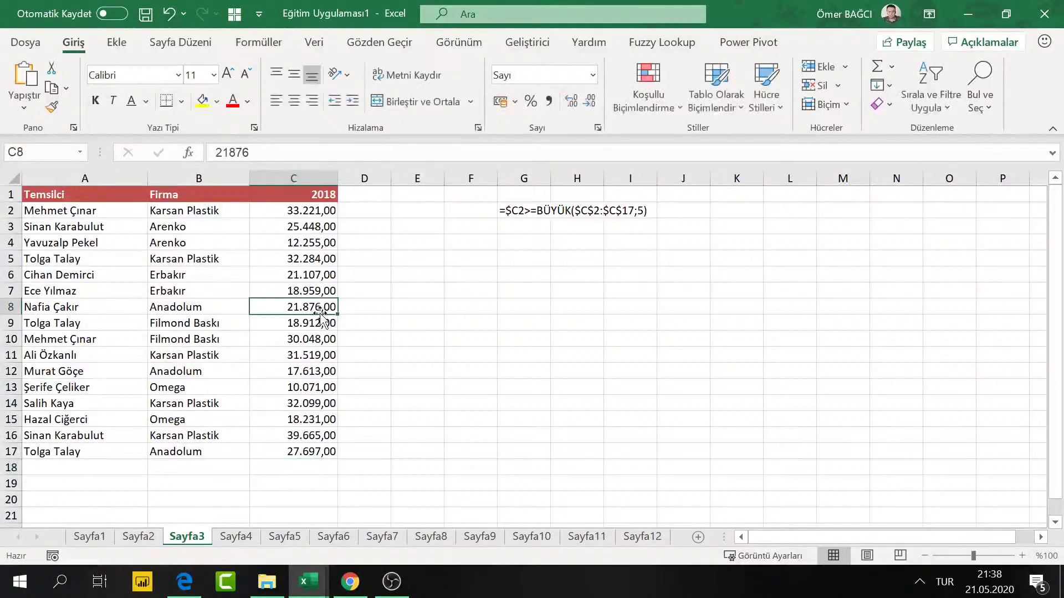
drag(319, 467, 335, 535)
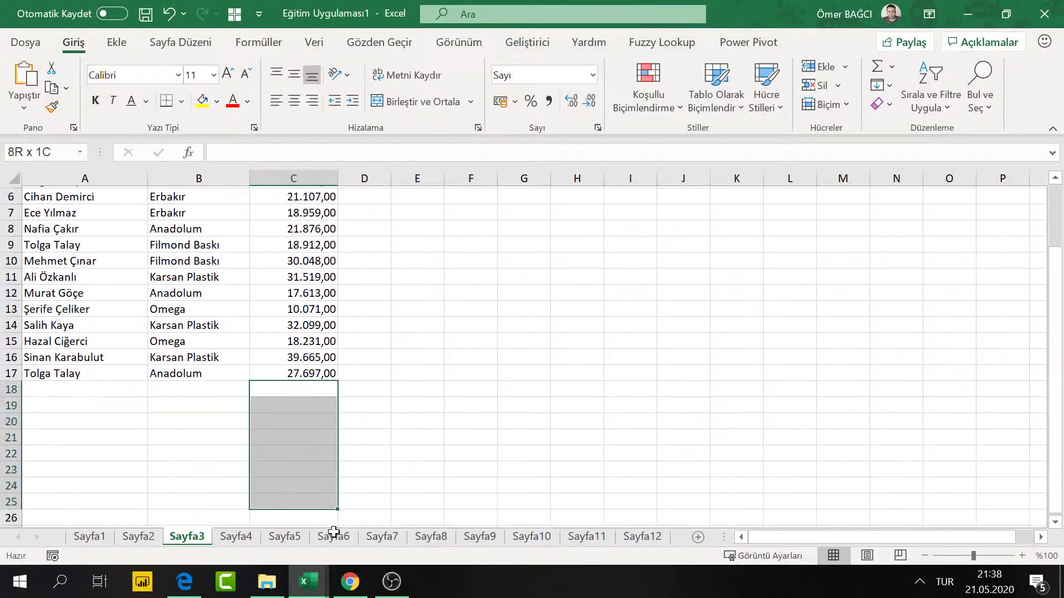
click(316, 368)
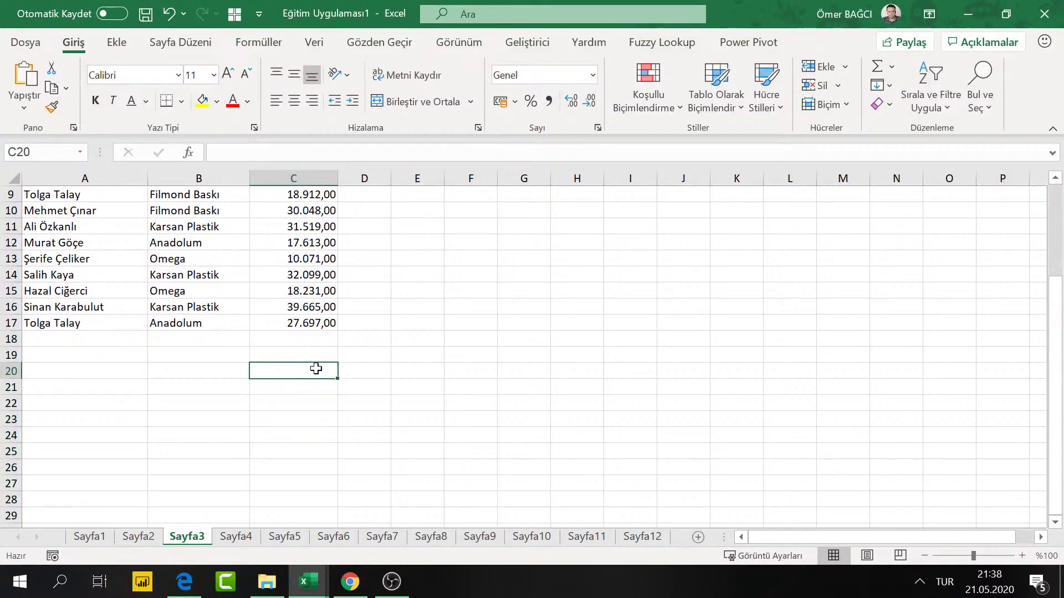
key(Up)
key(Up)
key(Up)
key(Up)
key(ctrl+Up)
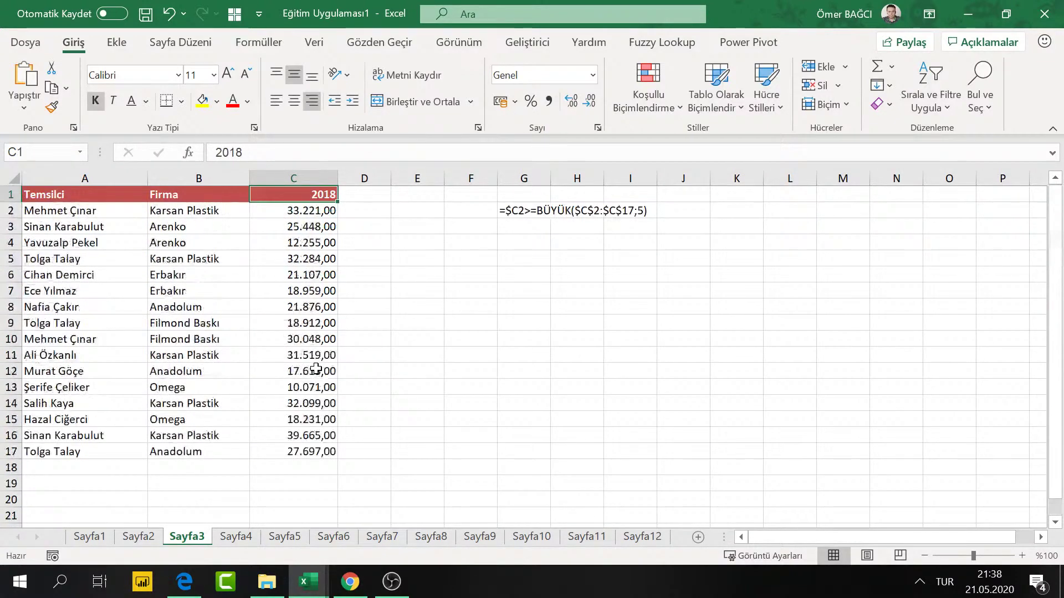
key(Left)
key(Right)
key(Right)
key(Right)
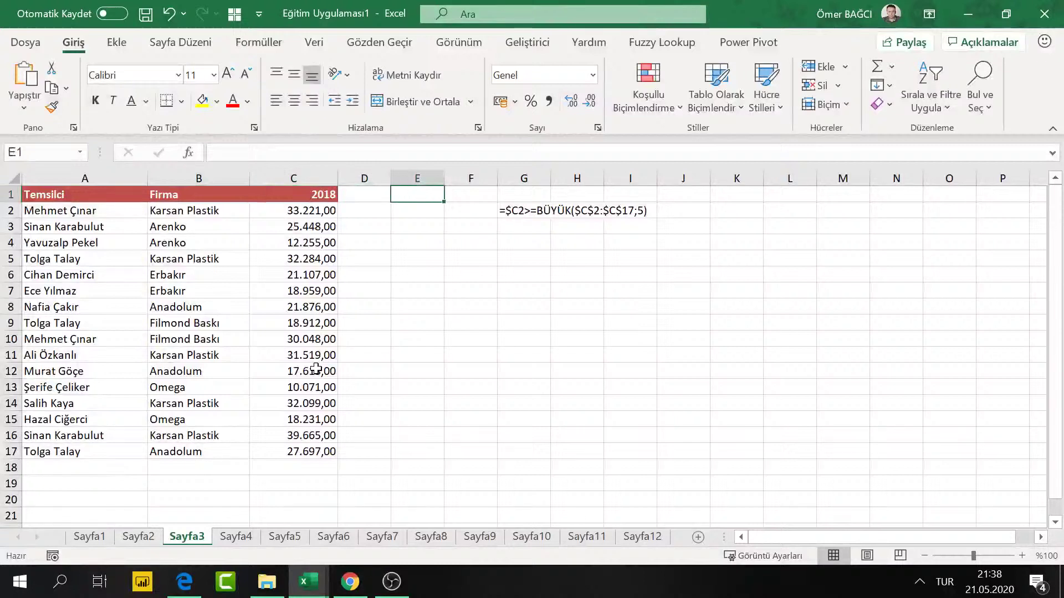
key(Down)
key(Down)
key(Right)
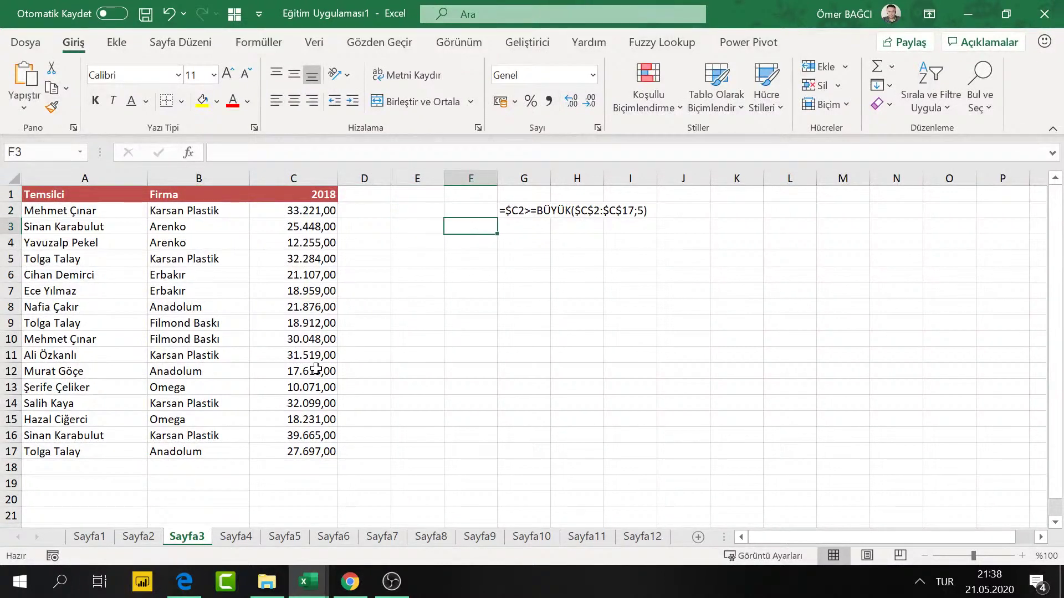
key(Right)
key(Down)
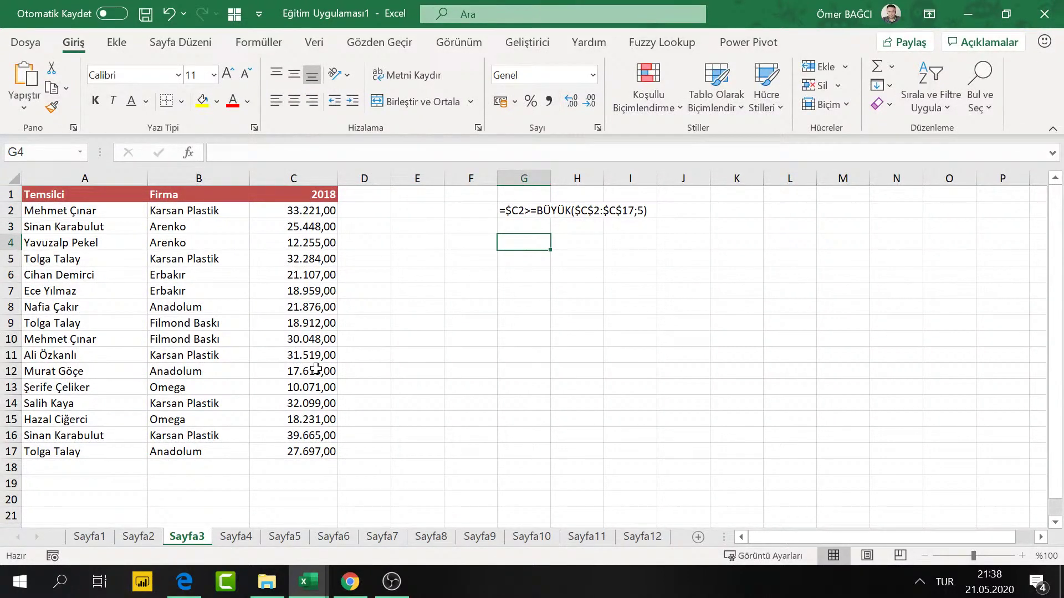
Step: Start =KAYDIR(C2;0;0;BAĞ_DEĞ_SAY( in G4 using autocomplete suggestions
text(=ka)
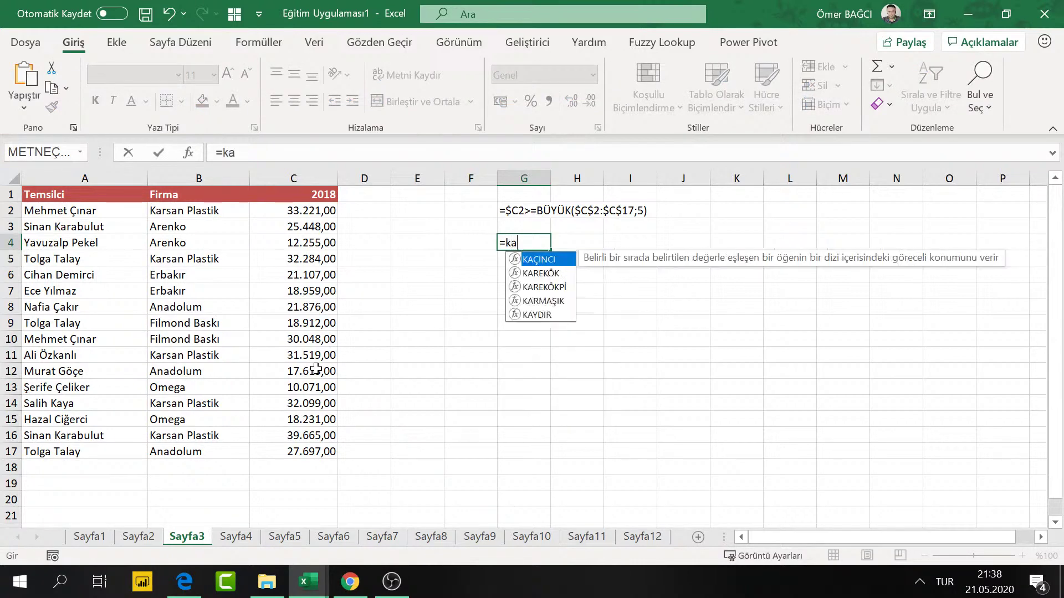
text(y)
key(Tab)
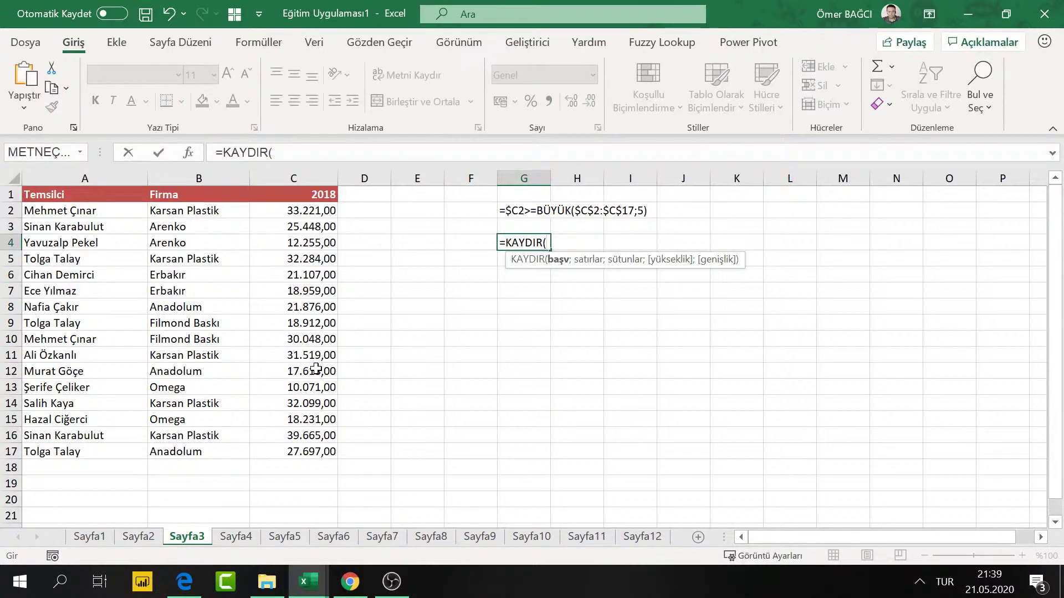
text(c4)
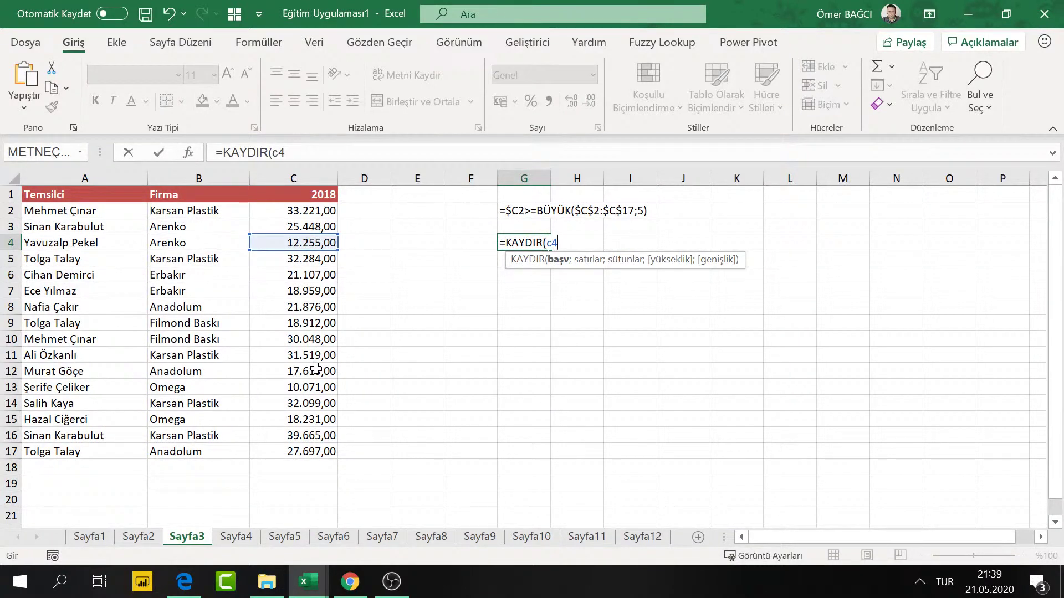
key(BackSpace)
key(BackSpace)
text(c2;)
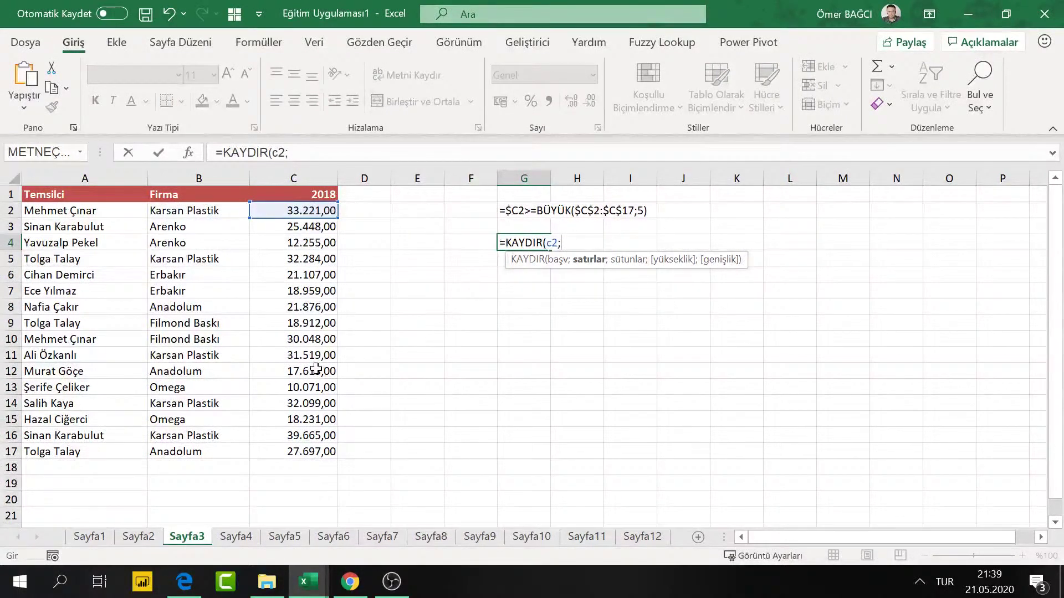
text(0;0)
text(;)
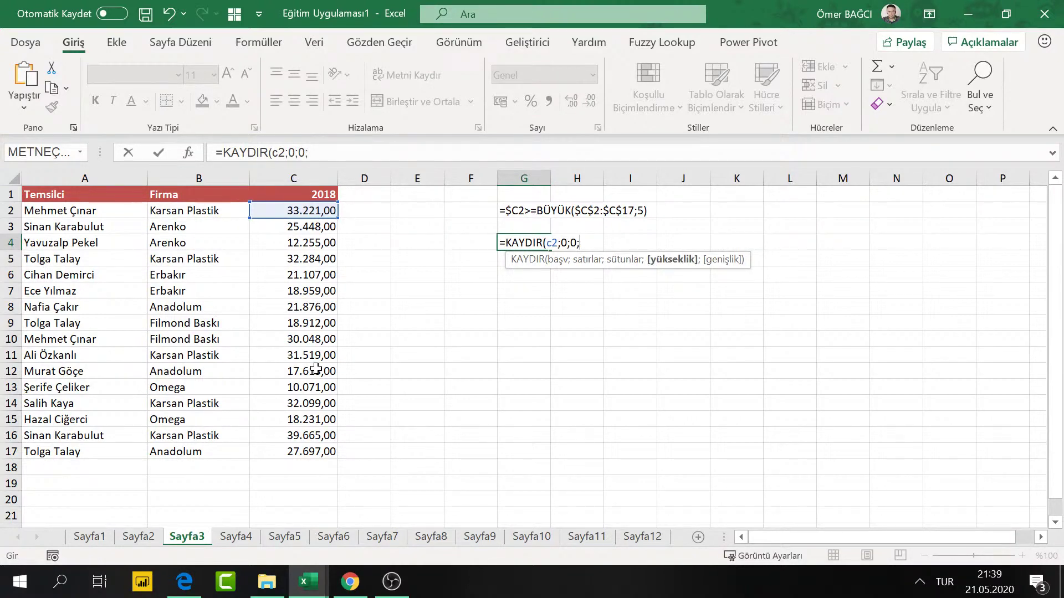
text(bağ)
key(Down)
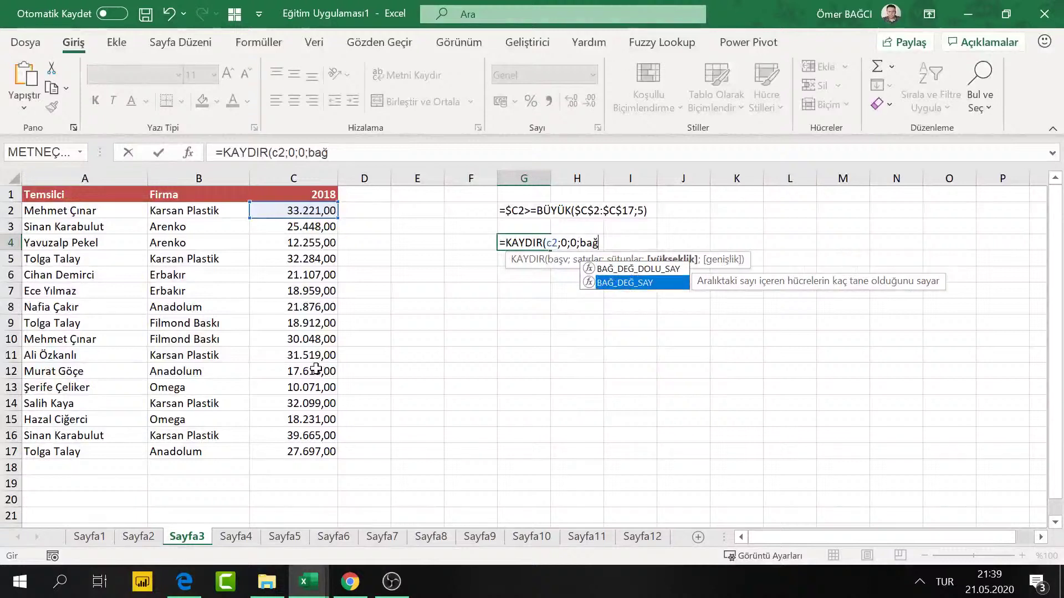
key(Tab)
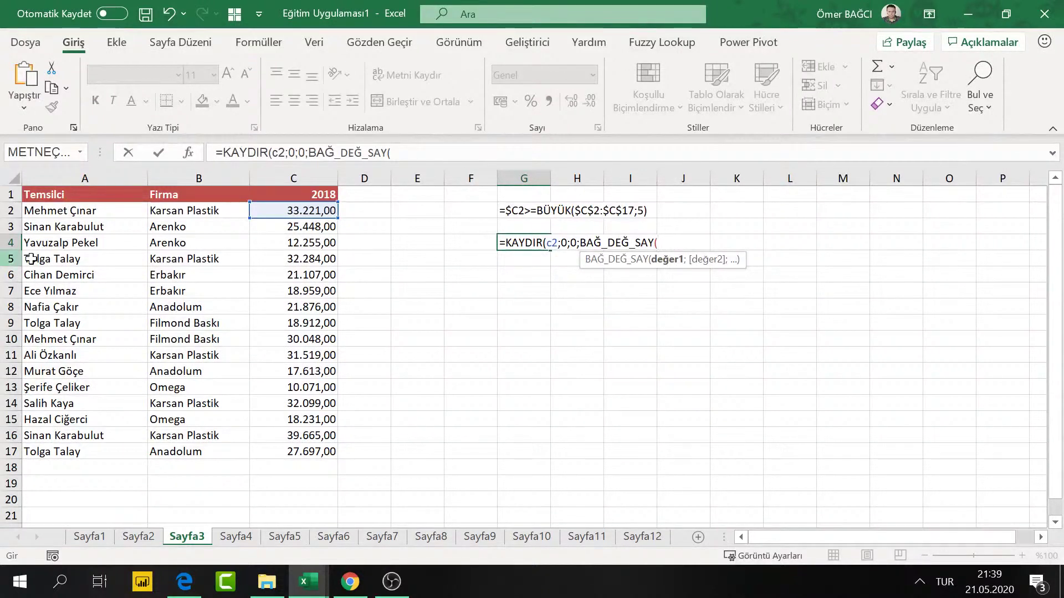
Step: Complete the formula with the range C2:C50 and ;1) so 2018 sales spill down column G
drag(310, 207, 282, 365)
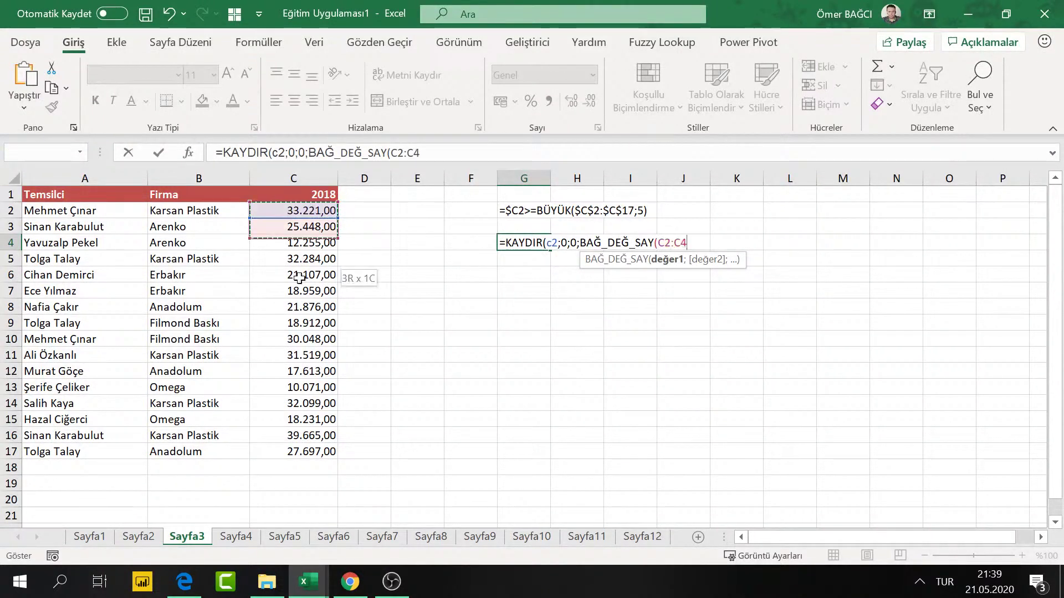
click(281, 365)
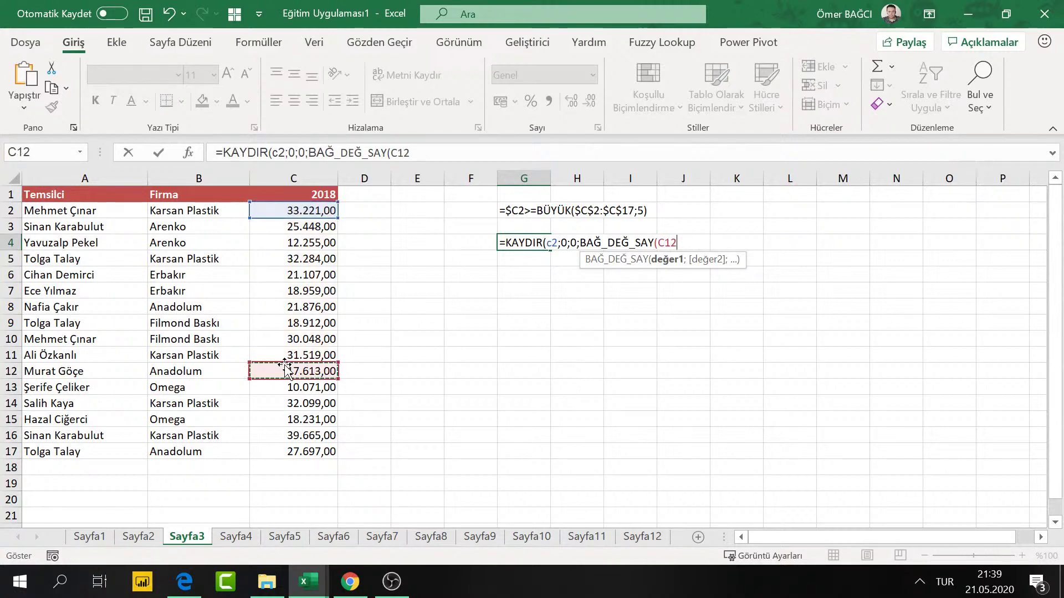
drag(310, 210, 295, 547)
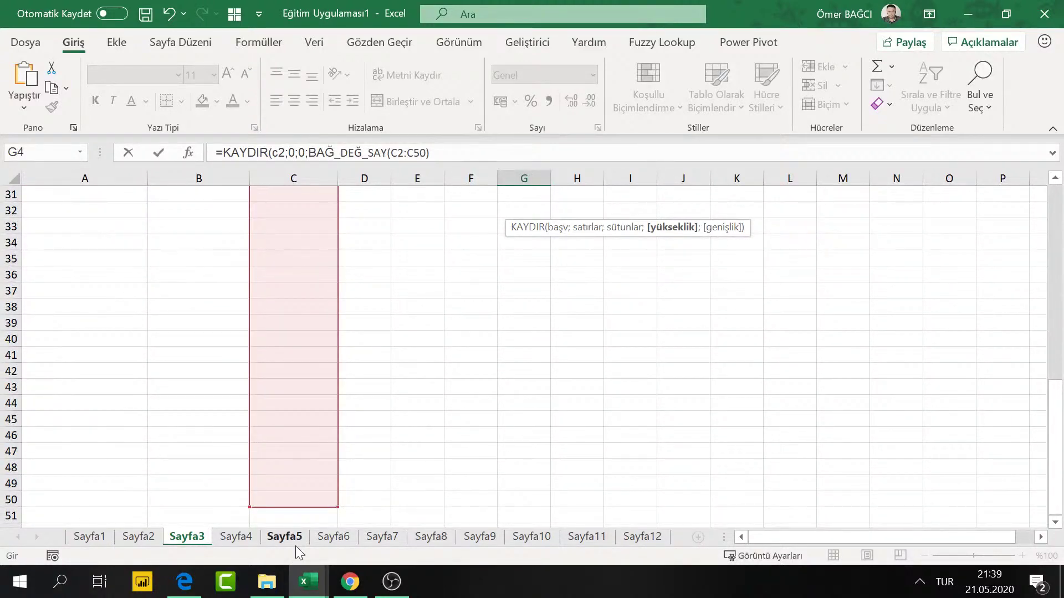
scroll(295, 546, up, 10)
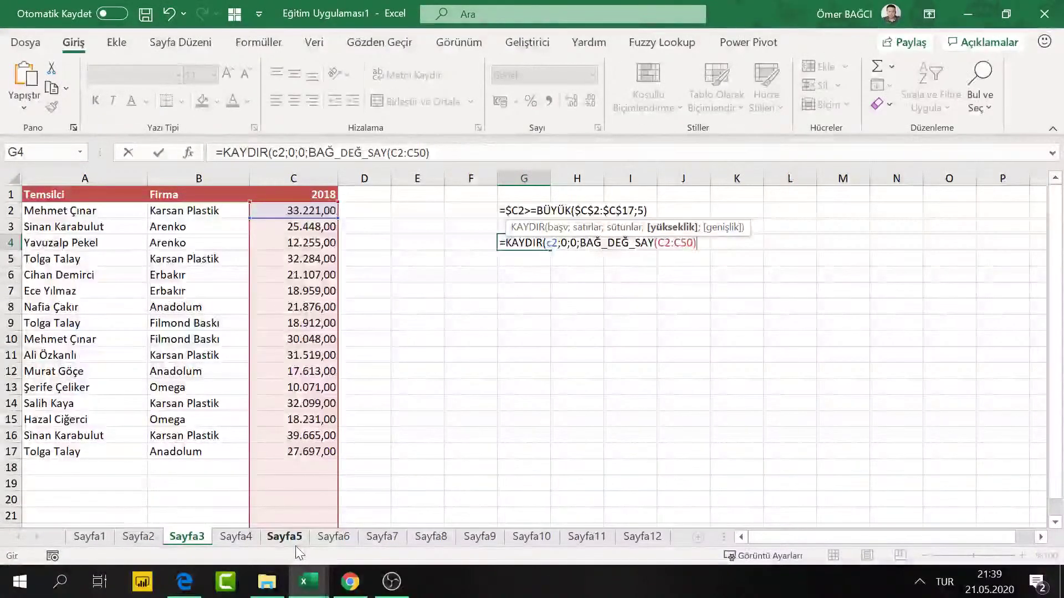
text(;)
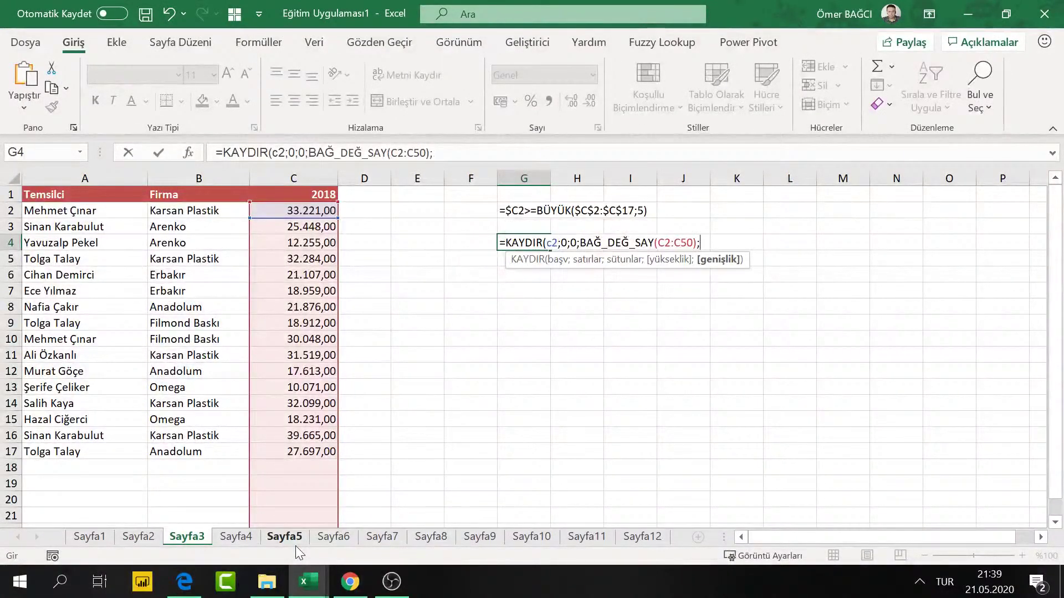
text(1))
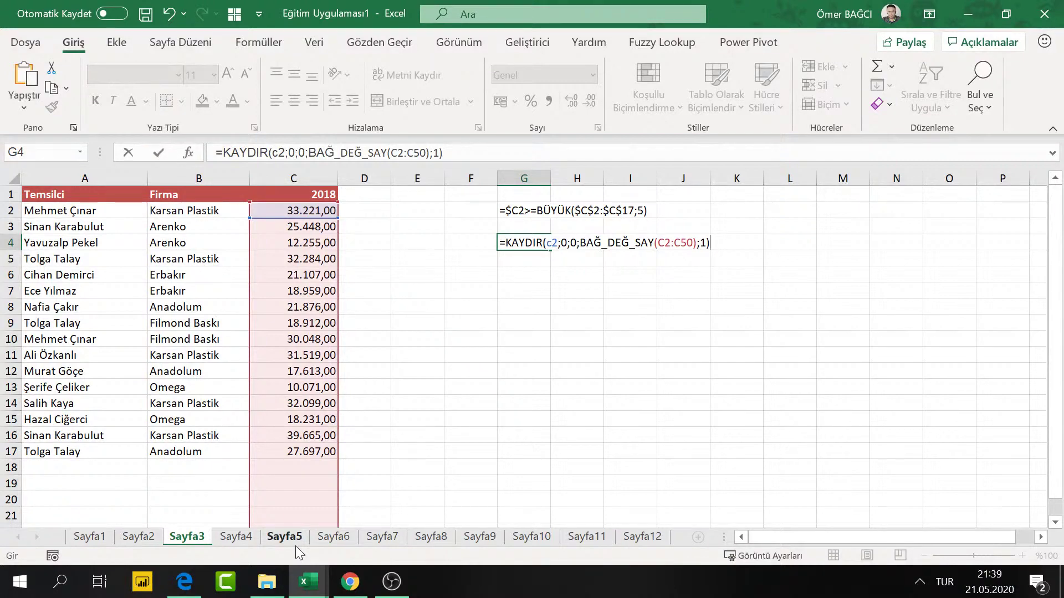
key(Return)
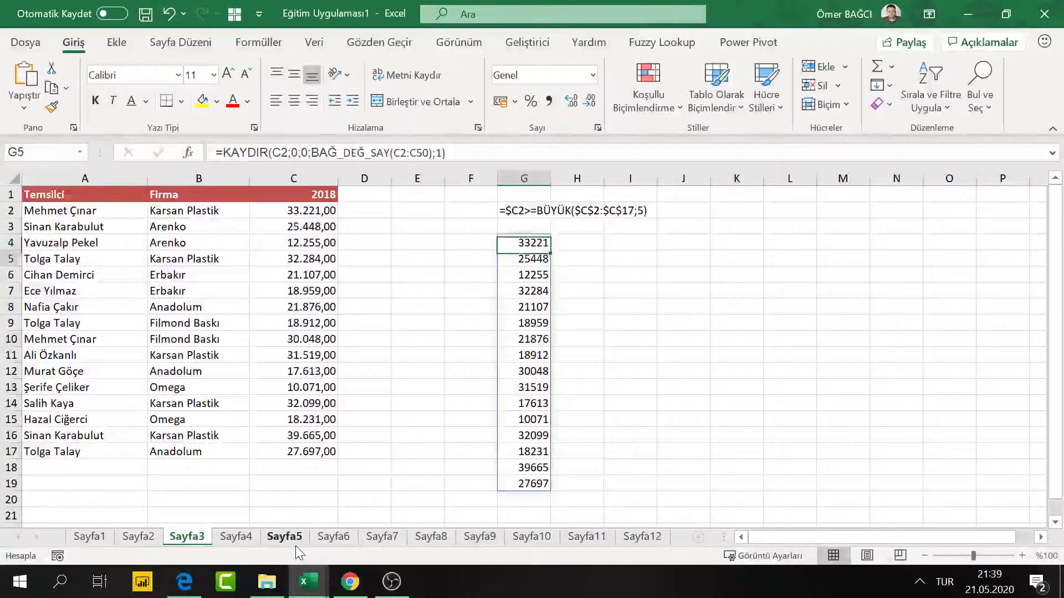
Step: Review the G4:G19 spill, select the G4 formula text, then select table range A2:C25
key(Down)
key(Down)
key(Down)
key(Down)
key(Down)
key(Down)
key(Down)
key(Down)
key(Up)
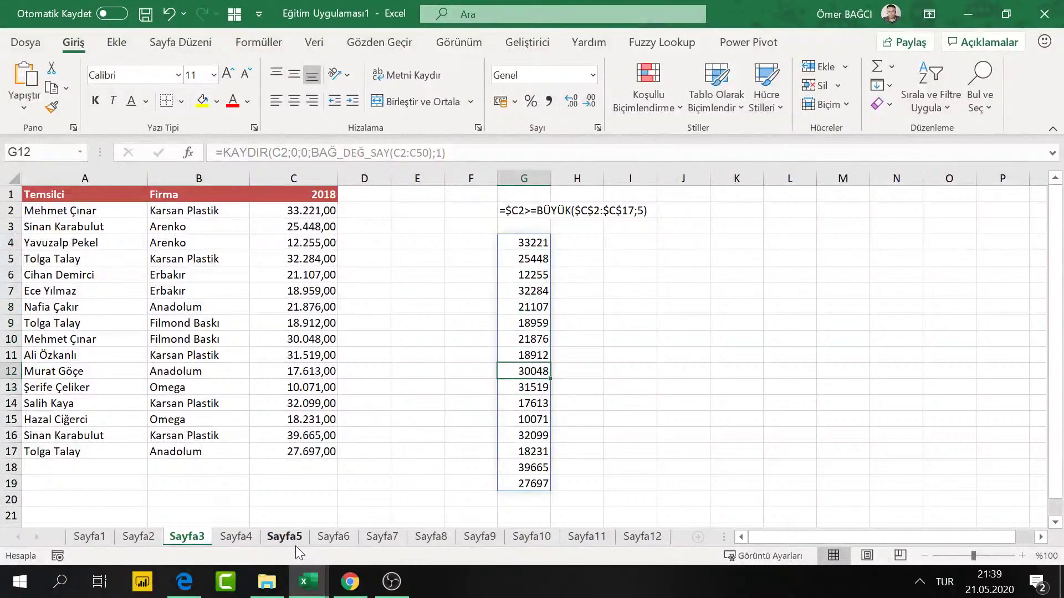
key(Up)
key(Up)
key(Up)
key(Up)
key(Up)
key(Up)
key(Up)
key(Down)
key(Down)
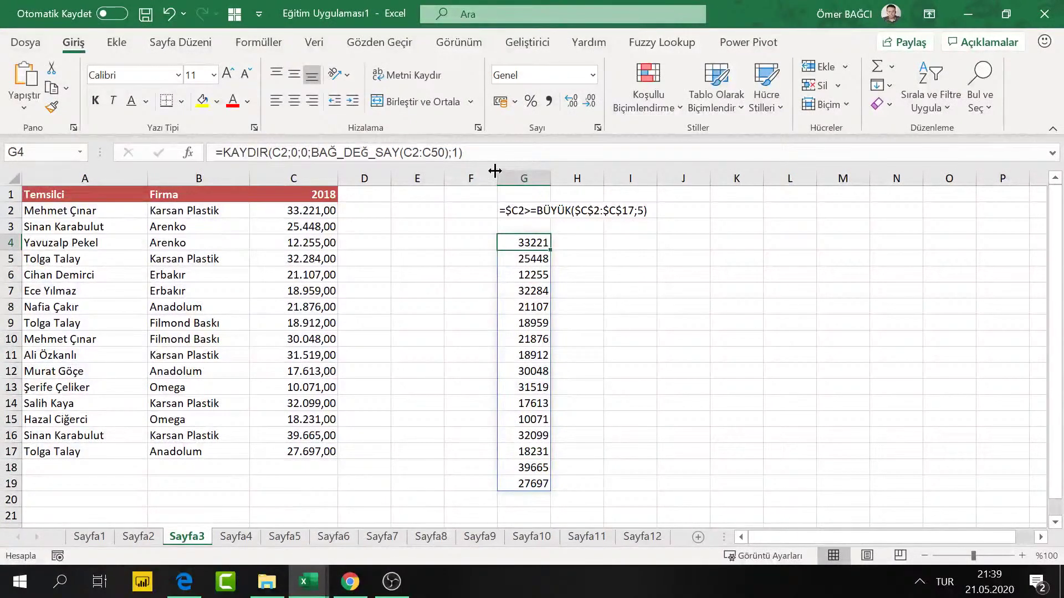
drag(463, 153, 161, 148)
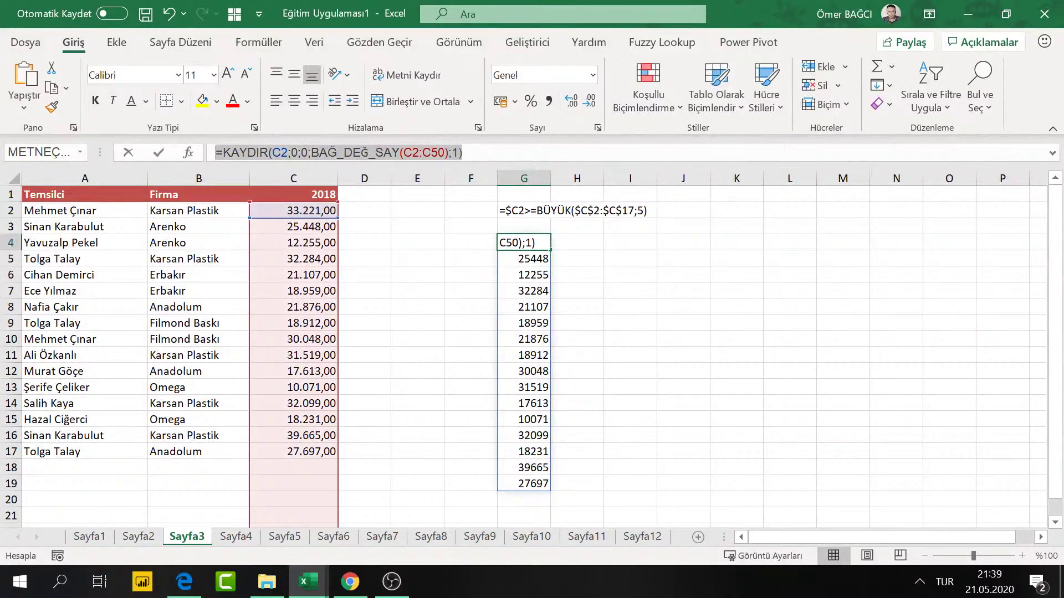
click(161, 147)
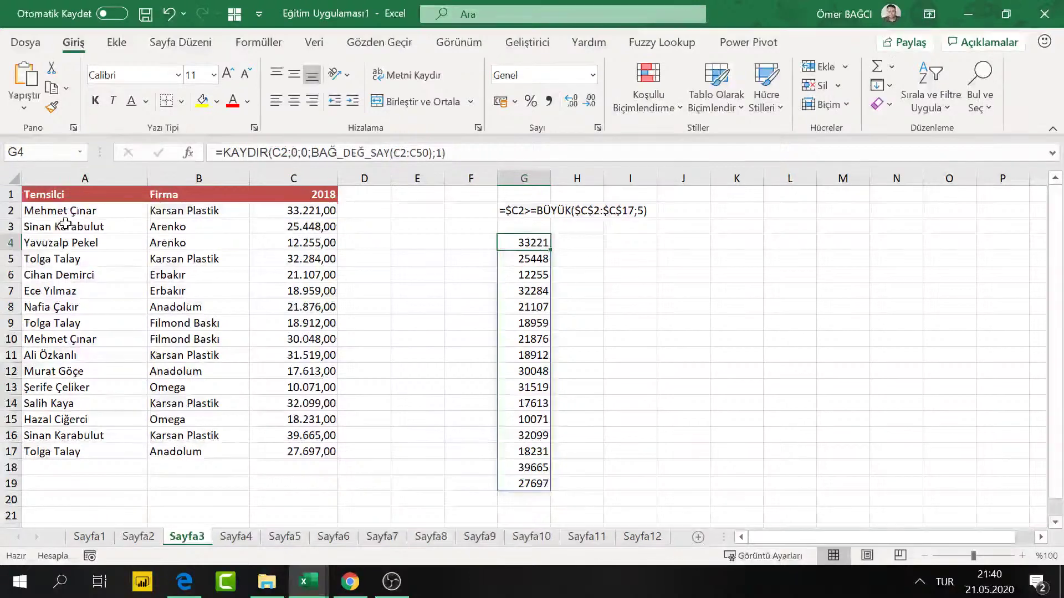
mouse_move(68, 215)
mouse_down()
mouse_move(316, 530)
mouse_move(309, 486)
mouse_up()
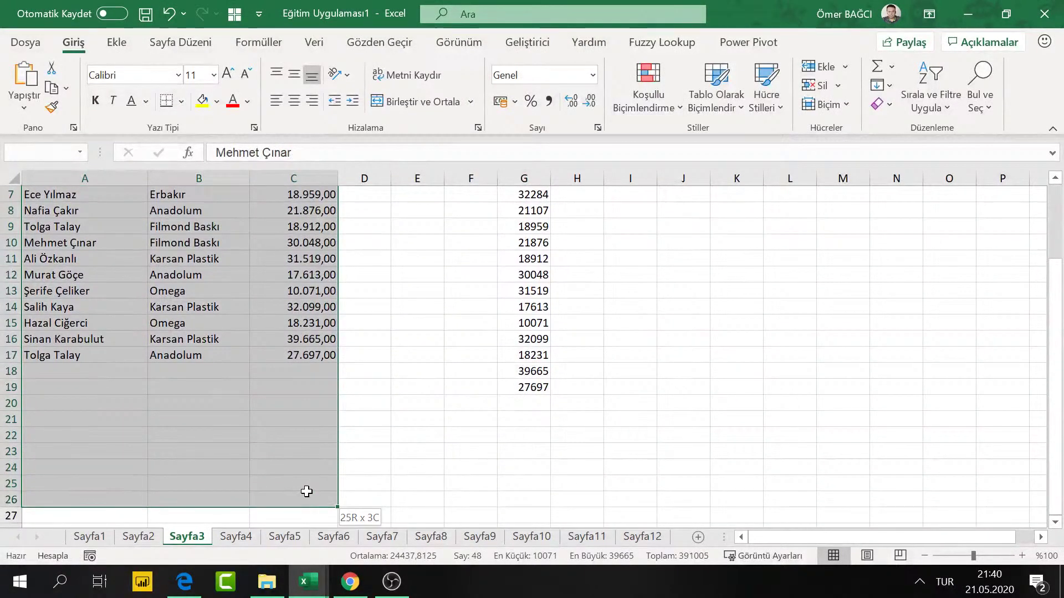
Step: Start a new formula-based conditional formatting rule and paste in the KAYDIR formula
click(644, 116)
click(659, 334)
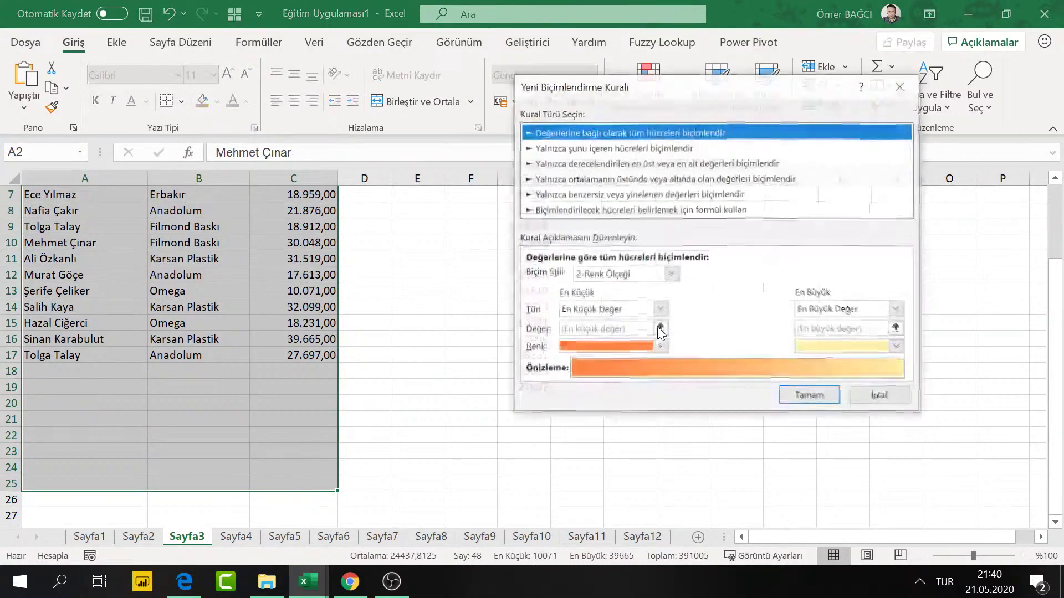
click(660, 209)
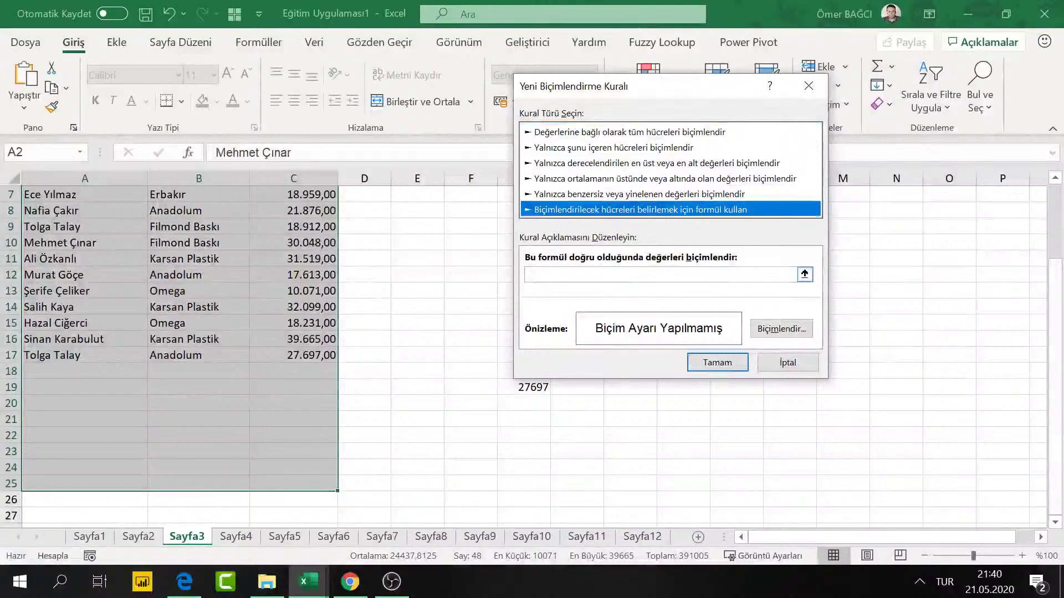
click(659, 274)
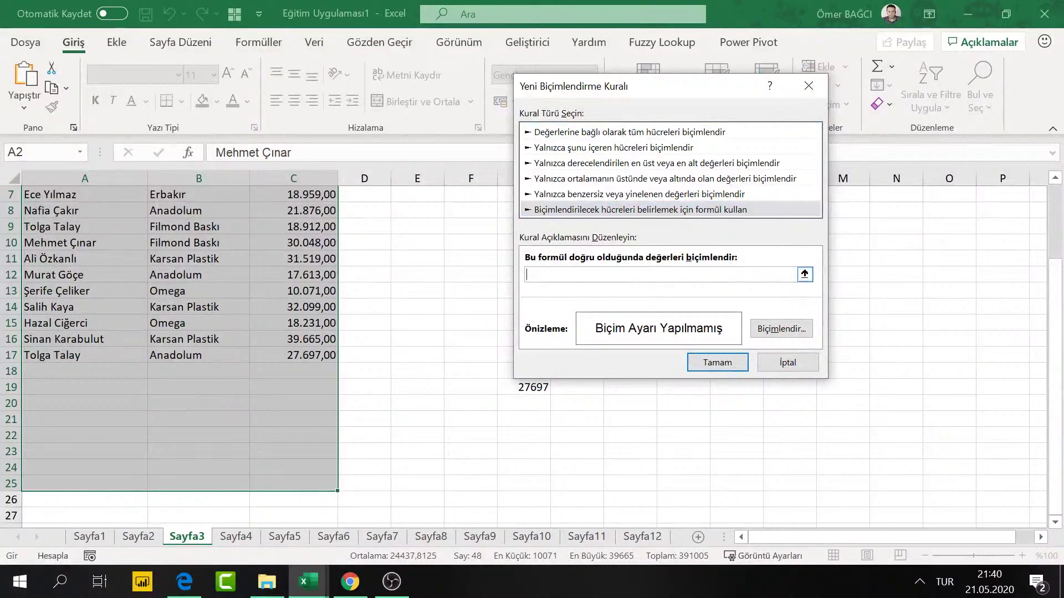
key(ctrl+v)
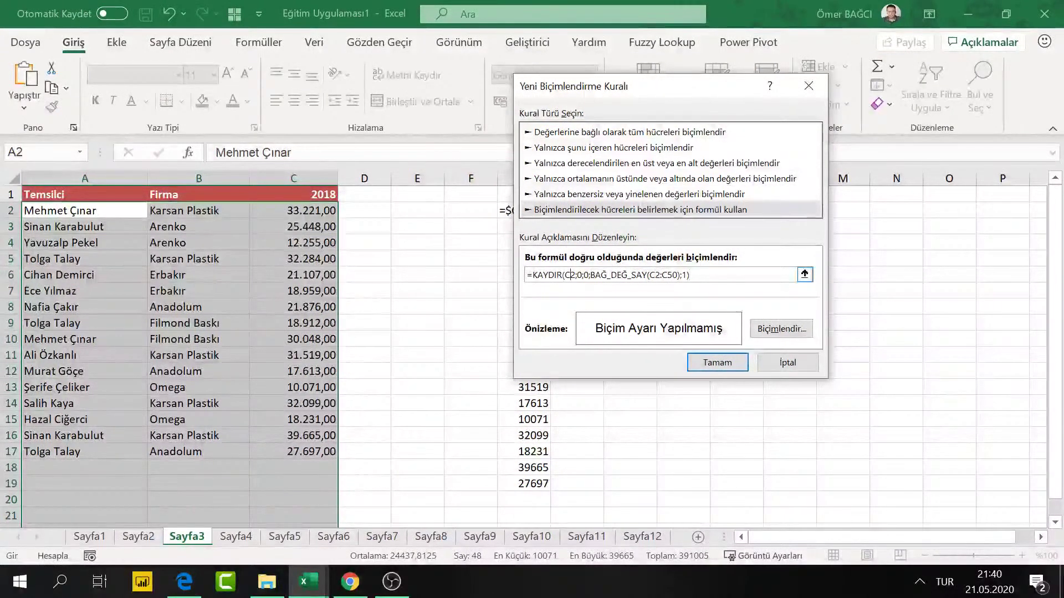
Step: Make references $C2 and $C$2:$C$50, then append >=BÜYÜK($C$2:$C$50; to the rule formula
key(BackSpace)
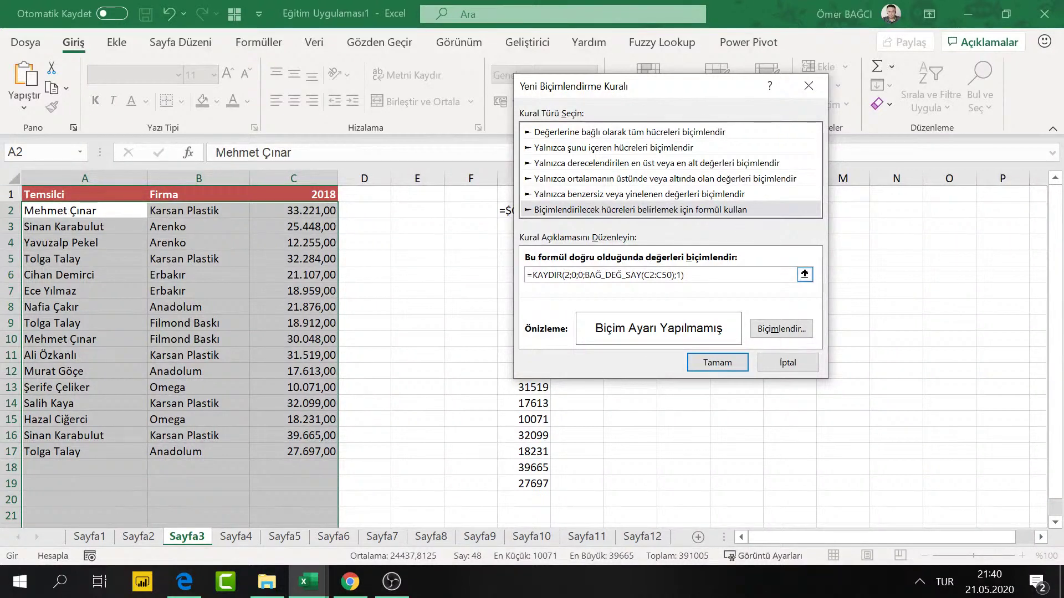
text($)
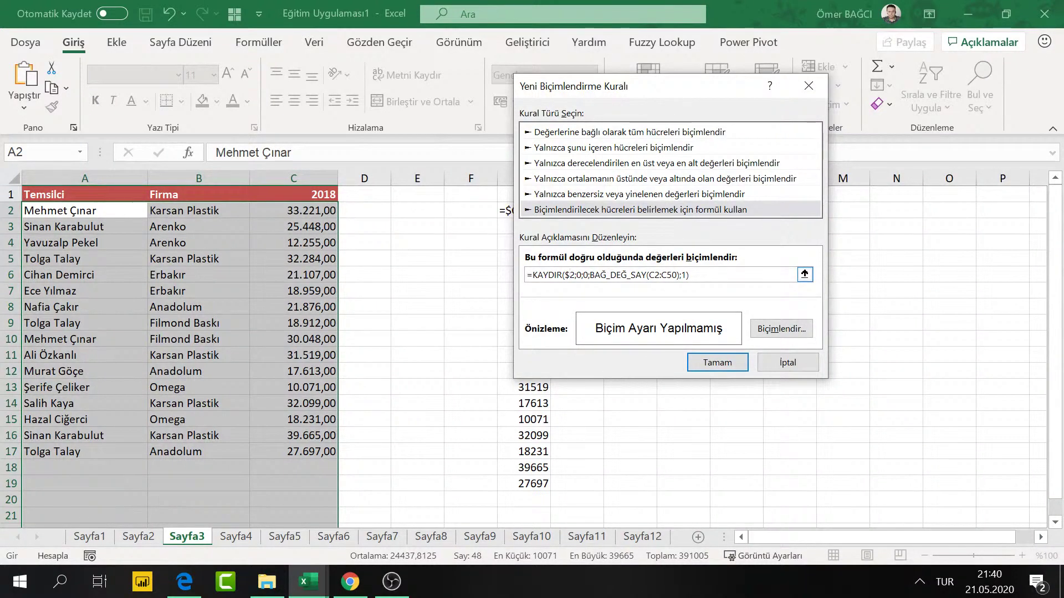
text(c)
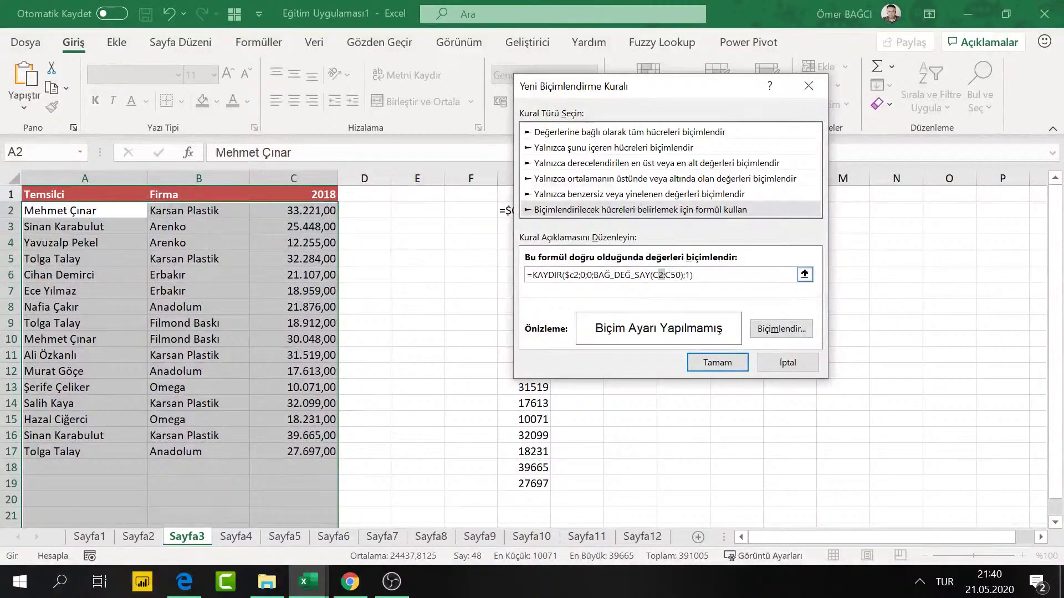
key(F4)
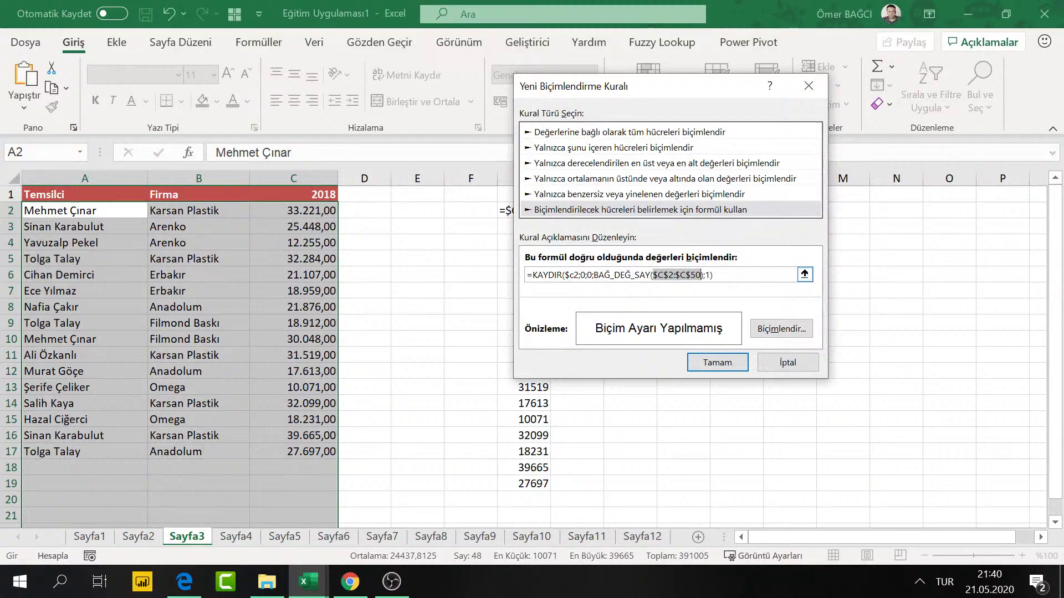
key(End)
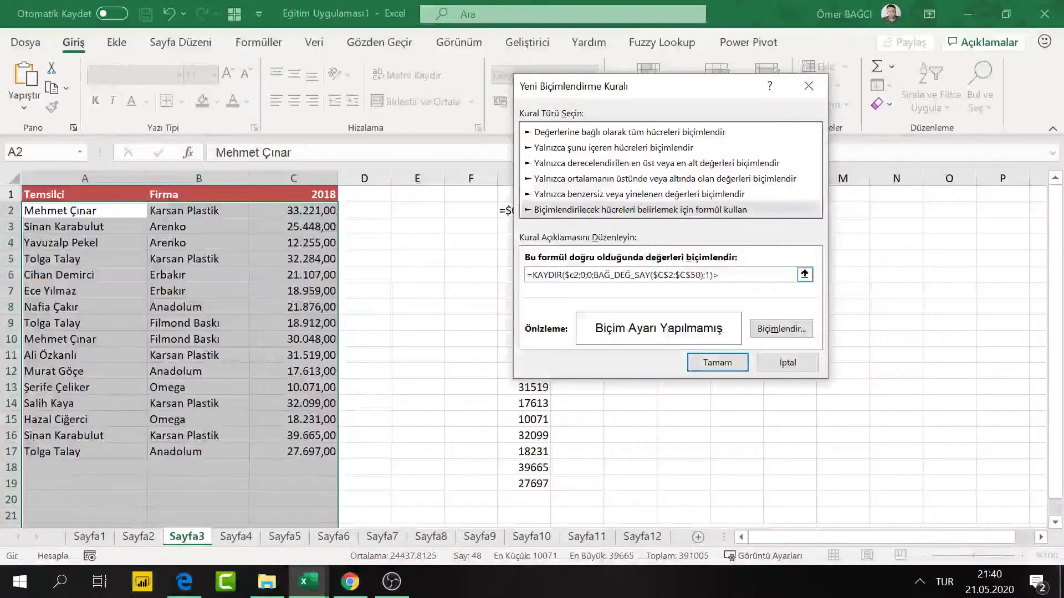
text(>$B$20)
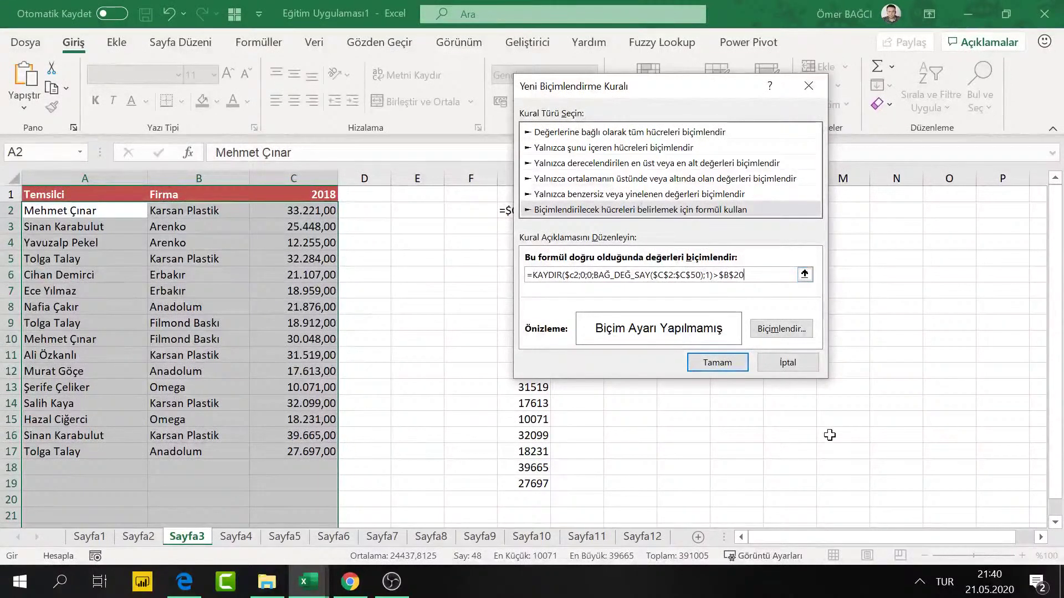
key(BackSpace)
key(BackSpace)
key(BackSpace)
key(BackSpace)
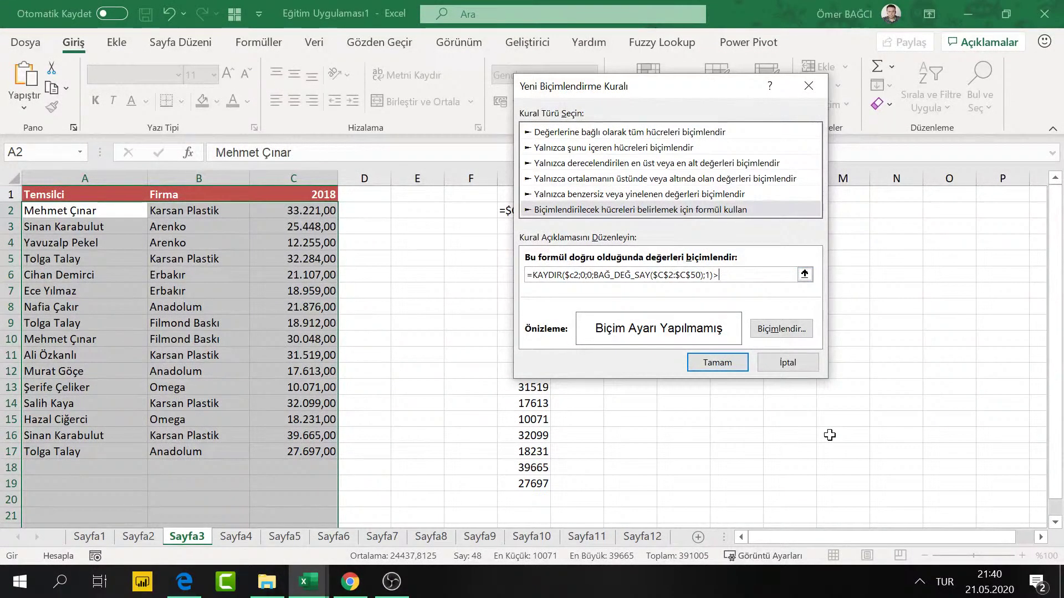
text(=bü)
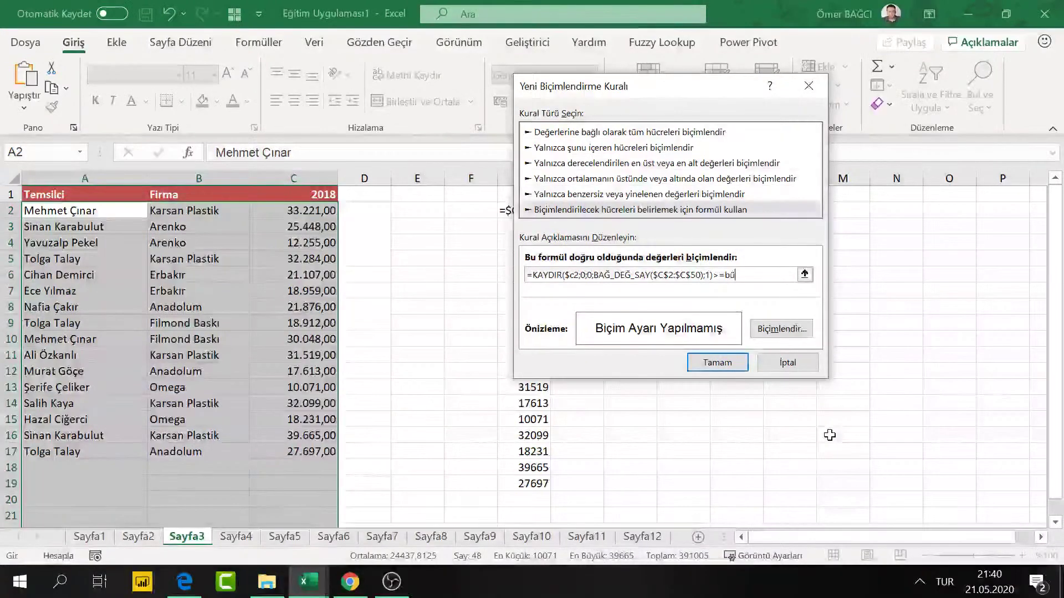
text(yük()
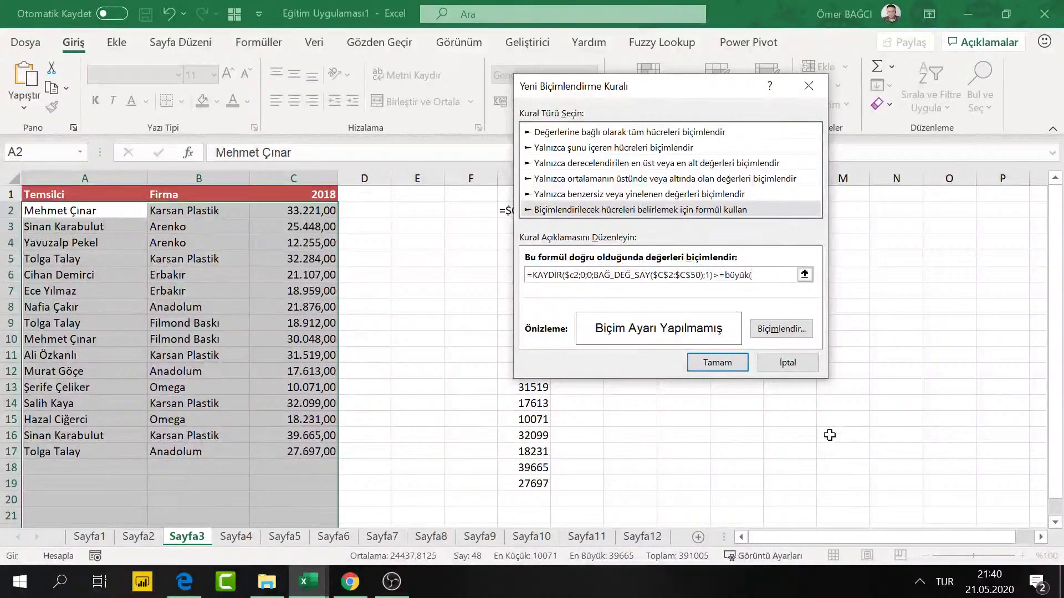
click(315, 204)
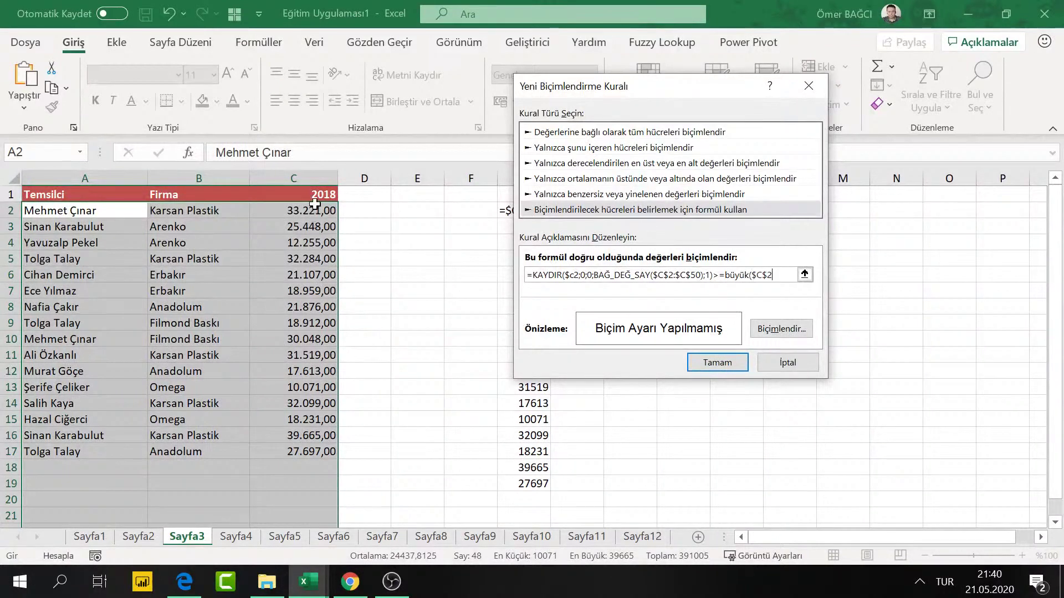
drag(315, 204, 306, 559)
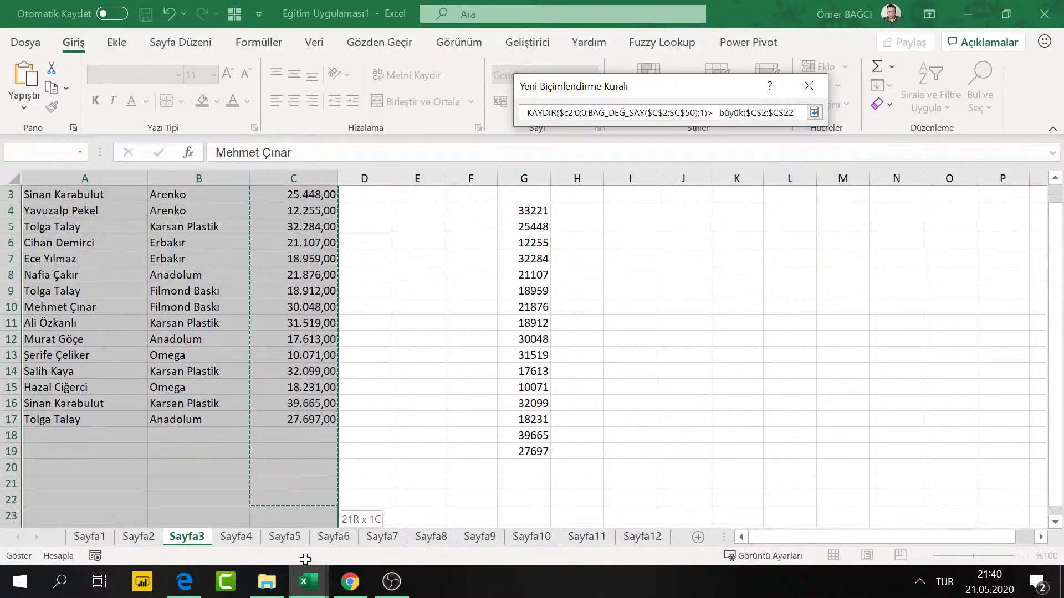
drag(305, 559, 314, 428)
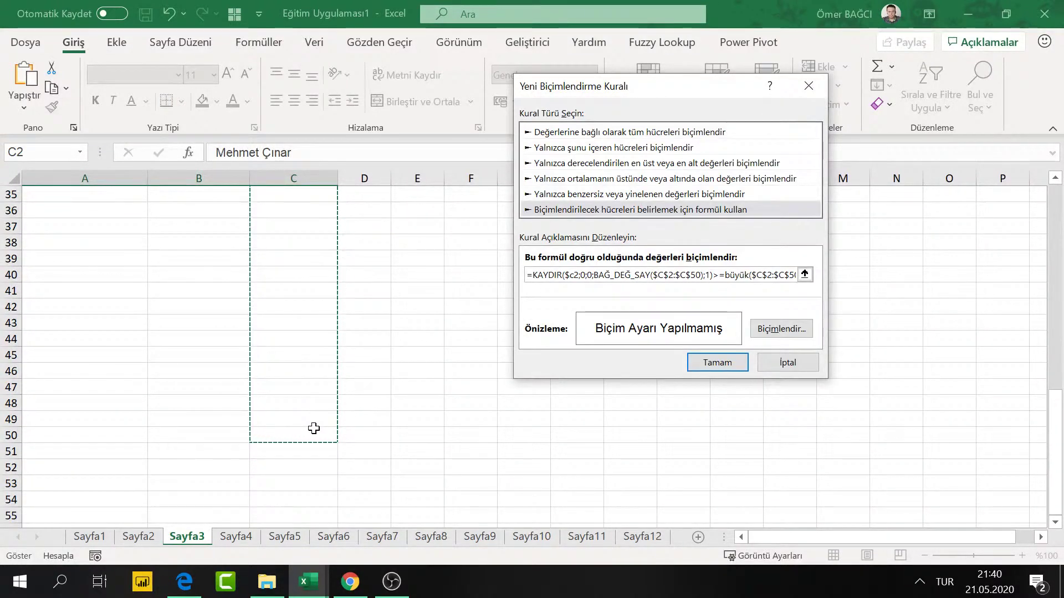
text(;)
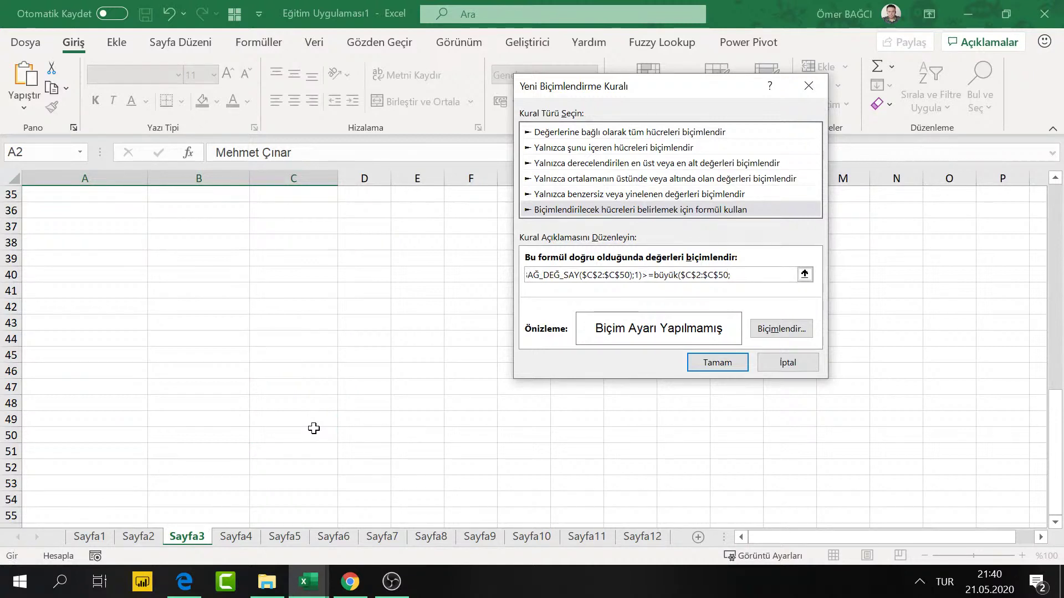
text(59)
Step: Give the rule's matching cells a red fill
click(798, 331)
click(573, 196)
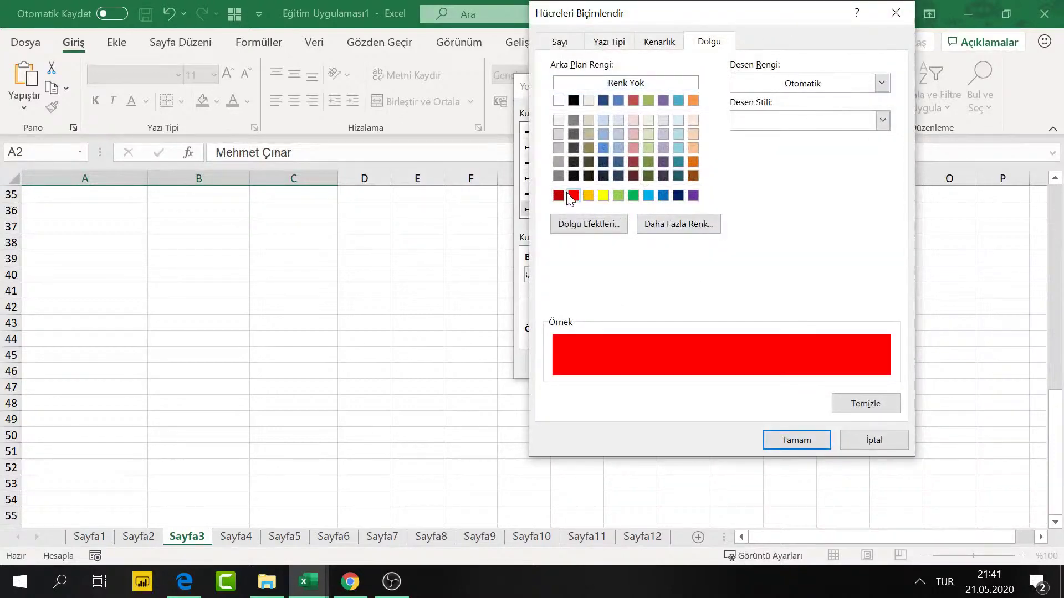
click(790, 439)
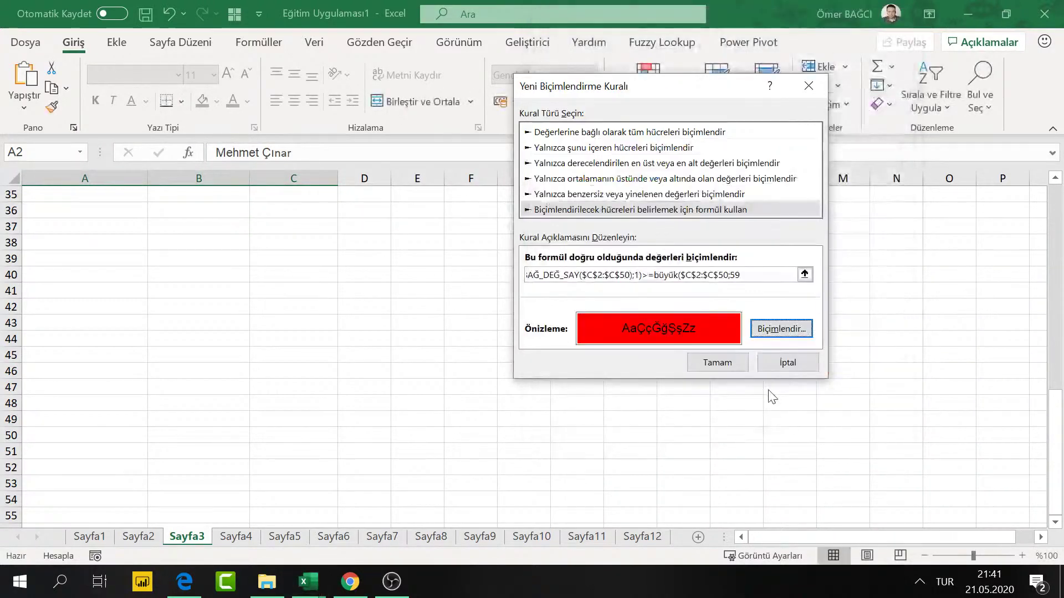
Step: Clear the missing-parenthesis error by ending the formula with ;5), then apply the rule
click(732, 363)
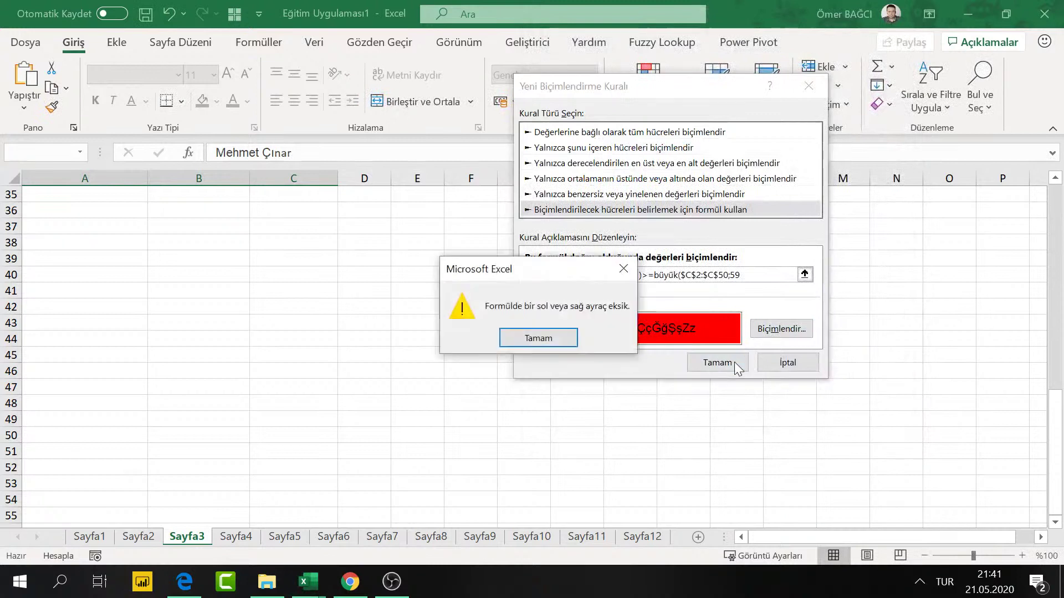
click(540, 339)
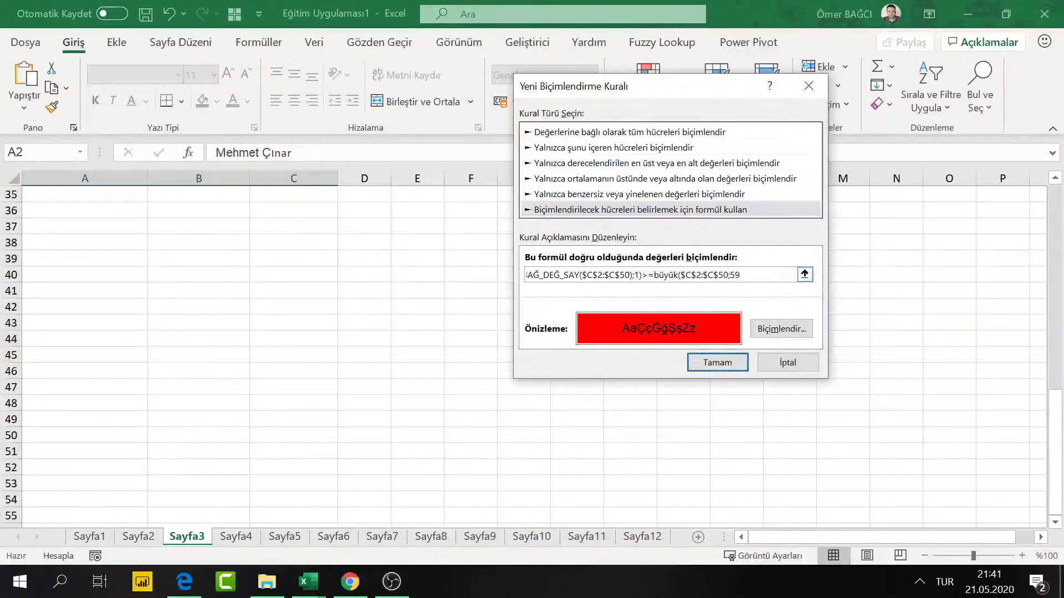
click(742, 275)
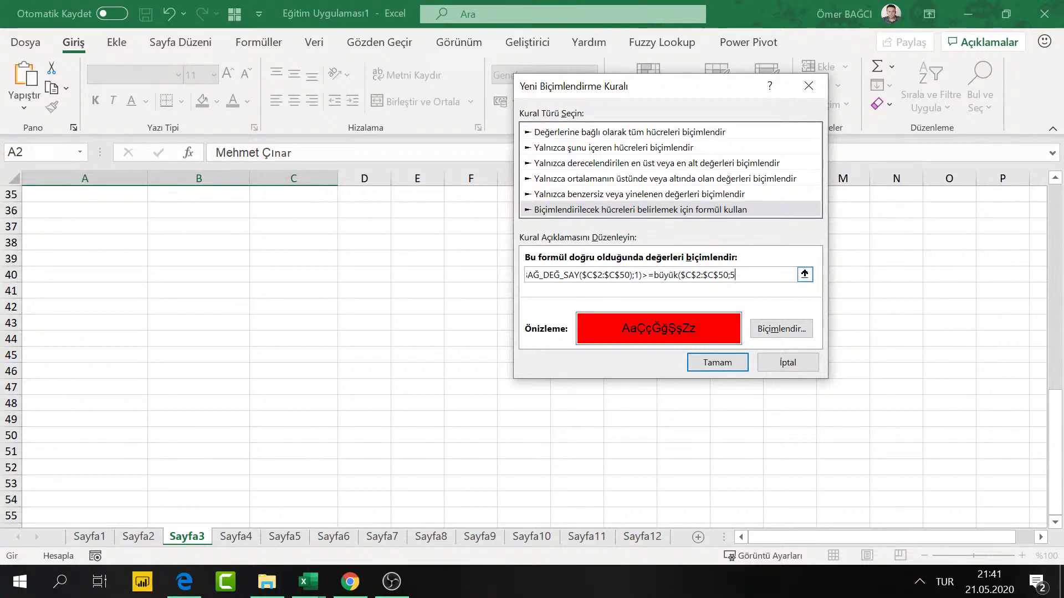
text())
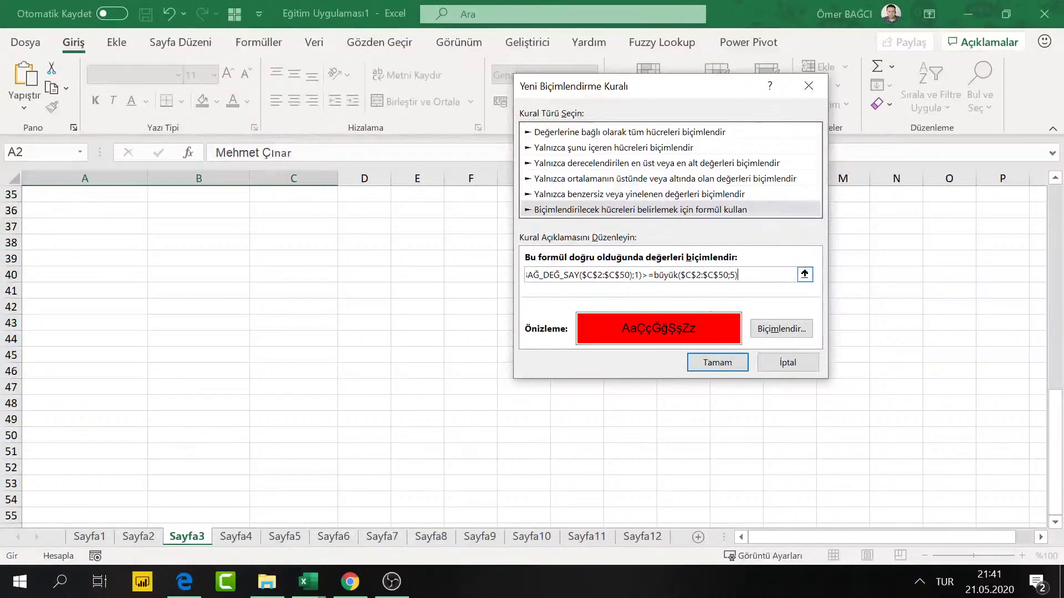
click(717, 363)
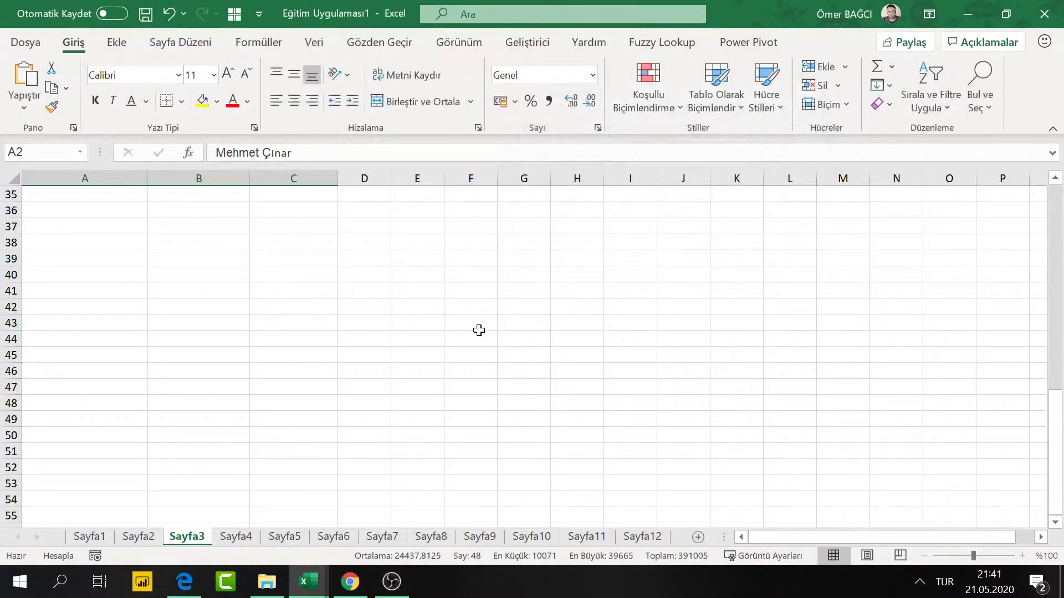
drag(477, 329, 479, 332)
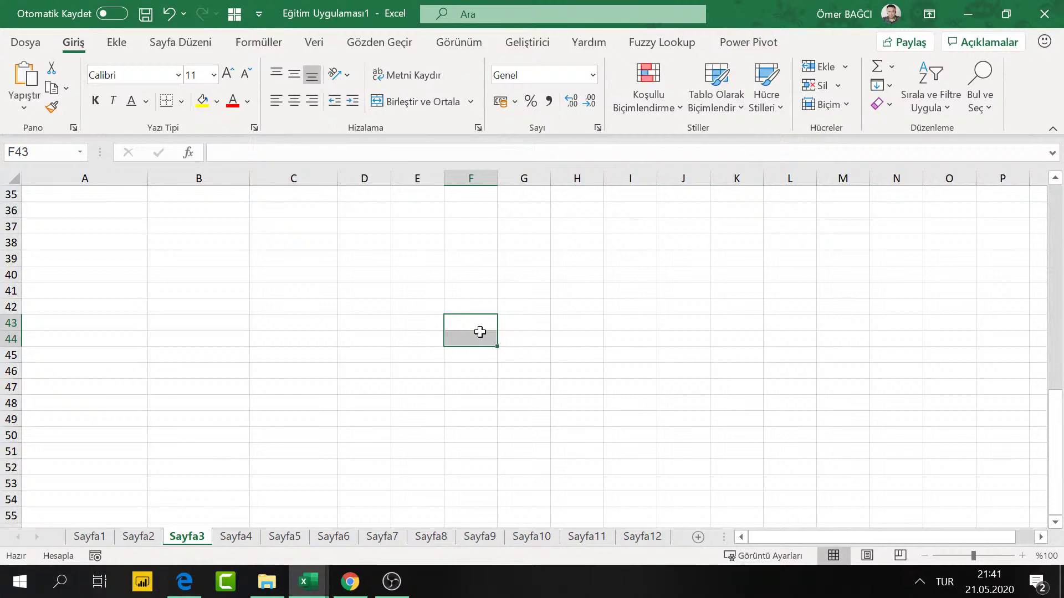
key(ctrl+Up)
key(Down)
key(Down)
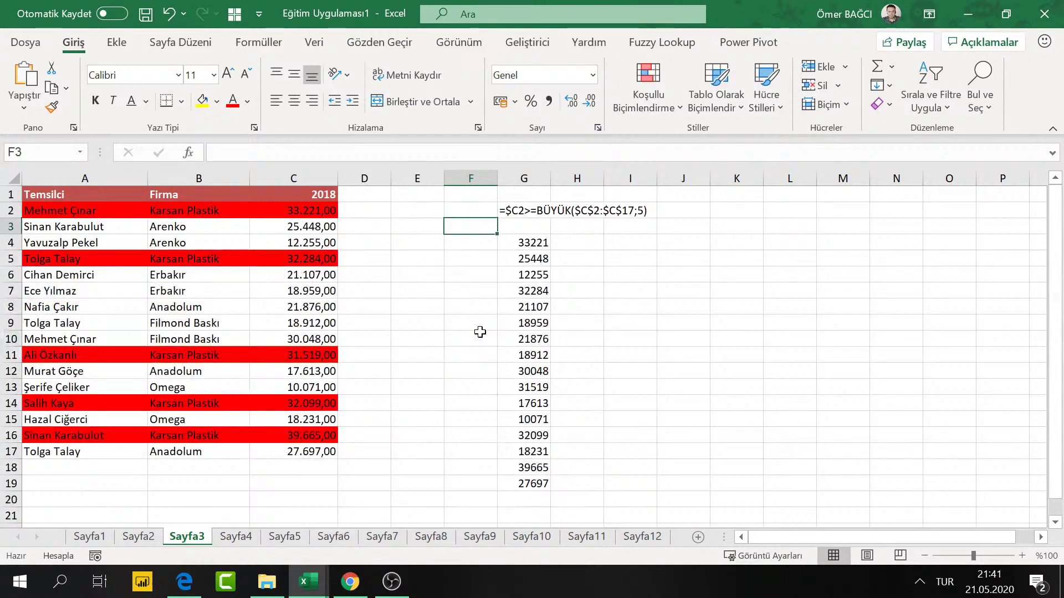
key(Right)
key(Down)
key(ctrl+shift+Down)
key(Delete)
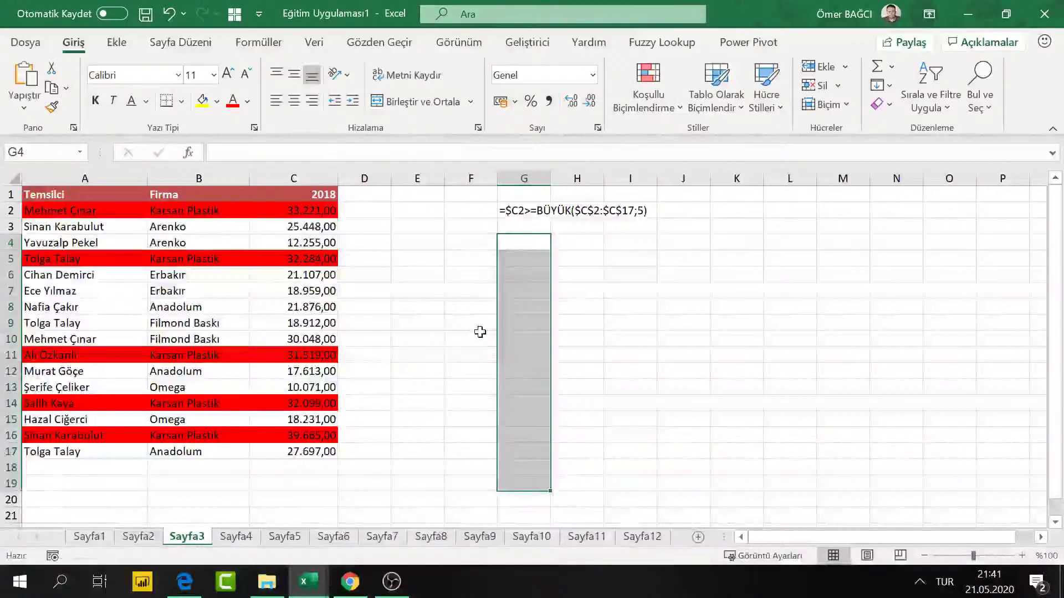
key(Left)
key(Left)
key(Left)
key(Left)
key(Left)
key(Left)
key(Down)
key(Down)
key(Down)
key(Down)
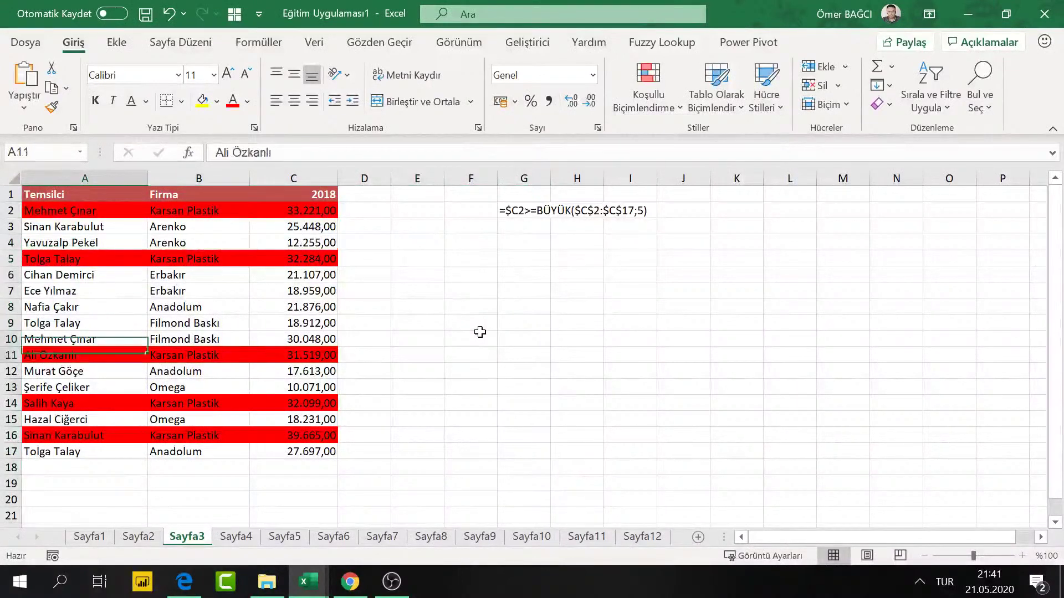
key(Down)
key(Down)
key(Down)
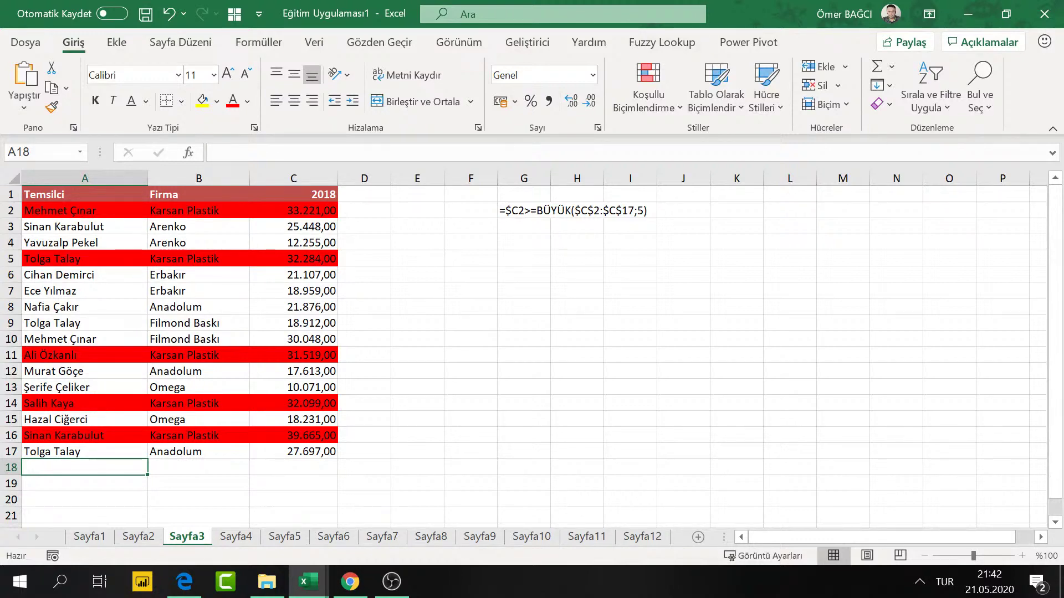
key(alt+Tab)
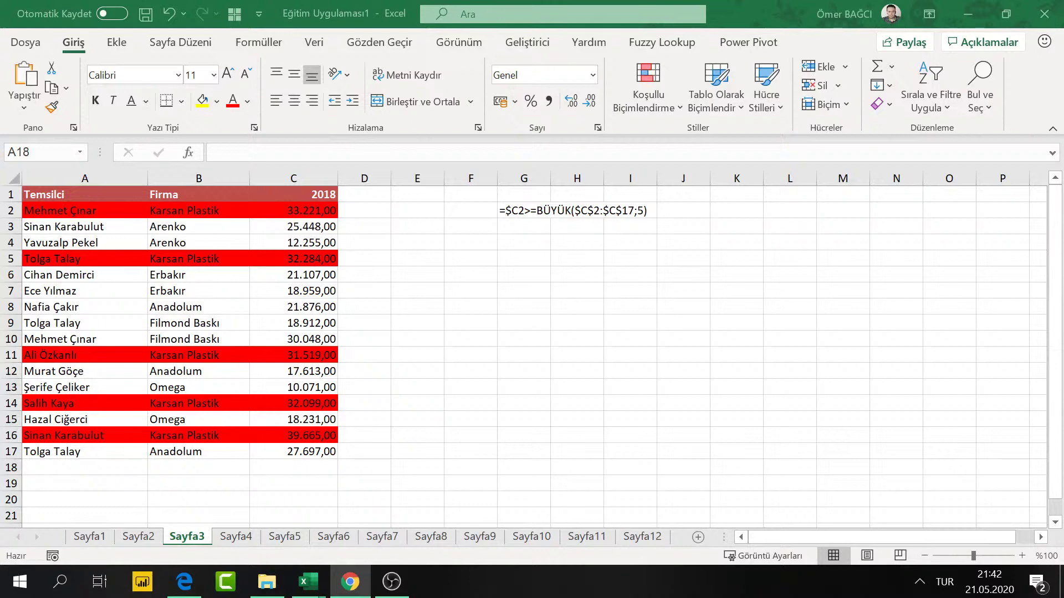
Step: Add row 18 with a representative's name, Anadolum, and 55000 in sales
key(alt+Tab)
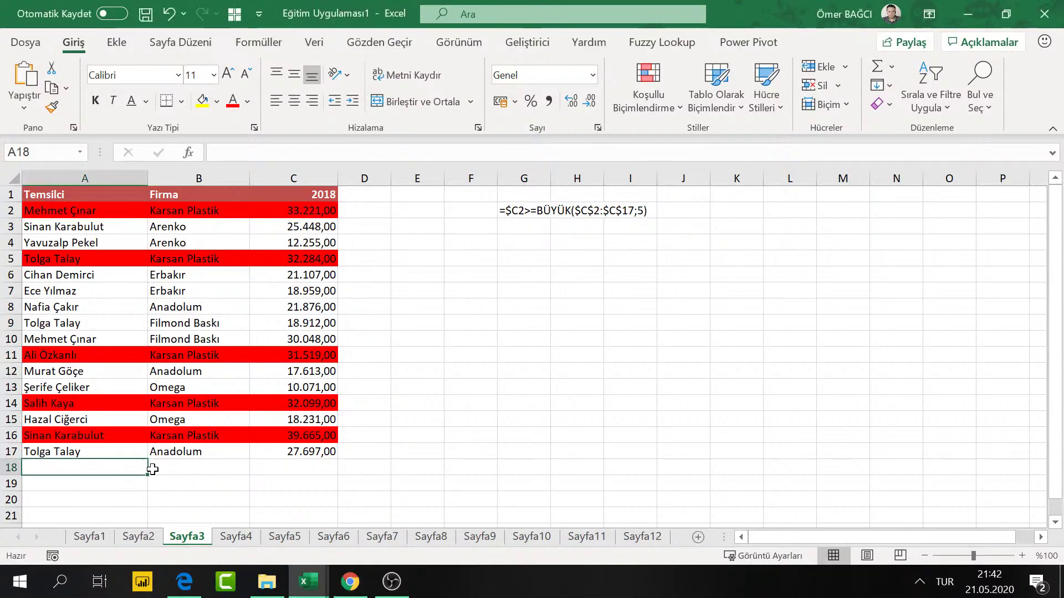
text(Tolga Talay)
key(Tab)
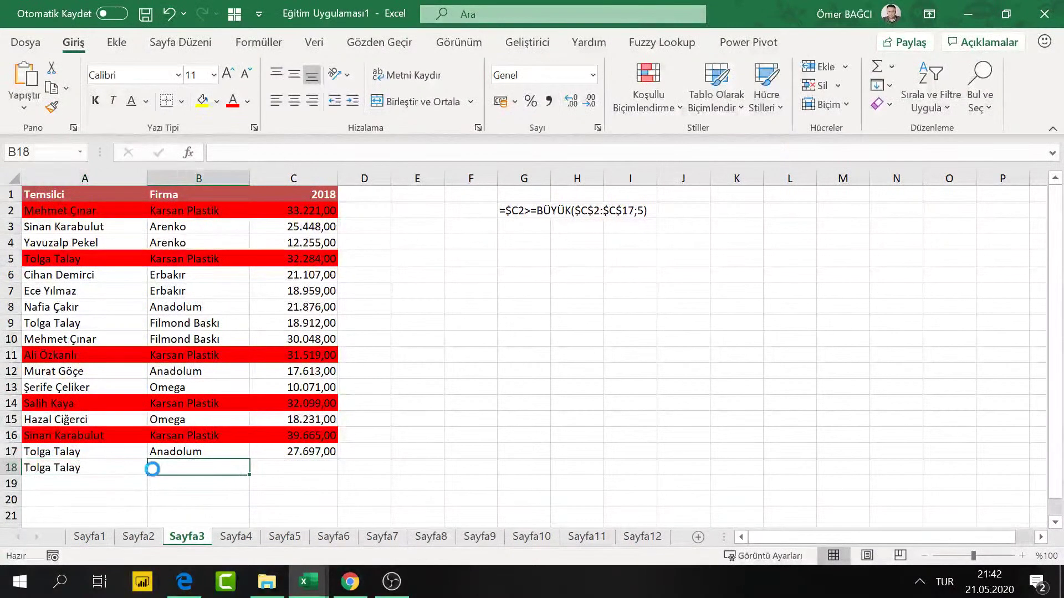
text(Anadolum)
key(Tab)
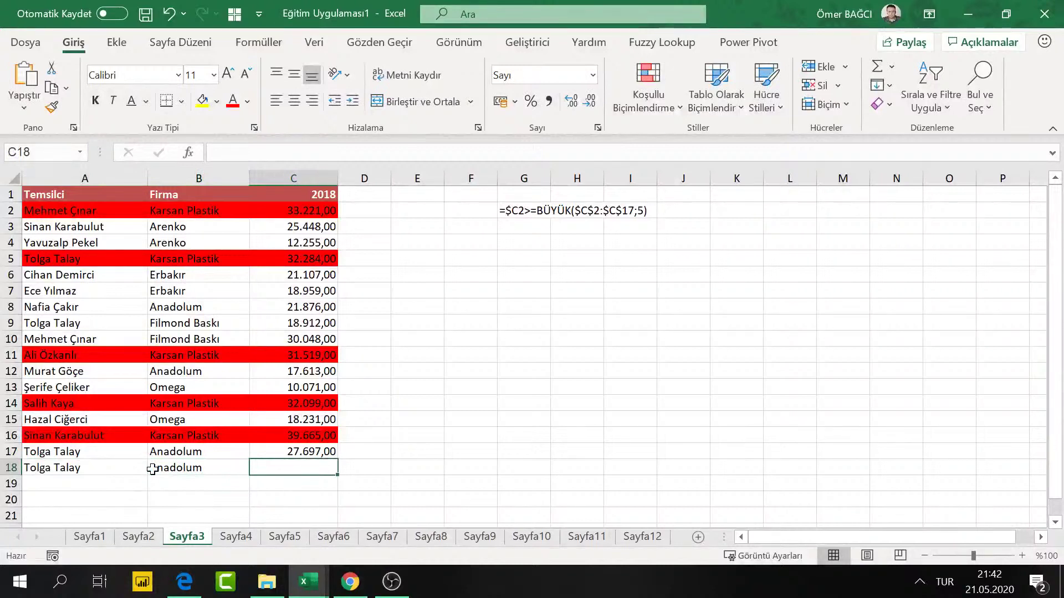
text(55000)
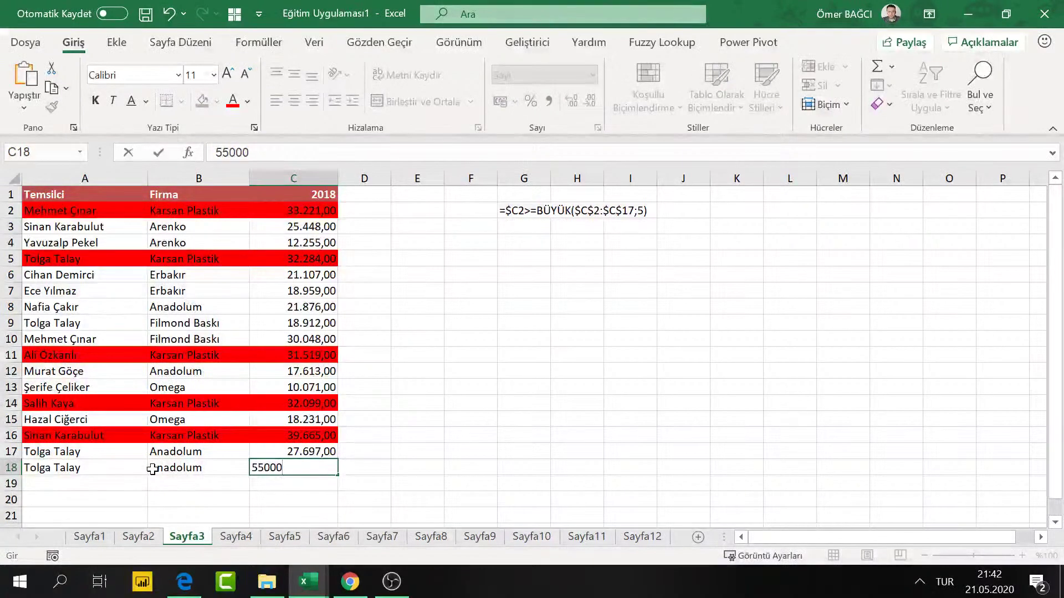
key(Return)
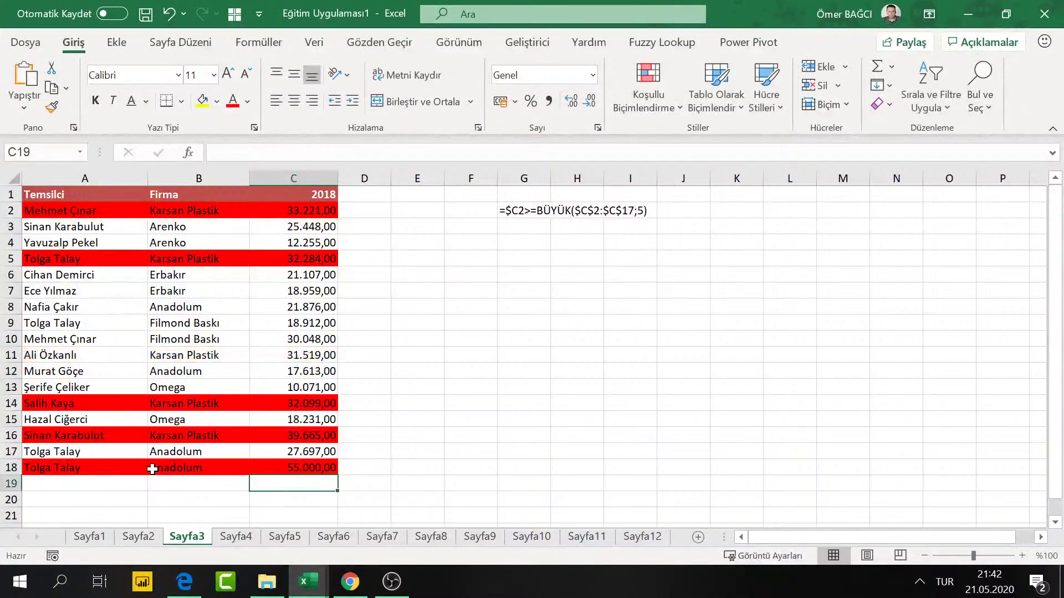
Step: Add row 19 with another representative's name, Anadolum, and 75000 in sales
key(Up)
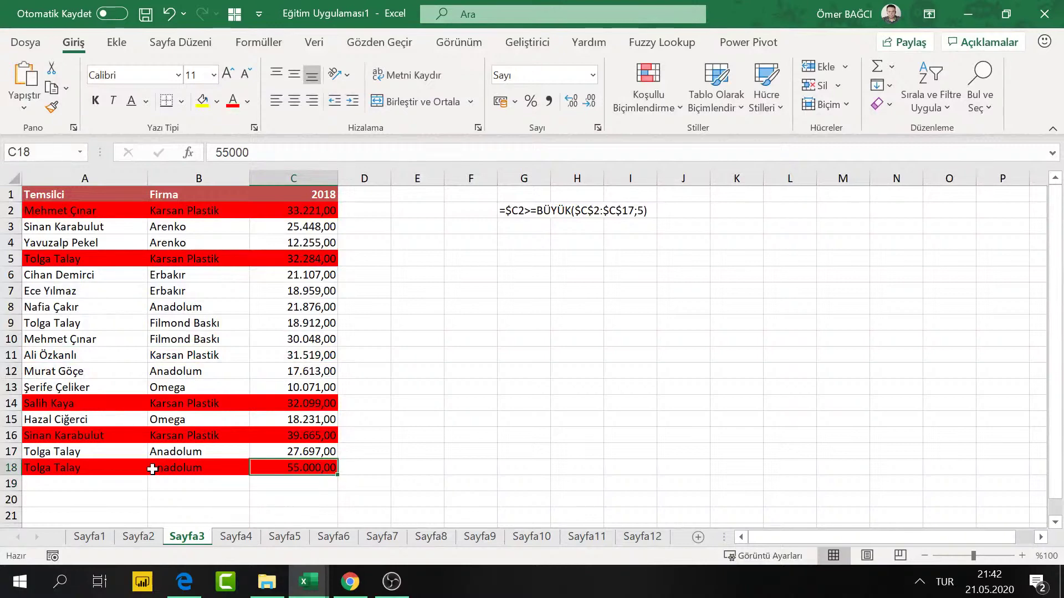
key(Left)
key(Left)
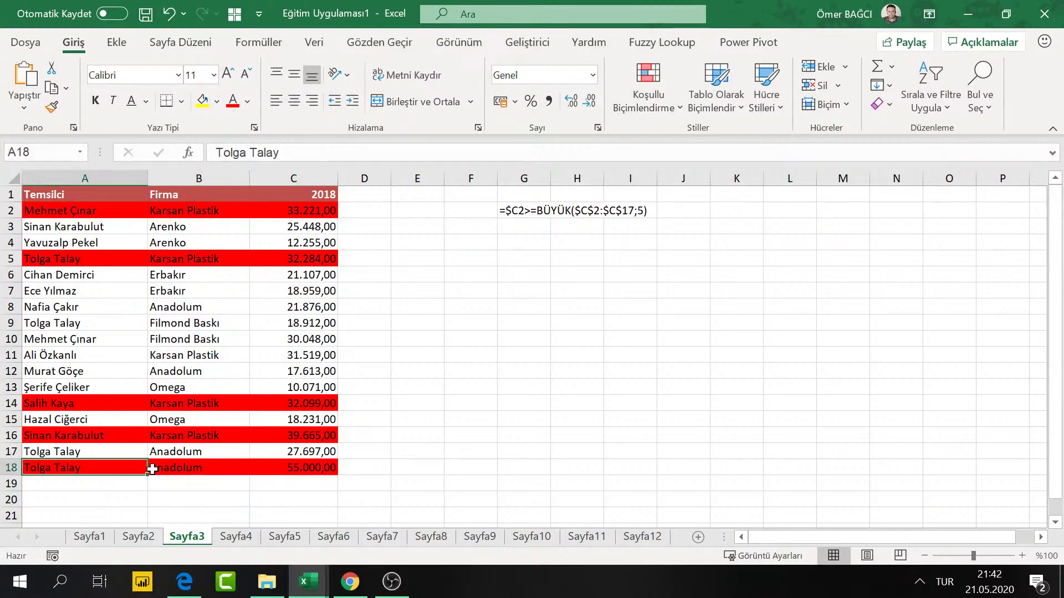
key(Down)
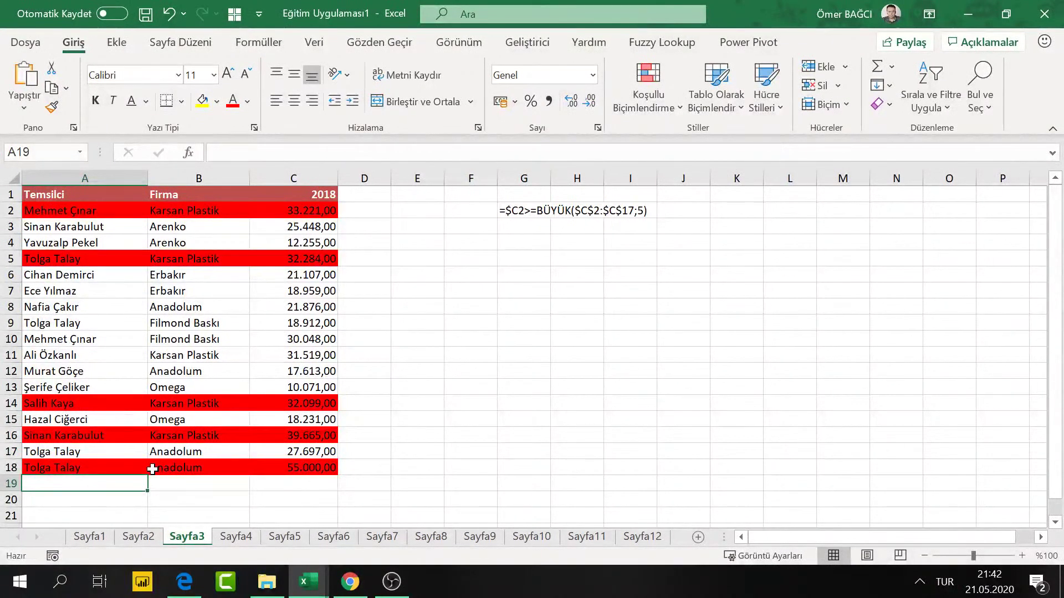
text(Mahmu)
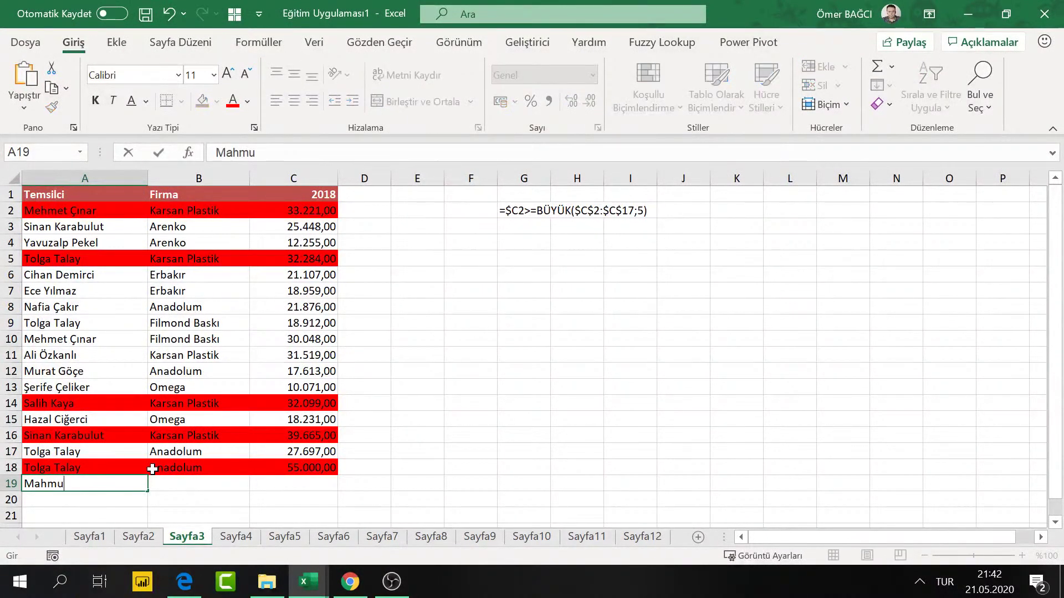
text(t)
text( Şiş)
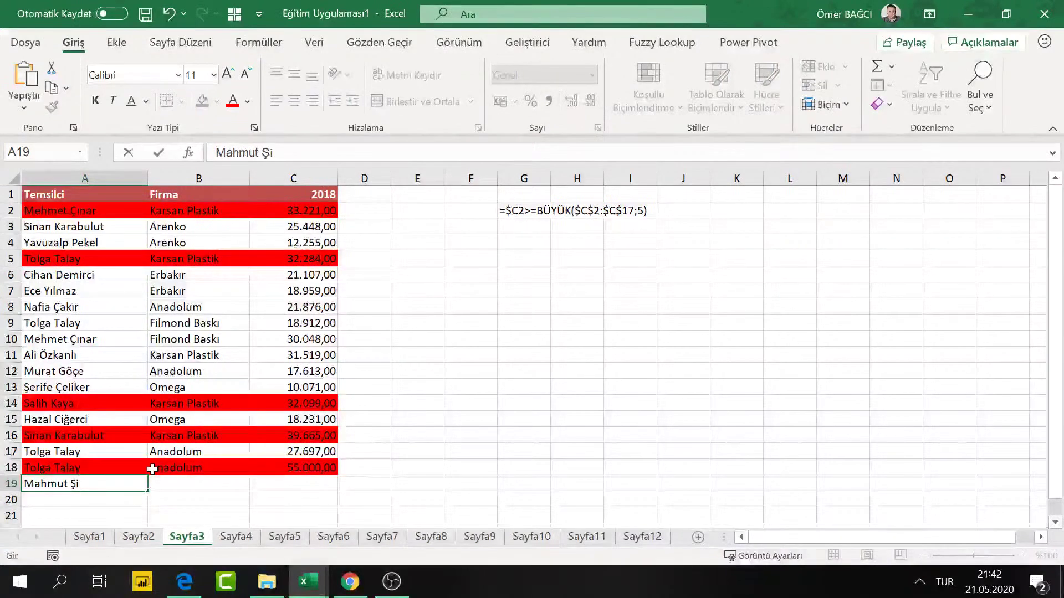
text(li)
key(Tab)
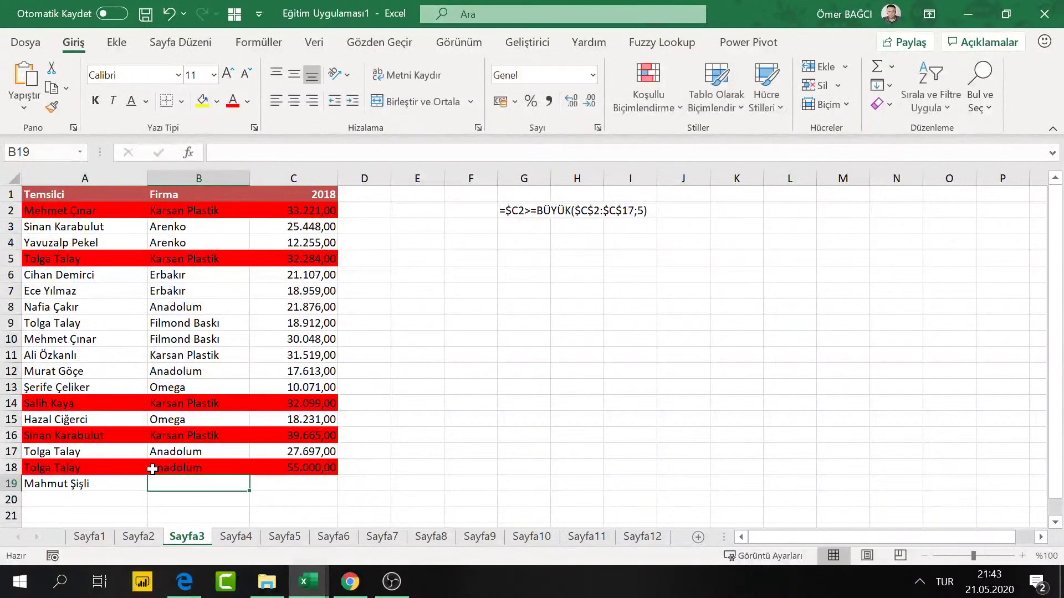
text(An)
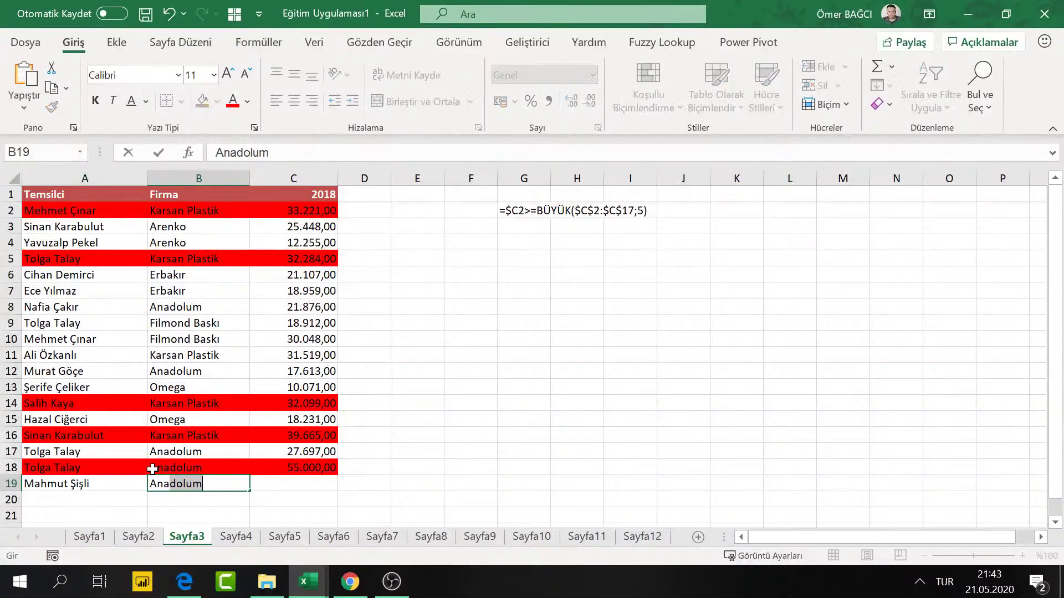
key(Tab)
text(7)
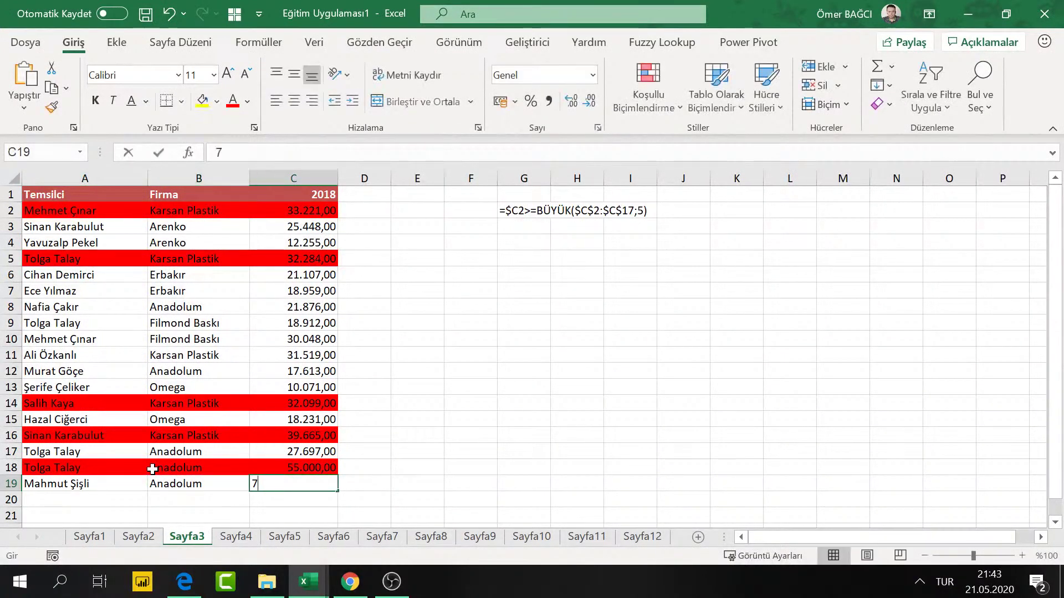
text(5000)
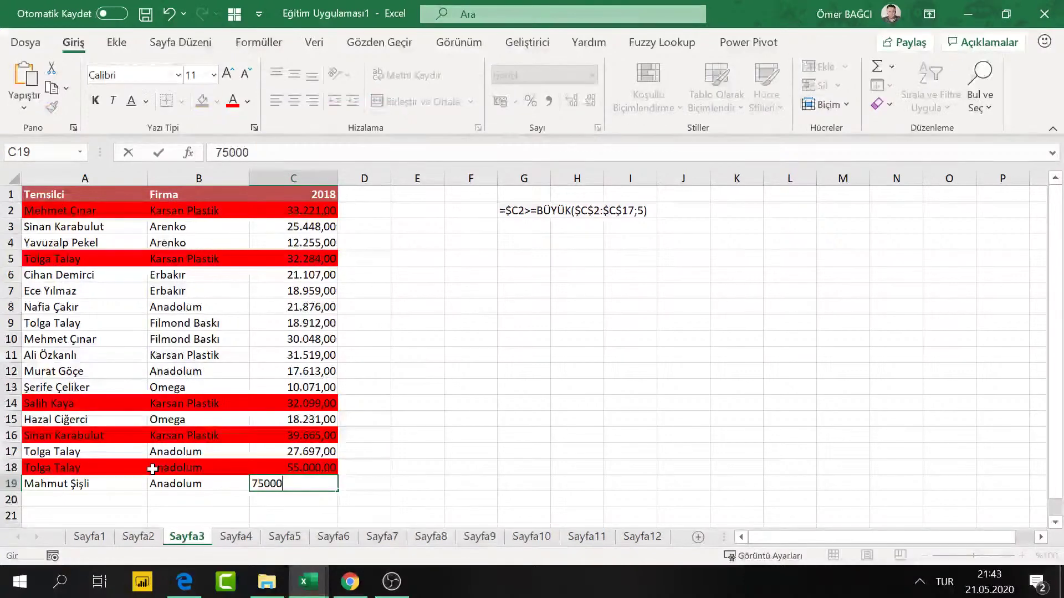
key(Return)
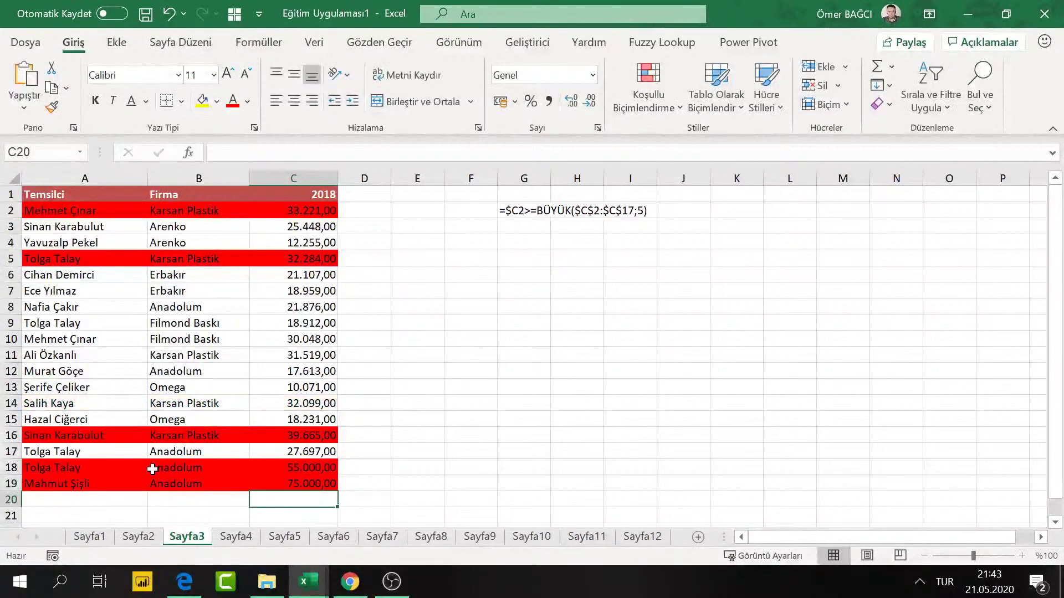
key(Up)
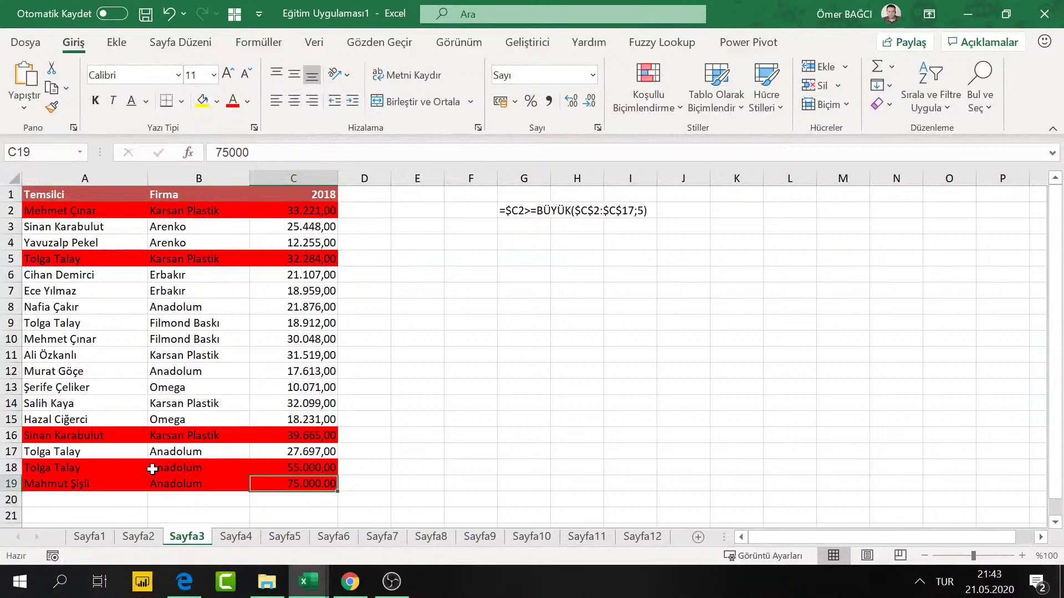
key(Up)
Step: Open the Conditional Formatting Rules Manager and edit the top-five highlighting rule
click(638, 114)
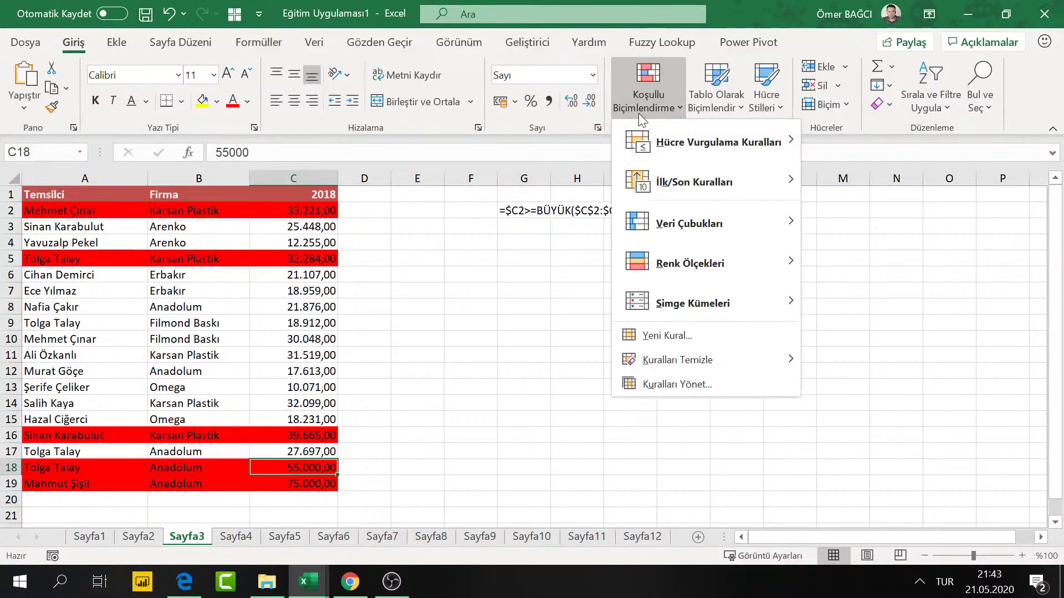
click(646, 387)
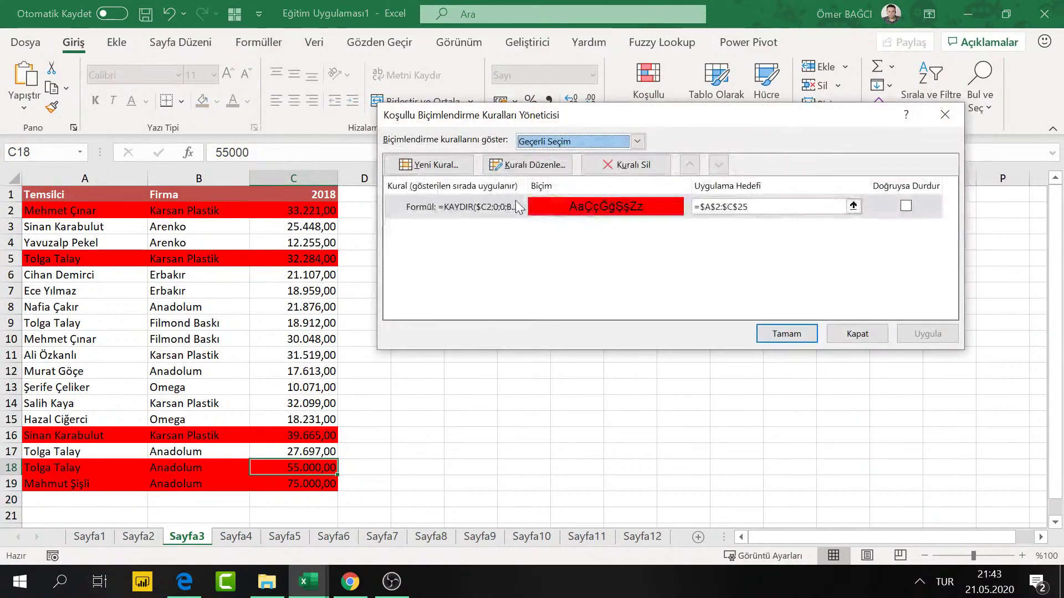
double_click(499, 206)
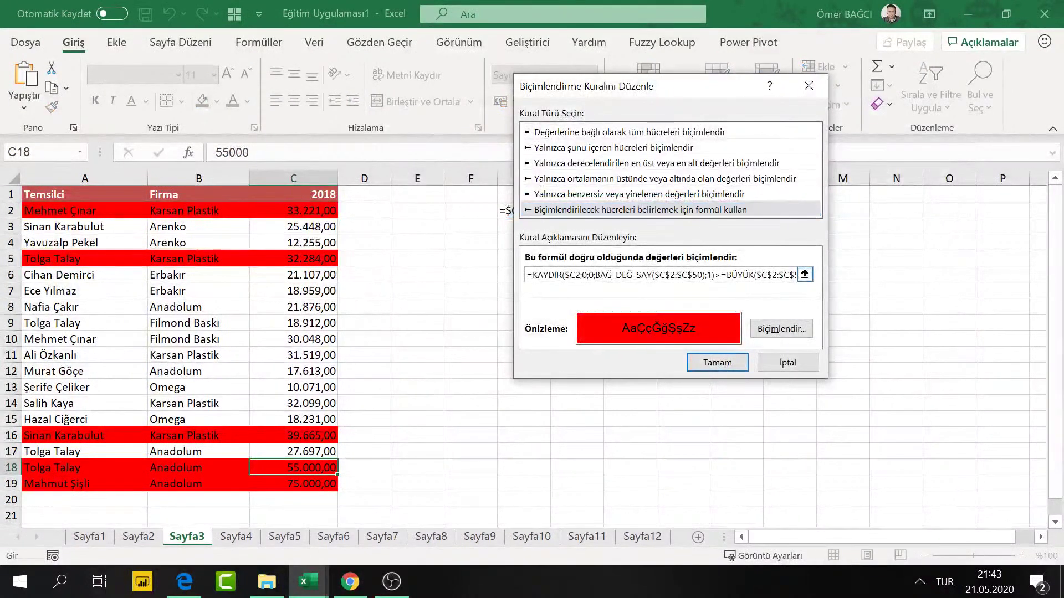
Step: Select the entire rule formula text and cancel out of the rule editor
click(706, 274)
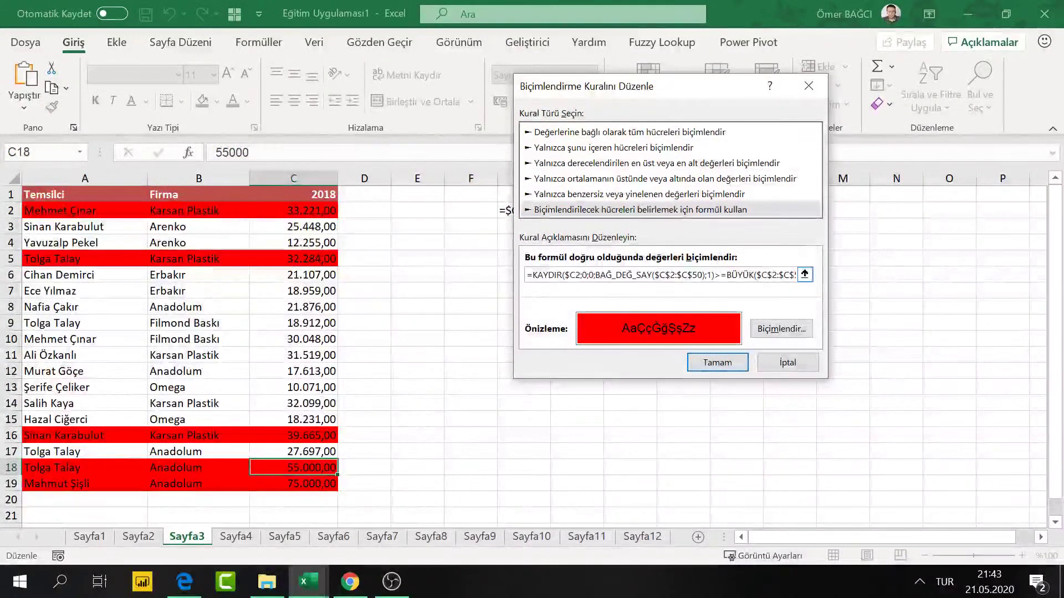
key(Tab)
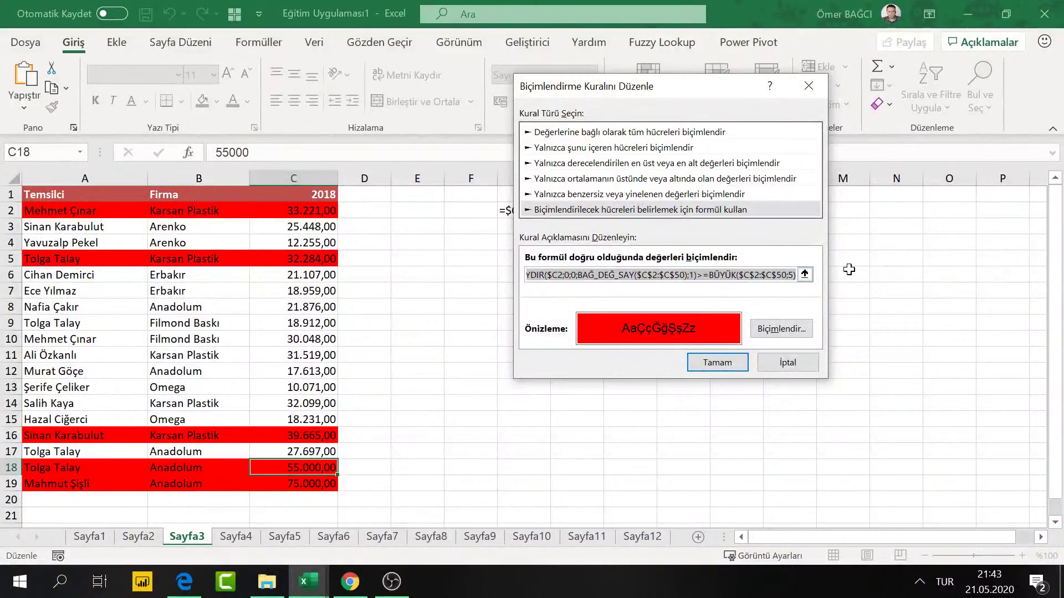
click(776, 275)
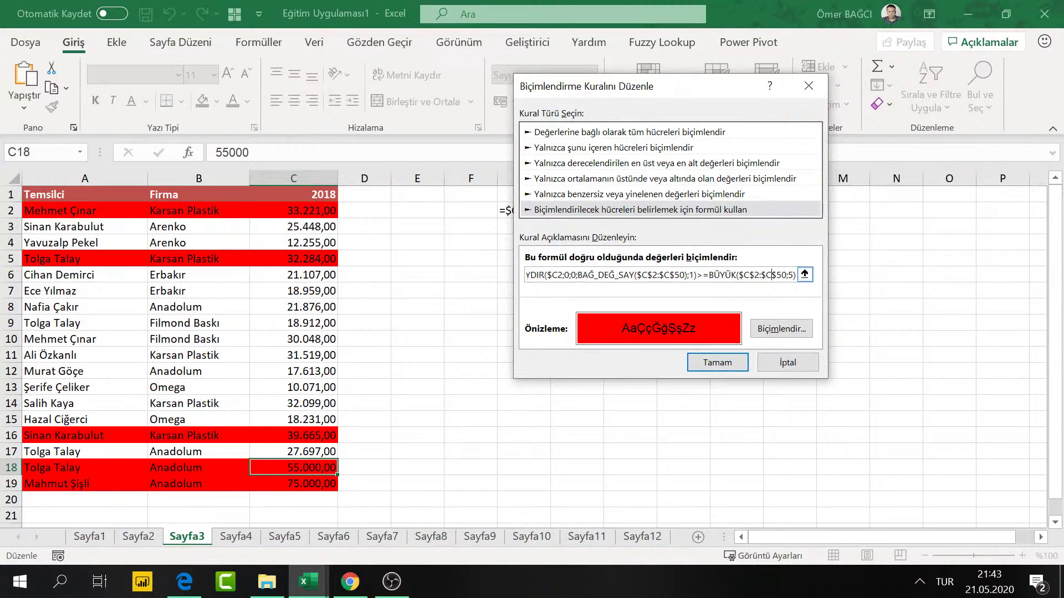
double_click(535, 274)
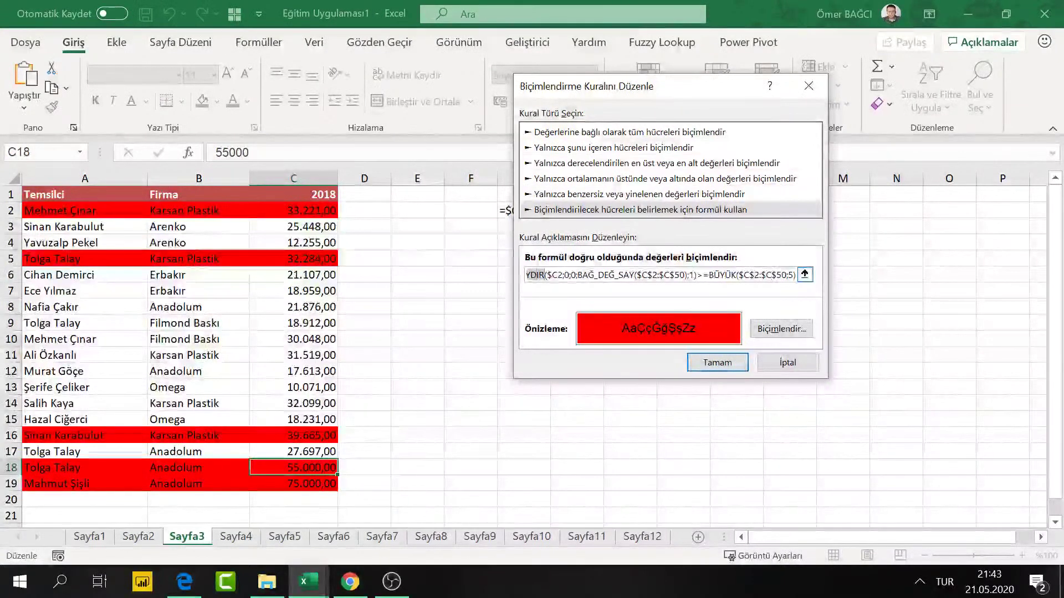
drag(535, 275, 427, 259)
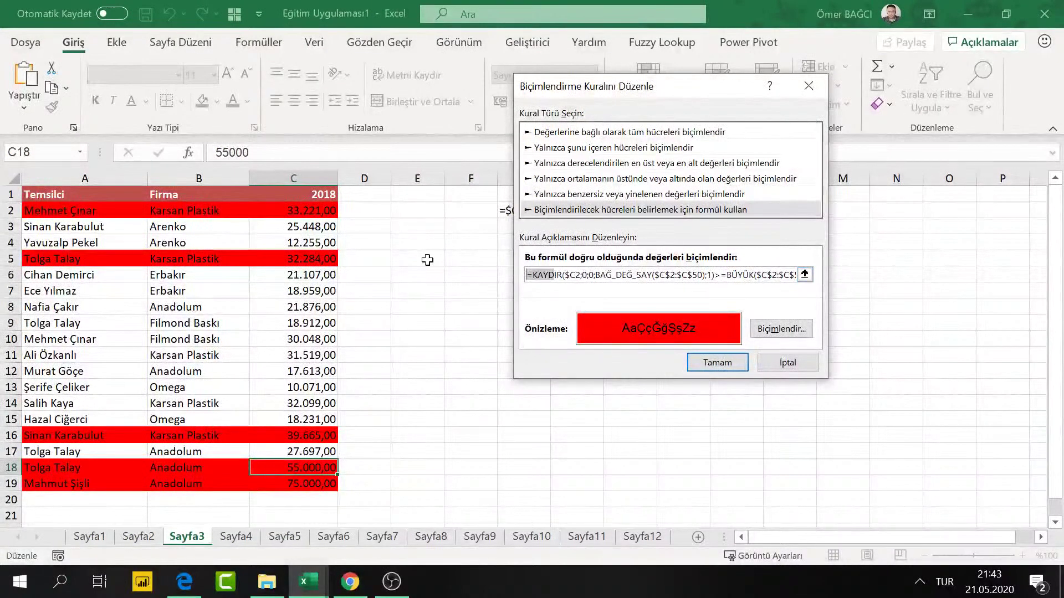
click(529, 276)
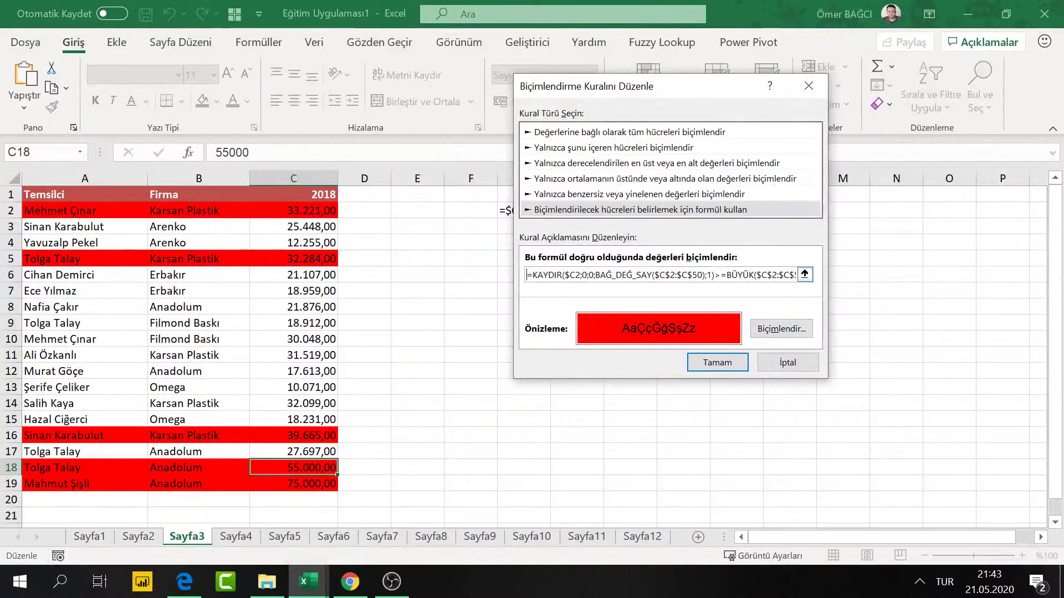
key(shift+End)
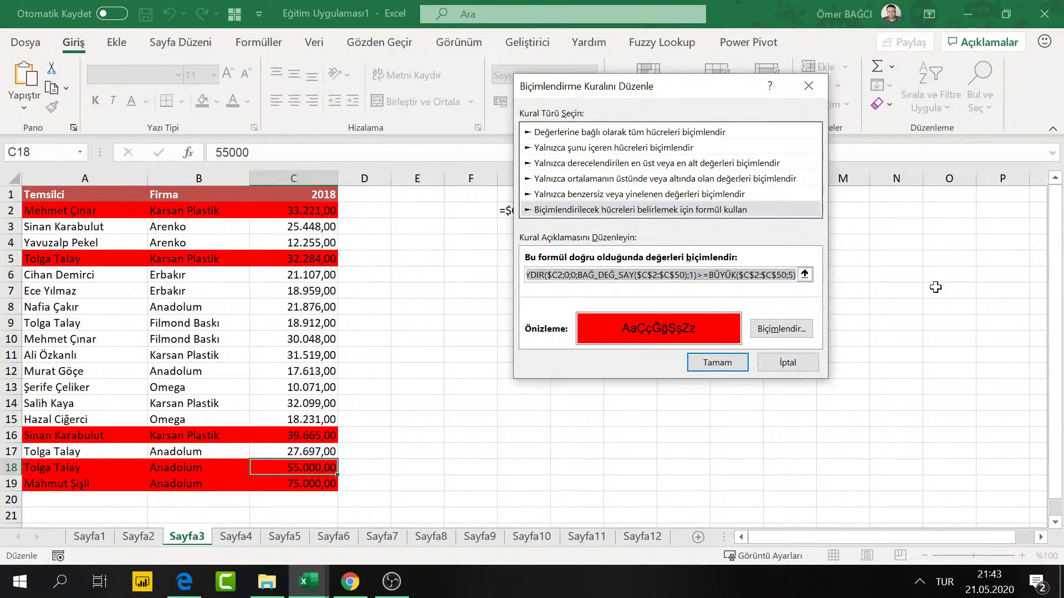
click(787, 363)
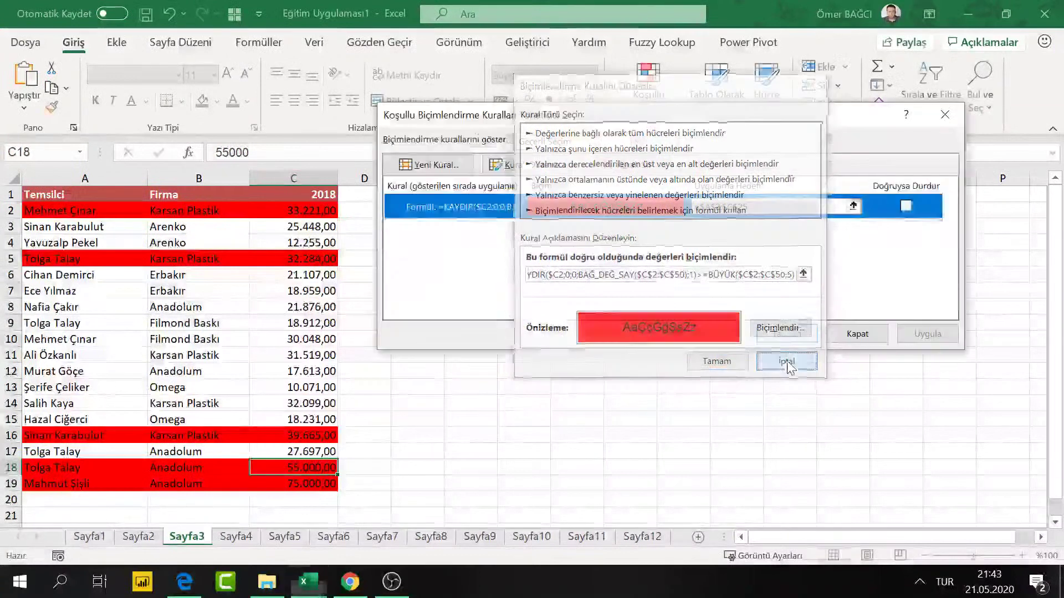
Step: Paste the rule formula into G4 as apostrophe-prefixed text under the G2 formula
click(786, 334)
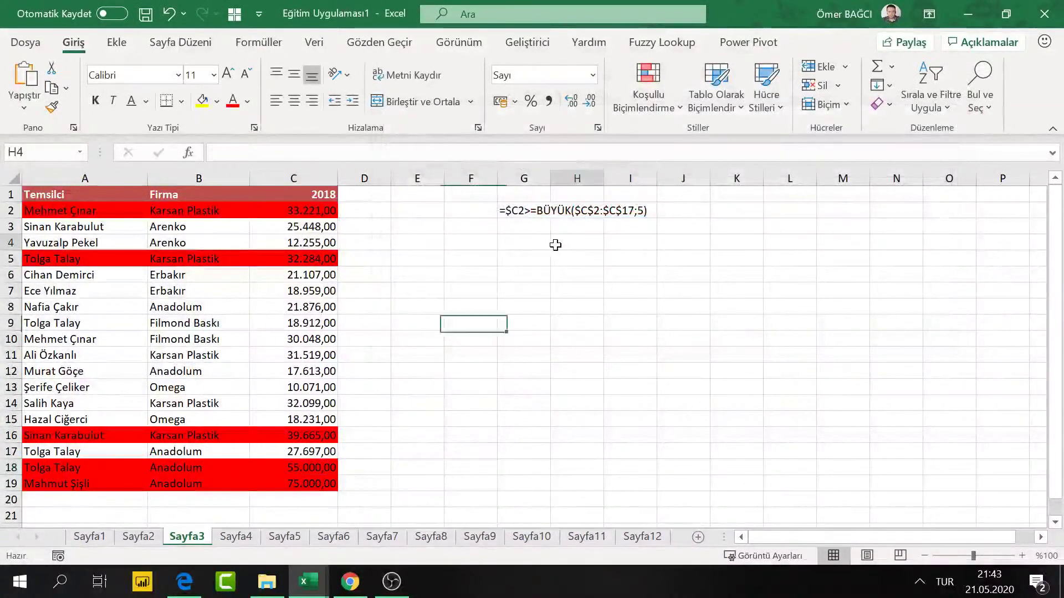
key(Left)
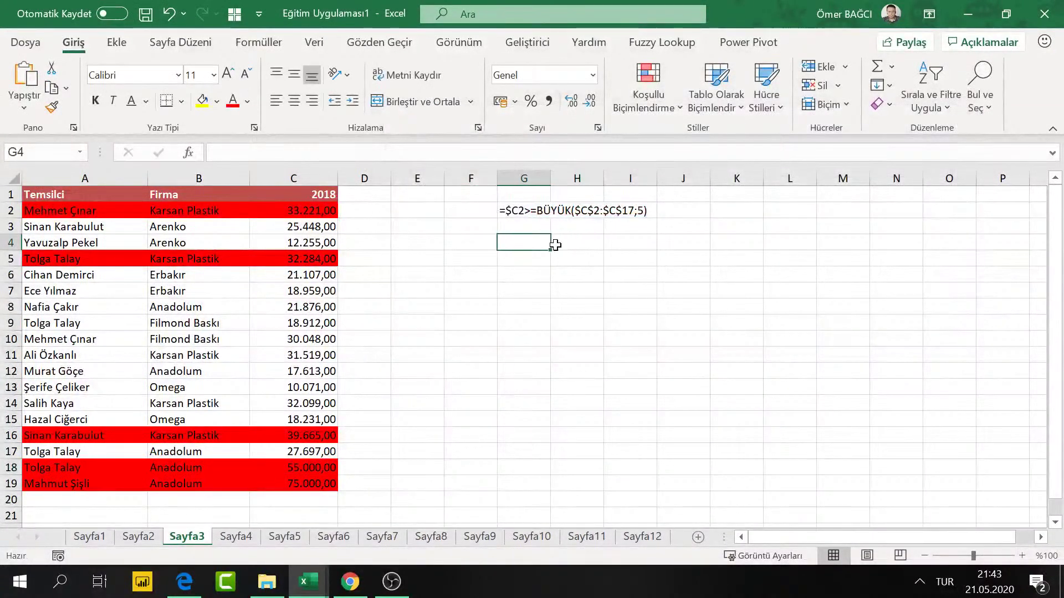
text(')
text(=KAYDIR($C2;0;0;BAĞ_DEĞ_SAY($C$2:$C$50);1)>=BÜYÜK($C$2:$C$50;5))
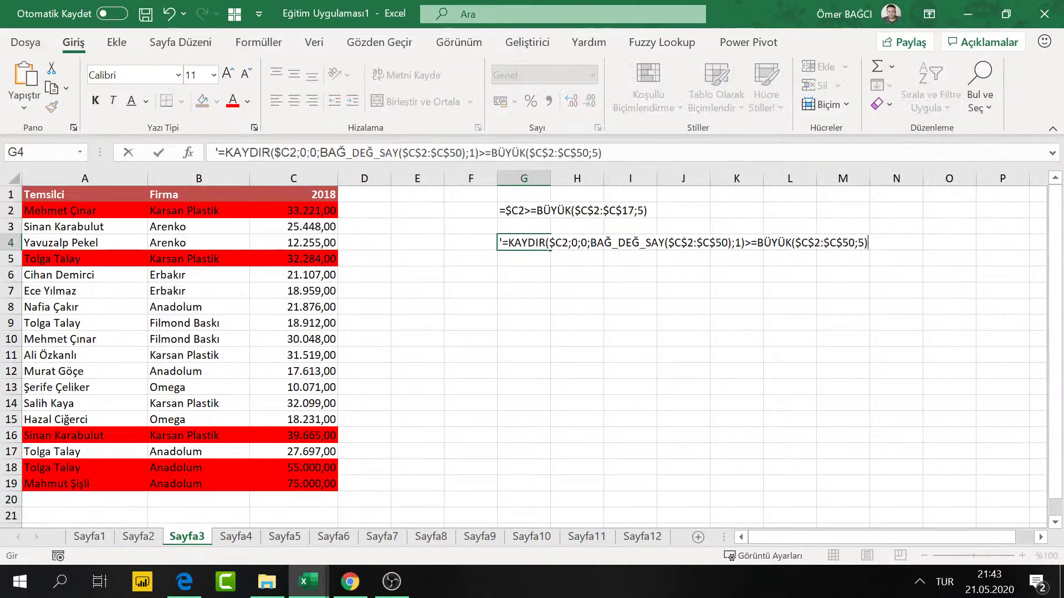
key(Return)
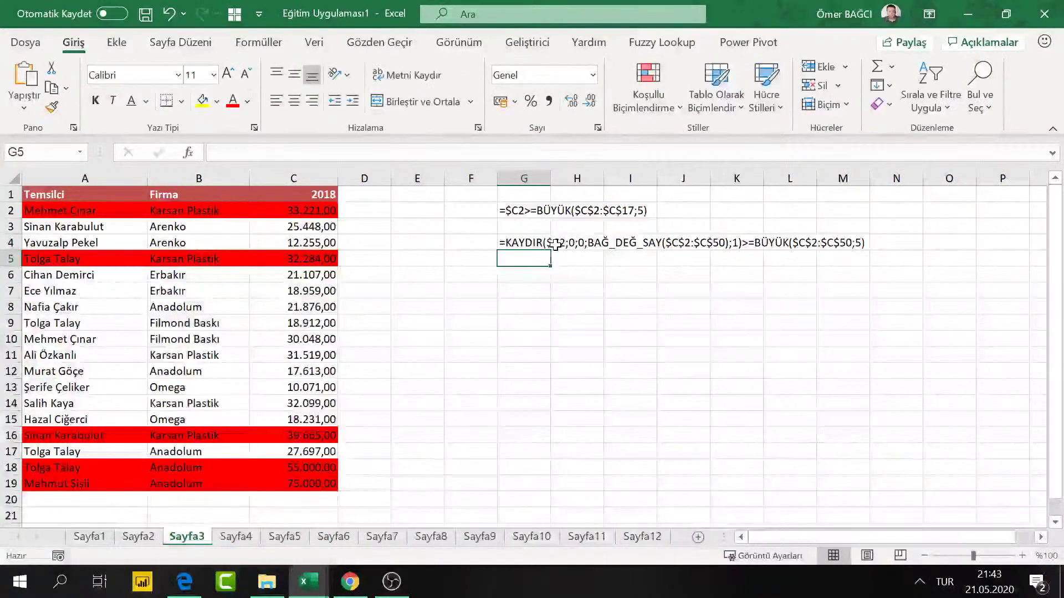
key(Up)
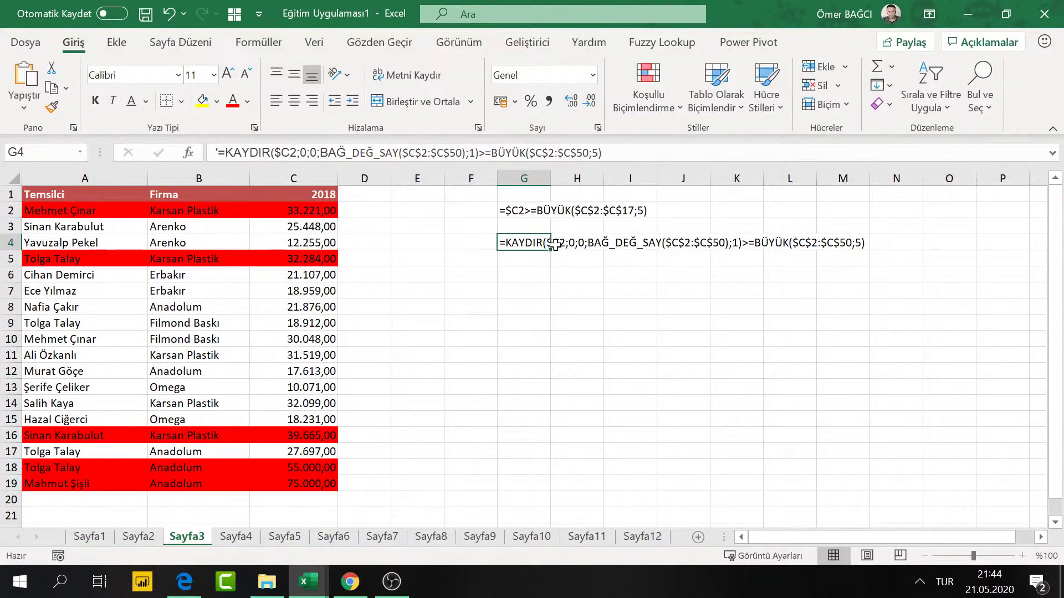
key(Left)
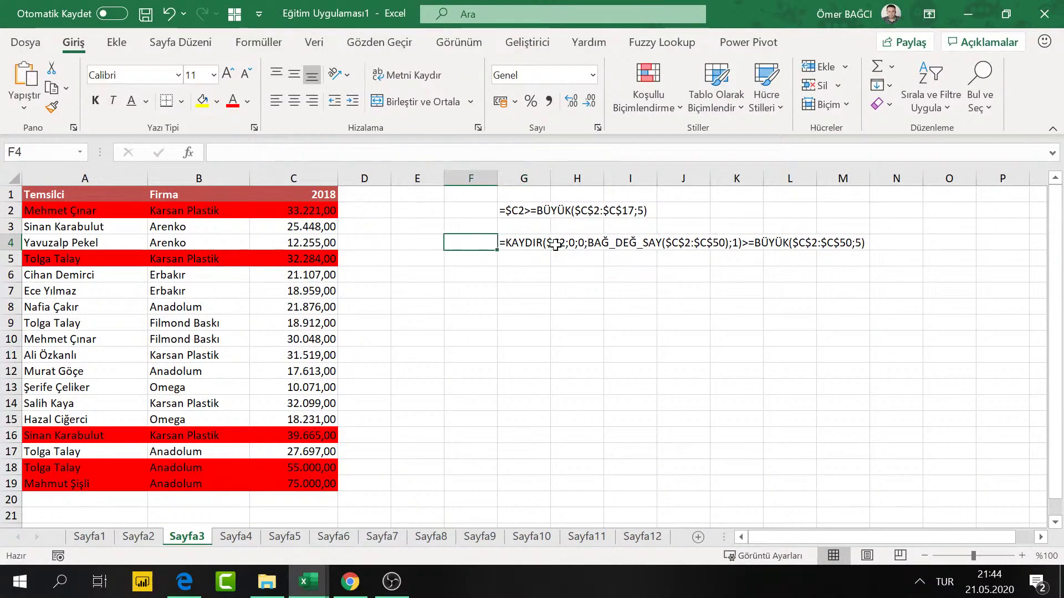
key(Left)
key(Left)
key(Left)
key(Left)
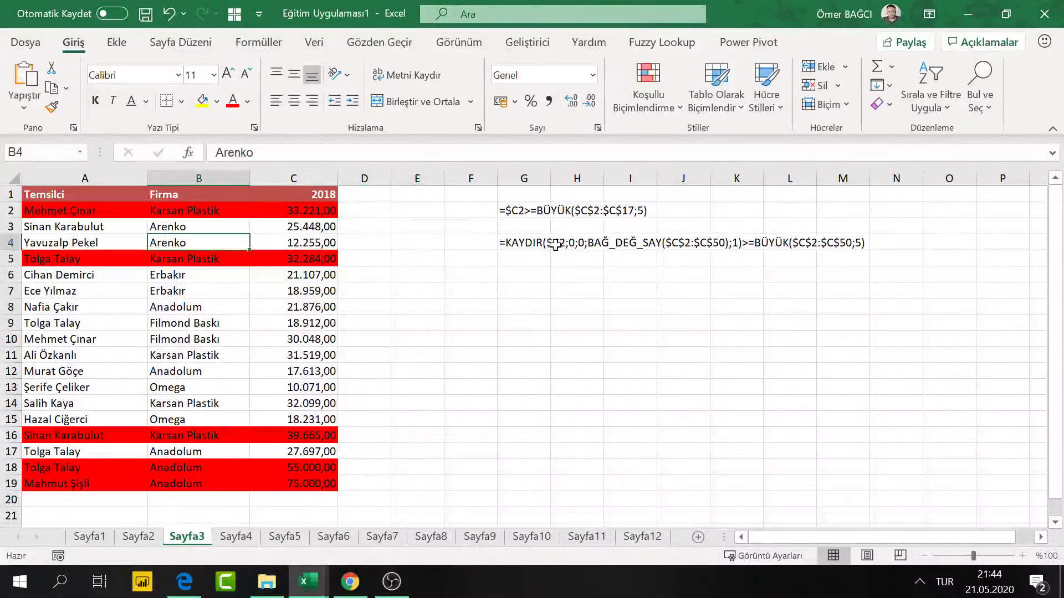
key(Left)
key(Down)
key(Down)
key(Down)
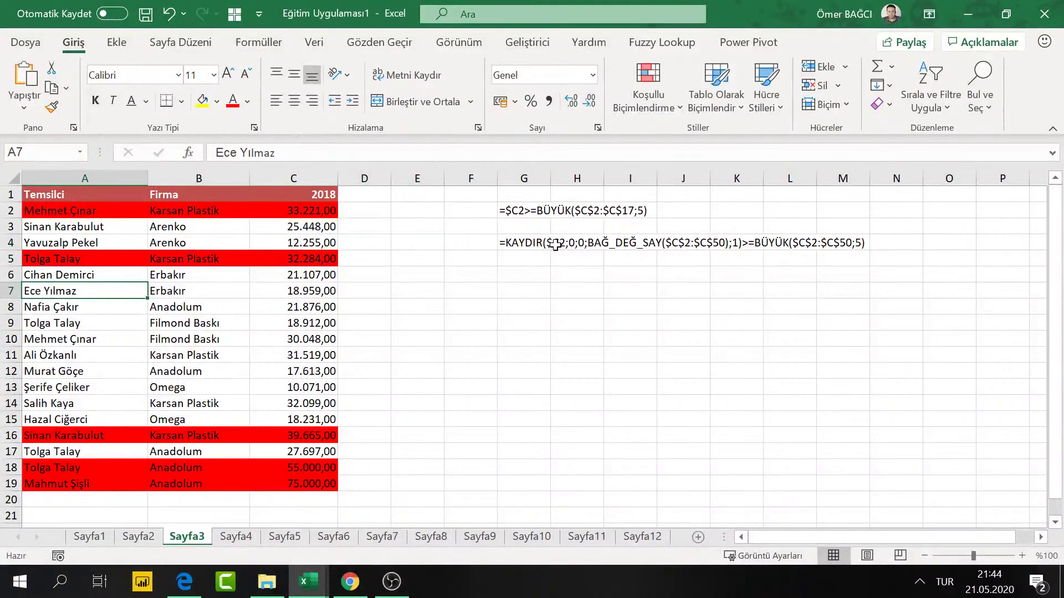
key(Down)
key(Down)
key(Down)
key(Down)
key(Down)
key(Down)
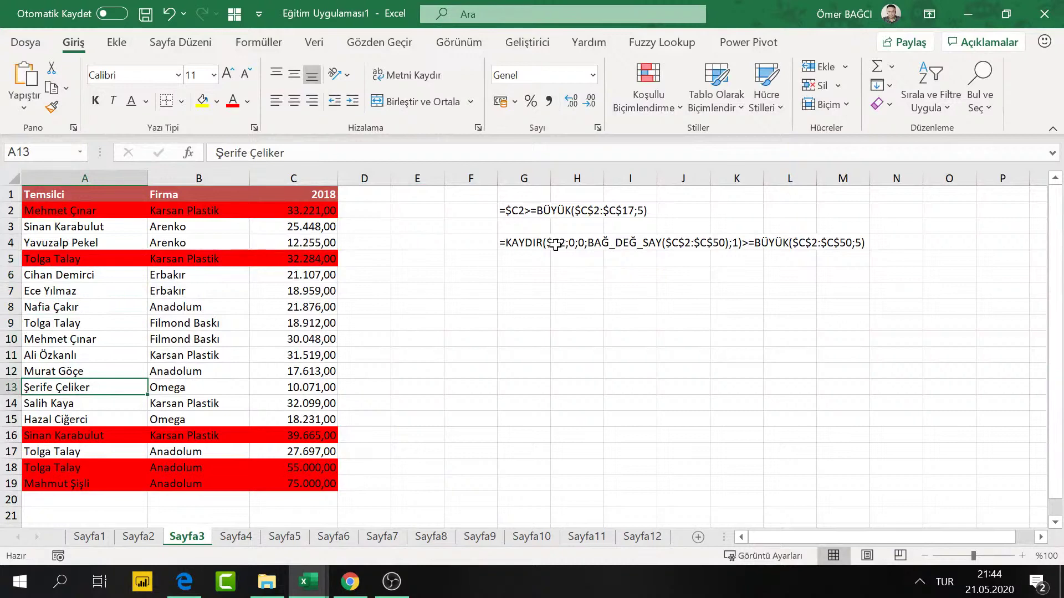
key(Down)
key(Down)
key(Down)
key(Down)
key(Down)
key(Down)
key(Down)
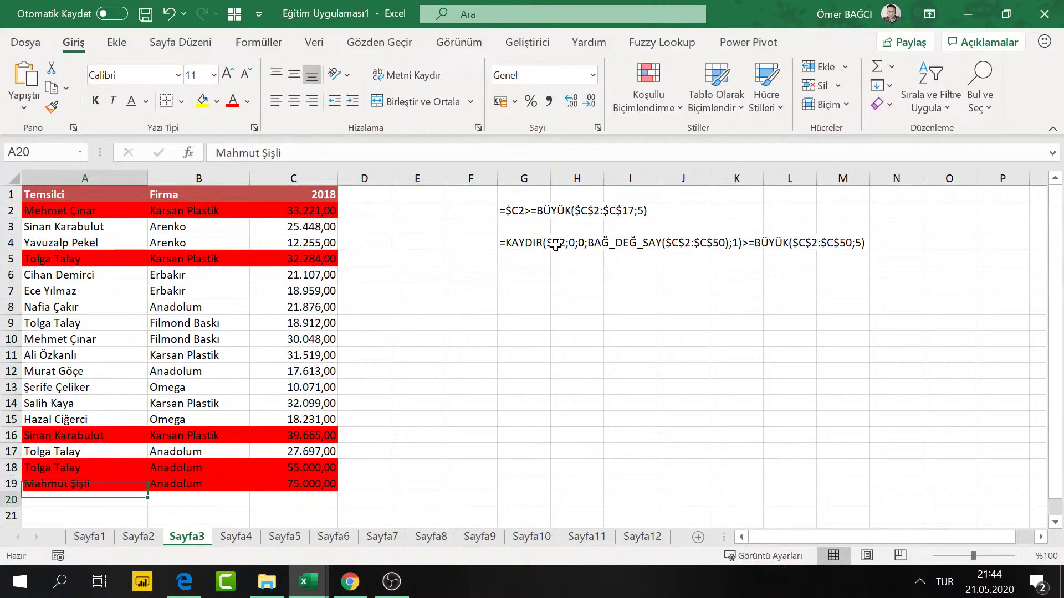
key(Down)
key(Right)
key(Right)
key(Up)
key(Up)
key(Up)
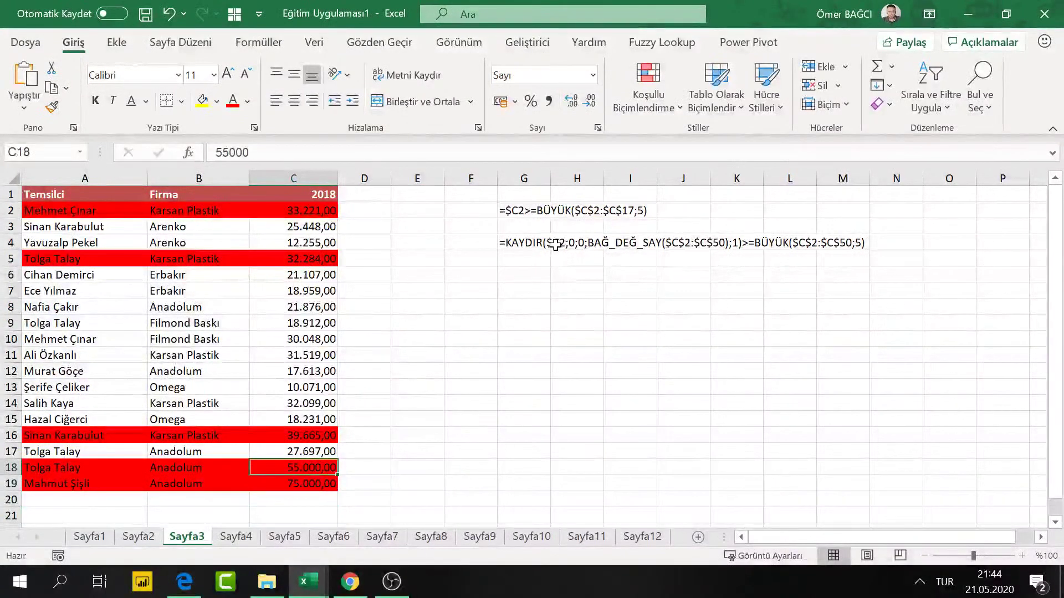
key(Up)
key(Up)
key(Up)
key(Down)
key(Down)
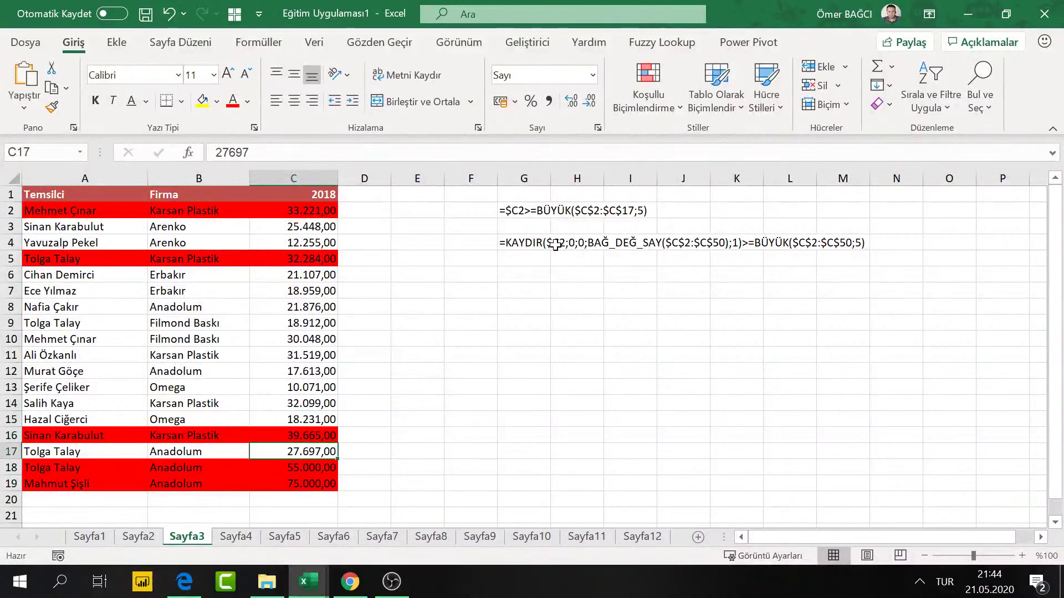
key(Down)
key(Down)
key(Down)
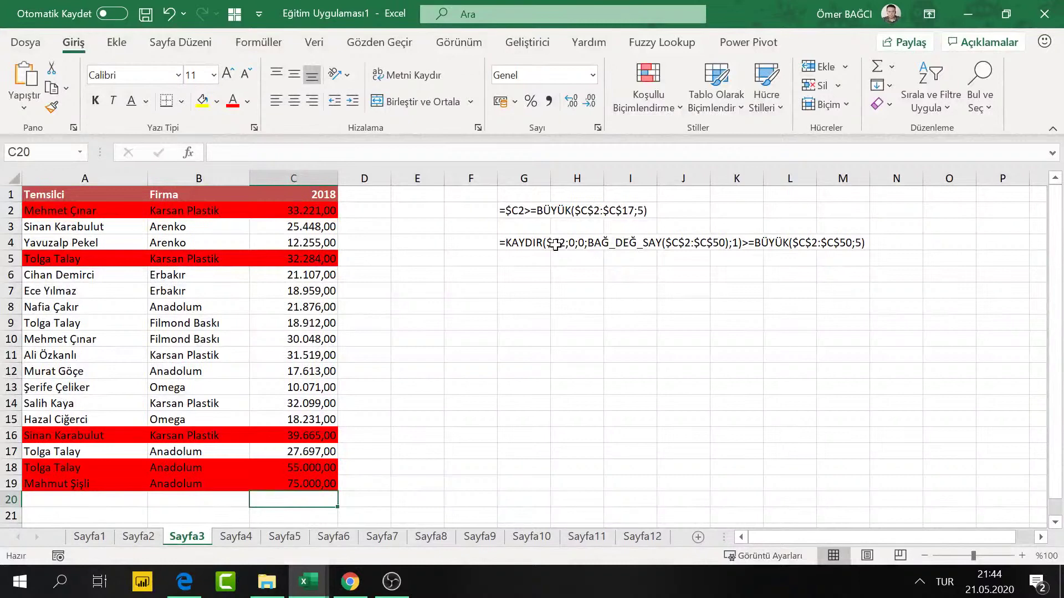
key(Up)
key(Up)
key(Up)
key(Up)
key(Up)
key(Up)
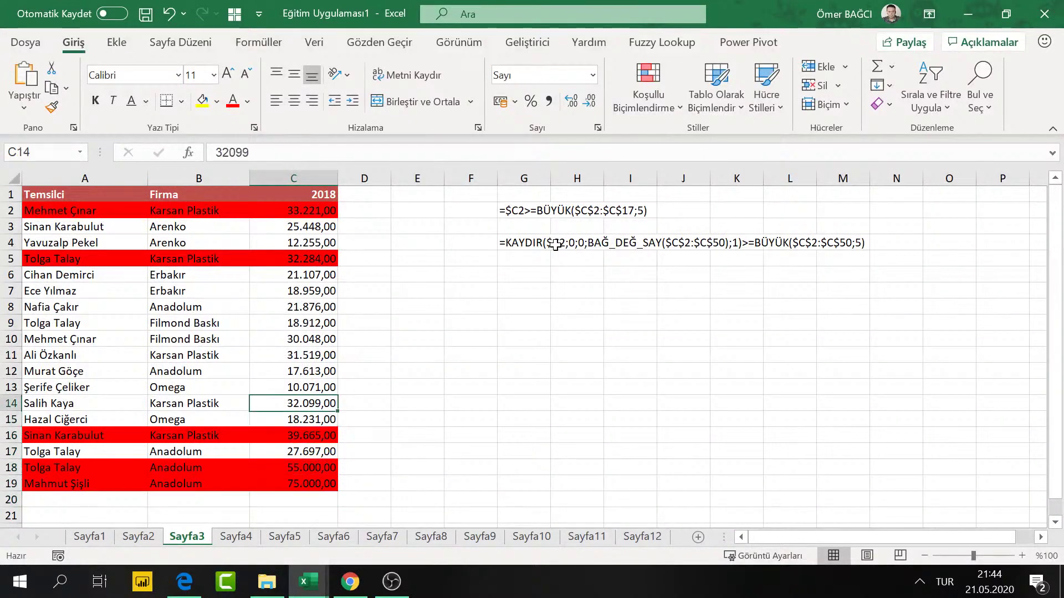
key(Up)
key(Up)
key(Up)
key(Up)
key(Left)
key(Right)
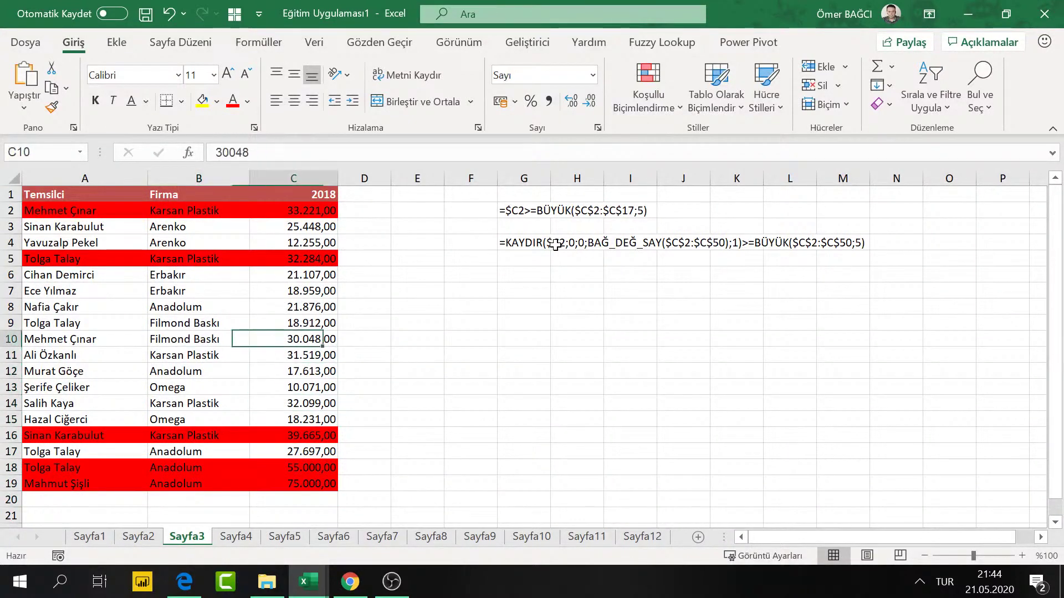
key(Left)
key(Up)
key(Up)
key(Up)
key(Up)
key(Up)
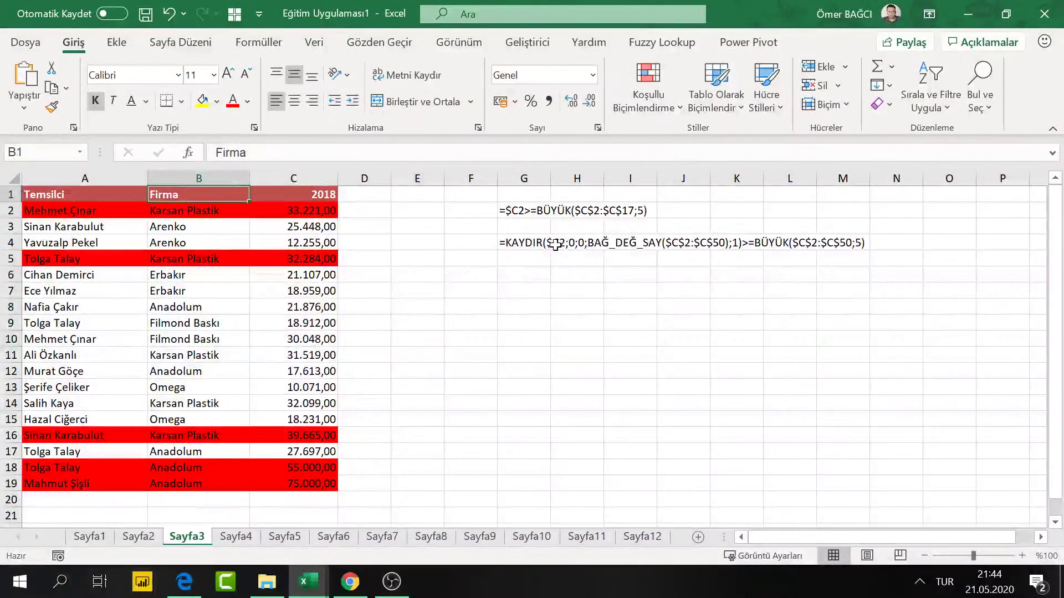
key(Down)
key(Down)
key(Down)
key(Down)
key(Down)
key(Down)
key(Down)
key(Down)
key(Down)
key(Down)
key(Down)
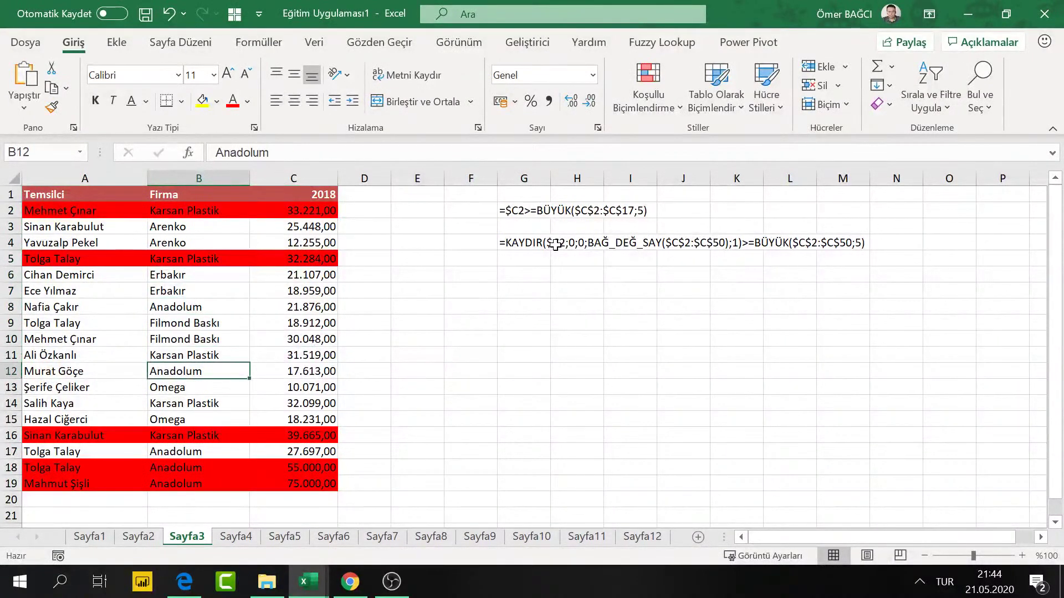
key(Right)
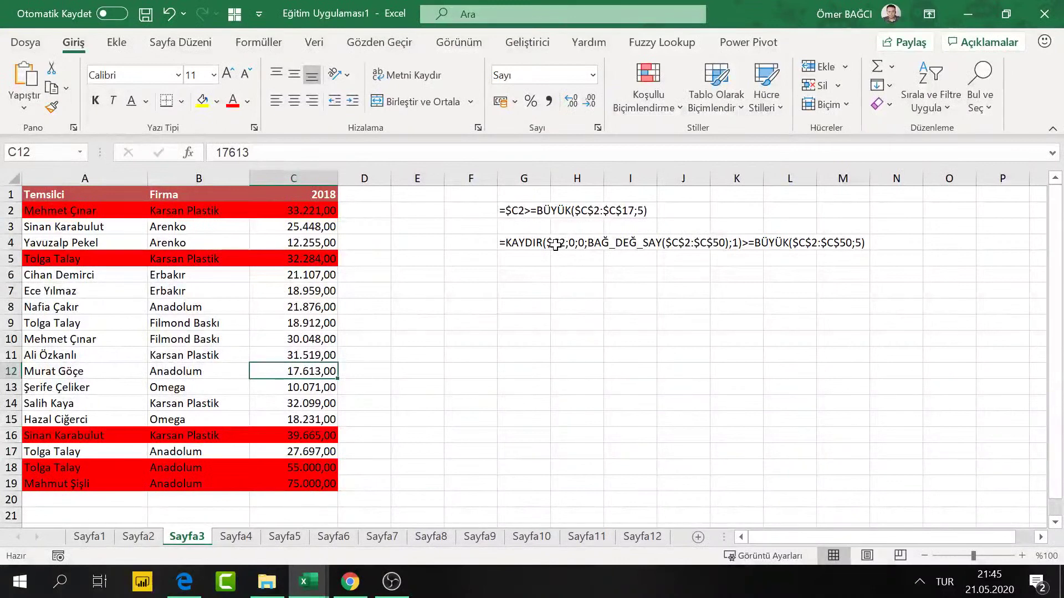
key(Up)
key(Up)
key(Up)
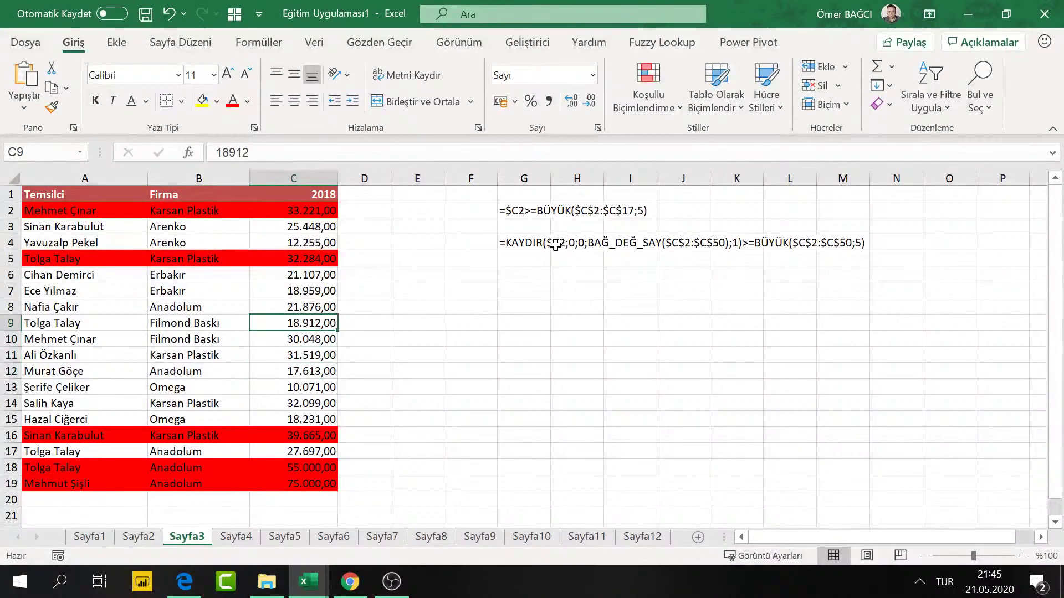
key(Up)
key(Down)
key(Down)
key(Down)
key(Down)
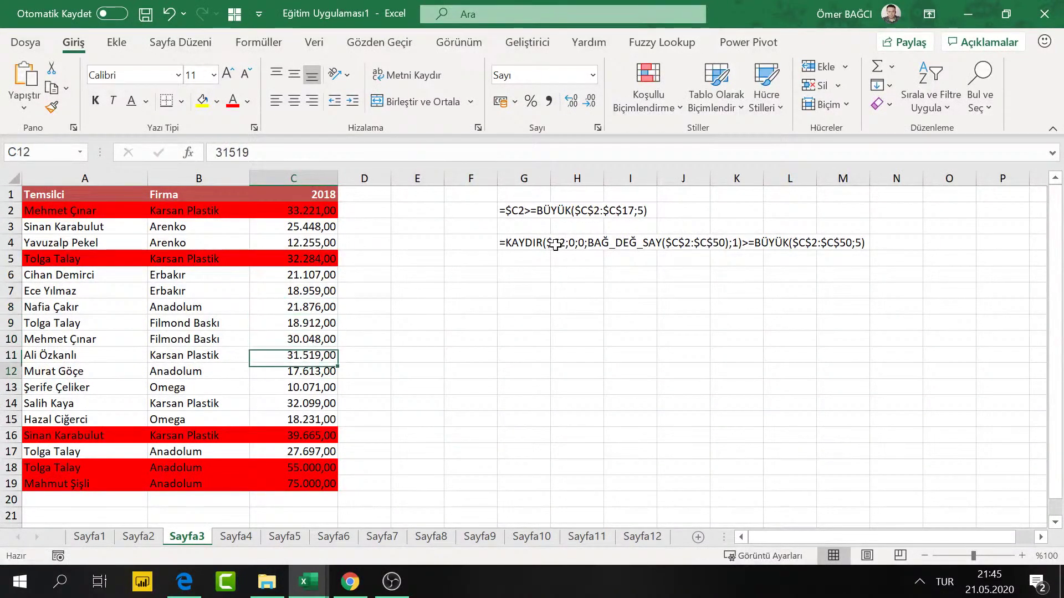
key(Down)
key(Up)
key(Up)
key(Up)
key(Up)
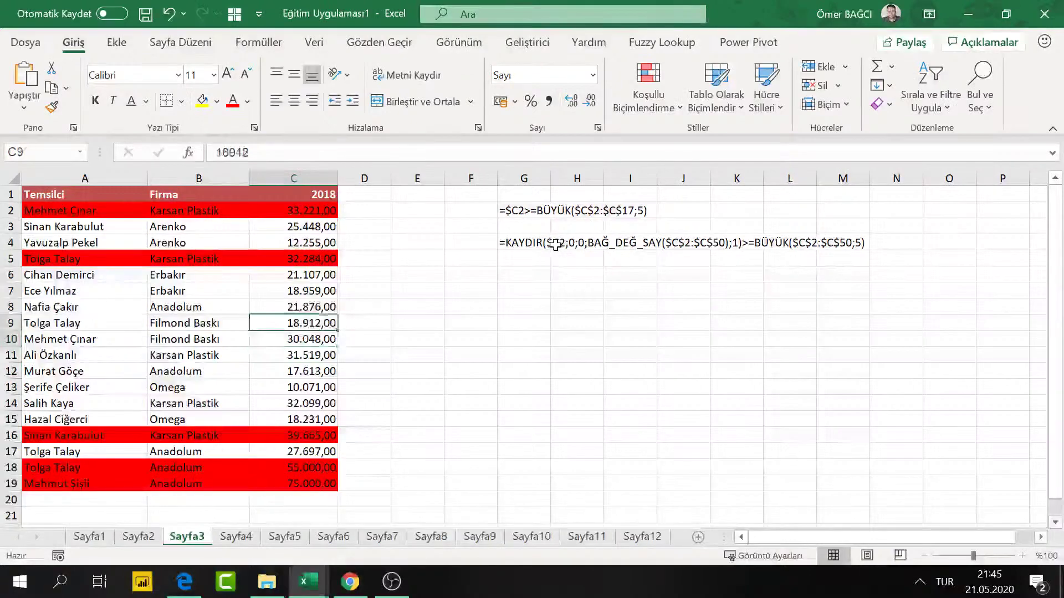
key(Up)
key(Down)
key(Down)
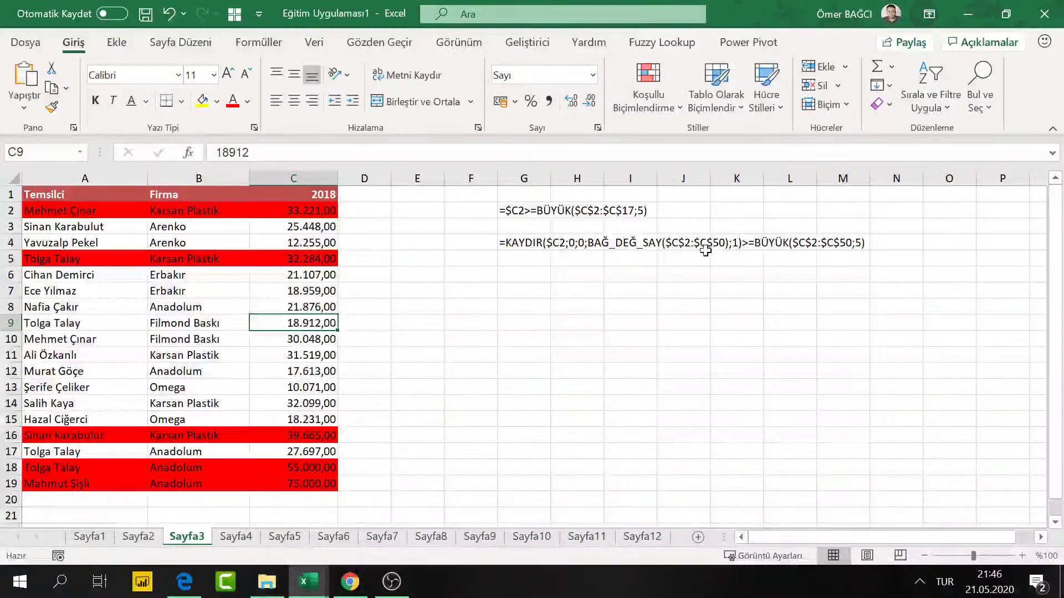
click(541, 254)
click(541, 270)
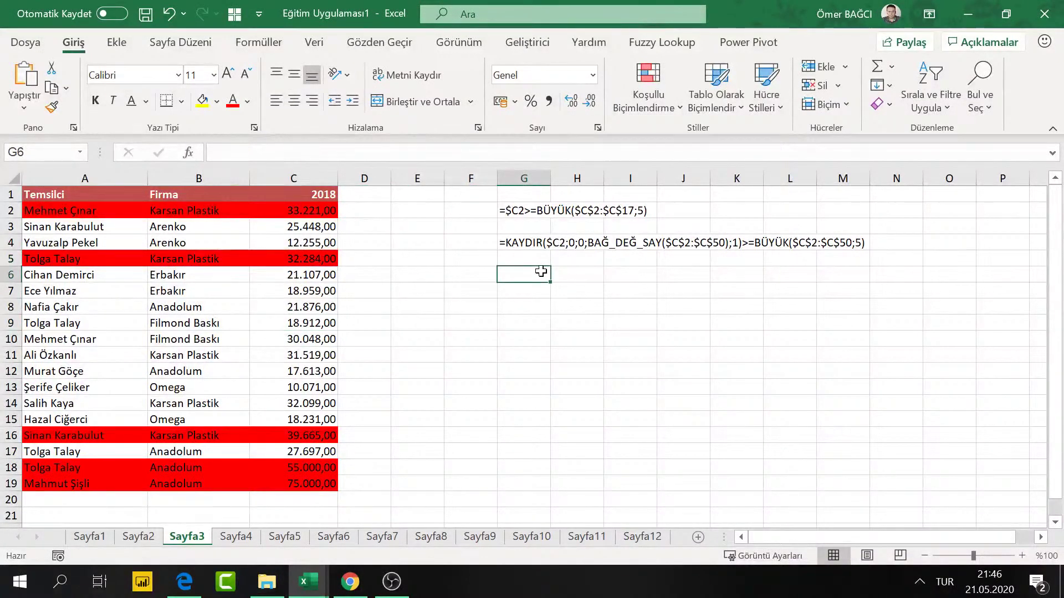
click(459, 239)
click(314, 274)
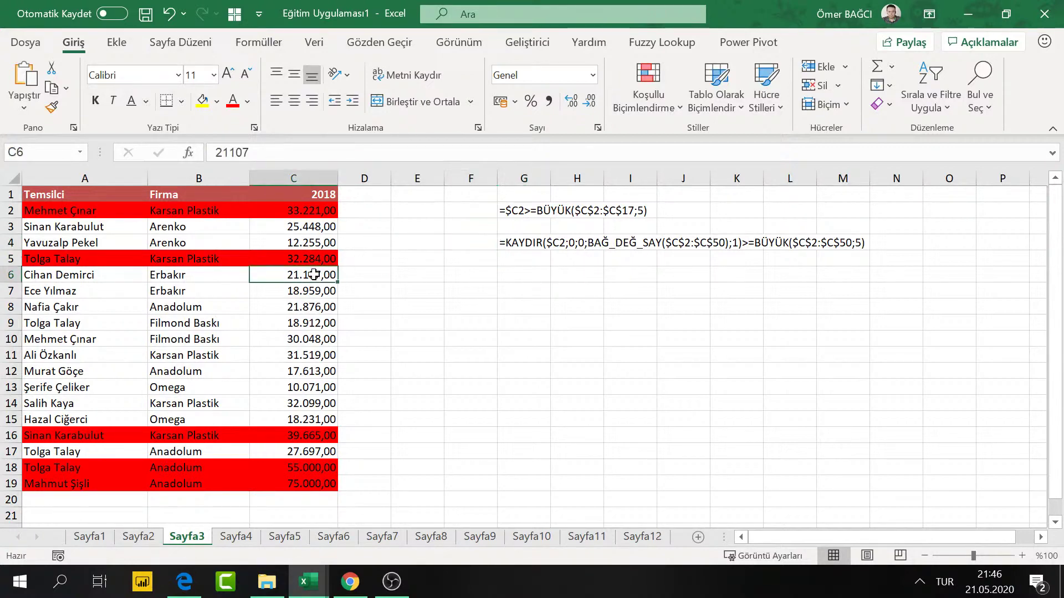
click(317, 325)
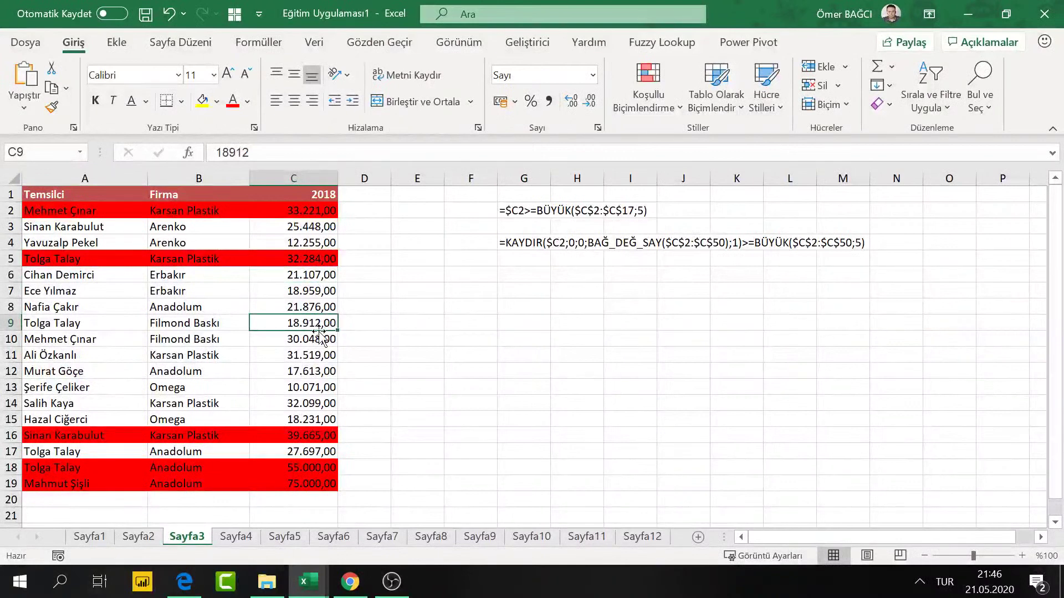